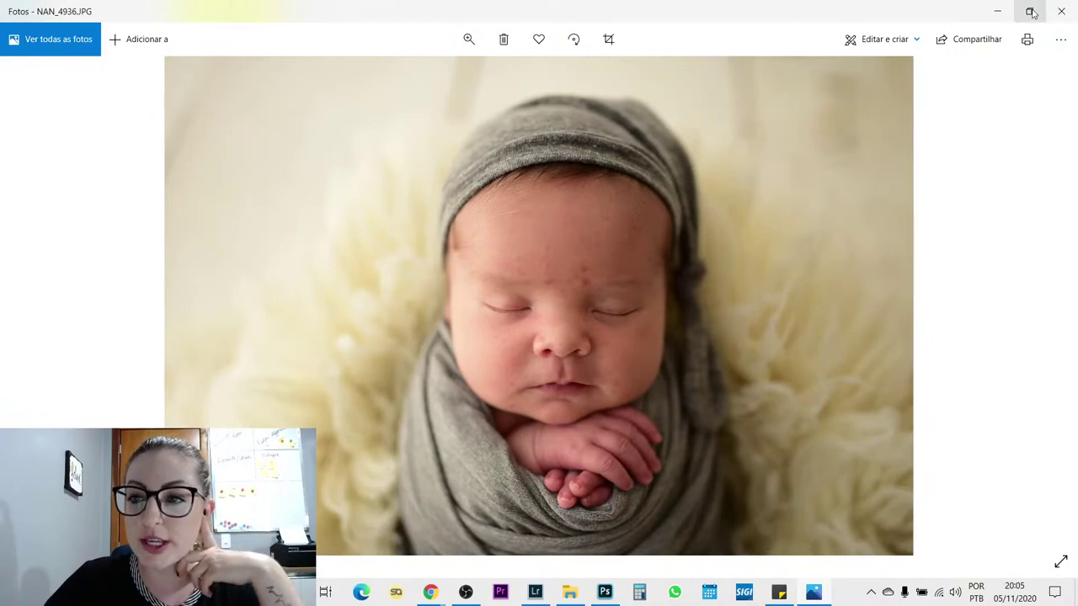
# - Import all five newborn photos from the live edição folder into the Lightroom catalog, adding them without moving the files
pyautogui.click(1063, 11)
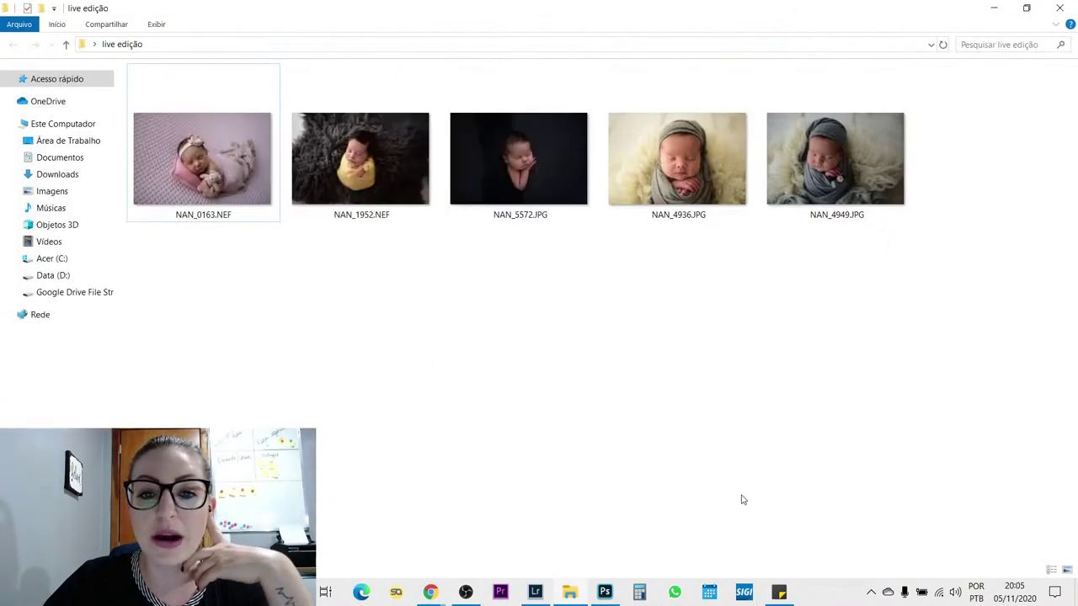
pyautogui.moveTo(965, 168); pyautogui.dragTo(260, 226)
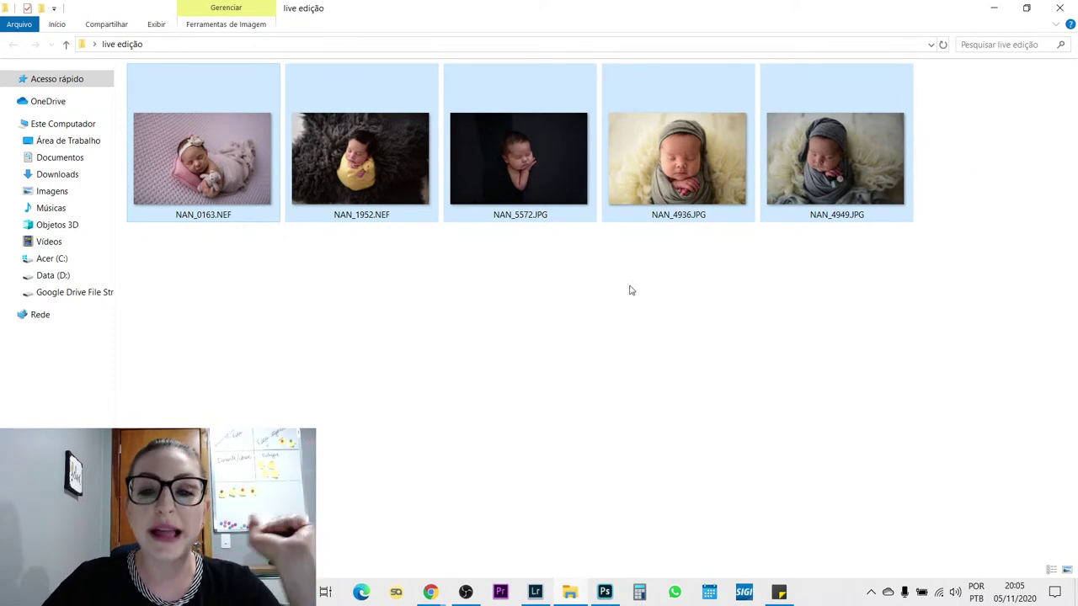
pyautogui.moveTo(659, 202); pyautogui.dragTo(522, 293)
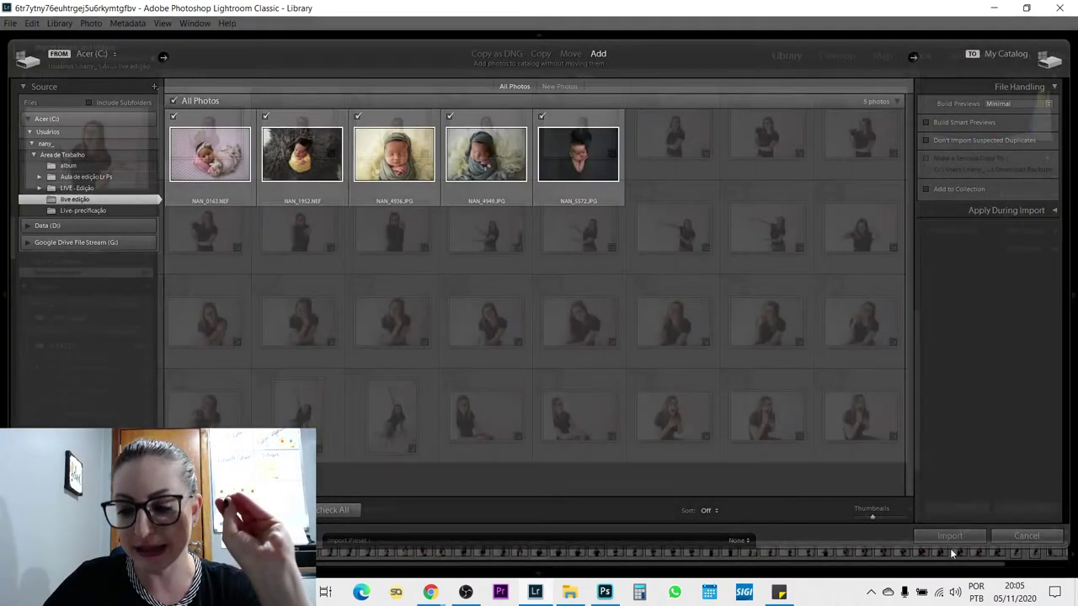
pyautogui.click(949, 537)
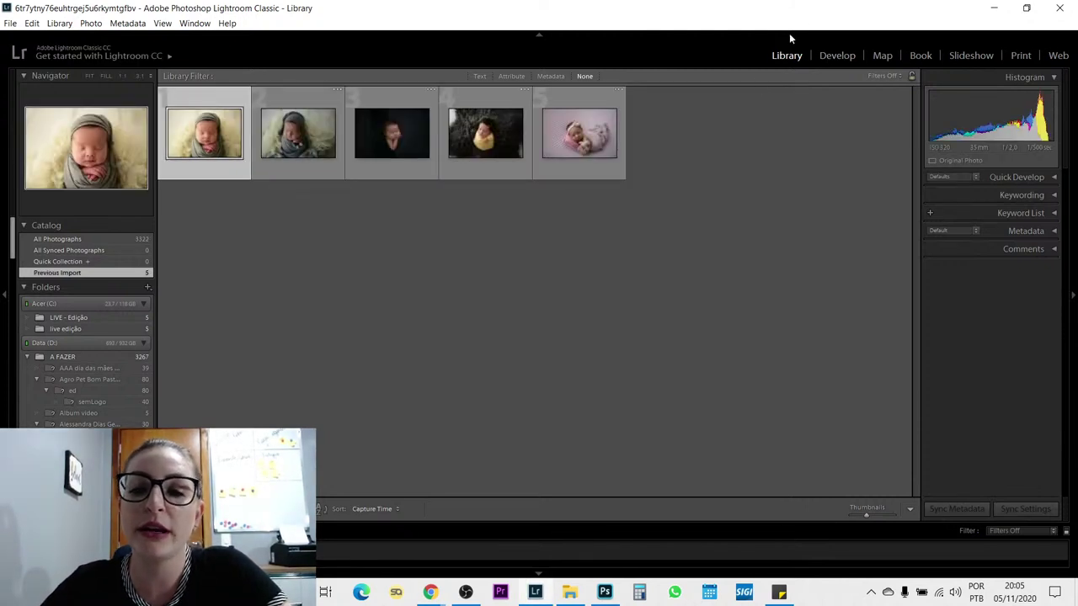
# - Open the front-facing grey-wrap photo for developing, enlarge the filmstrip area, and paste the copied develop settings onto the photo
pyautogui.click(836, 55)
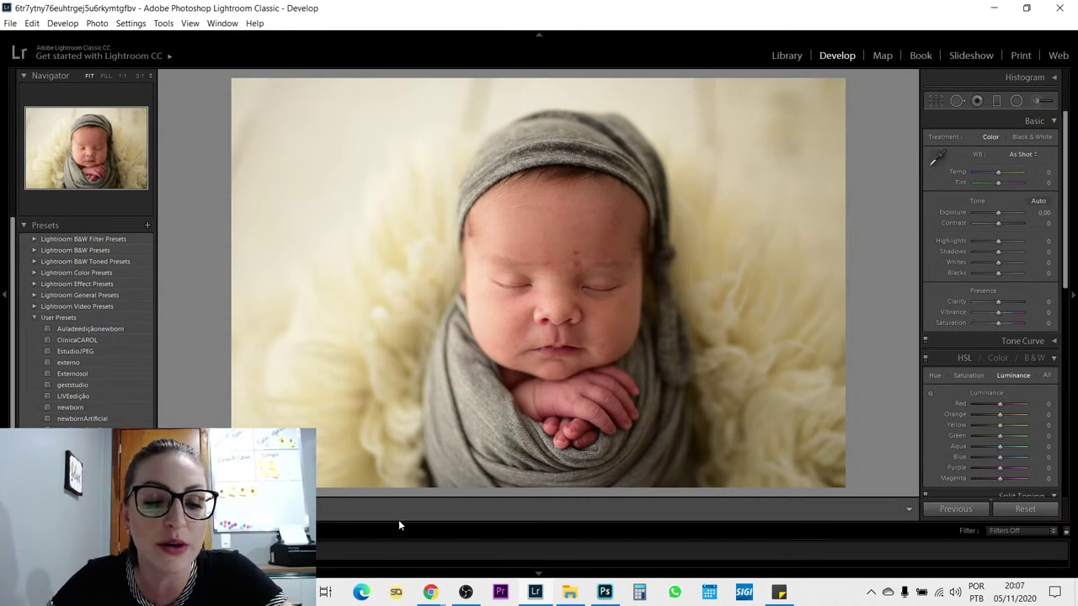
pyautogui.moveTo(399, 522); pyautogui.dragTo(390, 498)
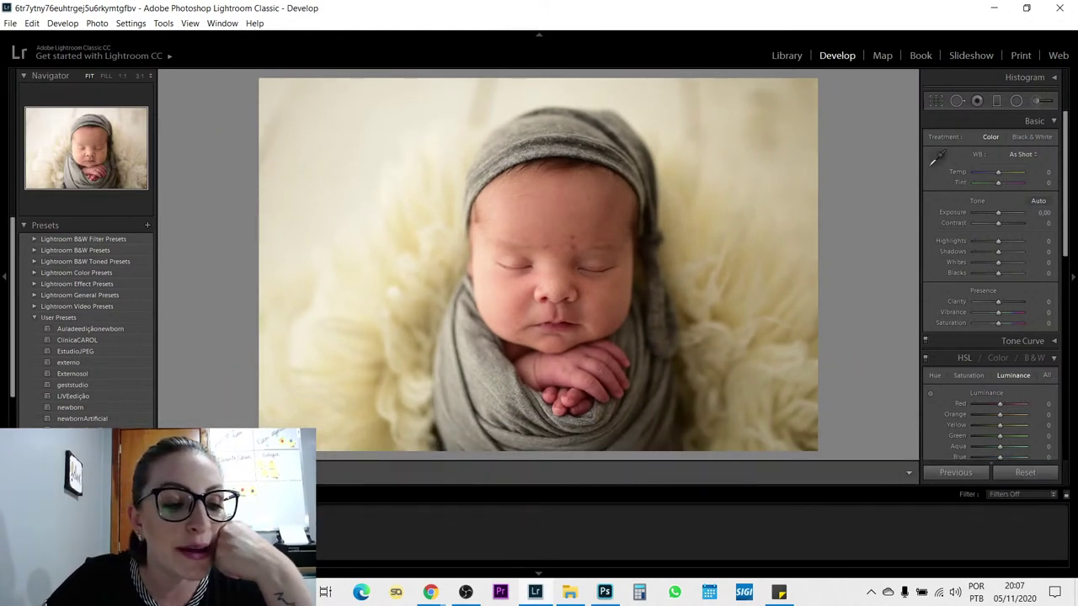
pyautogui.hotkey('ctrl', 'shift', 'v')
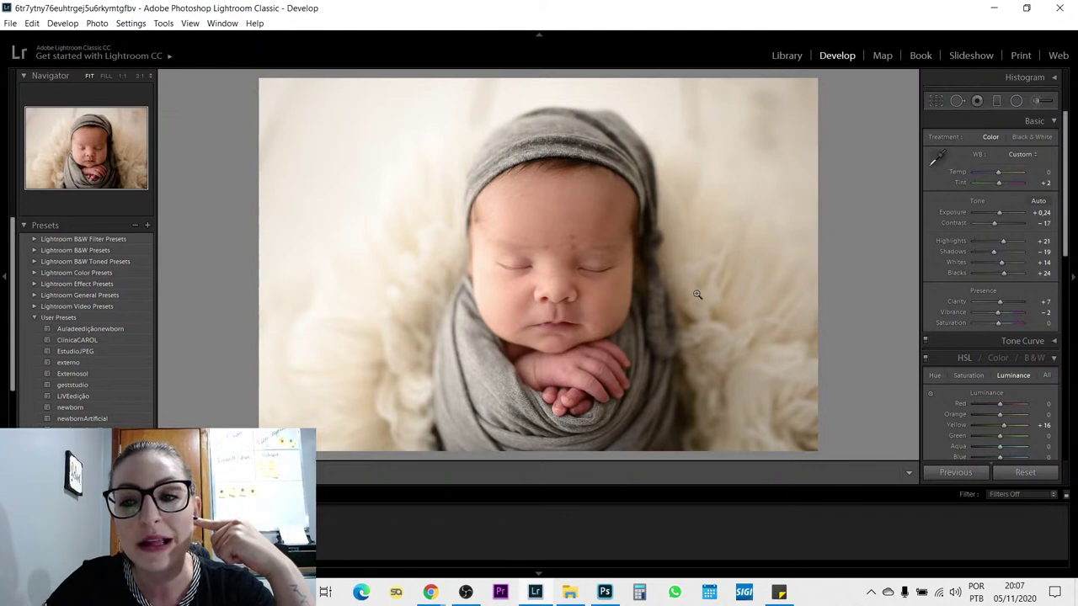
# - Try the copied develop settings on the black-background photo and inspect the baby's facial skin up close
pyautogui.press('Right')
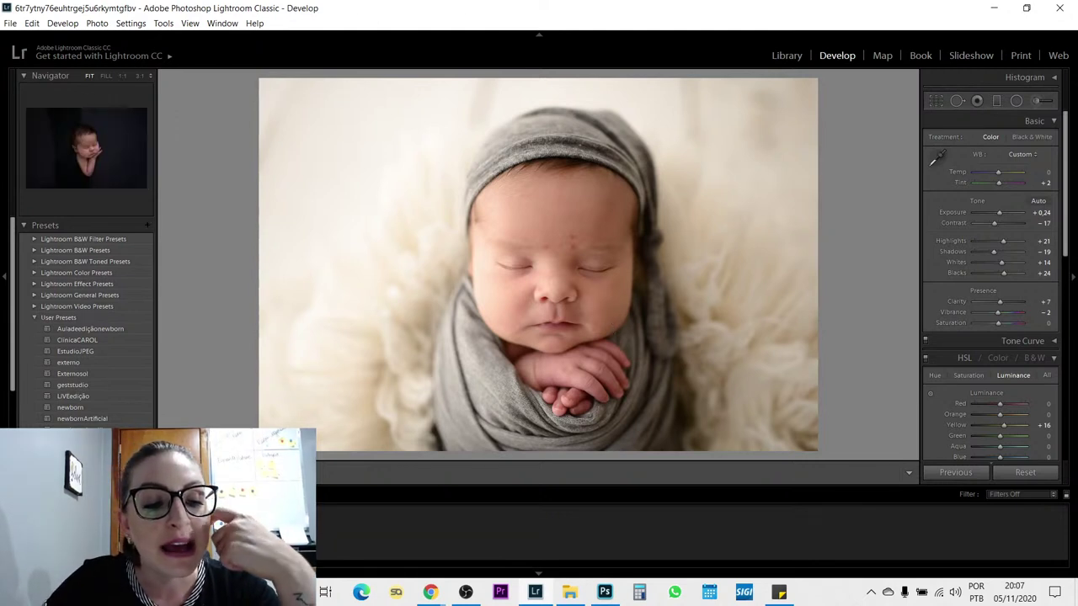
pyautogui.hotkey('ctrl', 'shift', 'v')
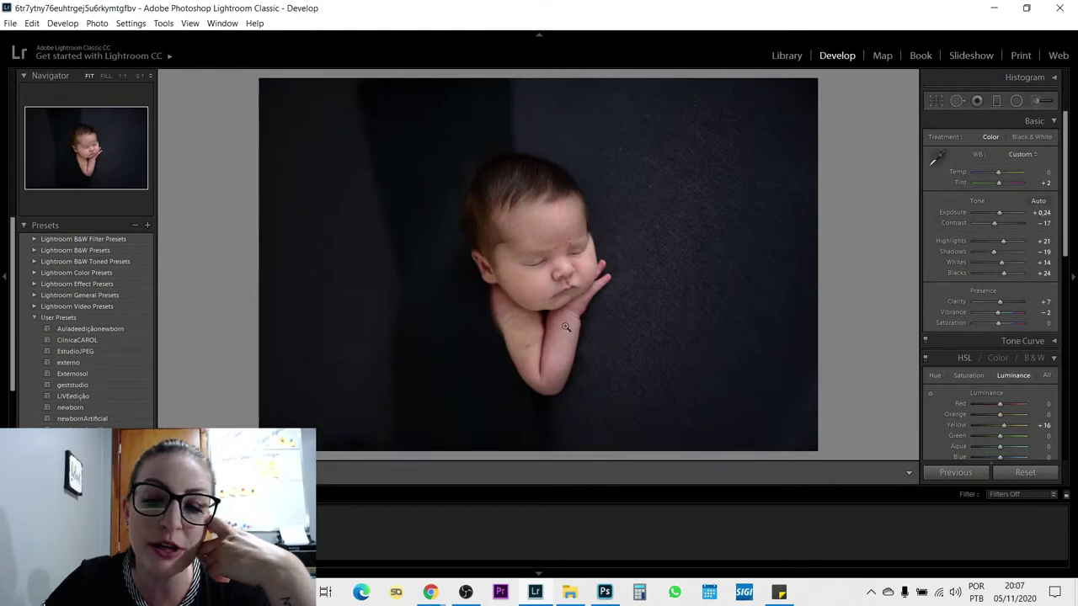
pyautogui.click(556, 248)
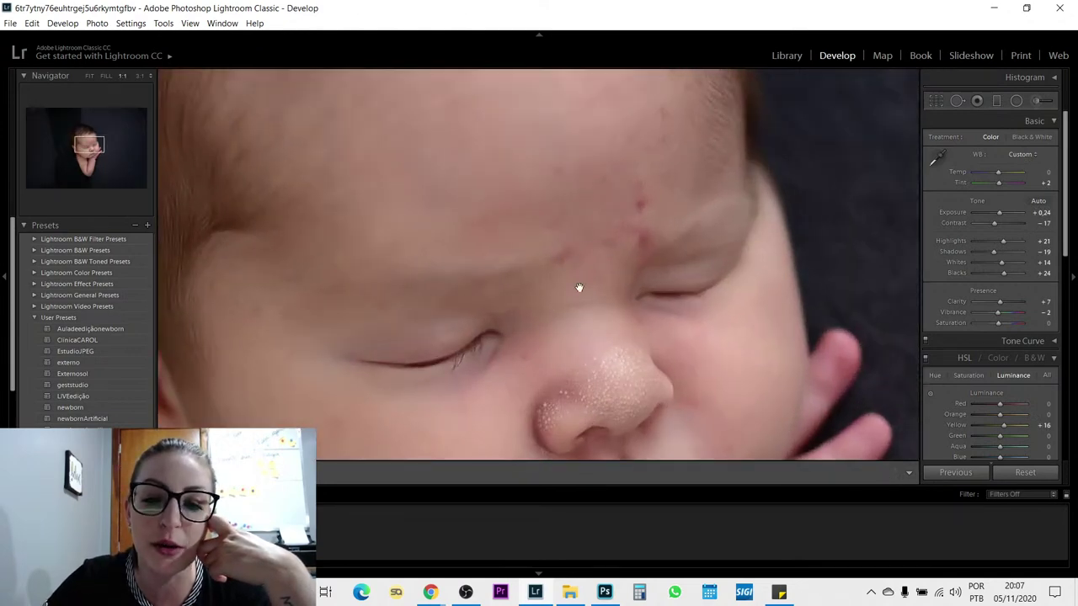
pyautogui.click(579, 287)
pyautogui.click(556, 303)
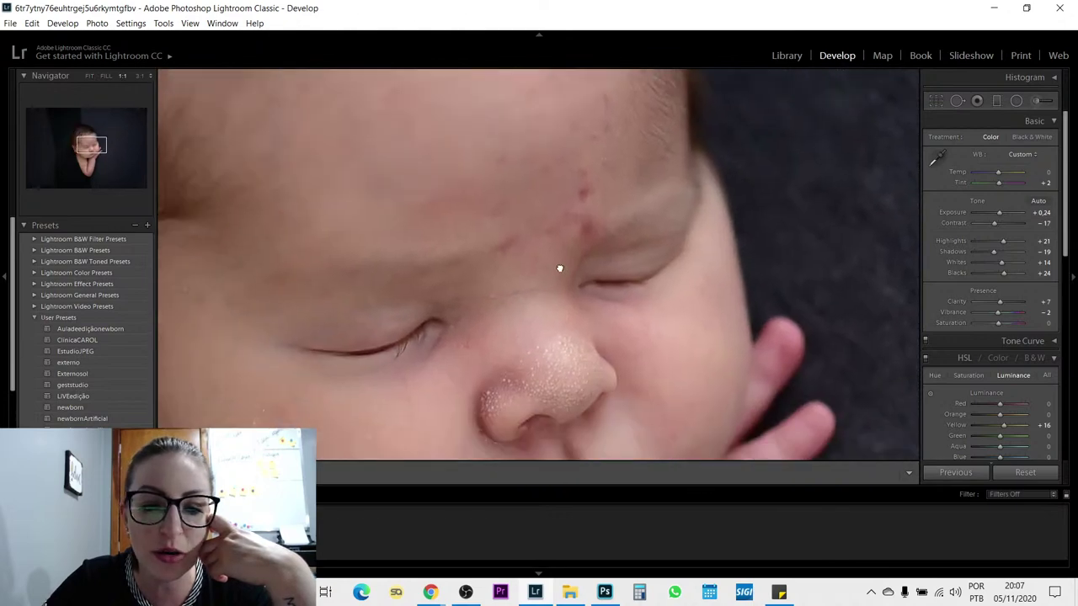
pyautogui.click(559, 268)
pyautogui.click(497, 394)
# - Try the copied settings on the yellow-wrap photo and replace them with the Auladeediçãonewborn preset
pyautogui.press('Right')
pyautogui.press('Right')
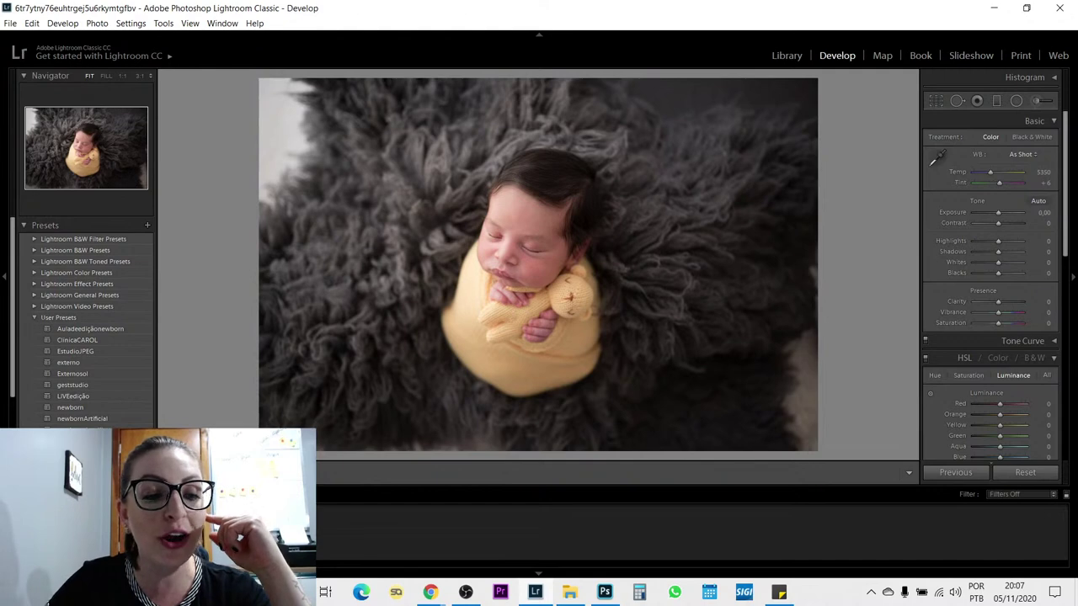
pyautogui.hotkey('ctrl', 'shift', 'v')
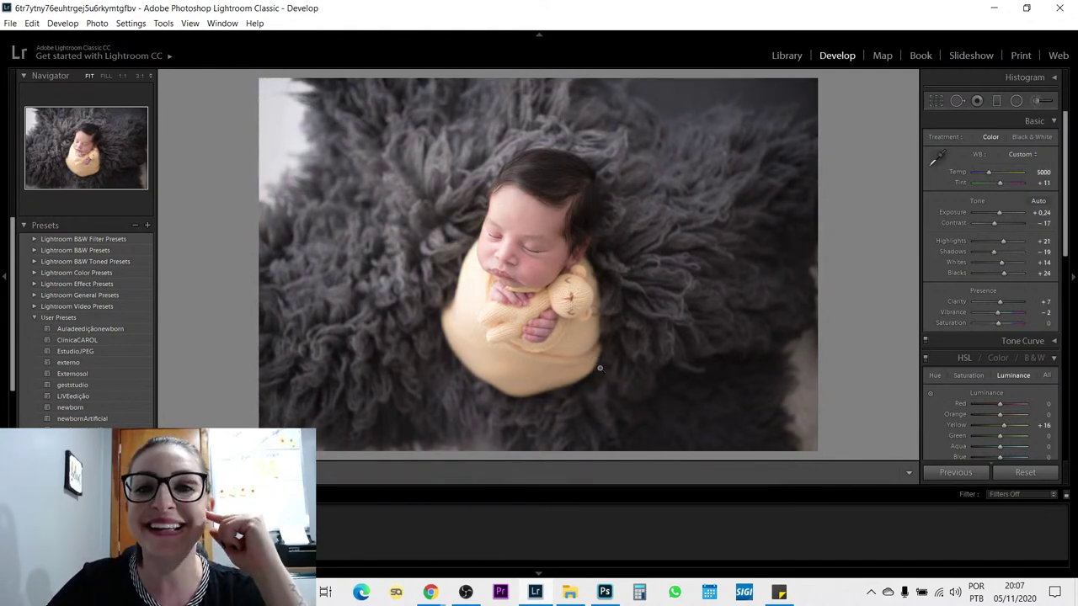
pyautogui.click(120, 330)
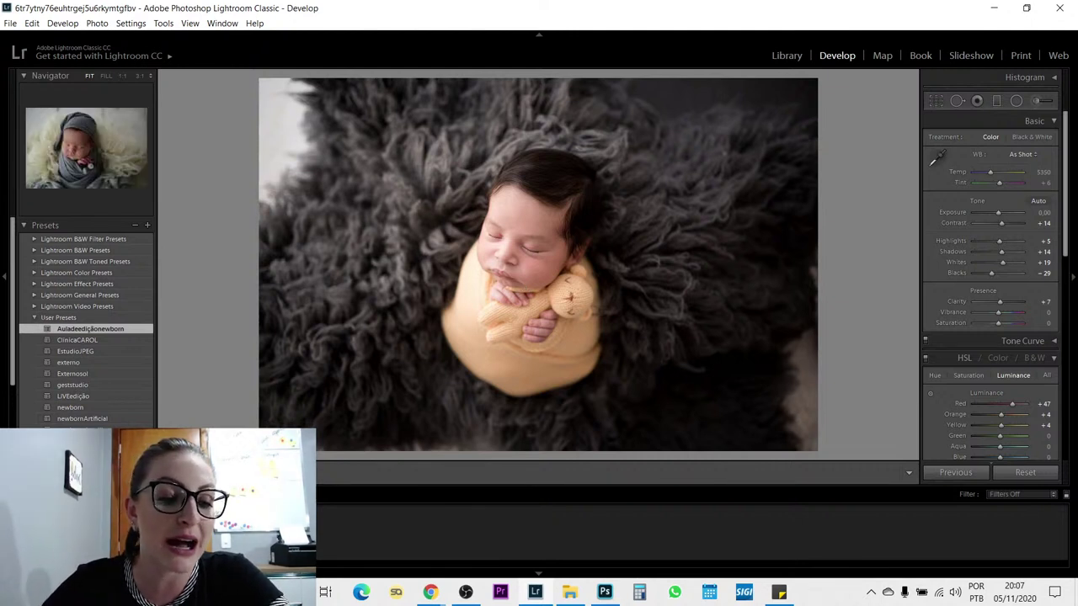
# - Try the Auladeediçãonewborn and newbornArtificial presets on the darker grey-wrap photo, and reset its settings
pyautogui.press('Right')
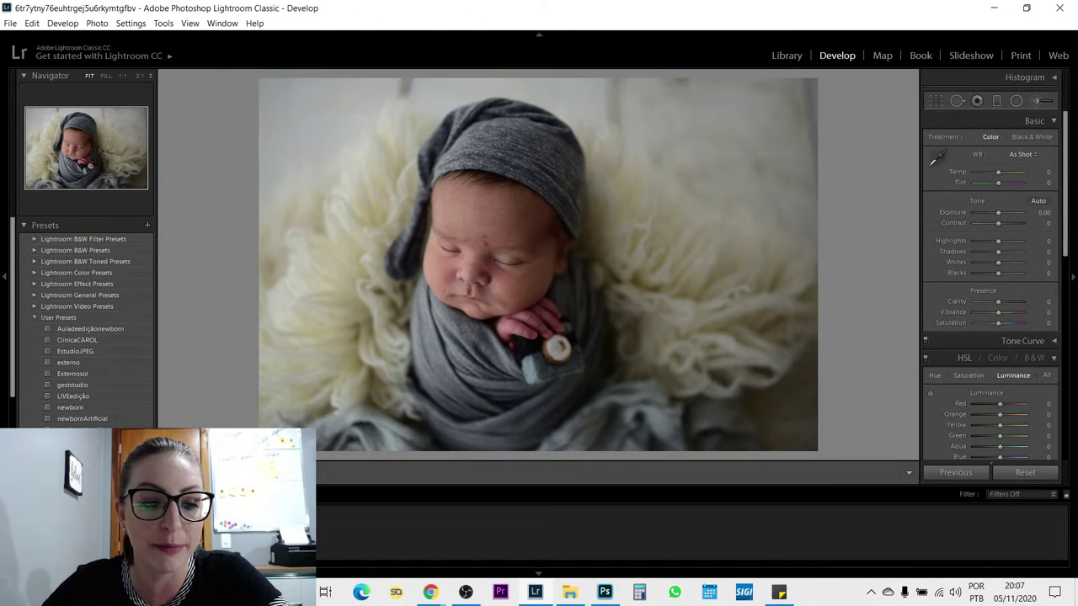
pyautogui.click(98, 329)
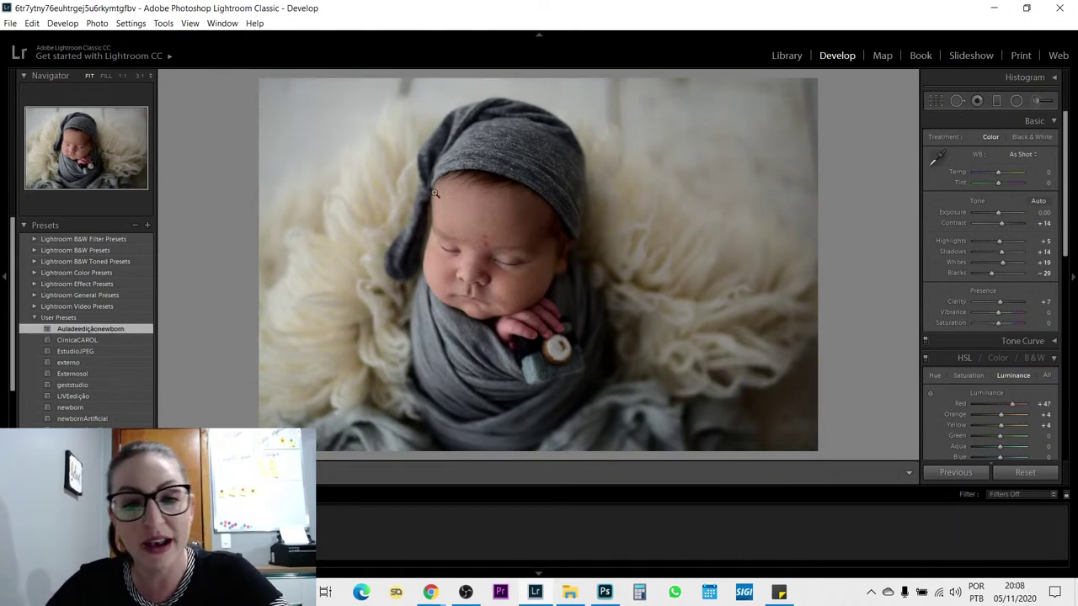
pyautogui.click(82, 418)
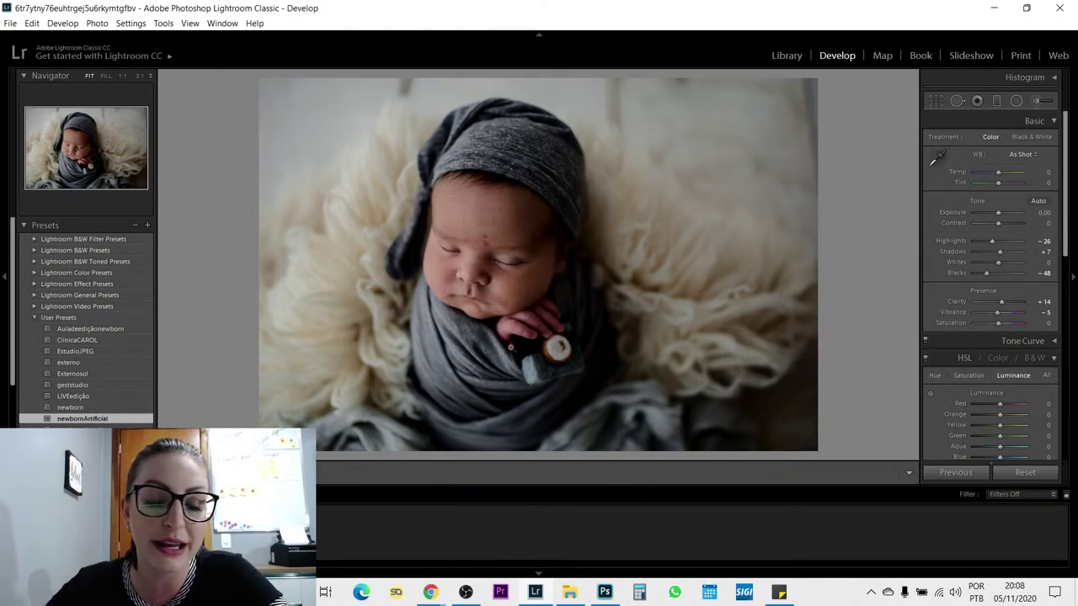
pyautogui.click(1027, 473)
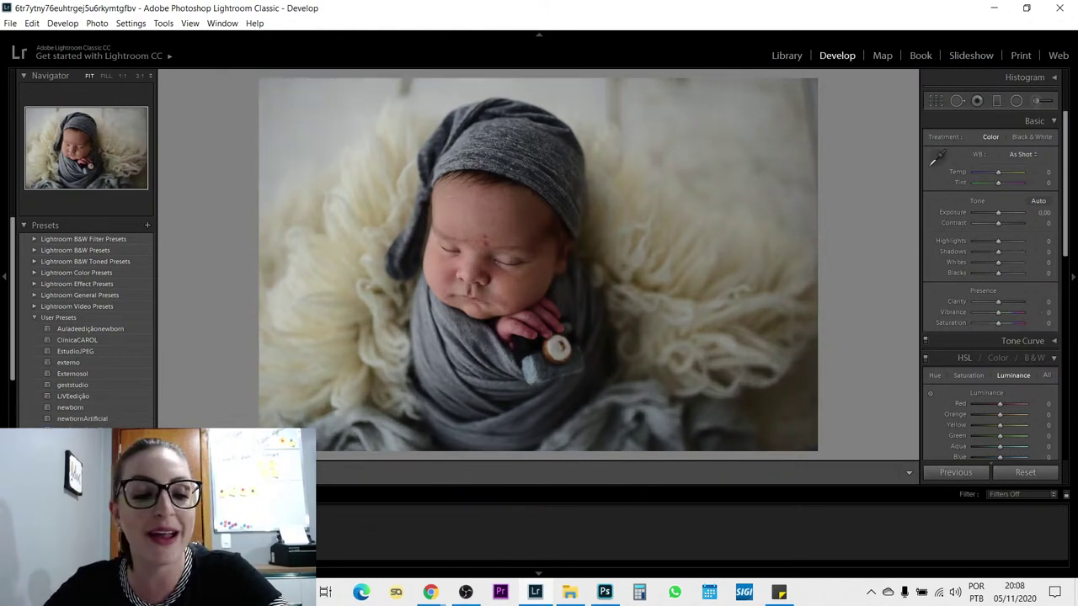
# - Return to the black-background photo and reset all its develop settings
pyautogui.press('Right')
pyautogui.press('Right')
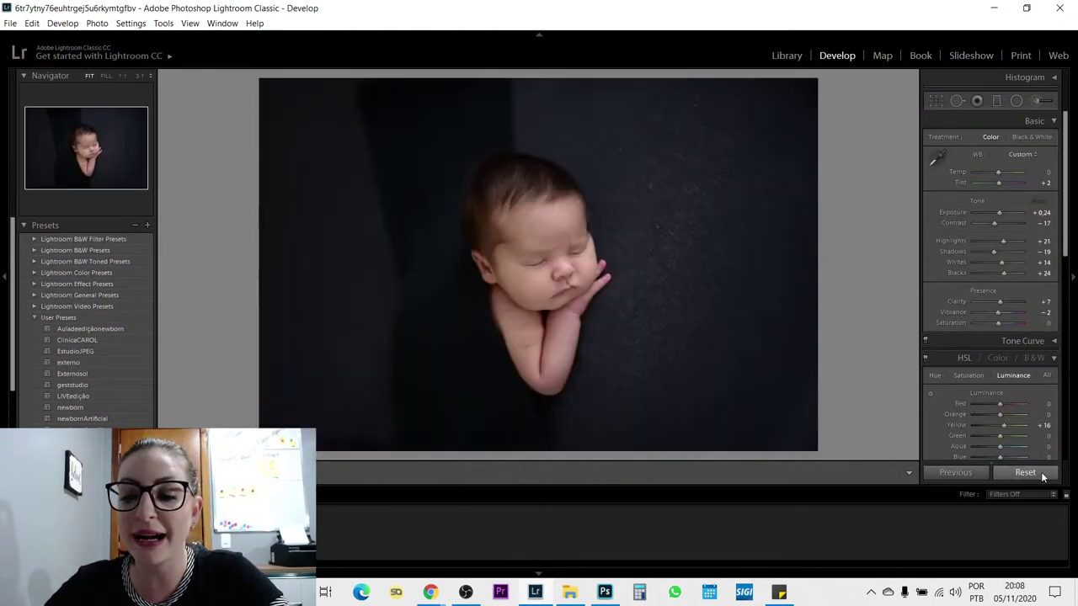
pyautogui.press('Right')
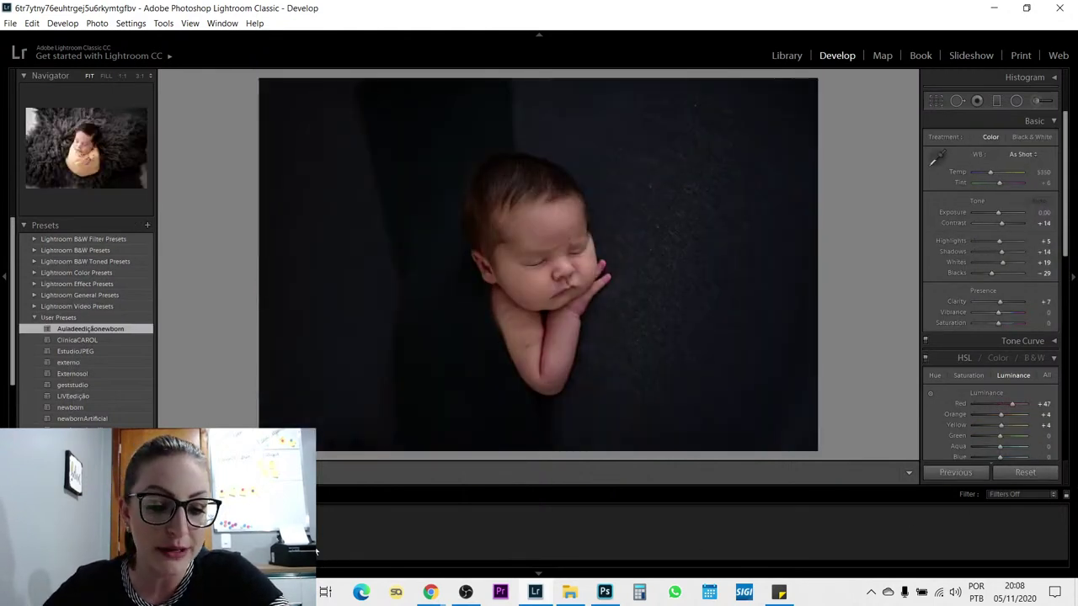
pyautogui.click(1025, 474)
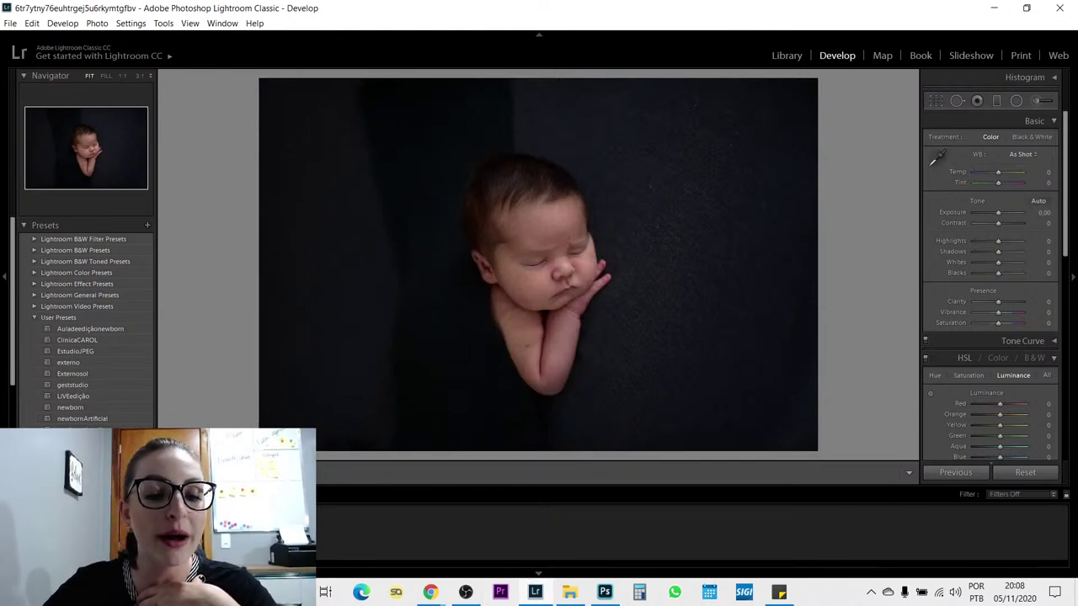
# - Examine the babies' facial skin at full magnification in the pink-pillow photo and the black-background photo
pyautogui.press('Right')
pyautogui.click(521, 306)
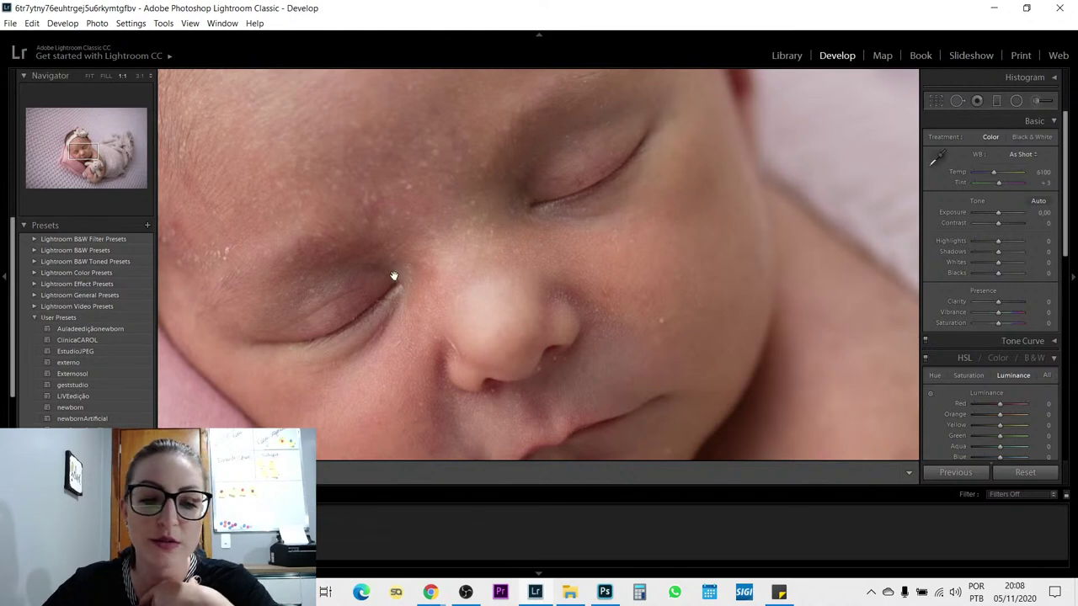
pyautogui.moveTo(460, 250); pyautogui.dragTo(527, 192)
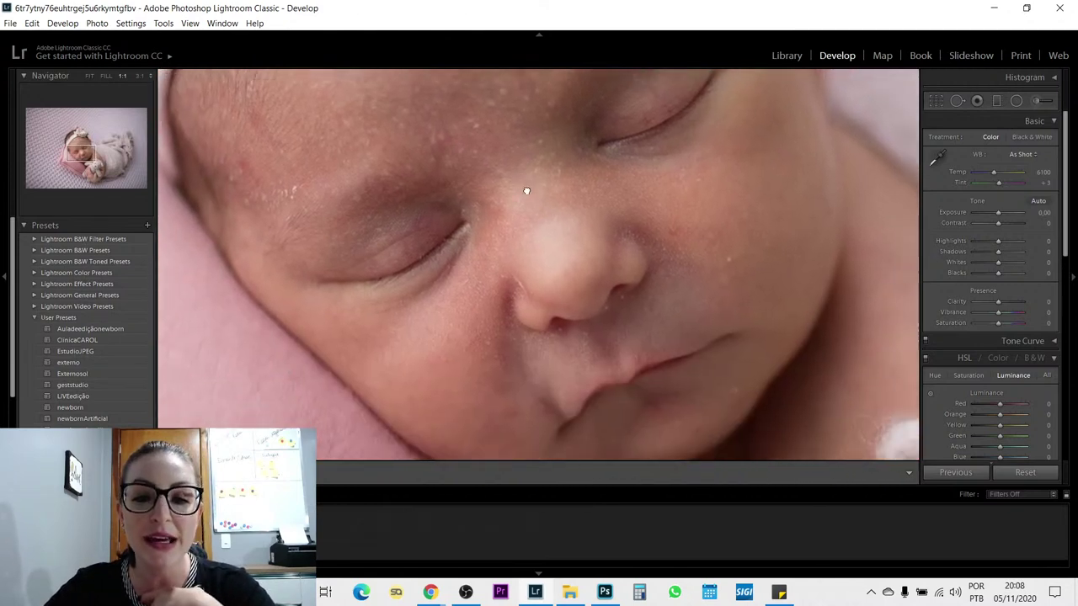
pyautogui.click(515, 237)
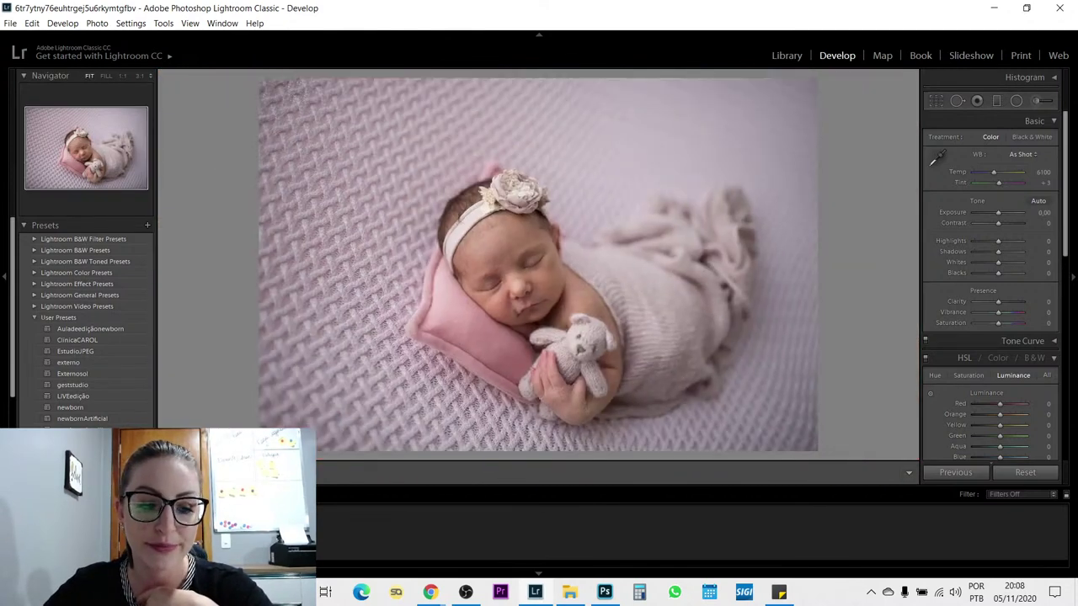
pyautogui.press('Right')
pyautogui.click(577, 320)
pyautogui.moveTo(577, 320); pyautogui.dragTo(549, 237)
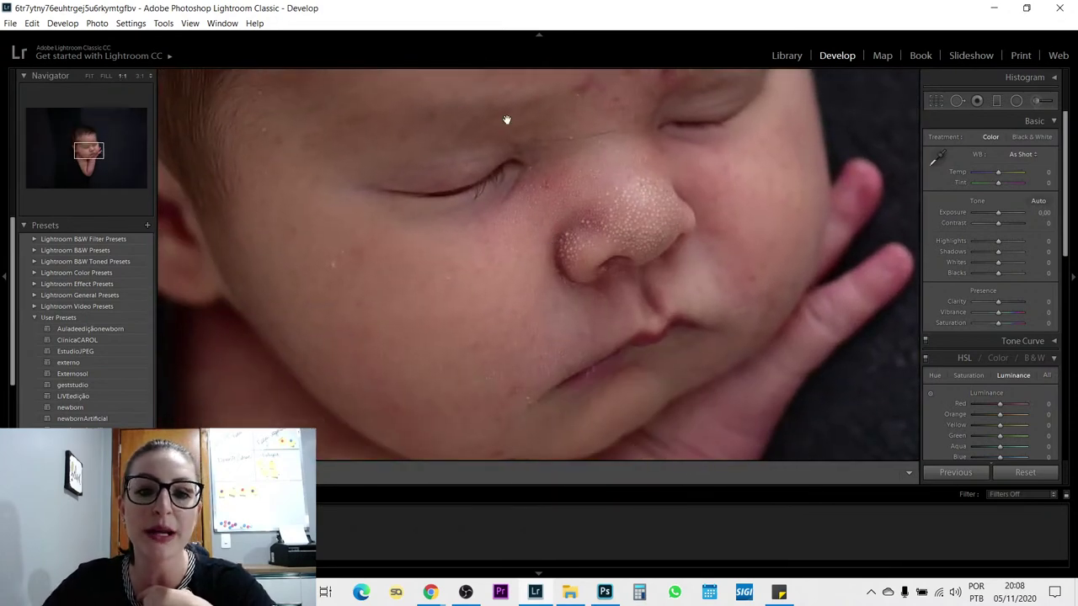
pyautogui.moveTo(597, 202); pyautogui.dragTo(564, 366)
pyautogui.click(560, 370)
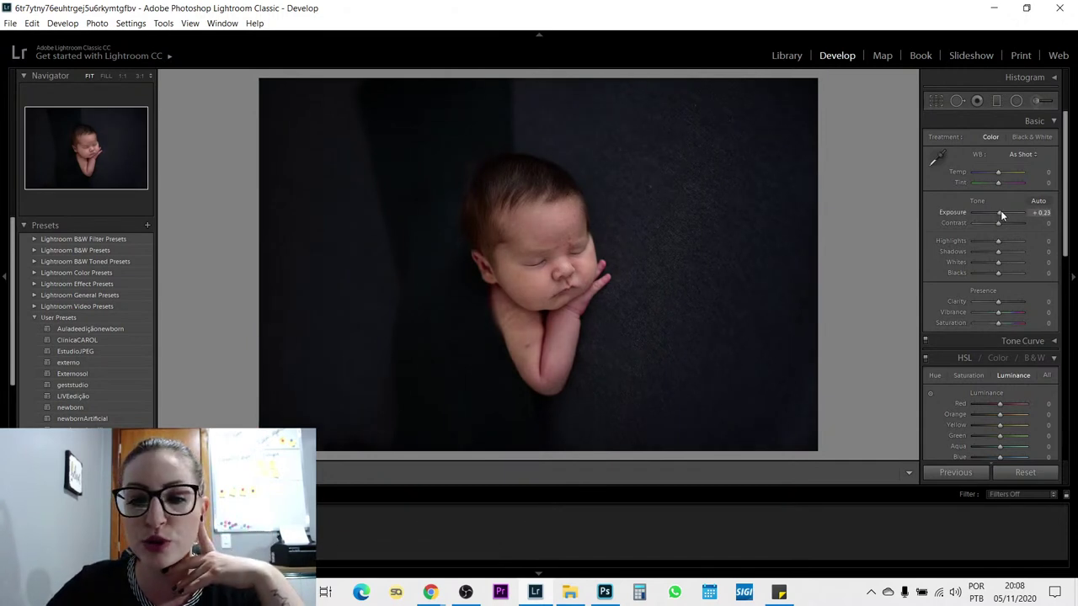
# - Set the black-background photo's Exposure to +0,47, Contrast to −19, Highlights to +21, Shadows to +12, Whites to +23 and Blacks to −26
pyautogui.moveTo(1000, 211); pyautogui.dragTo(994, 223)
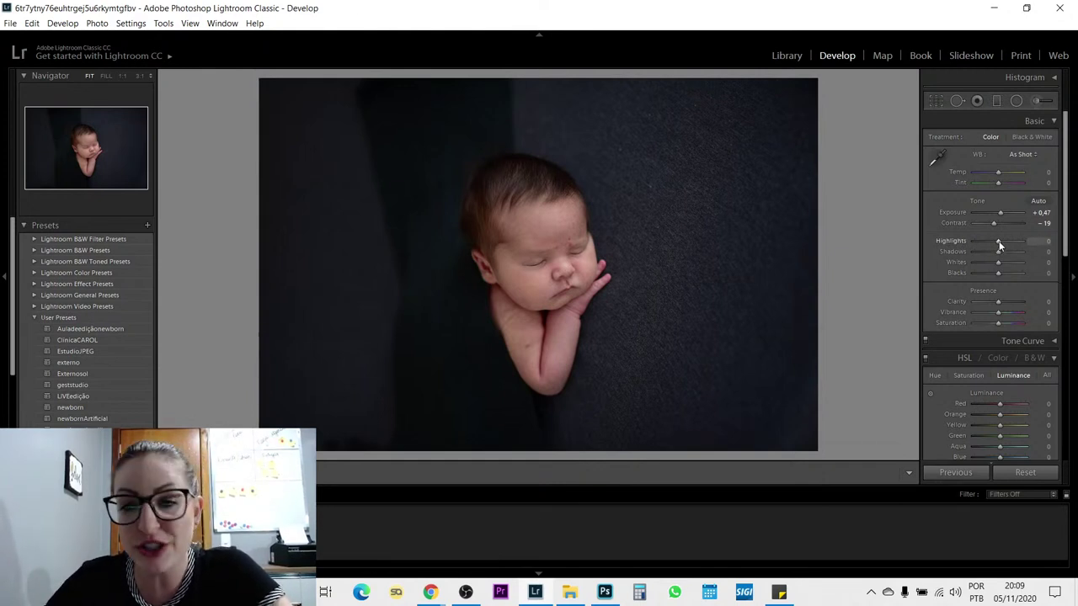
pyautogui.moveTo(1004, 241); pyautogui.dragTo(992, 273)
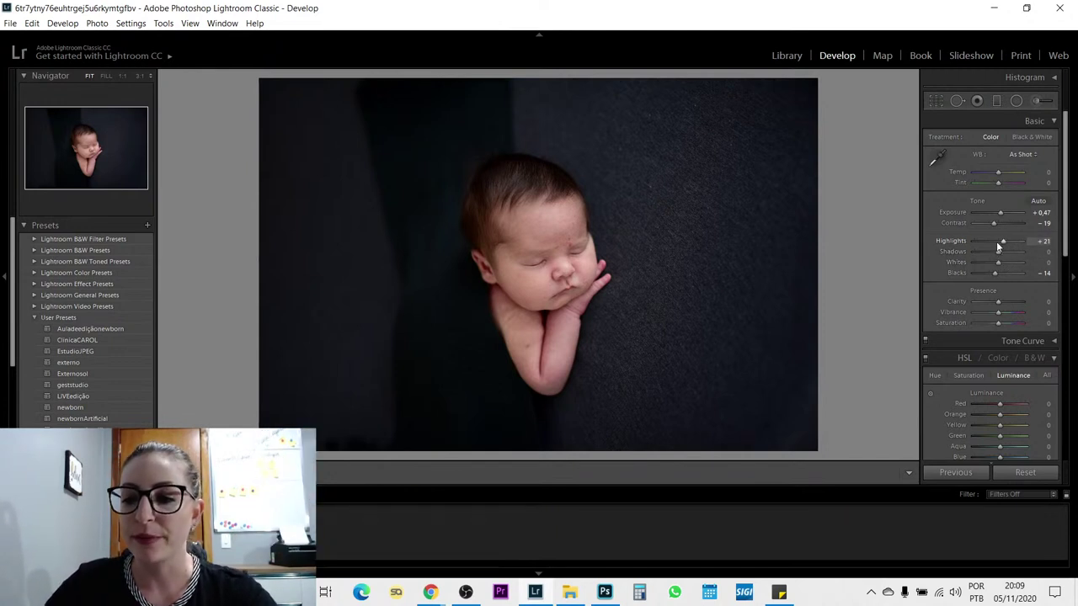
pyautogui.moveTo(1002, 252); pyautogui.dragTo(1020, 251)
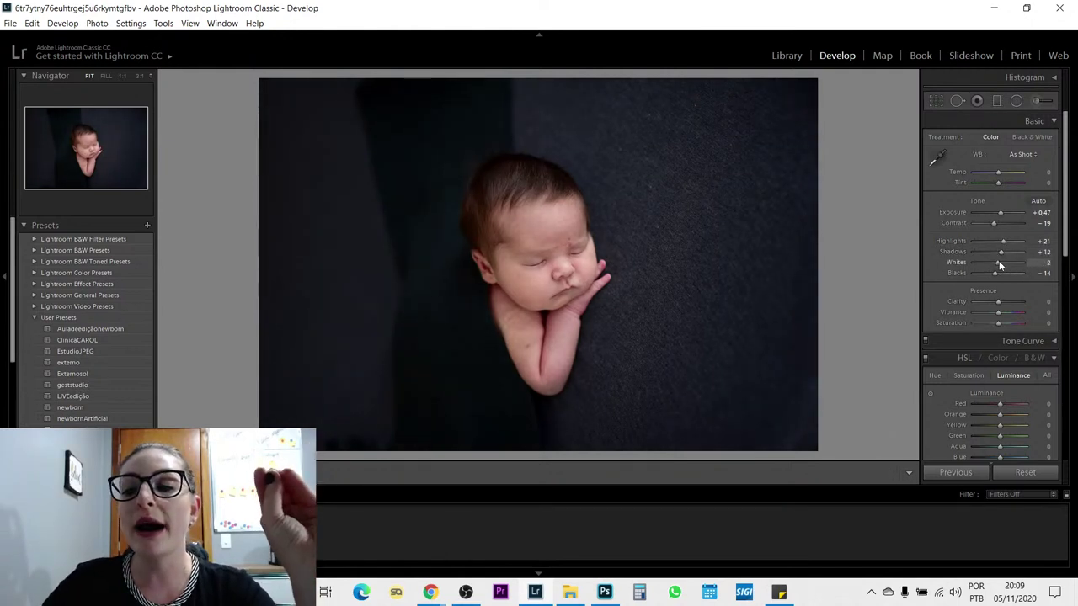
pyautogui.moveTo(999, 261)
pyautogui.mouseDown()
pyautogui.moveTo(989, 259)
pyautogui.moveTo(1022, 258)
pyautogui.moveTo(1005, 265)
pyautogui.mouseUp()
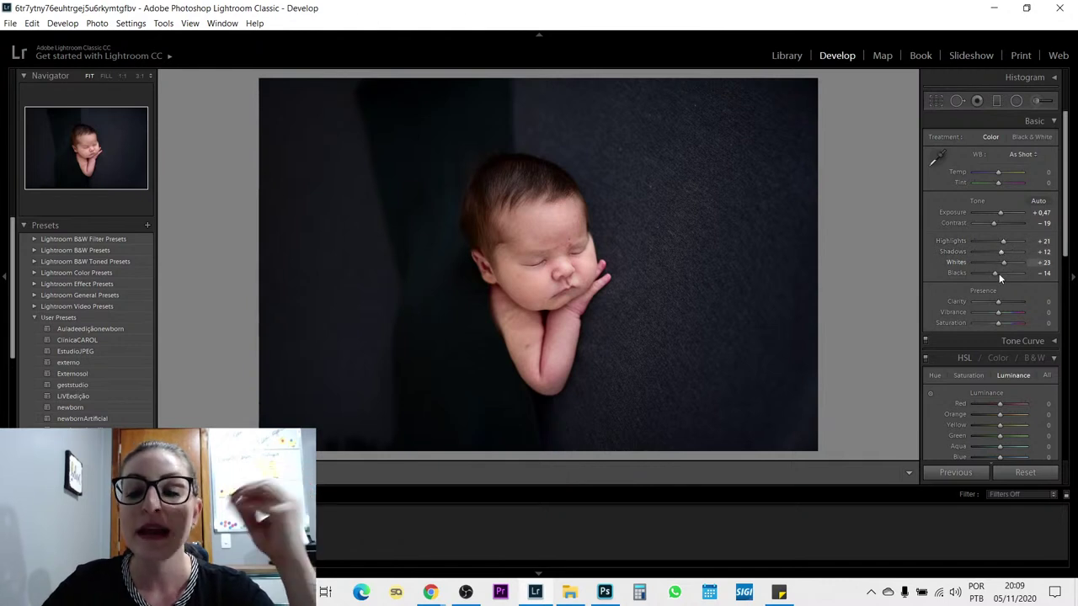
pyautogui.moveTo(995, 274); pyautogui.dragTo(989, 274)
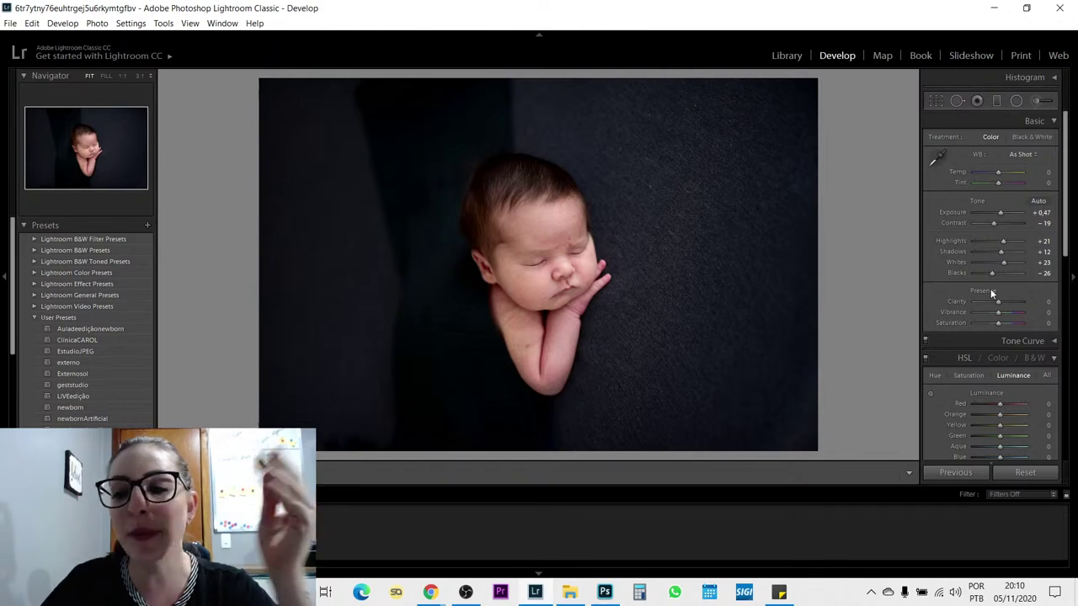
# - Try a Clarity of −42 while checking the baby's skin up close, and return Clarity to 0
pyautogui.moveTo(997, 302); pyautogui.dragTo(986, 302)
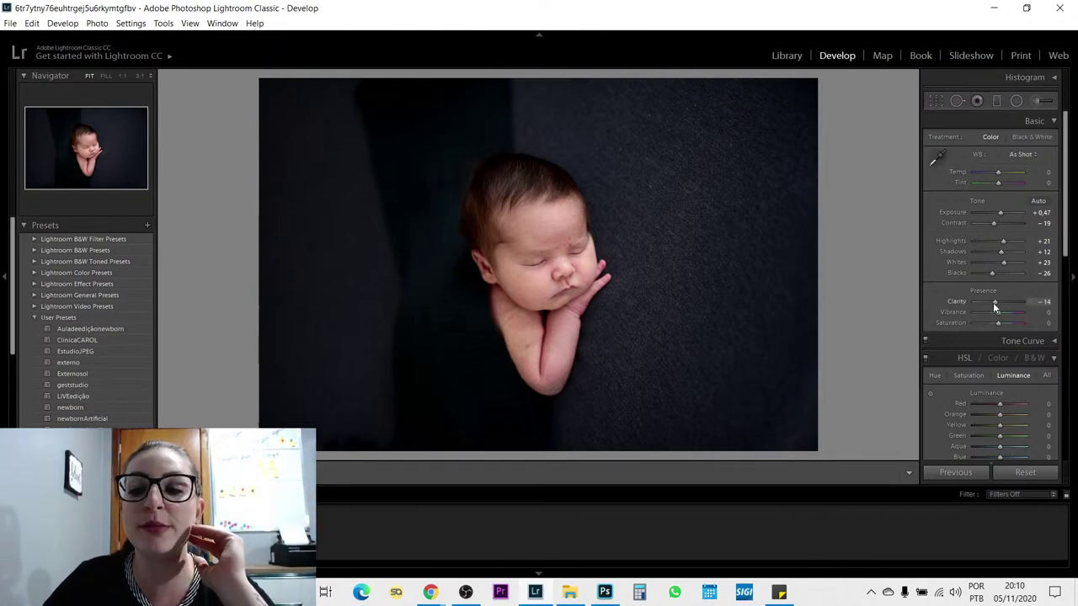
pyautogui.click(635, 255)
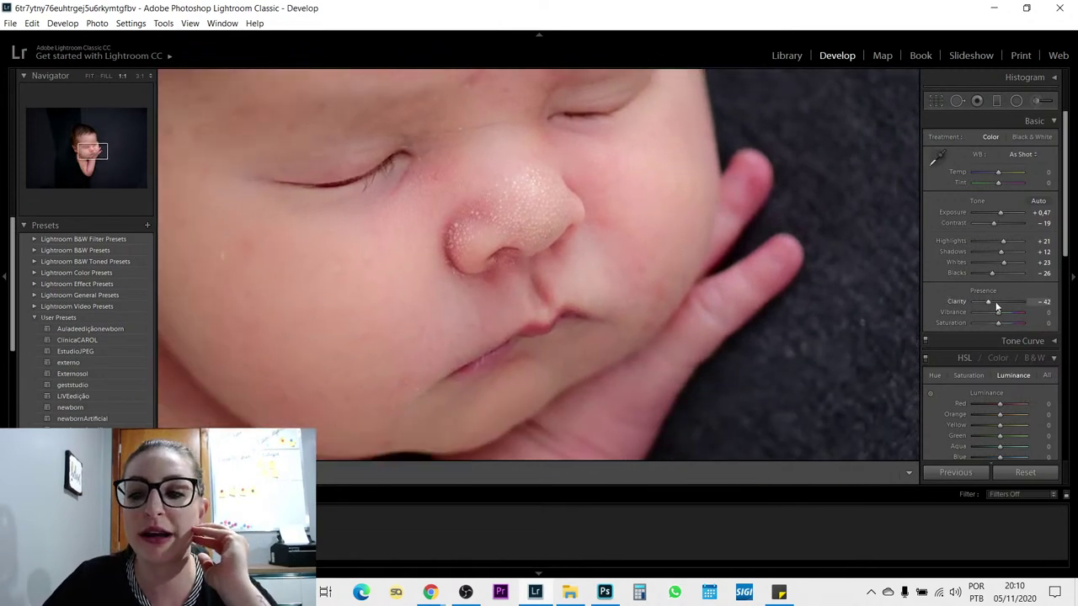
pyautogui.moveTo(990, 302); pyautogui.dragTo(997, 305)
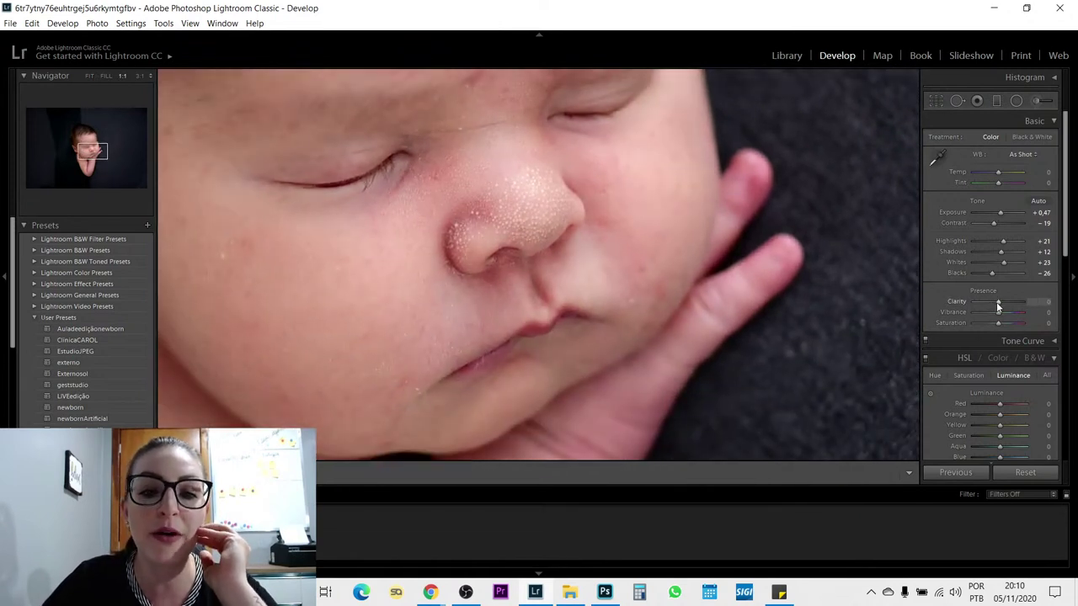
pyautogui.moveTo(539, 236); pyautogui.dragTo(655, 320)
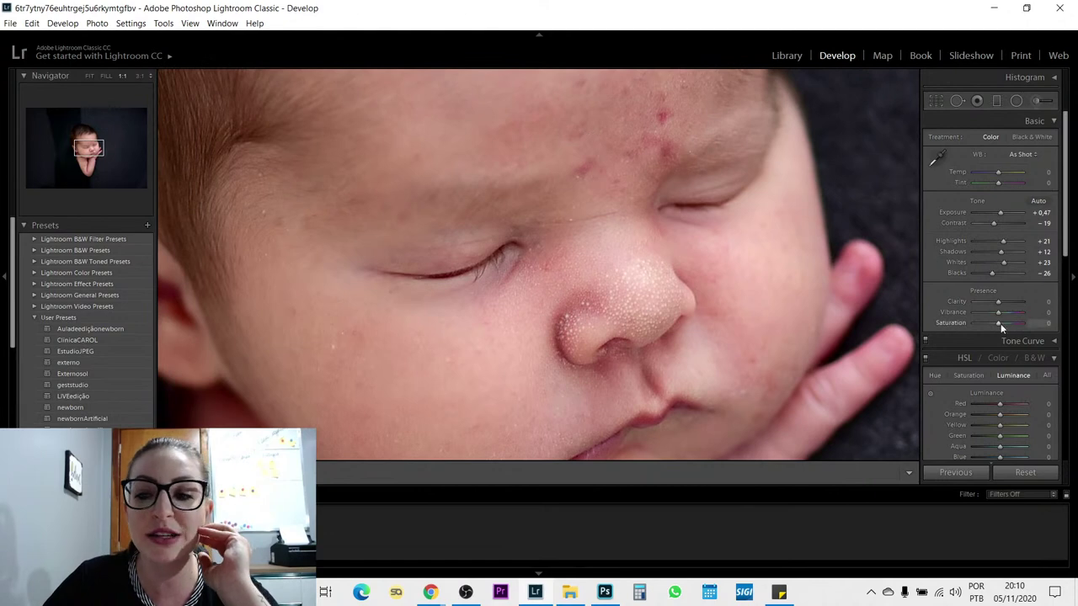
# - Try a Clarity of −51, check the baby's skin in the whole photo, and reset Clarity
pyautogui.moveTo(999, 303); pyautogui.dragTo(989, 304)
pyautogui.click(519, 323)
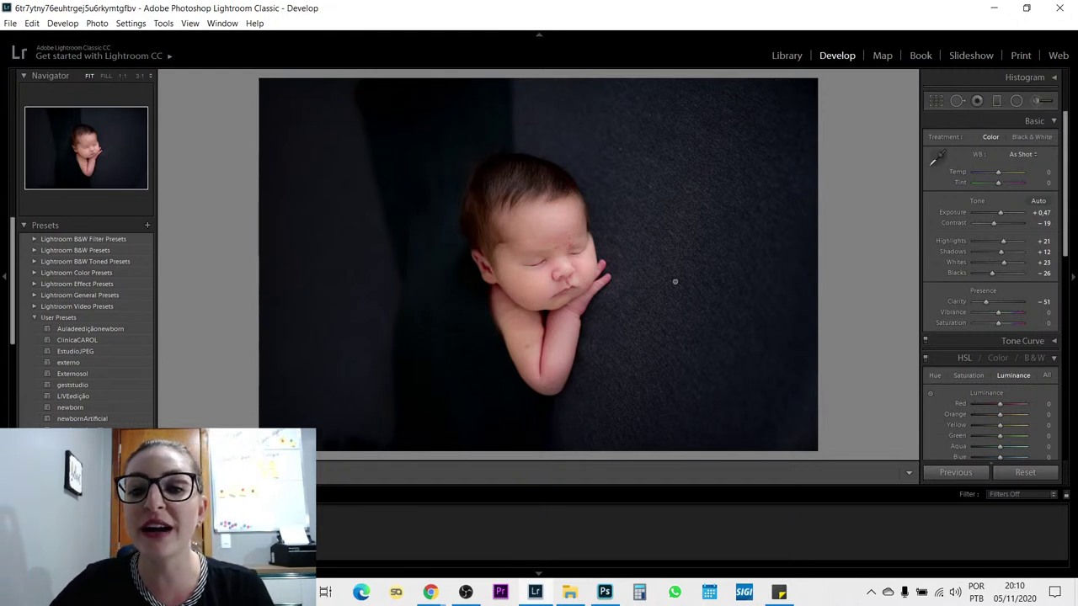
pyautogui.doubleClick(985, 302)
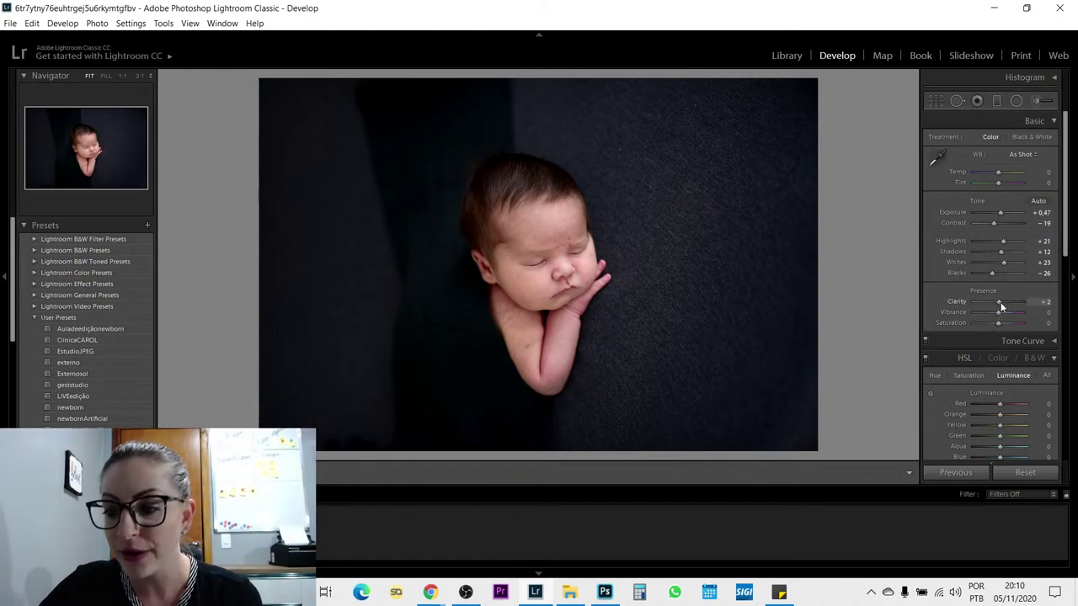
# - Set the black-background photo's Clarity to +12, Shadows to +37 and Saturation to −5
pyautogui.moveTo(1000, 308); pyautogui.dragTo(1000, 302)
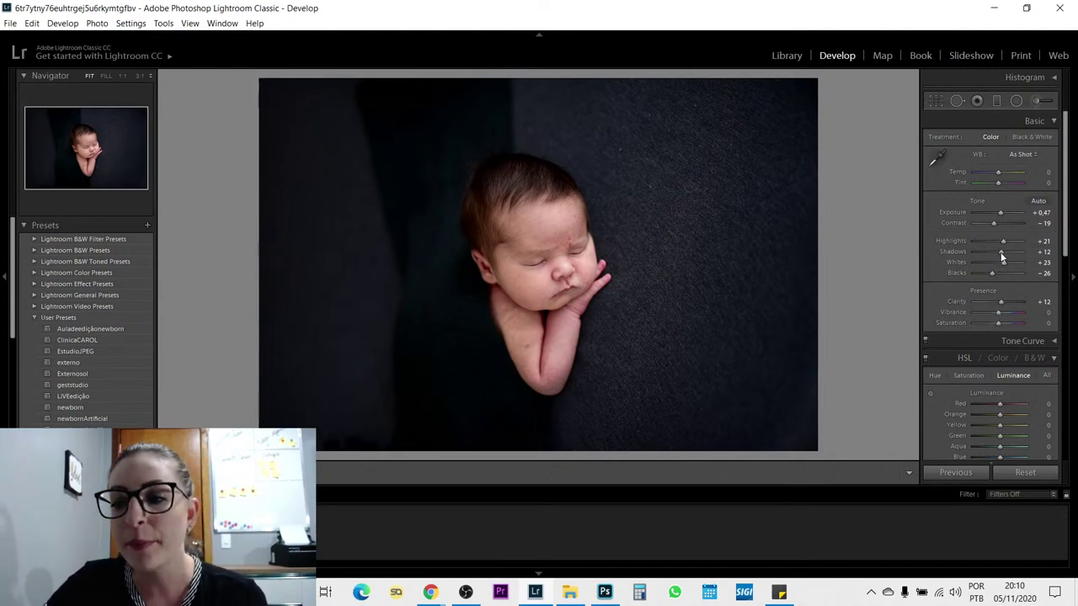
pyautogui.moveTo(1001, 252); pyautogui.dragTo(1006, 252)
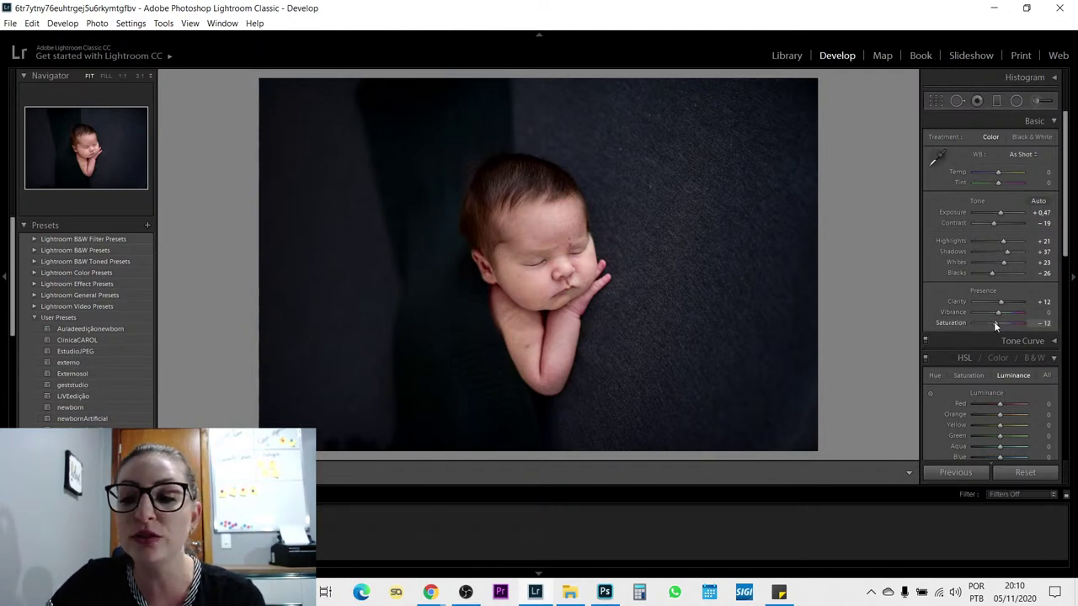
pyautogui.moveTo(994, 324); pyautogui.dragTo(996, 324)
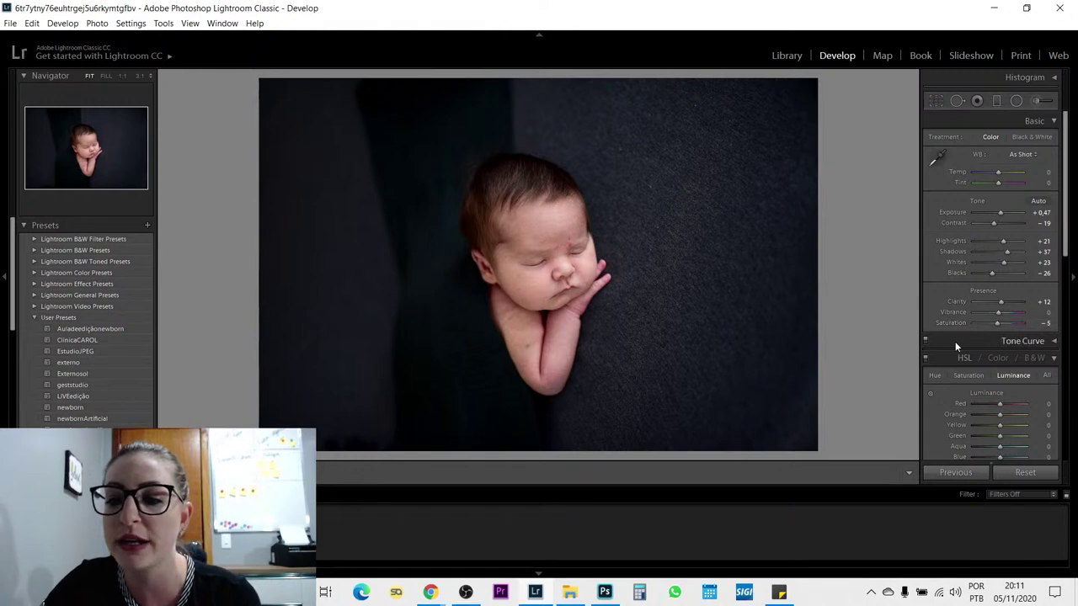
# - Try strong Red hue shifts of +85 and −98, examining the baby's face up close, and reset the Red hue
pyautogui.scroll(-3, 969, 341)
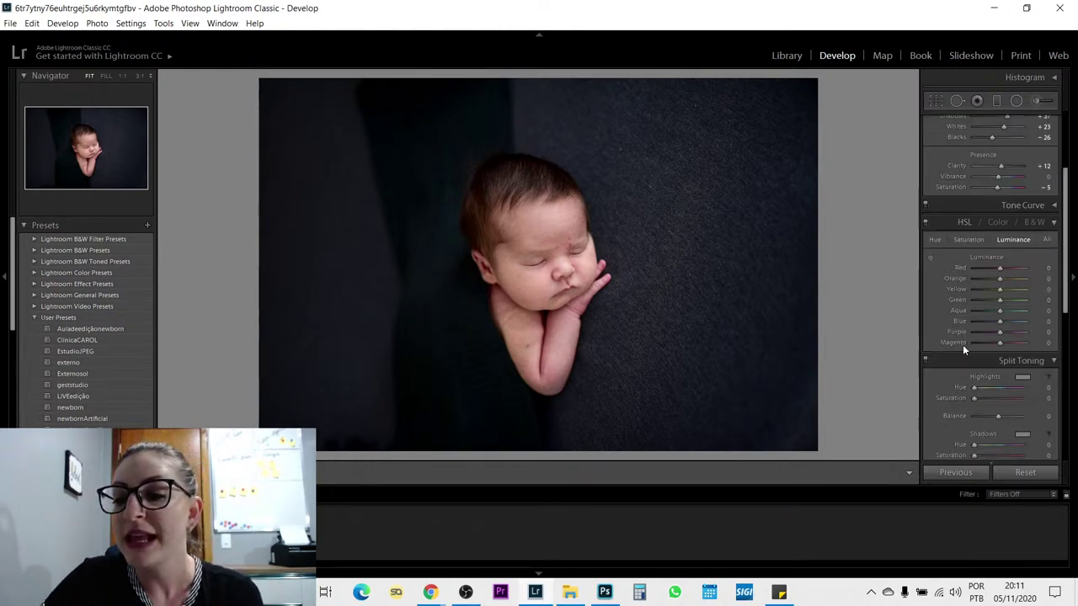
pyautogui.click(935, 241)
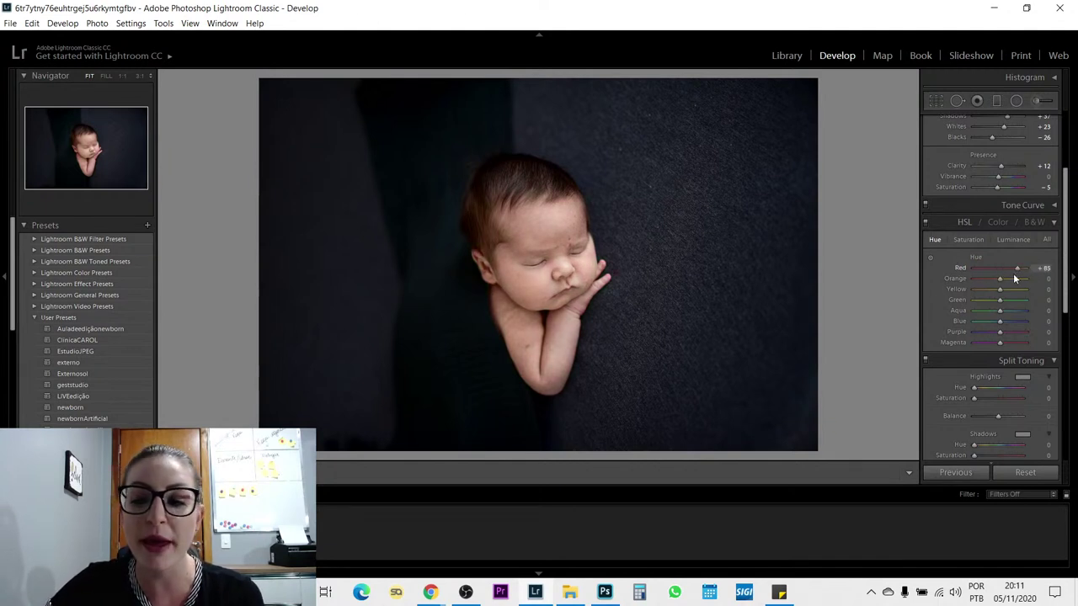
pyautogui.moveTo(1013, 273); pyautogui.dragTo(970, 274)
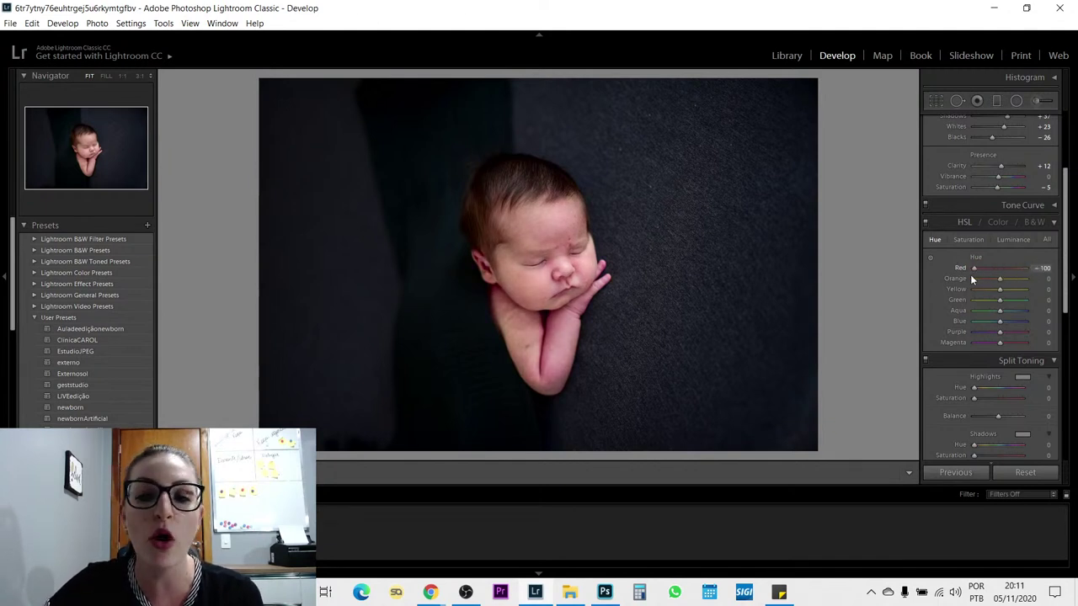
pyautogui.click(619, 332)
pyautogui.moveTo(609, 329); pyautogui.dragTo(733, 549)
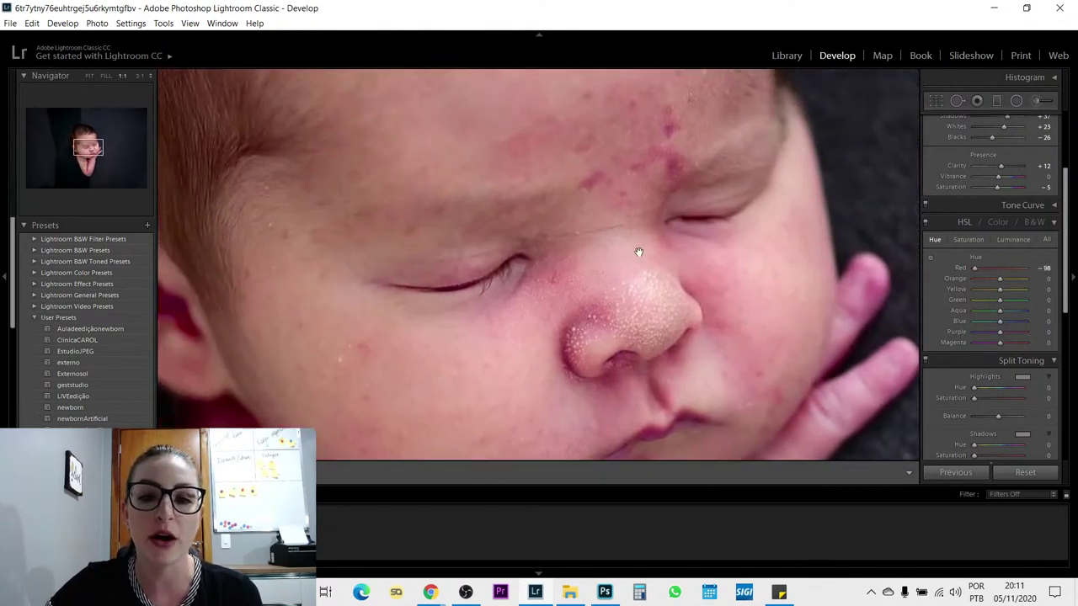
pyautogui.moveTo(637, 250); pyautogui.dragTo(642, 279)
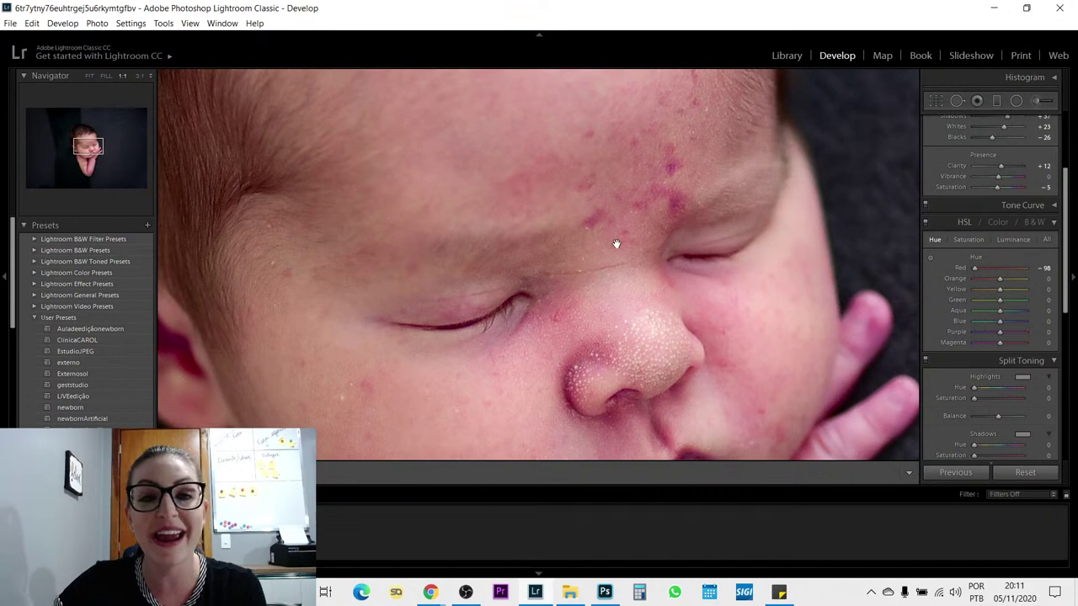
pyautogui.doubleClick(975, 269)
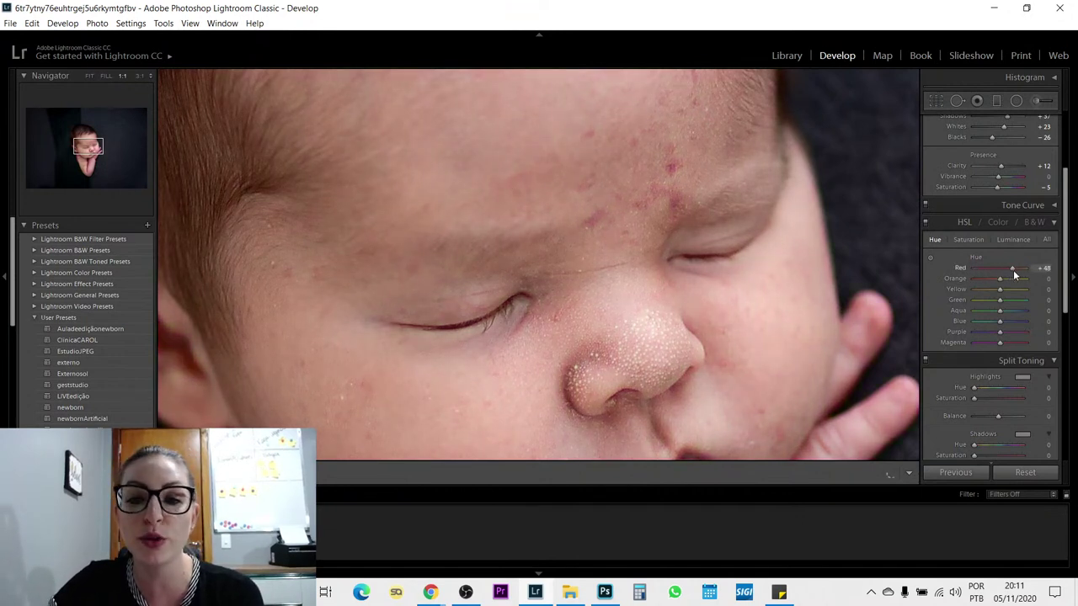
# - Try a Red hue of +39 while checking the baby's nose, cheeks and lips, and reset it
pyautogui.moveTo(1016, 270); pyautogui.dragTo(1011, 271)
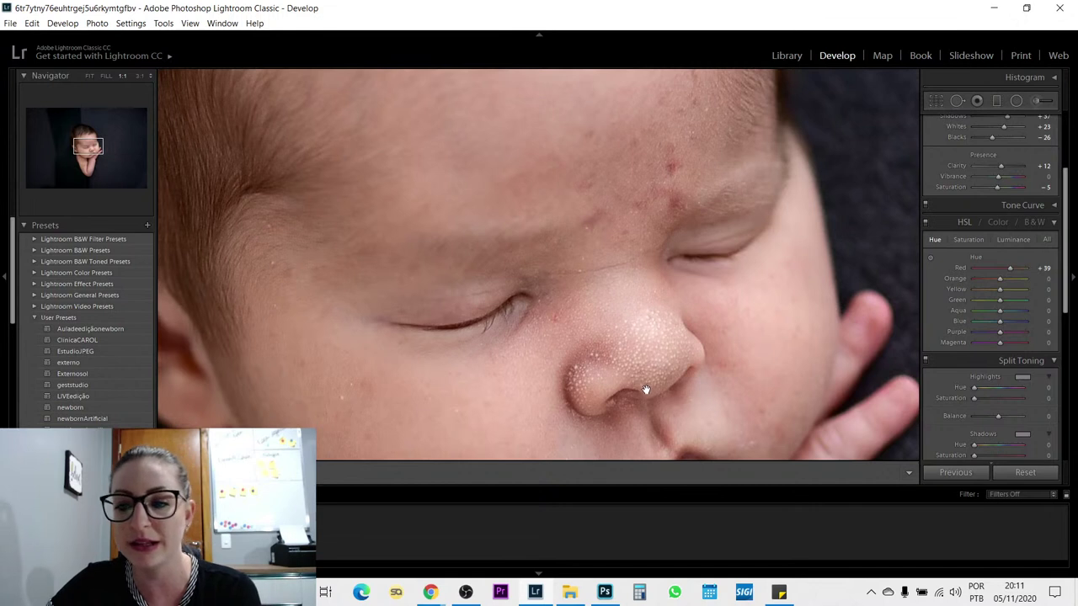
pyautogui.moveTo(632, 410); pyautogui.dragTo(625, 286)
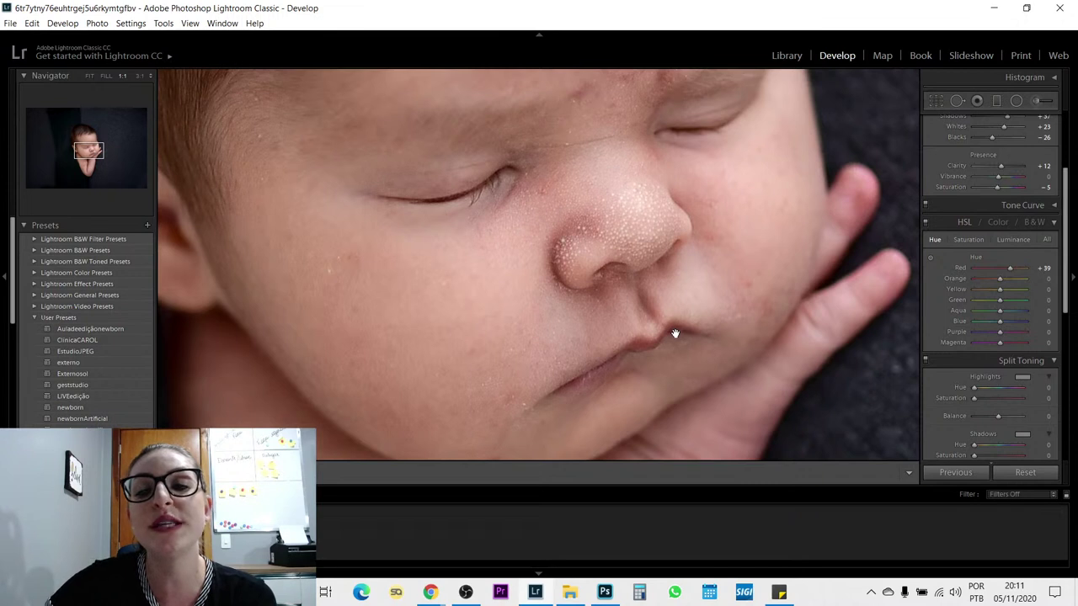
pyautogui.doubleClick(1011, 268)
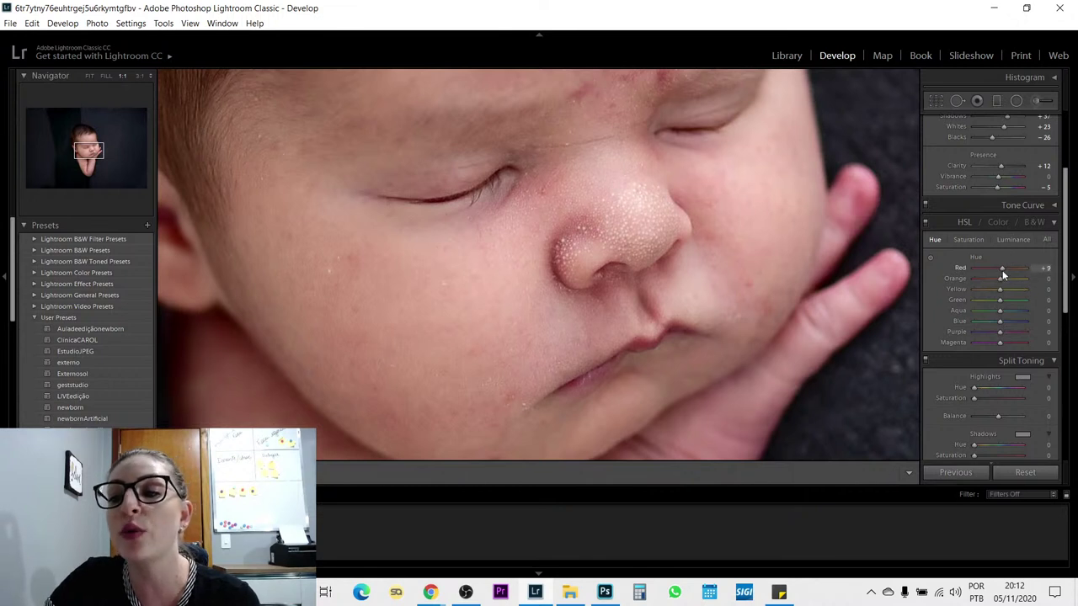
# - Set the Red hue to +13 and check the facial skin at full magnification
pyautogui.press('Up')
pyautogui.press('Up')
pyautogui.press('Up')
pyautogui.press('Up')
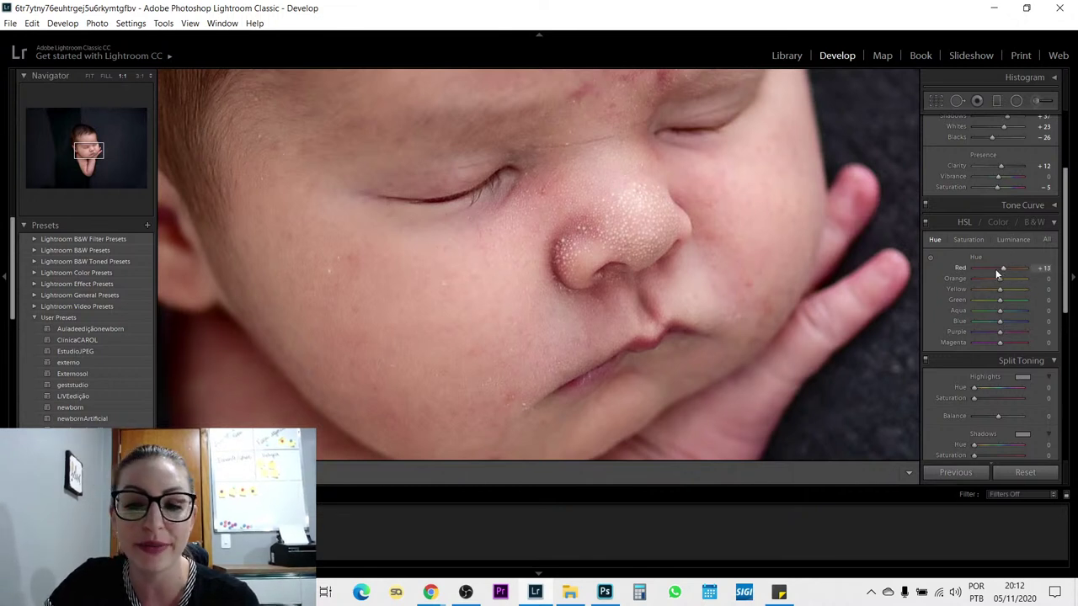
pyautogui.moveTo(678, 197); pyautogui.dragTo(656, 251)
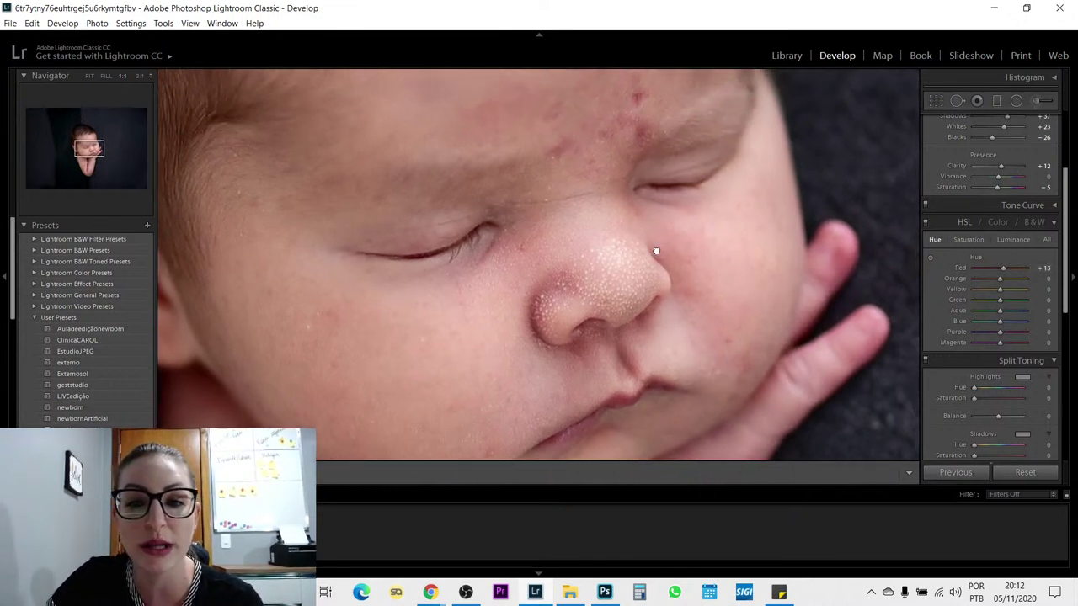
# - Compare Orange hue values from −80 to +26 on the facial skin and set the Orange hue to +15
pyautogui.moveTo(999, 280); pyautogui.dragTo(983, 278)
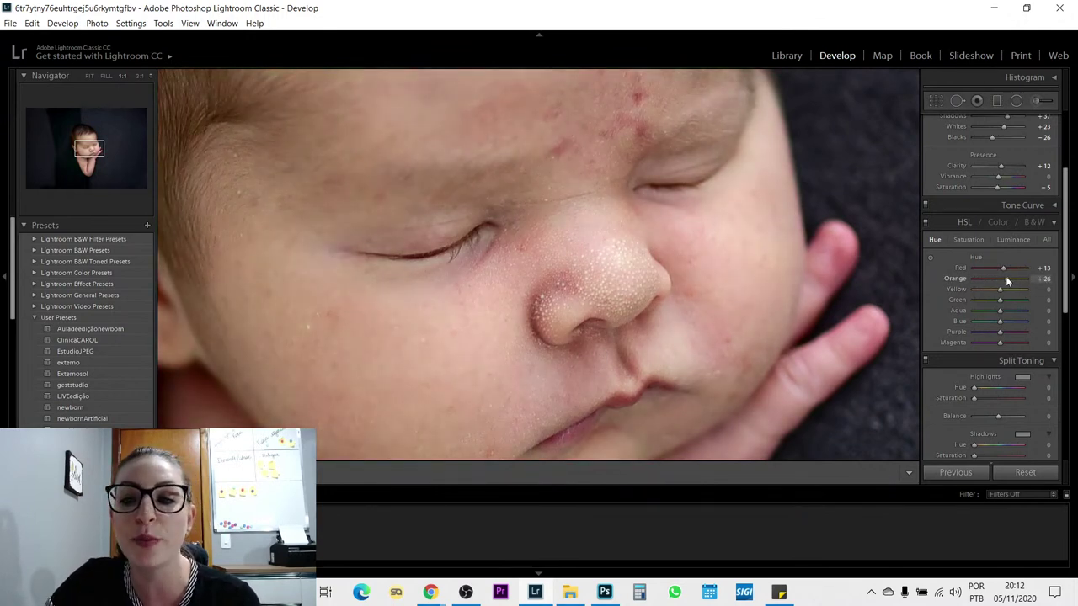
pyautogui.press('Down')
pyautogui.press('Down')
pyautogui.press('Down')
pyautogui.press('Down')
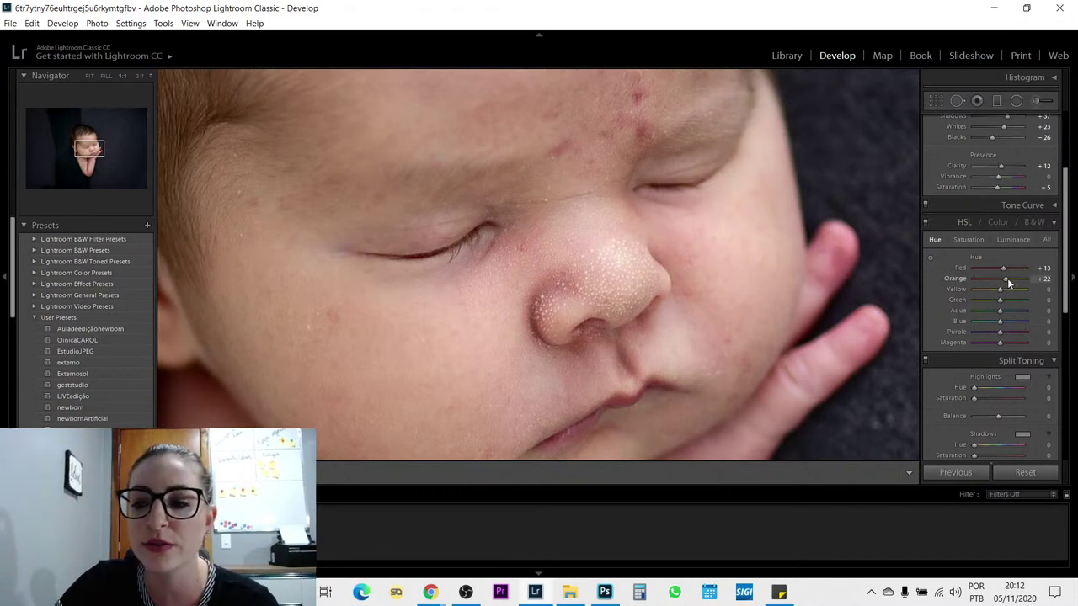
pyautogui.moveTo(1022, 278); pyautogui.dragTo(979, 278)
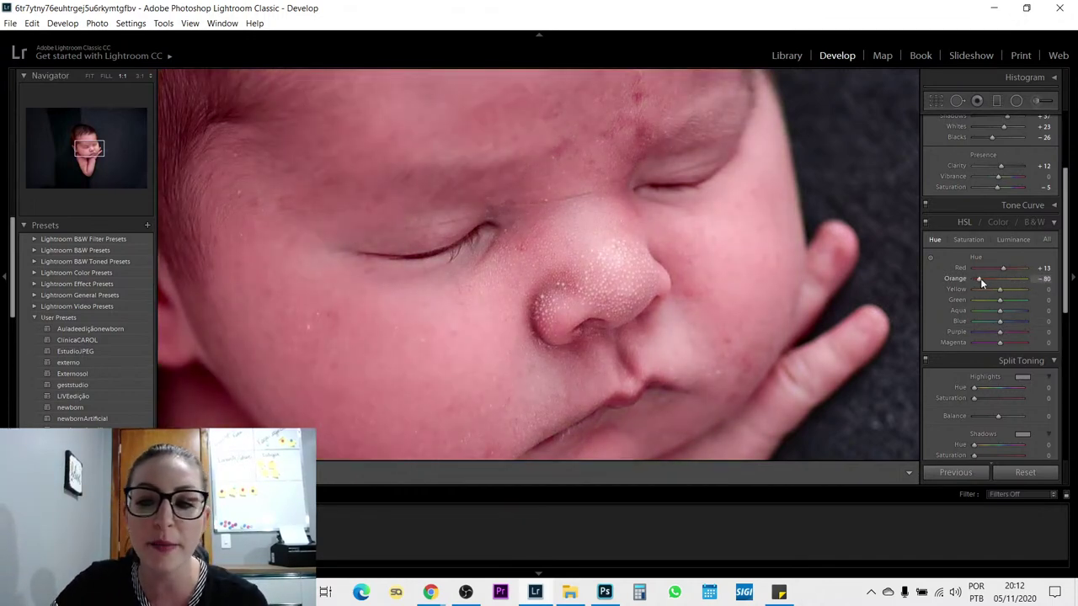
pyautogui.doubleClick(979, 279)
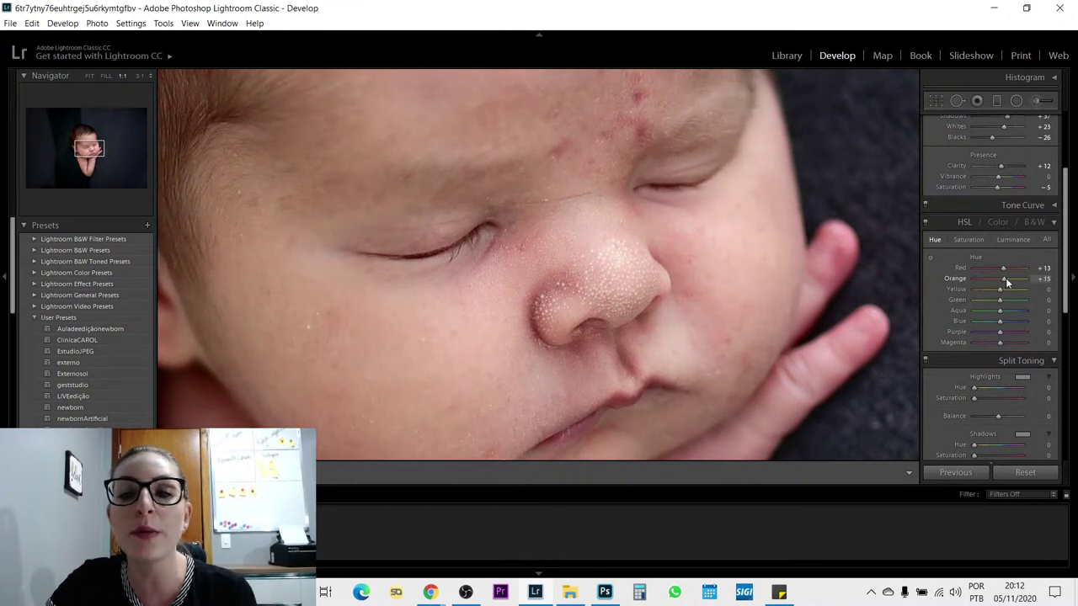
pyautogui.moveTo(527, 342)
pyautogui.mouseDown()
pyautogui.moveTo(505, 294)
pyautogui.moveTo(510, 347)
pyautogui.mouseUp()
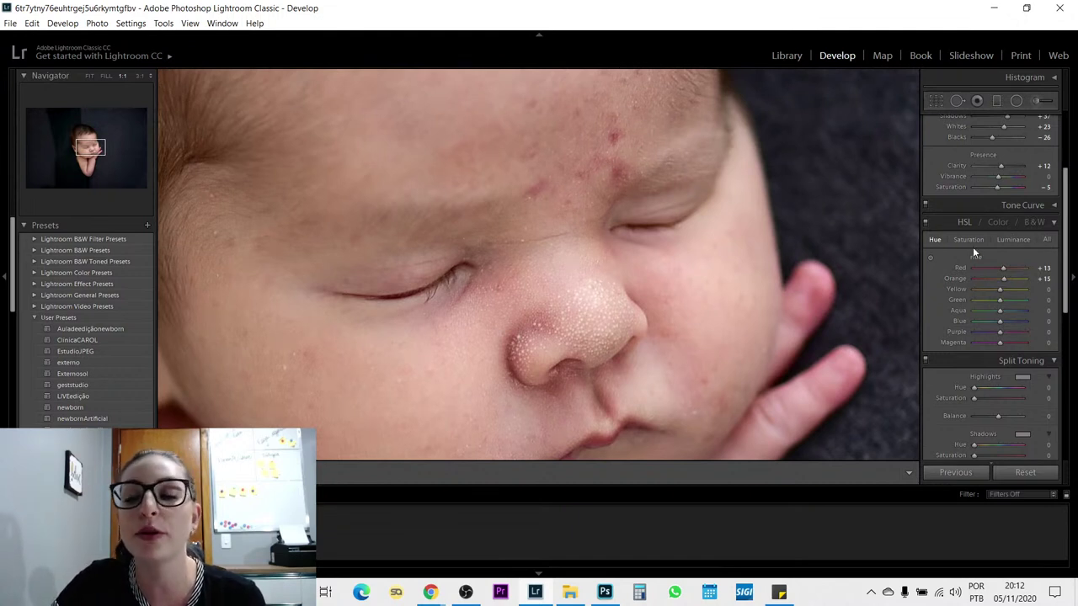
# - Compare Yellow hue extremes on the face and the whole photo, and set the Yellow hue to −20
pyautogui.moveTo(1001, 291); pyautogui.dragTo(954, 295)
pyautogui.moveTo(1025, 289); pyautogui.dragTo(978, 288)
pyautogui.click(663, 272)
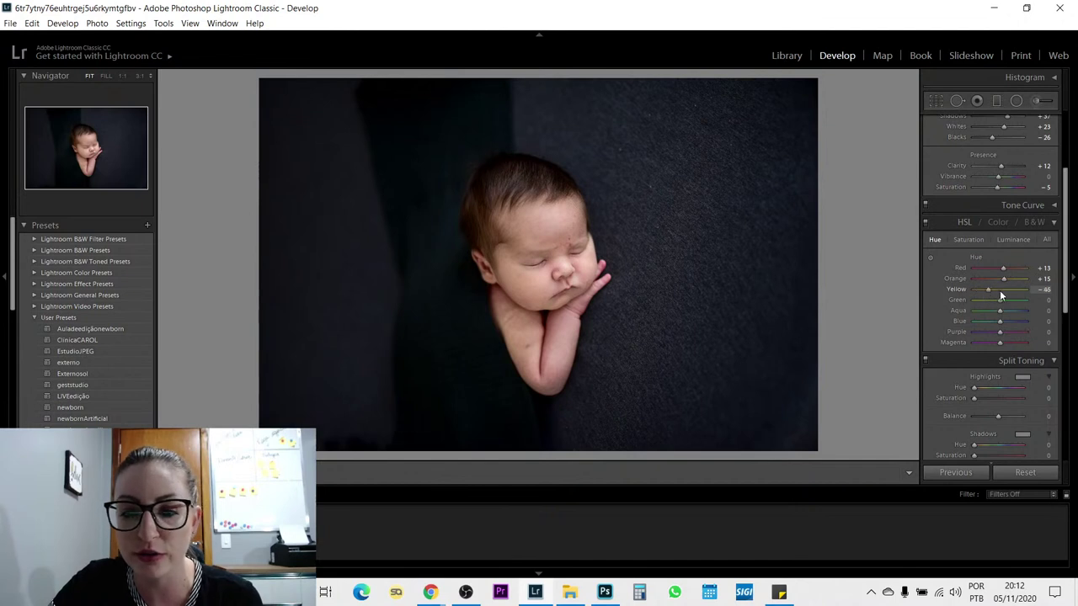
pyautogui.moveTo(980, 289); pyautogui.dragTo(963, 296)
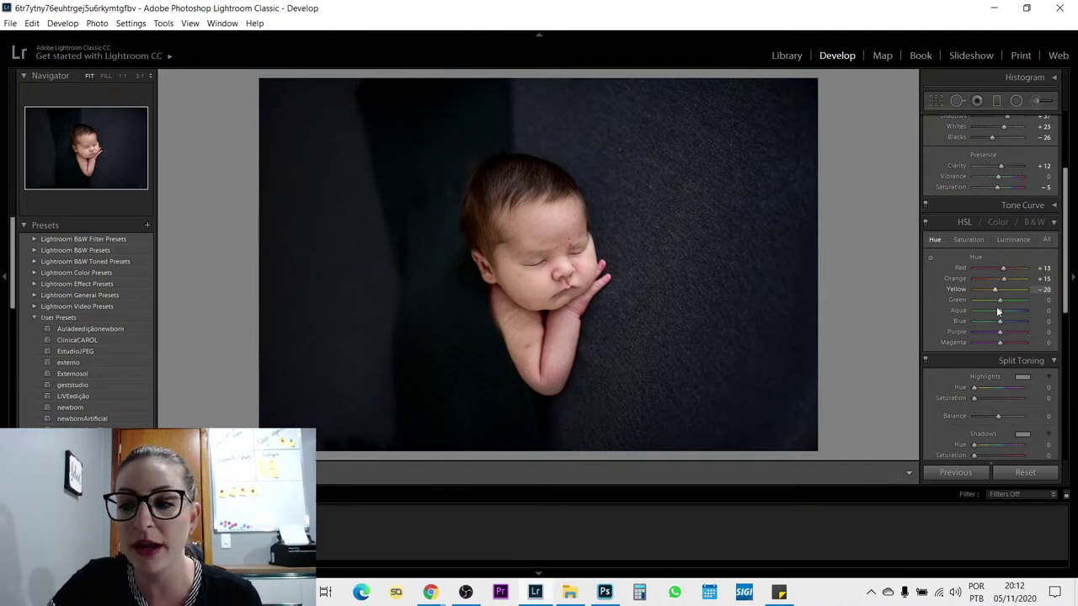
pyautogui.moveTo(992, 291); pyautogui.dragTo(994, 291)
# - Set the Green hue to +11, Blue to +50, Purple to +15 and Magenta to +4
pyautogui.moveTo(1000, 299); pyautogui.dragTo(1002, 322)
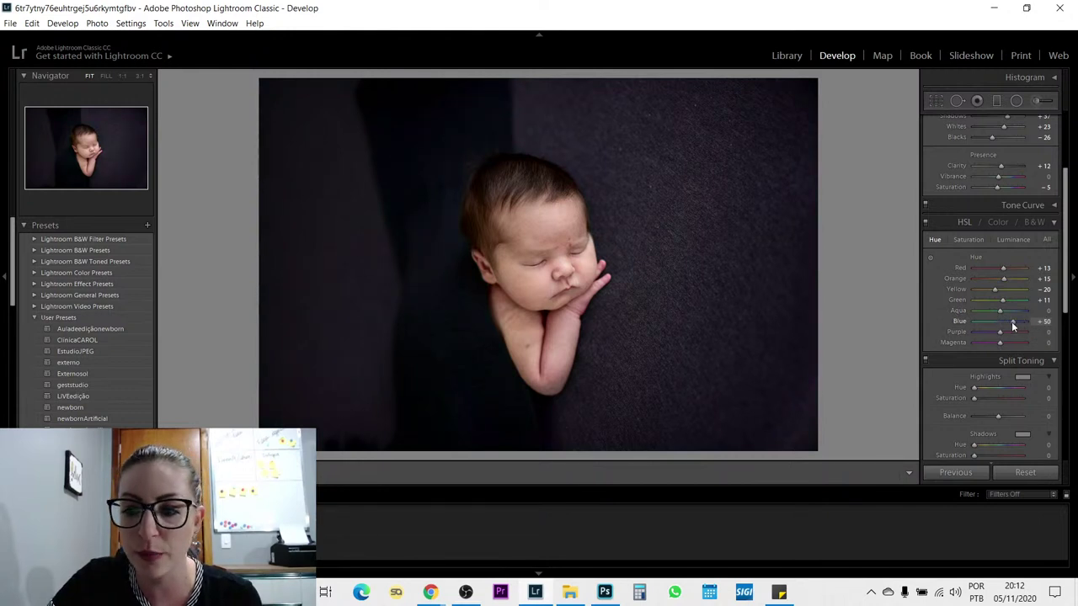
pyautogui.moveTo(1000, 331); pyautogui.dragTo(948, 351)
pyautogui.moveTo(1014, 346); pyautogui.dragTo(985, 334)
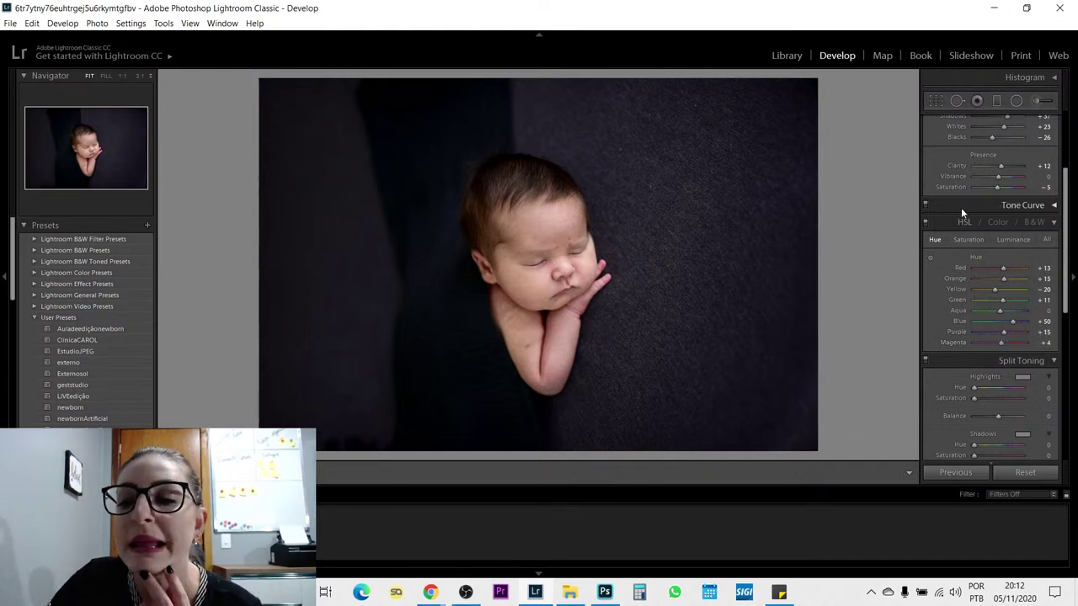
# - Set the Red color saturation to −11 while examining the baby's facial skin up close
pyautogui.click(970, 238)
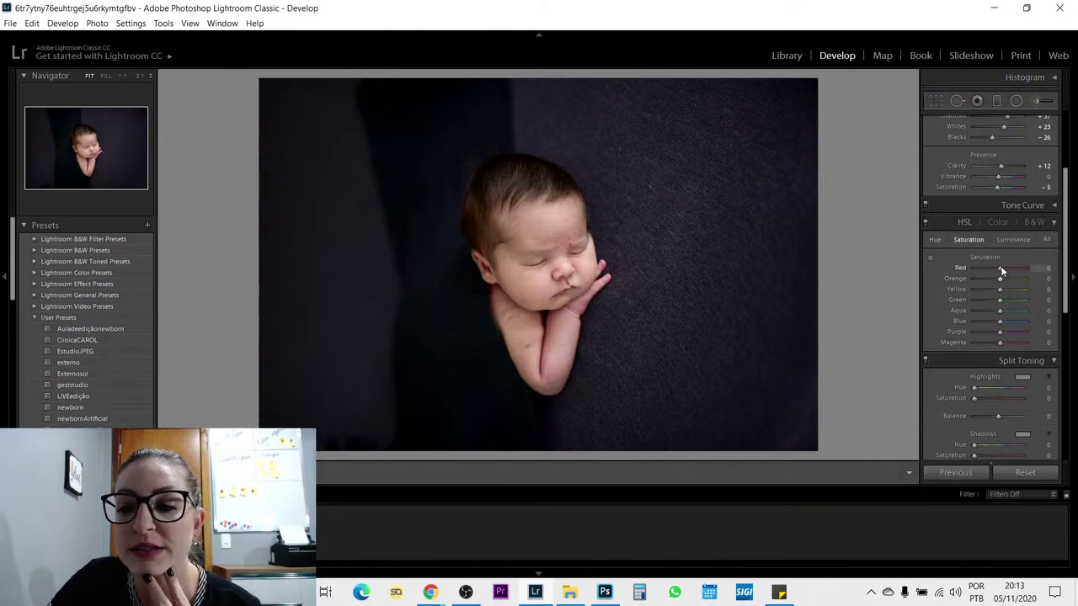
pyautogui.click(584, 276)
pyautogui.moveTo(509, 208); pyautogui.dragTo(784, 376)
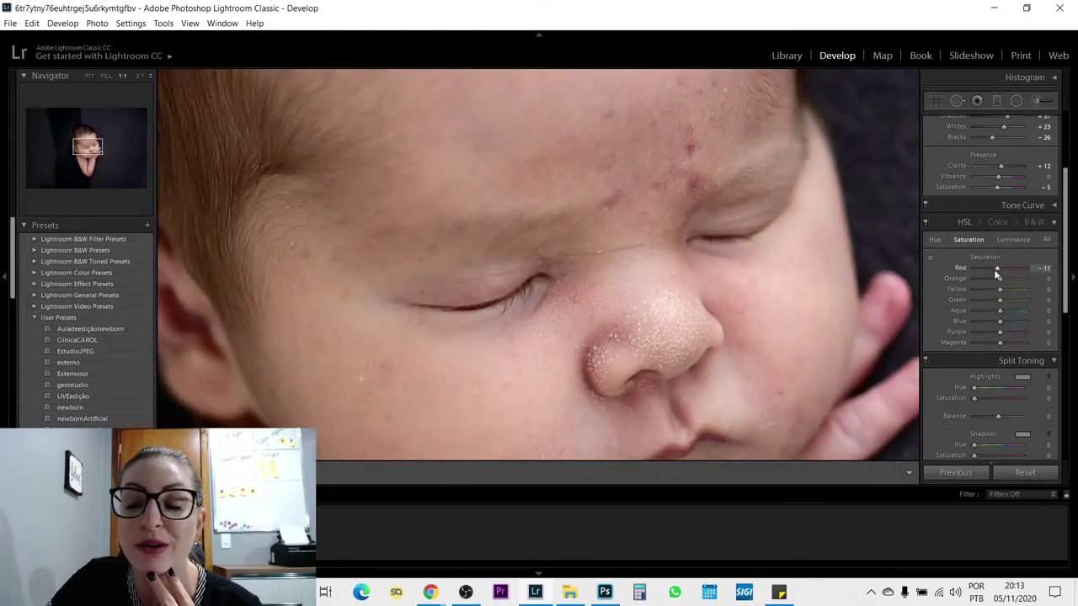
pyautogui.moveTo(768, 396); pyautogui.dragTo(727, 294)
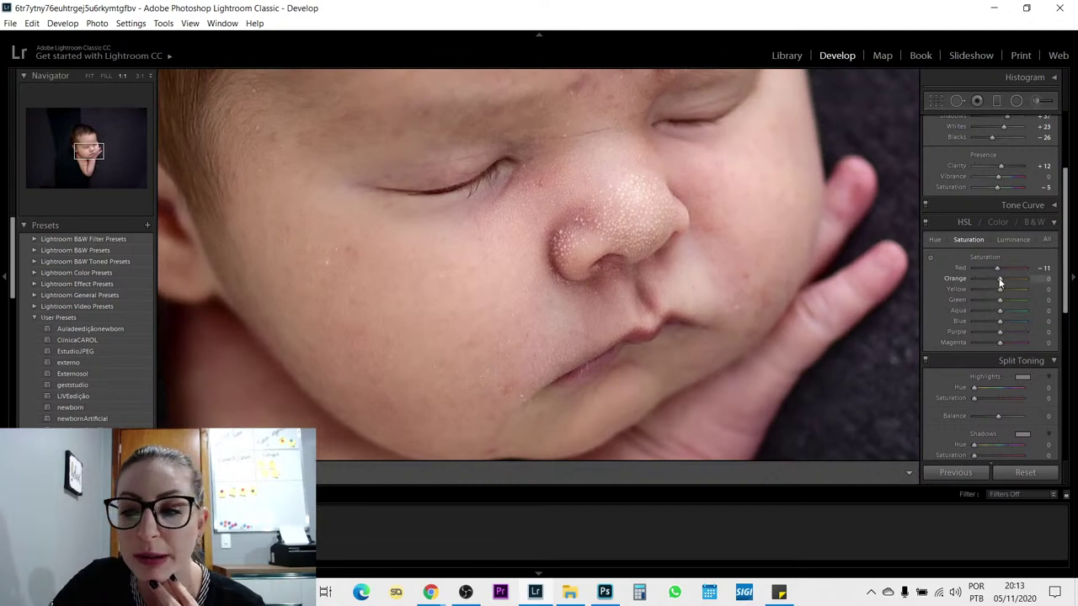
# - View the whole photo and set the Orange color saturation to −9 and Yellow to −24
pyautogui.click(672, 305)
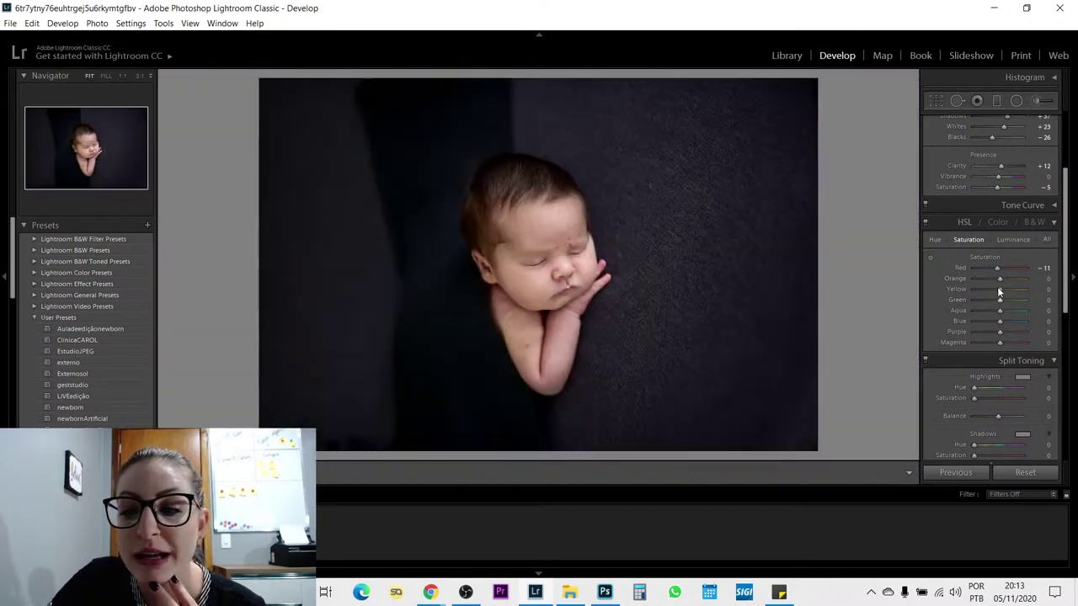
pyautogui.moveTo(1000, 278); pyautogui.dragTo(961, 288)
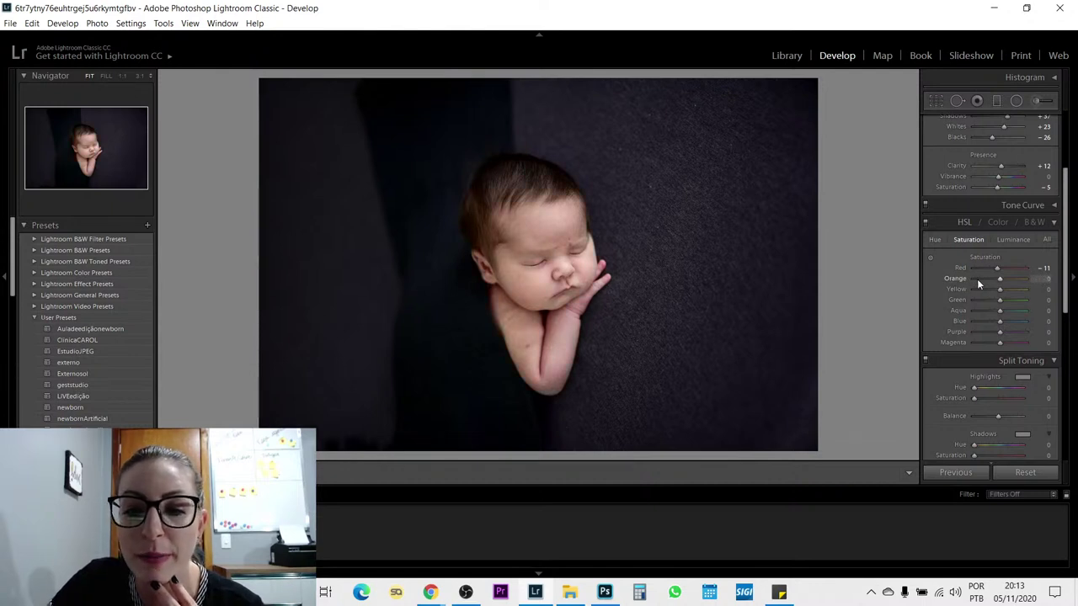
pyautogui.moveTo(997, 279)
pyautogui.mouseDown()
pyautogui.moveTo(1010, 289)
pyautogui.moveTo(990, 296)
pyautogui.mouseUp()
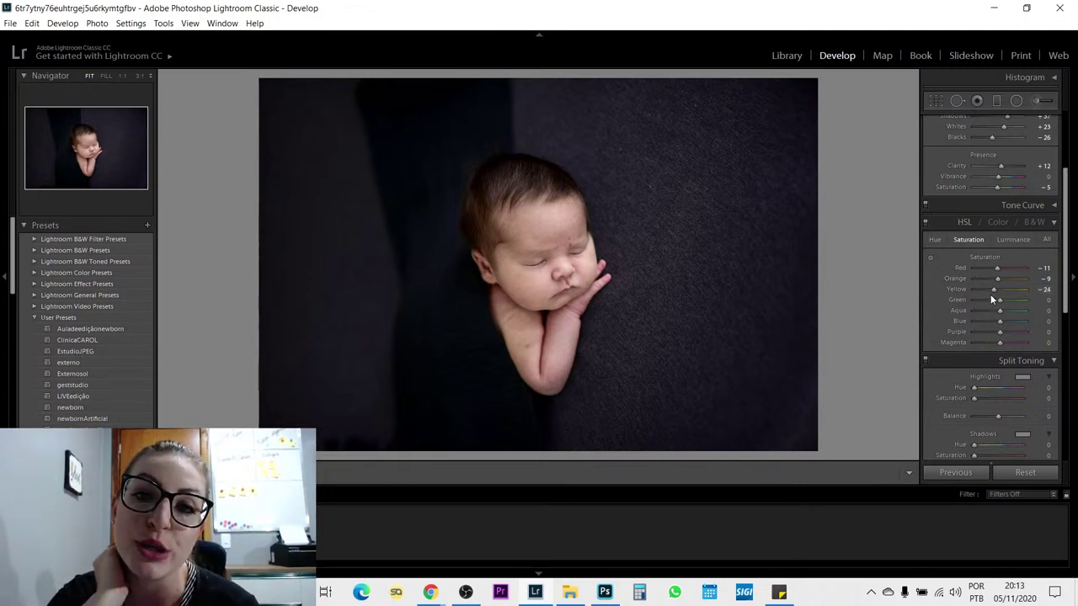
# - Refine the yellows by setting the Yellow hue to −22 and the Yellow saturation to −17
pyautogui.click(934, 240)
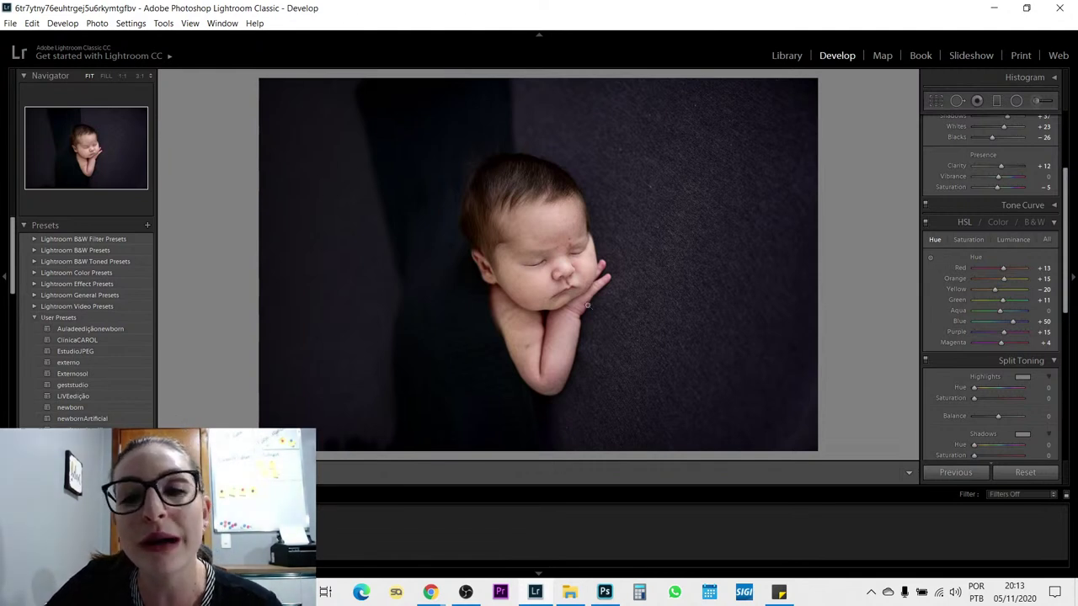
pyautogui.moveTo(995, 290)
pyautogui.mouseDown()
pyautogui.moveTo(1009, 293)
pyautogui.moveTo(970, 291)
pyautogui.moveTo(994, 303)
pyautogui.mouseUp()
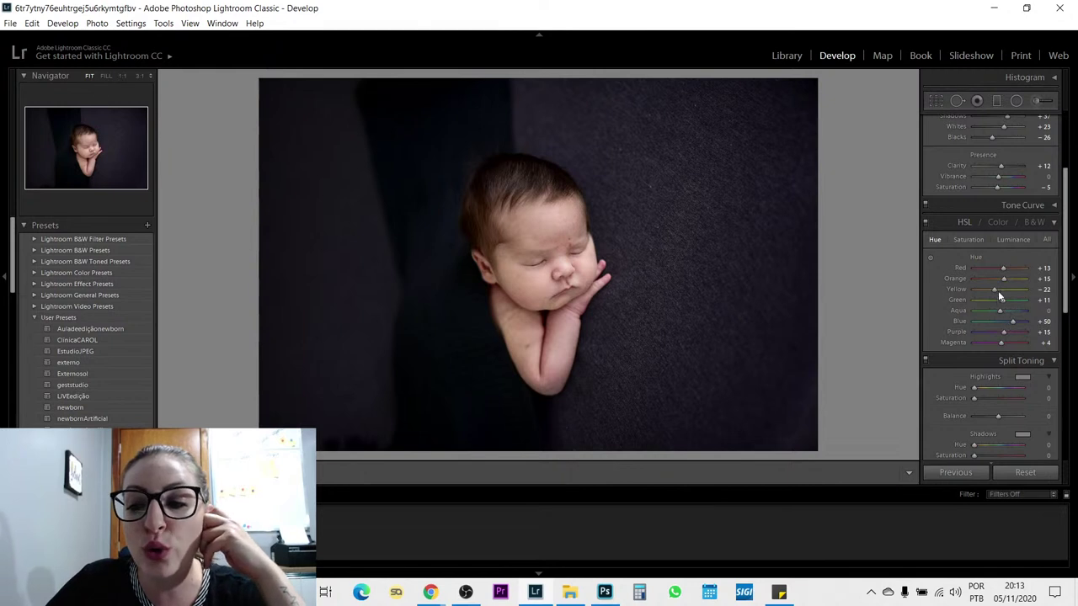
pyautogui.click(969, 240)
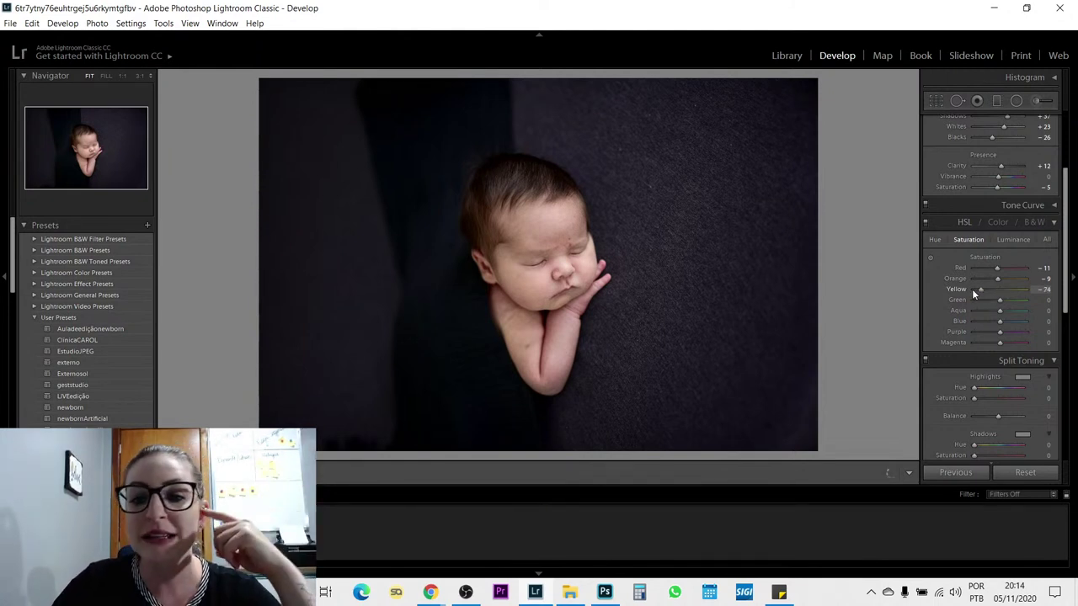
pyautogui.moveTo(972, 289); pyautogui.dragTo(997, 293)
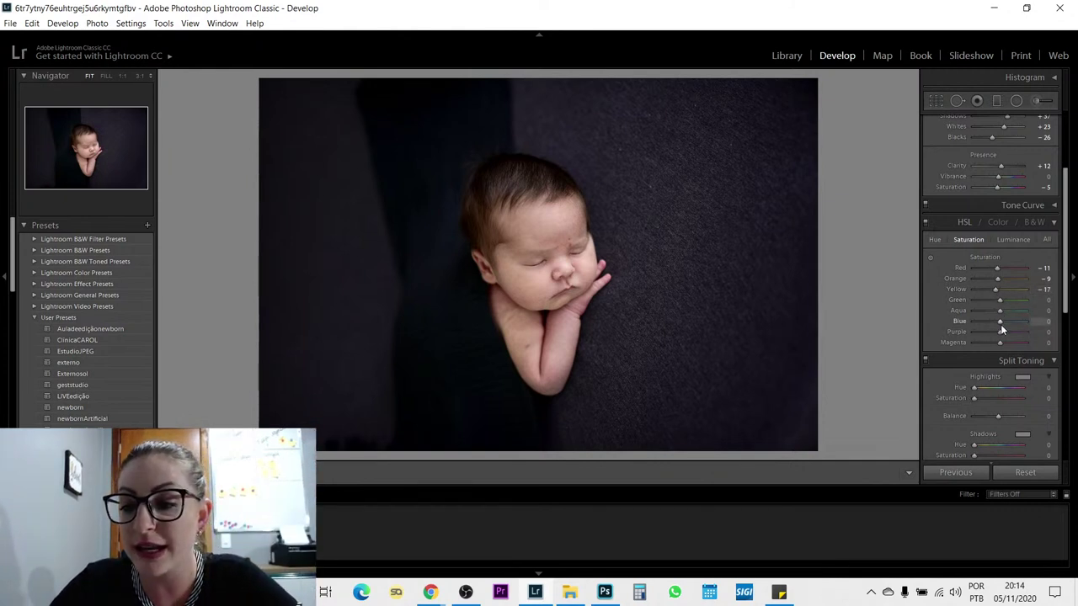
# - Set the Purple saturation to −15 and the Magenta saturation to −20
pyautogui.moveTo(999, 333); pyautogui.dragTo(990, 331)
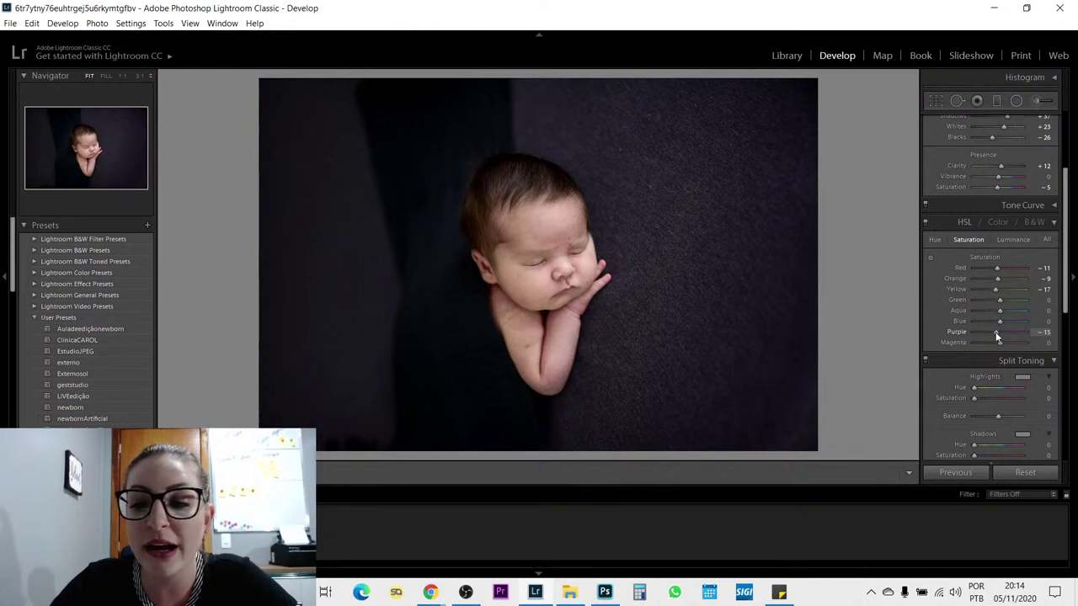
pyautogui.moveTo(996, 349); pyautogui.dragTo(993, 349)
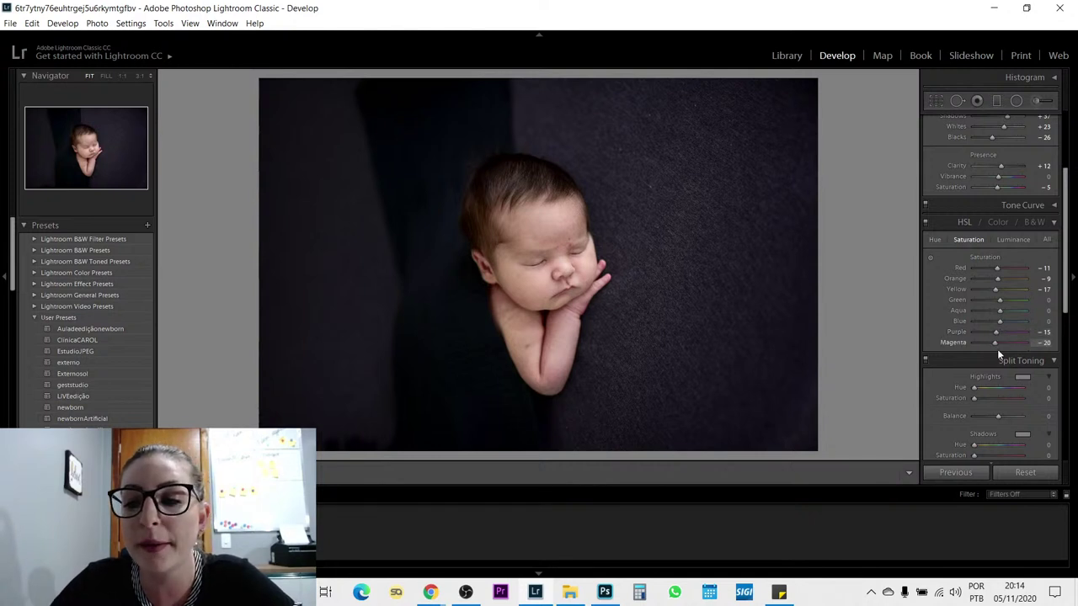
# - Collapse the Split Toning settings and set the Sharpening Amount to 44 while checking the baby's face at 1:1
pyautogui.scroll(-5, 941, 346)
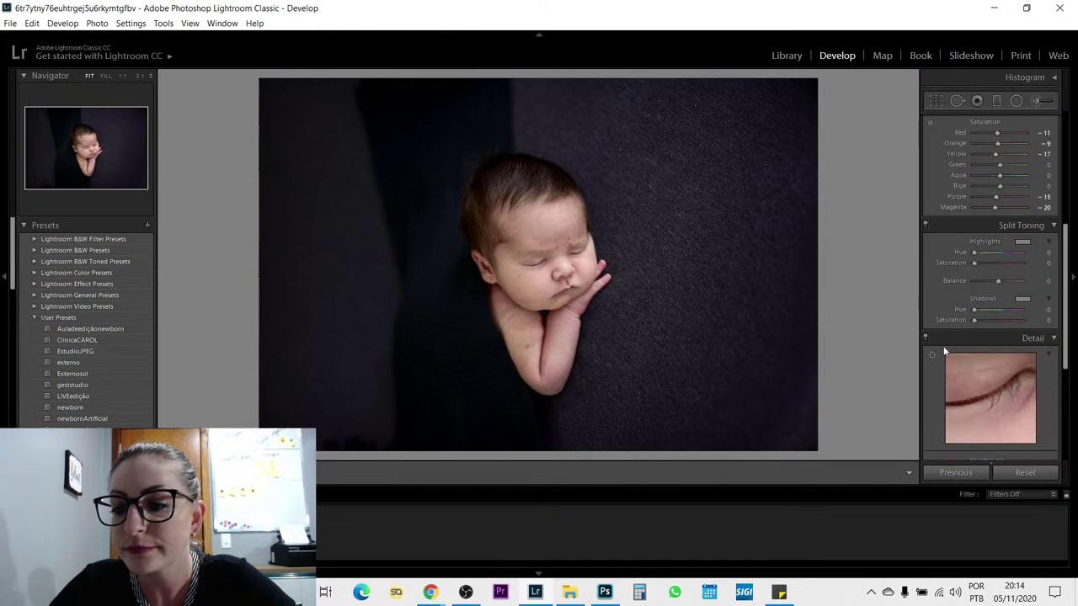
pyautogui.scroll(-2, 939, 335)
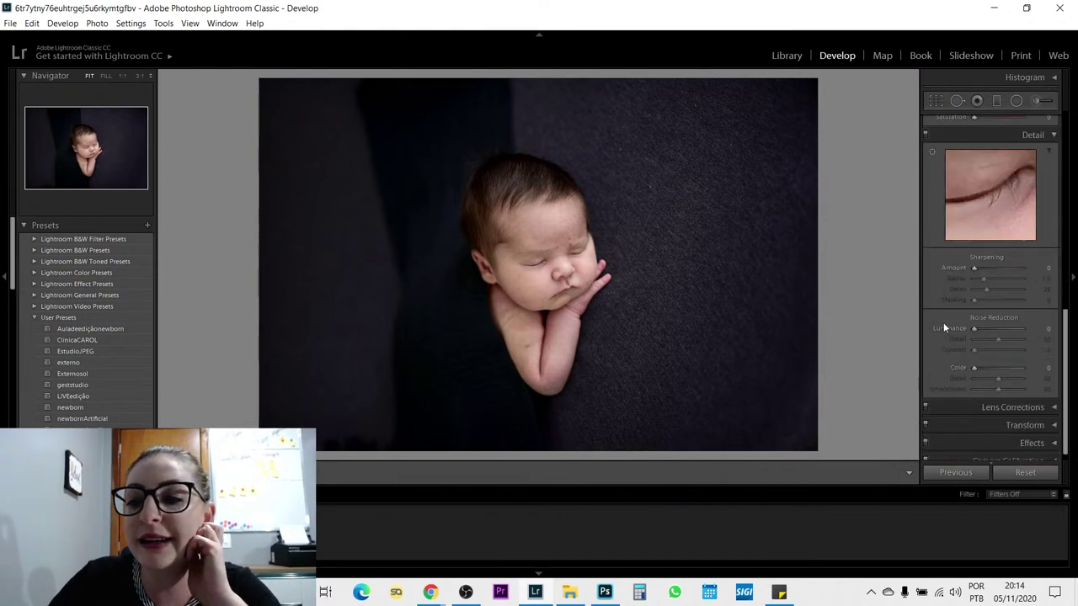
pyautogui.scroll(2, 943, 323)
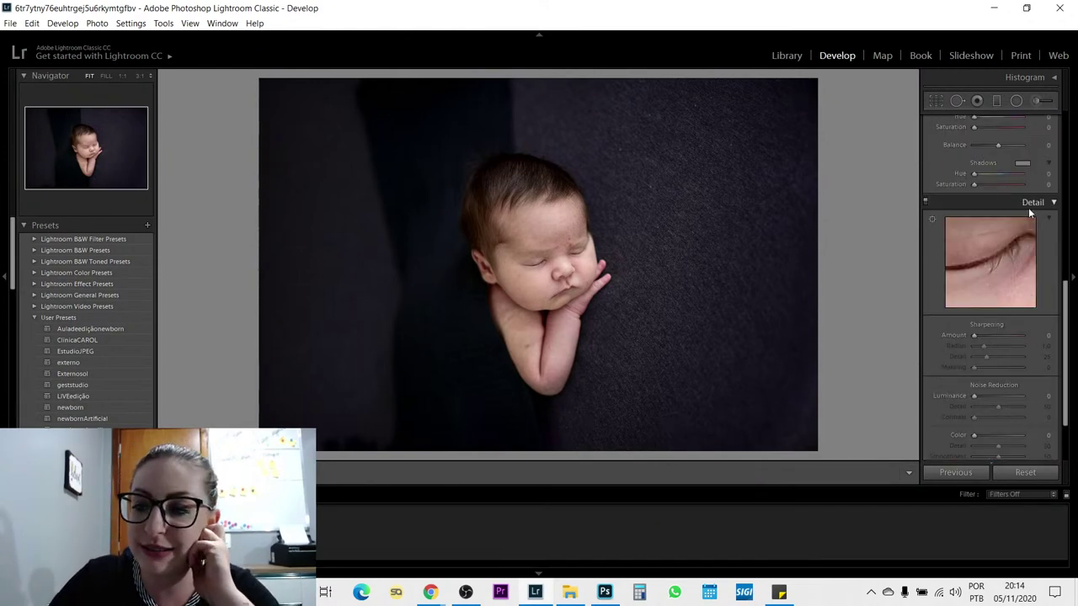
pyautogui.scroll(2, 1052, 207)
pyautogui.click(1053, 158)
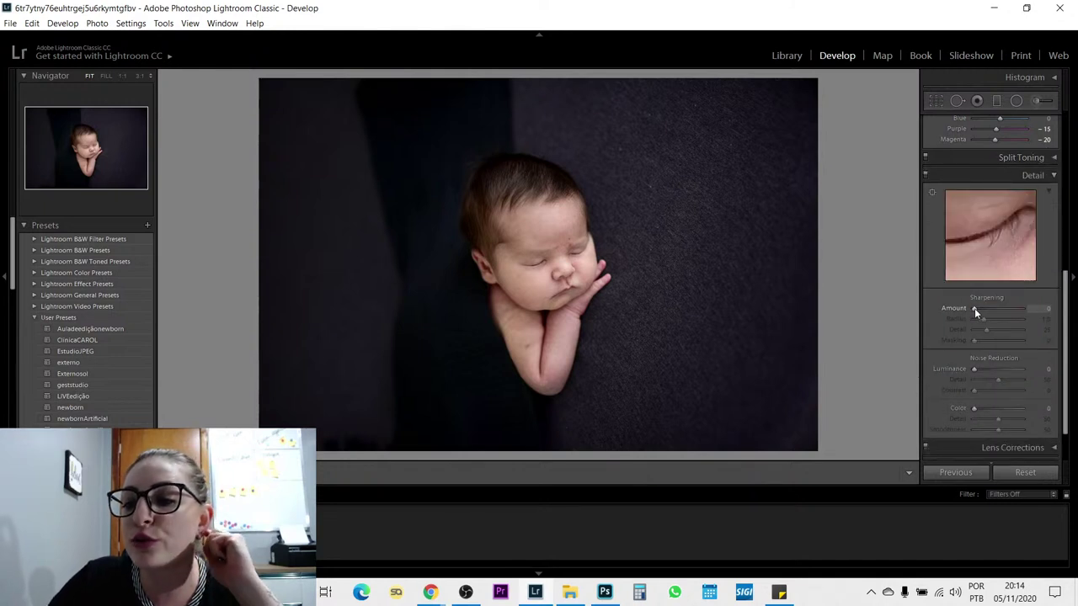
pyautogui.moveTo(974, 308); pyautogui.dragTo(981, 310)
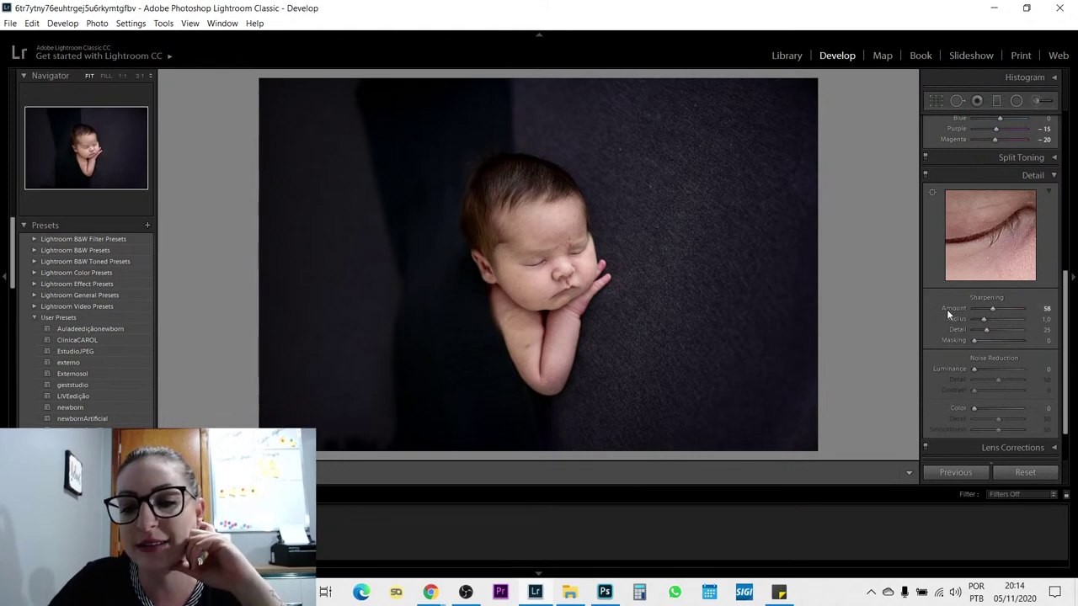
pyautogui.click(555, 338)
pyautogui.moveTo(570, 288); pyautogui.dragTo(362, 337)
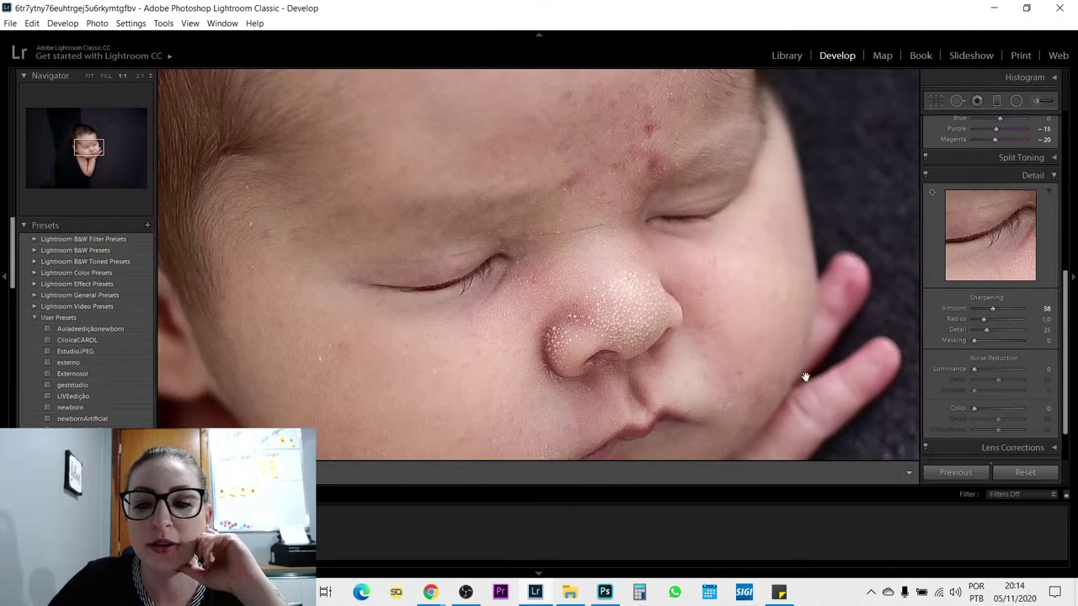
pyautogui.doubleClick(992, 308)
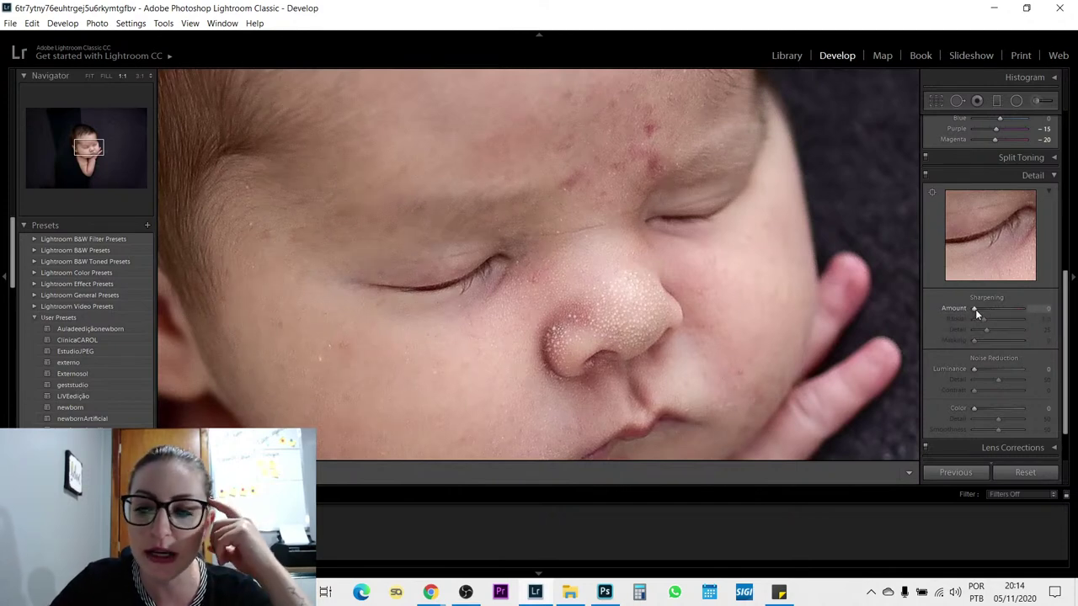
pyautogui.moveTo(975, 308)
pyautogui.mouseDown()
pyautogui.moveTo(1044, 309)
pyautogui.moveTo(991, 315)
pyautogui.mouseUp()
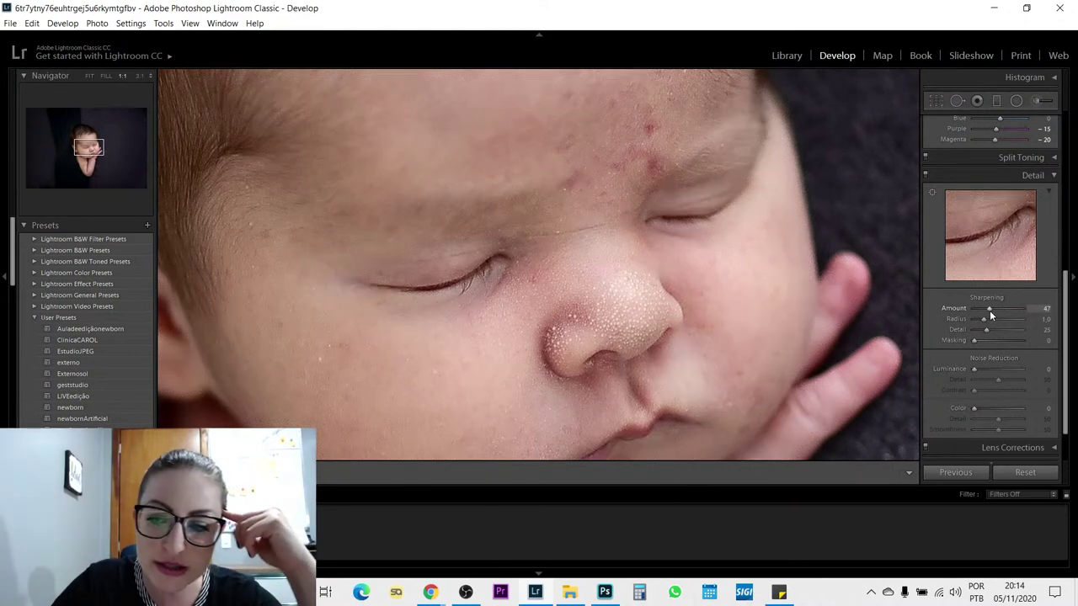
pyautogui.moveTo(987, 307); pyautogui.dragTo(988, 307)
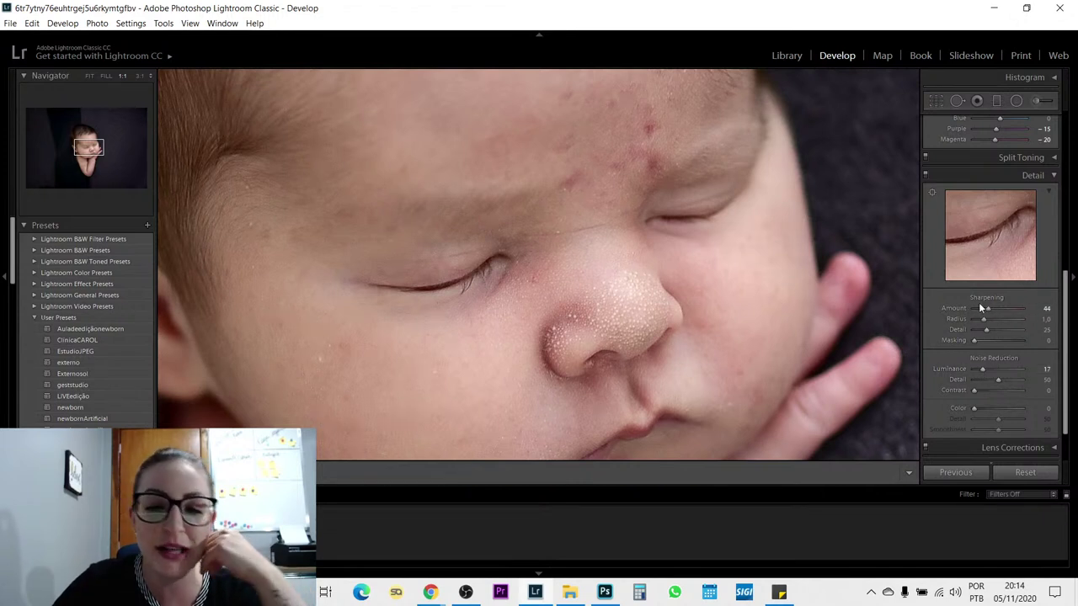
# - Try Luminance noise reduction at 0 and 57 on the face and on the whole photo, and settle on 21
pyautogui.moveTo(982, 369); pyautogui.dragTo(968, 369)
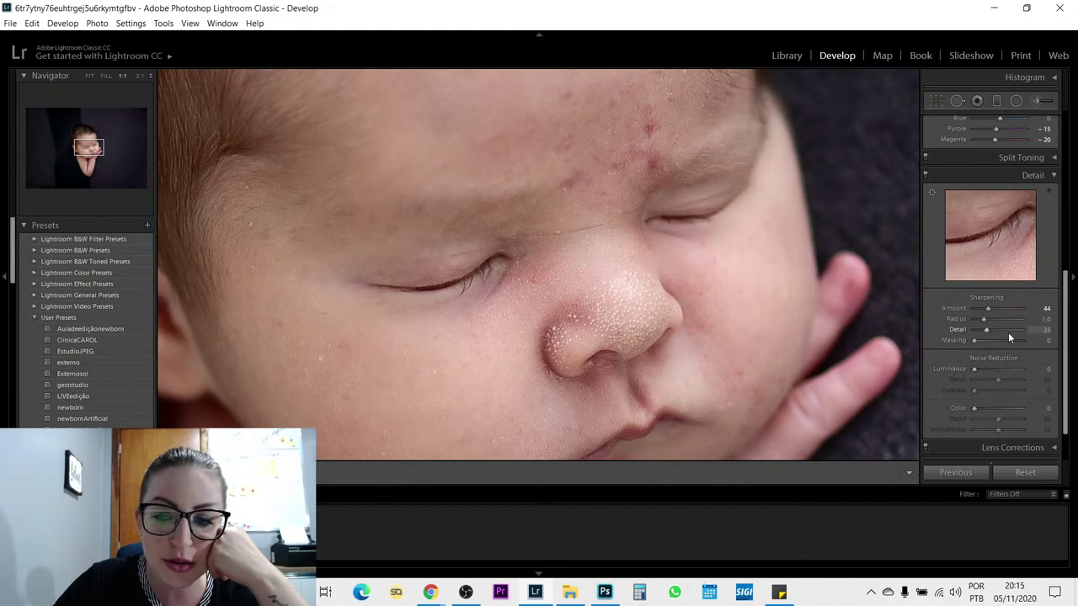
pyautogui.moveTo(975, 369); pyautogui.dragTo(1002, 369)
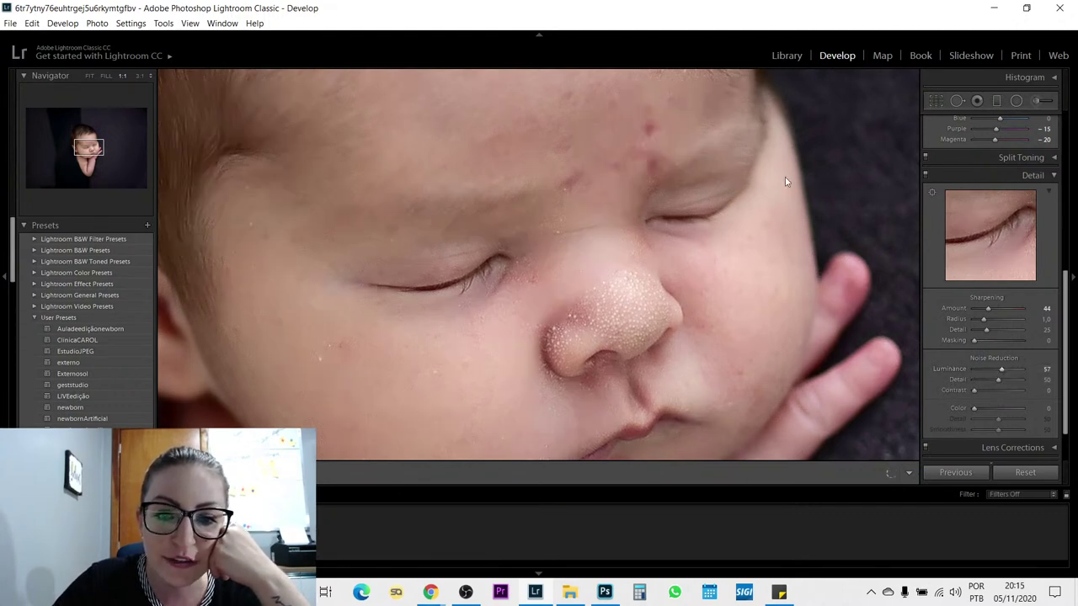
pyautogui.click(510, 266)
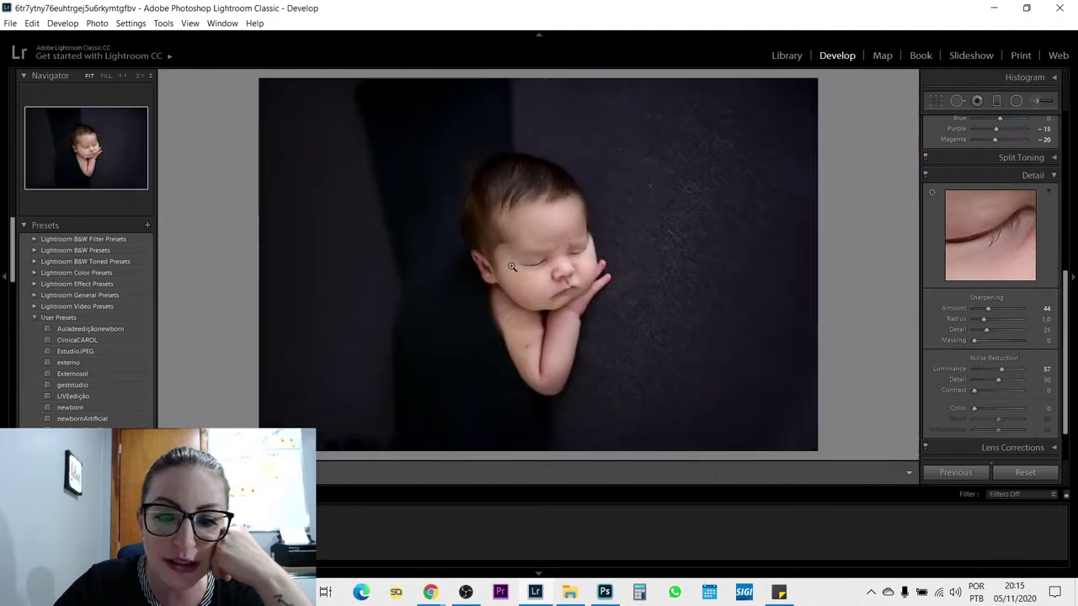
pyautogui.click(984, 370)
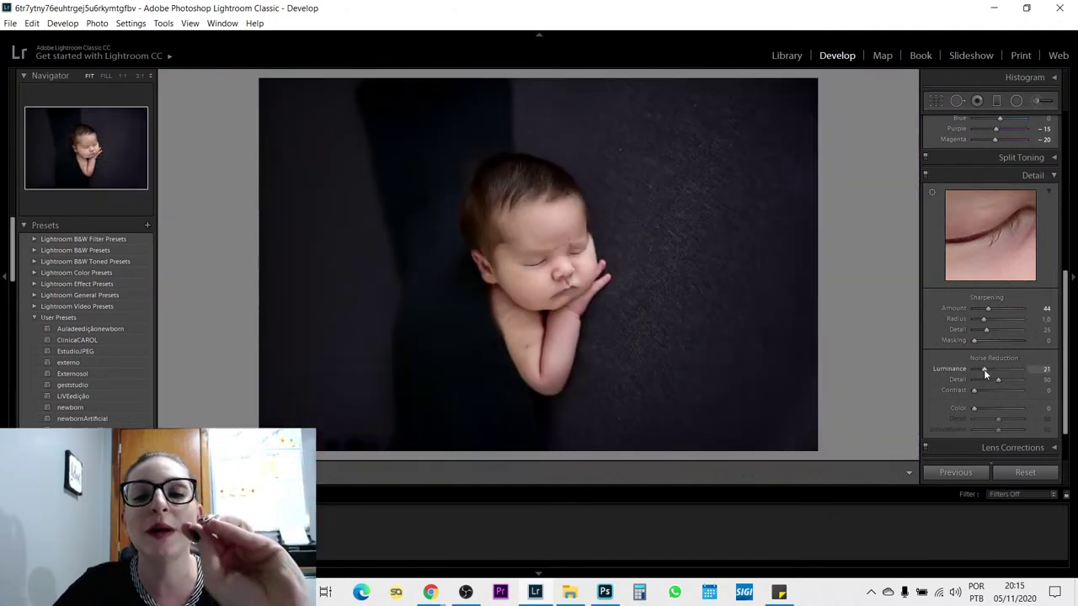
# - Heal the red blemish between the baby's eyebrows with Spot Removal in Heal mode at size 47, and close the tool
pyautogui.click(576, 254)
pyautogui.moveTo(520, 198); pyautogui.dragTo(549, 252)
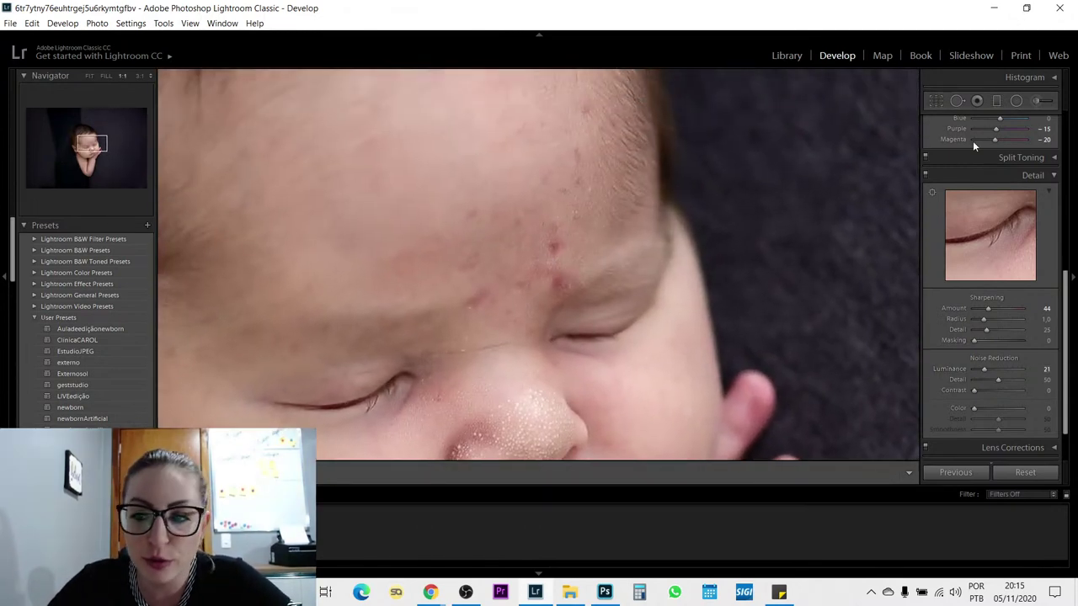
pyautogui.click(956, 101)
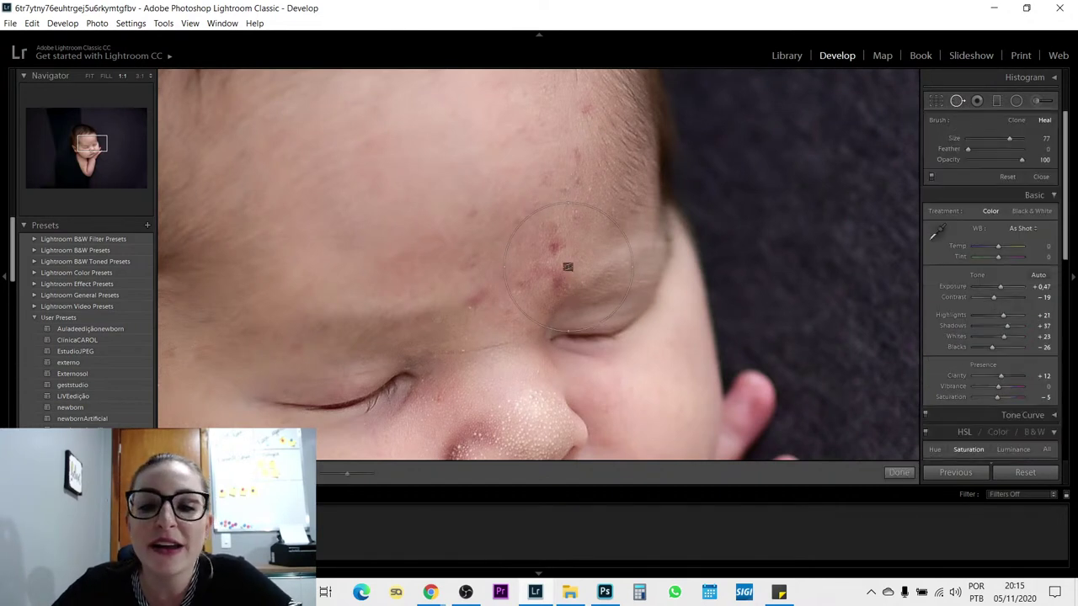
pyautogui.scroll(-1, 476, 281)
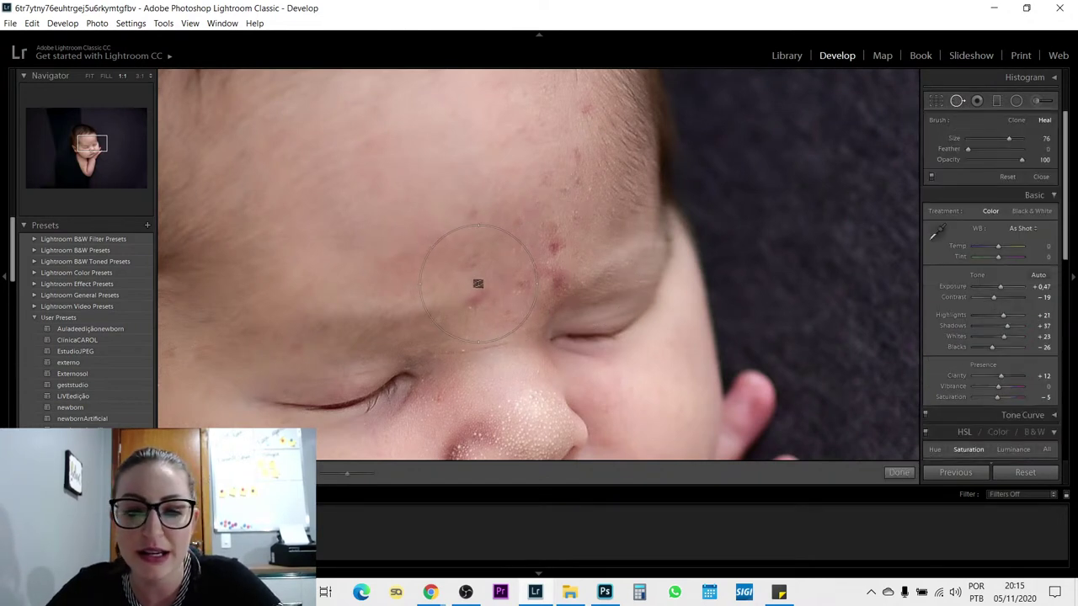
pyautogui.scroll(-6, 477, 290)
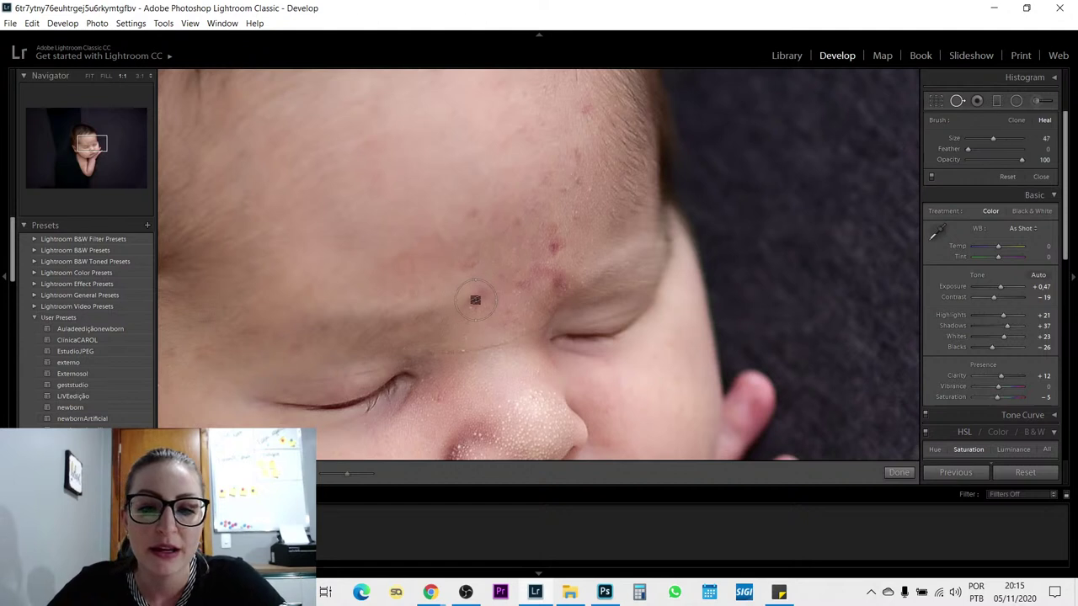
pyautogui.click(477, 298)
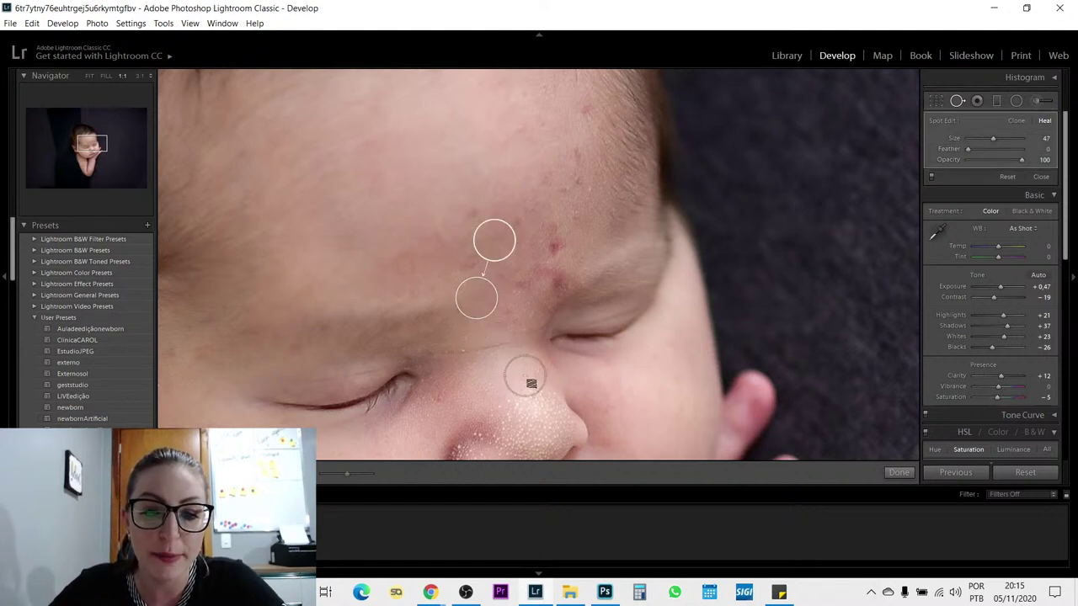
pyautogui.click(957, 100)
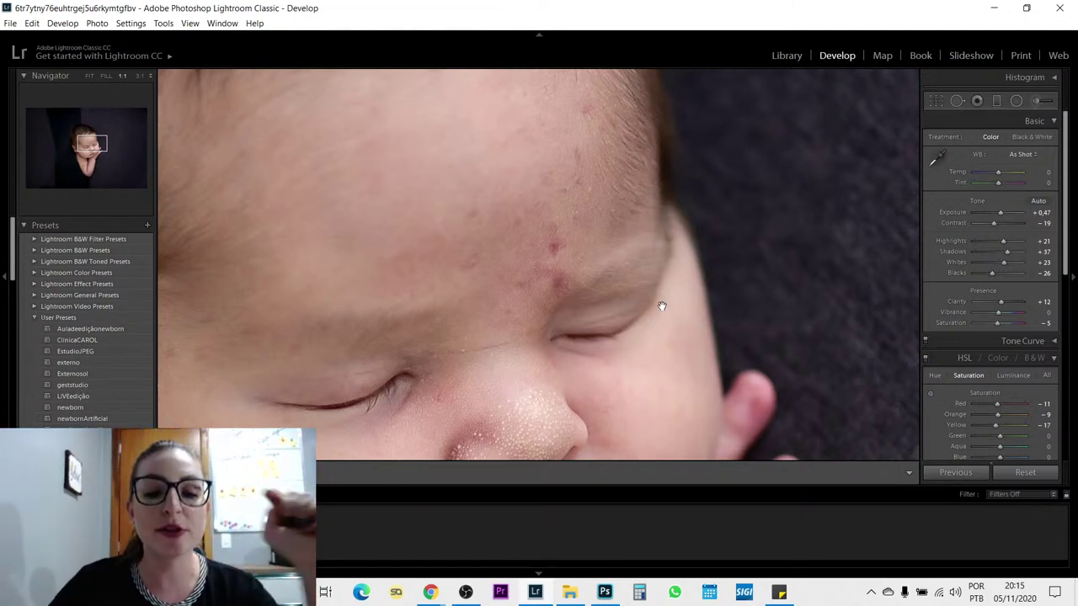
# - Compare the photo before and after side by side, including the face up close, and set Temp and Tint to +2
pyautogui.click(373, 401)
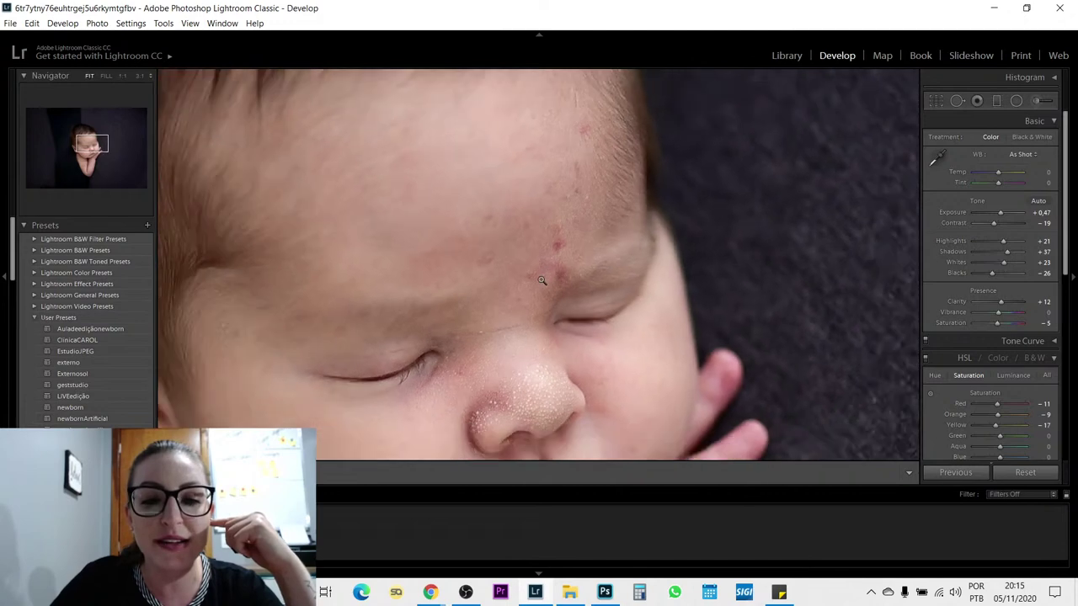
pyautogui.press('y')
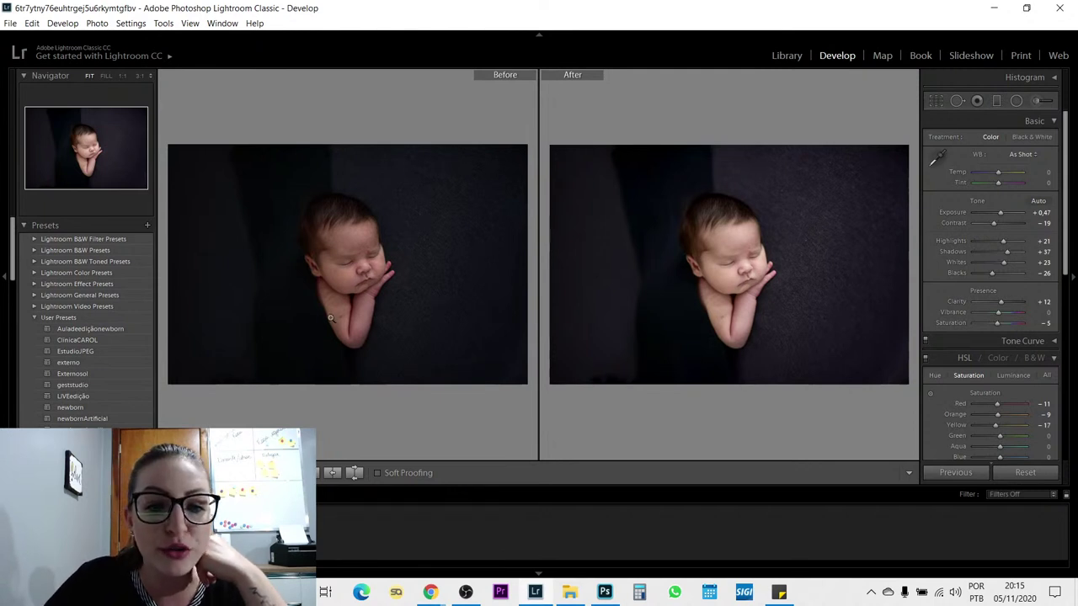
pyautogui.click(348, 262)
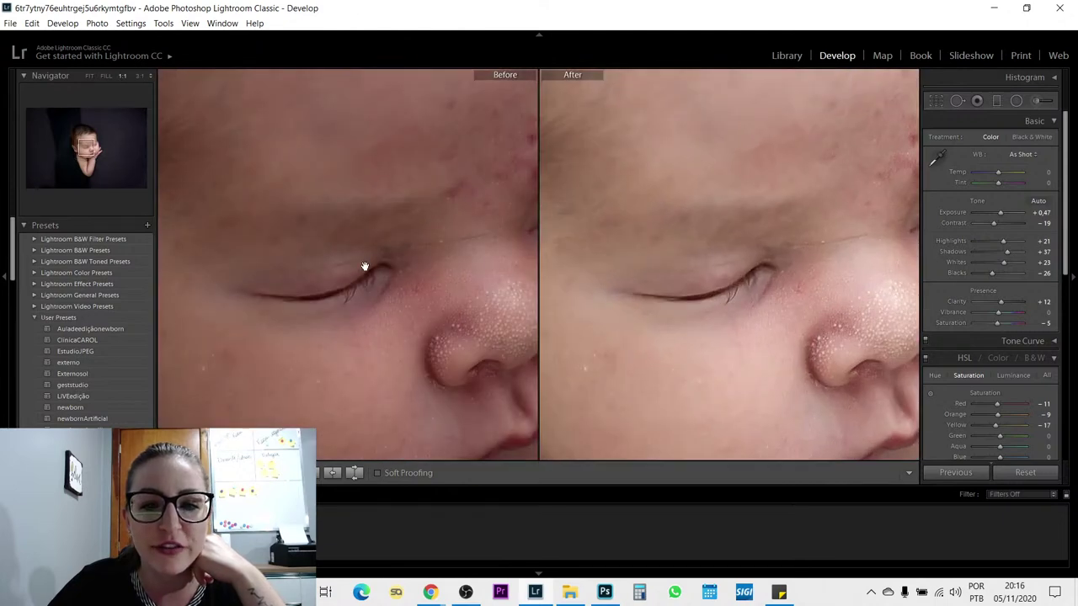
pyautogui.moveTo(365, 269); pyautogui.dragTo(257, 315)
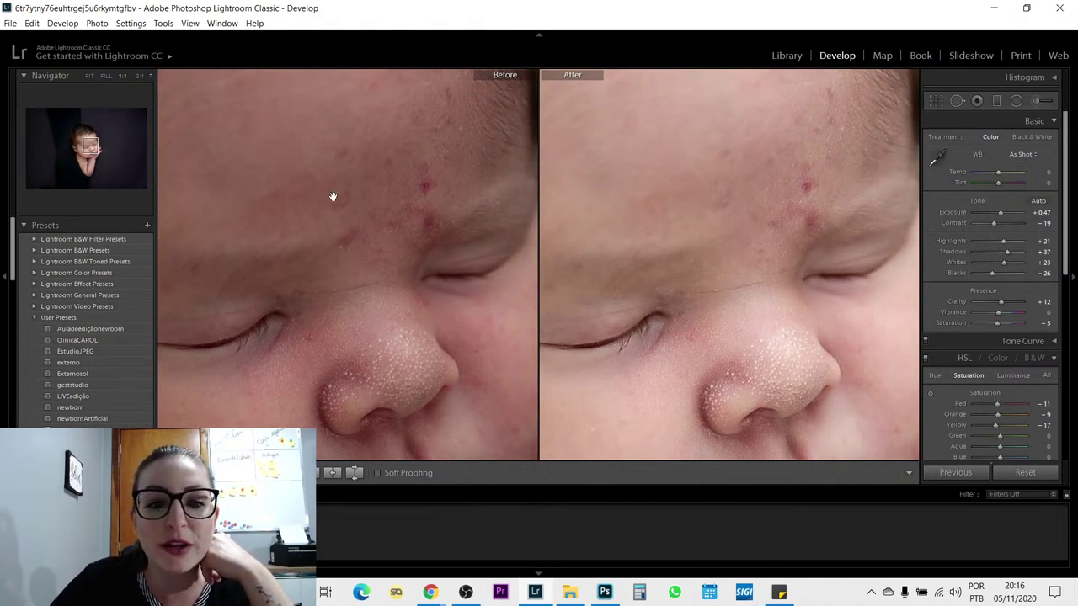
pyautogui.click(290, 275)
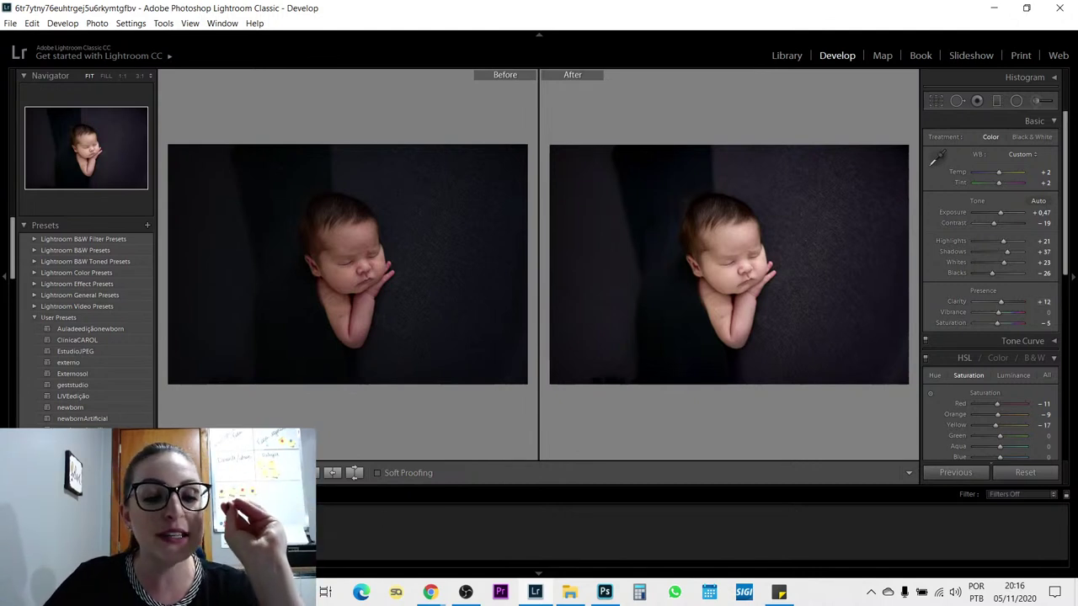
pyautogui.press('y')
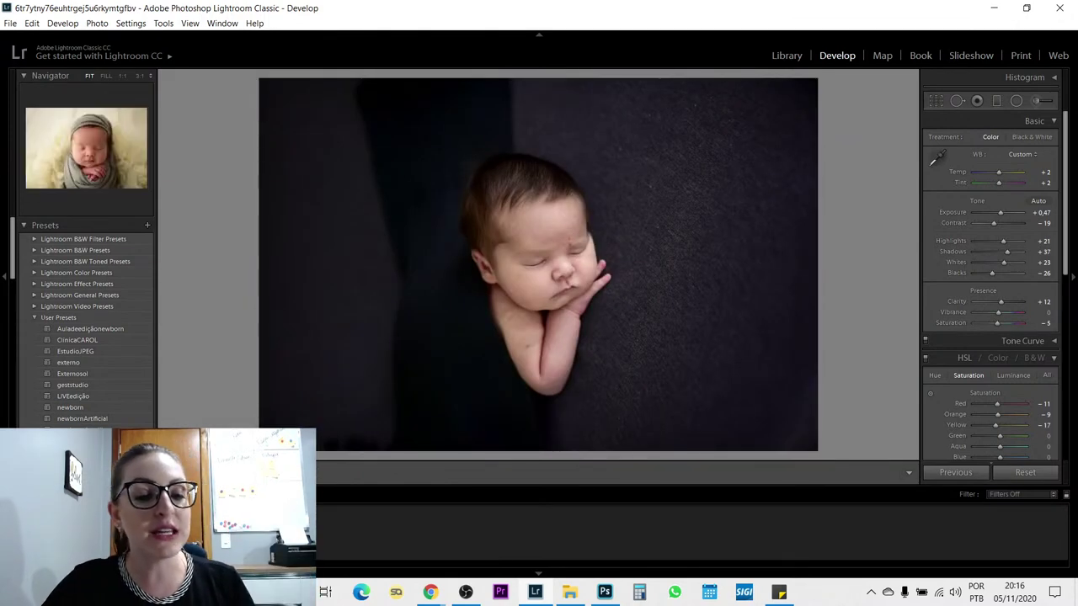
# - Select all the photos and synchronize this photo's develop settings to them, leaving out local adjustments, transform, spot removal and crop
pyautogui.hotkey('ctrl', 'a')
pyautogui.click(967, 473)
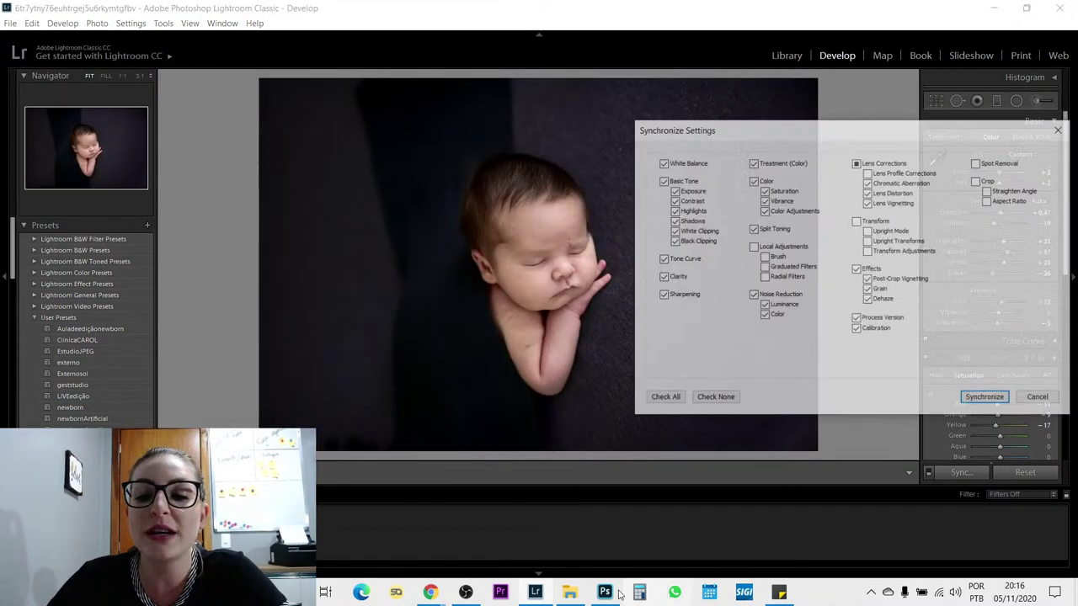
pyautogui.click(985, 402)
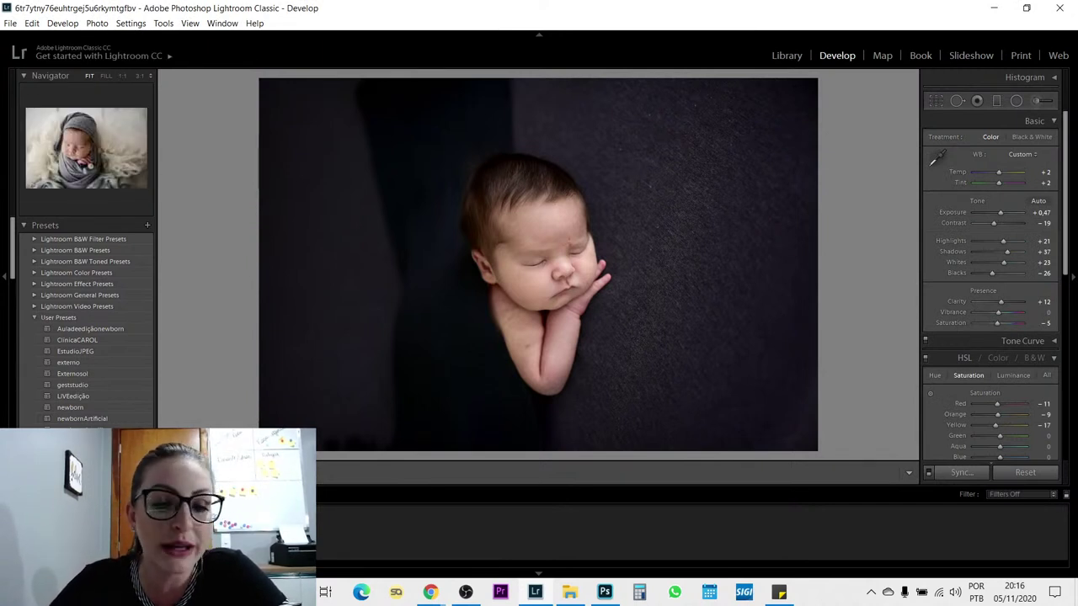
# - On the frontal photo of the wrapped baby, set Temp to −5, Exposure to 0 and Blacks to −35, and lower the Highlights
pyautogui.press('Right')
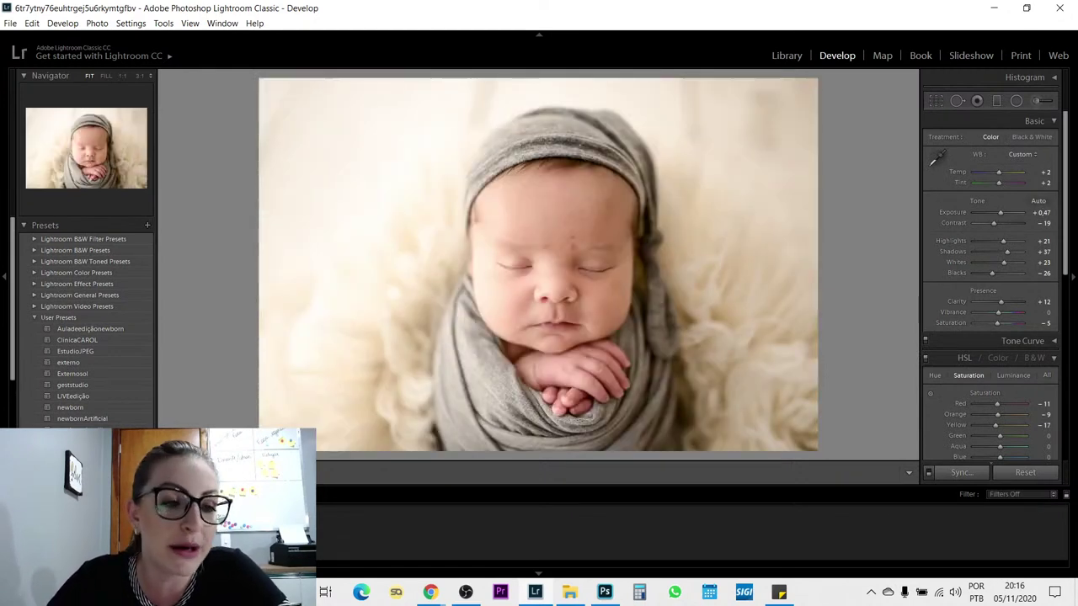
pyautogui.doubleClick(1001, 212)
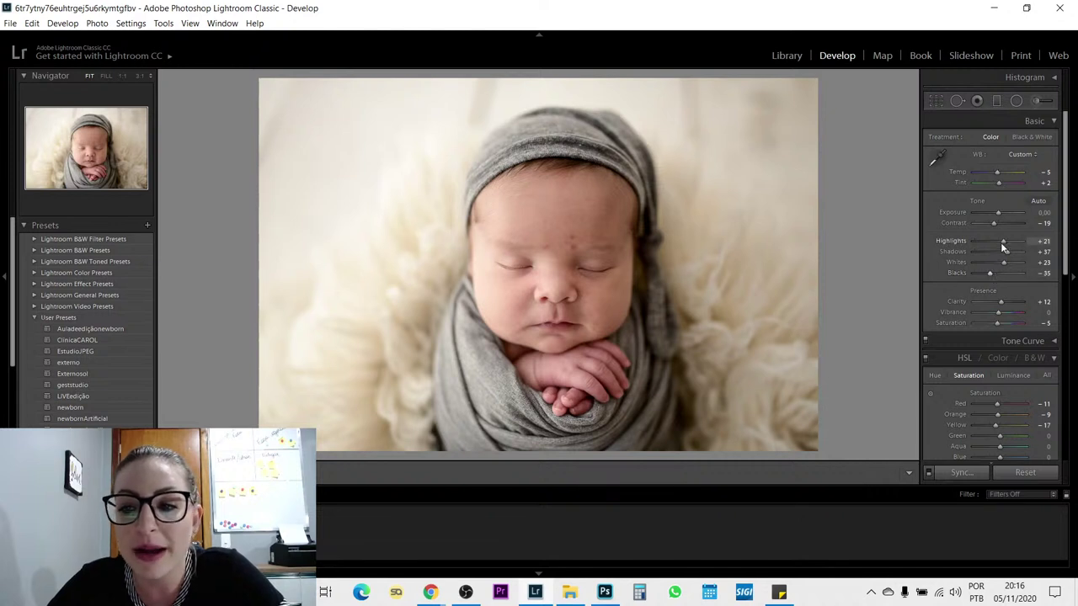
pyautogui.moveTo(1000, 242); pyautogui.dragTo(986, 241)
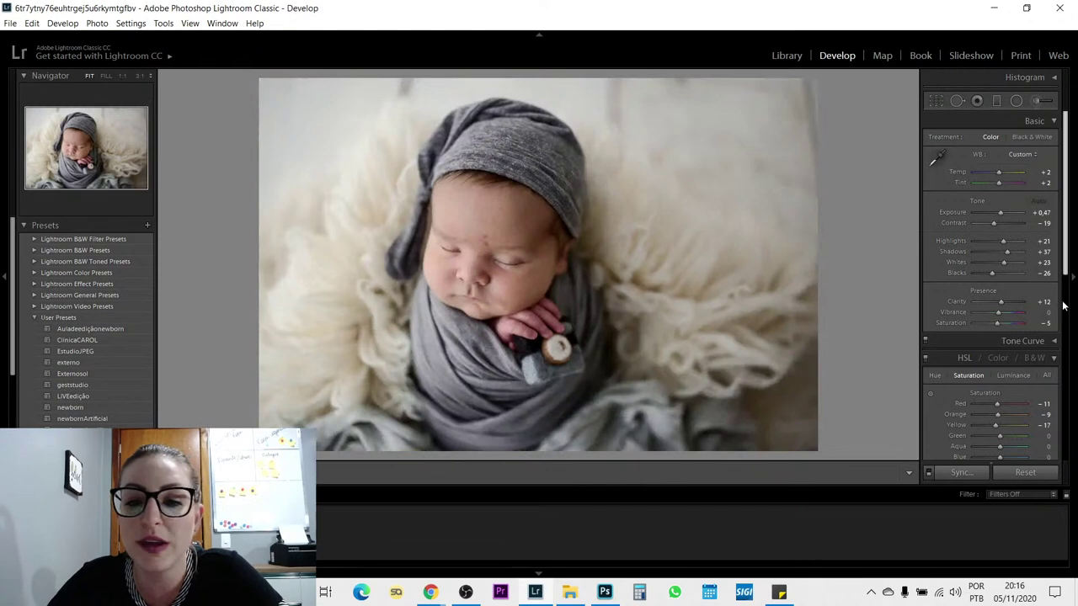
# - On the photo of the wrapped baby holding a toy camera, set Temp to +12 and Highlights to +14
pyautogui.moveTo(1002, 173); pyautogui.dragTo(1004, 175)
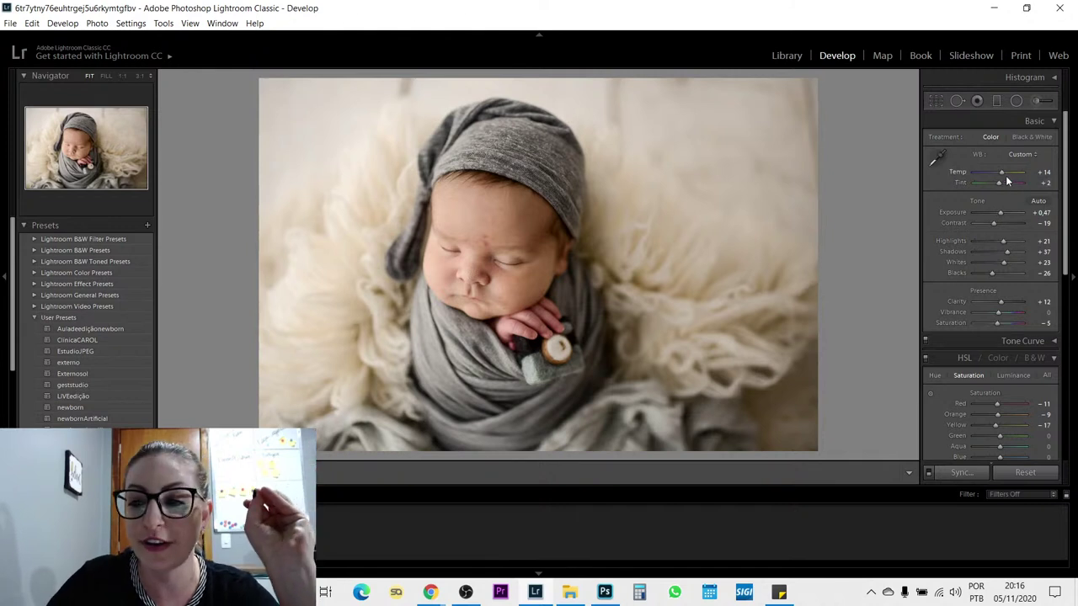
pyautogui.moveTo(1003, 174); pyautogui.dragTo(1001, 174)
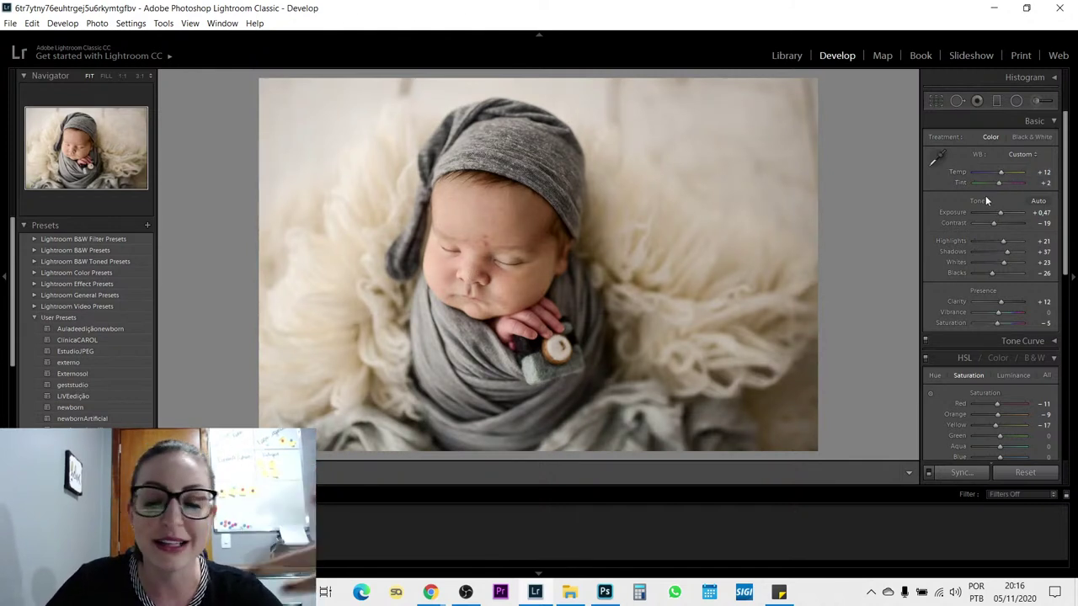
pyautogui.moveTo(1006, 242); pyautogui.dragTo(1000, 240)
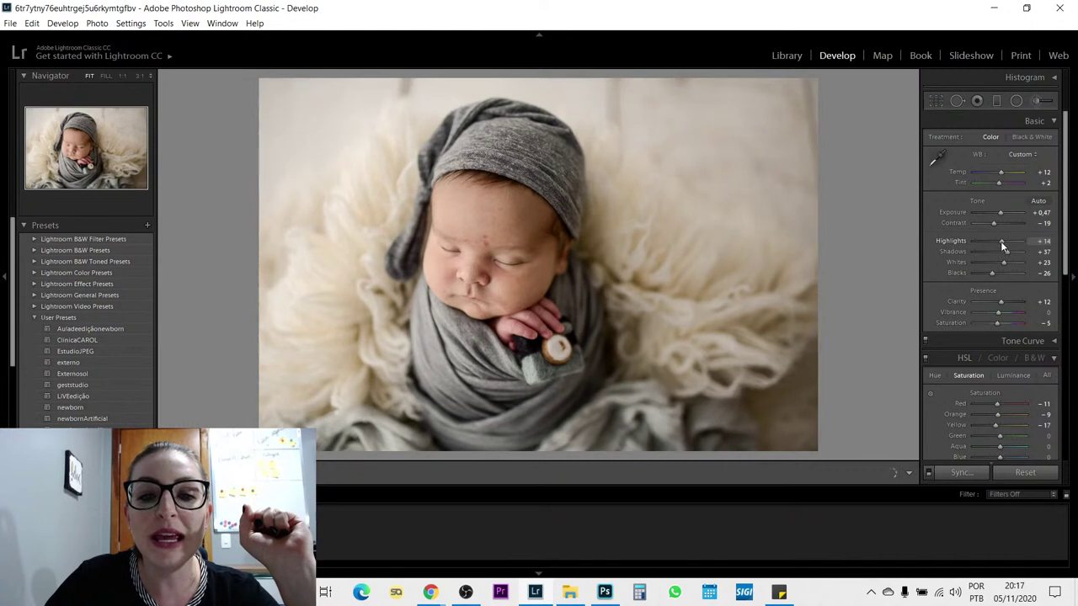
# - On the photo of the baby holding the toy camera, set Saturation to −2 and Tint to +9, checking it against the frontal photo
pyautogui.doubleClick(997, 323)
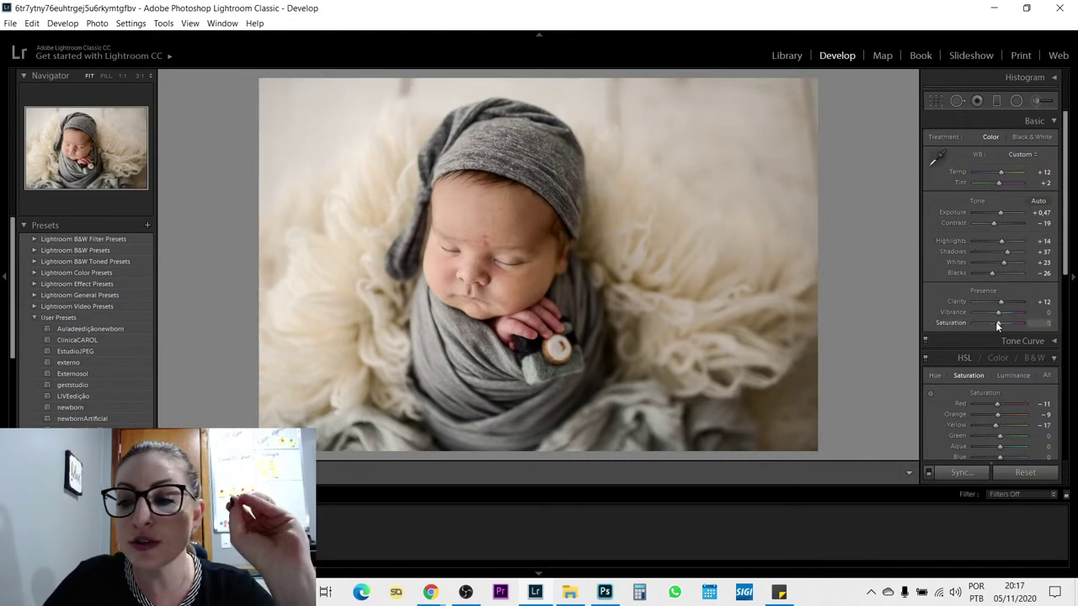
pyautogui.moveTo(994, 323); pyautogui.dragTo(992, 323)
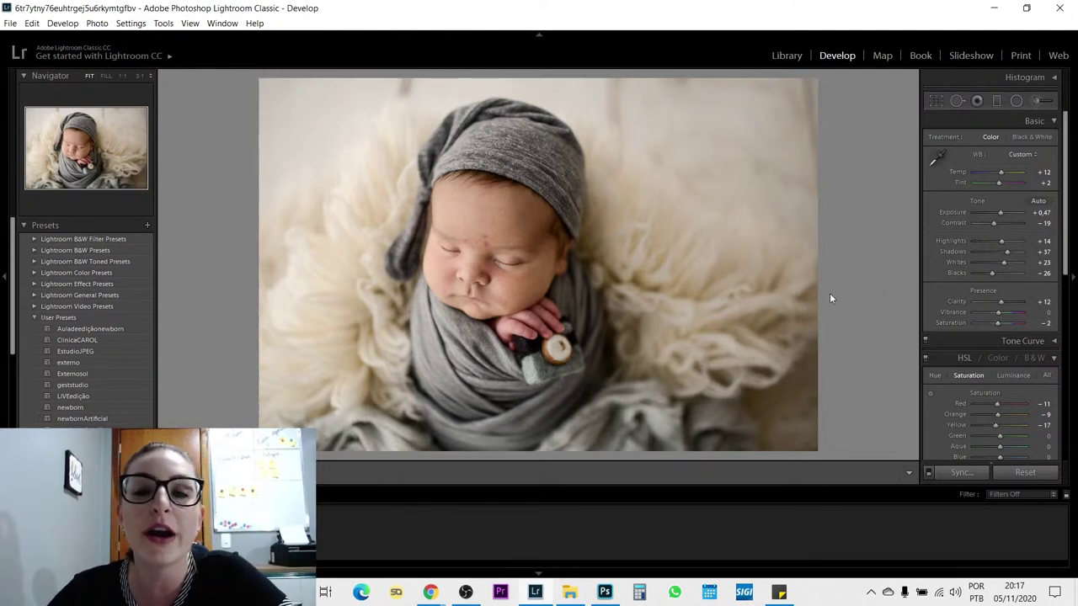
pyautogui.press('Right')
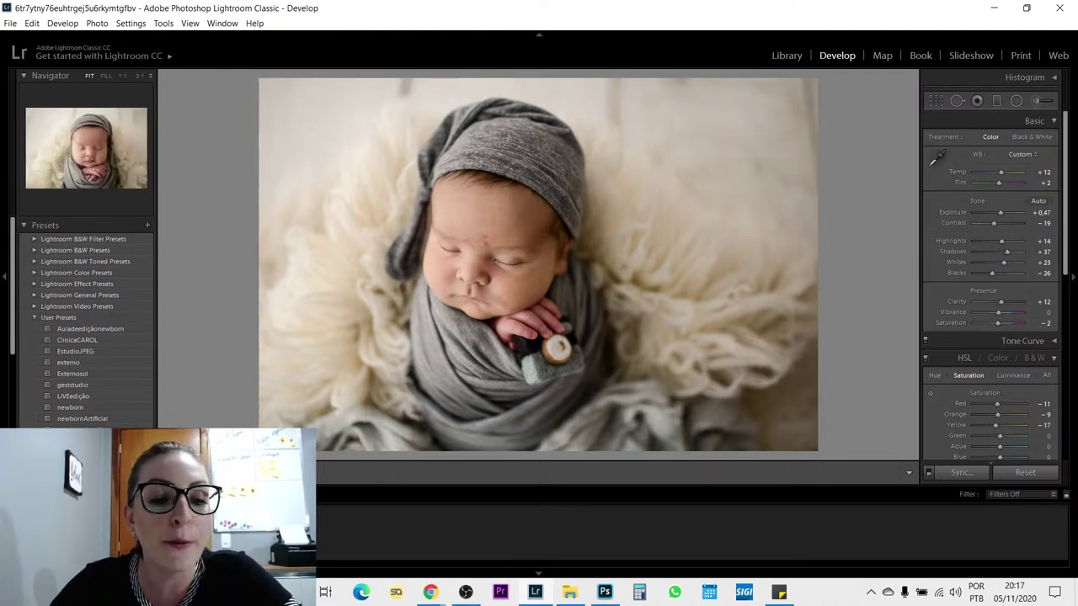
pyautogui.press('Right')
pyautogui.press('Right')
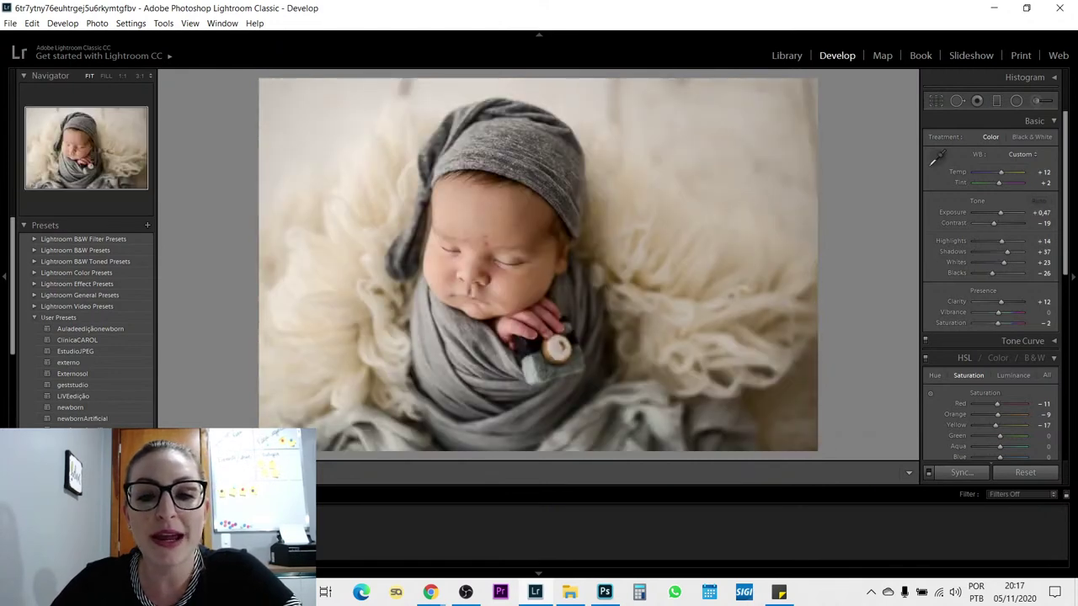
pyautogui.press('Left')
pyautogui.press('Right')
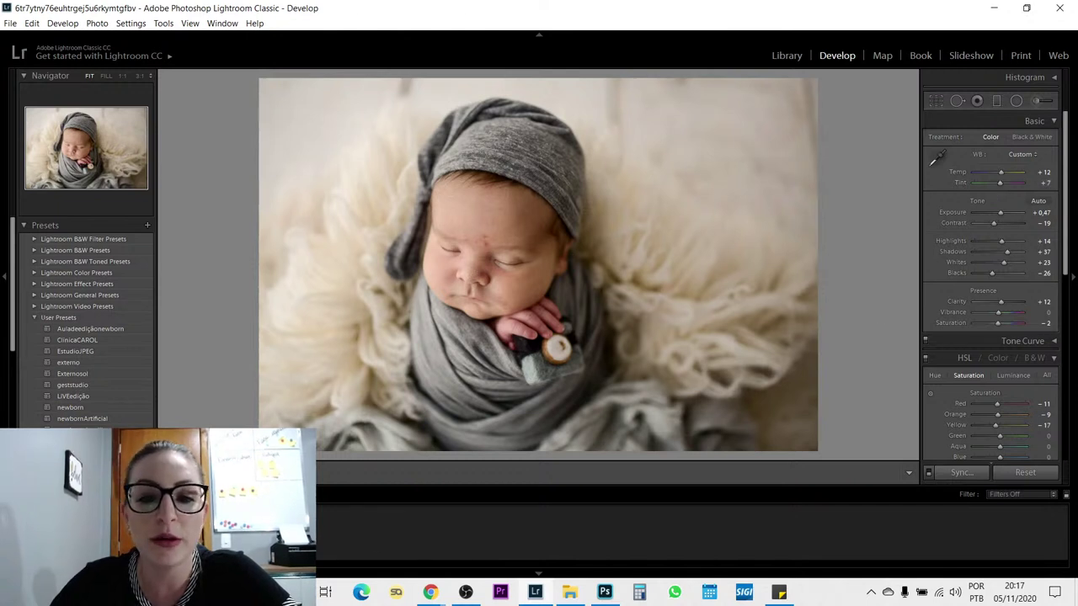
pyautogui.moveTo(998, 184); pyautogui.dragTo(1001, 185)
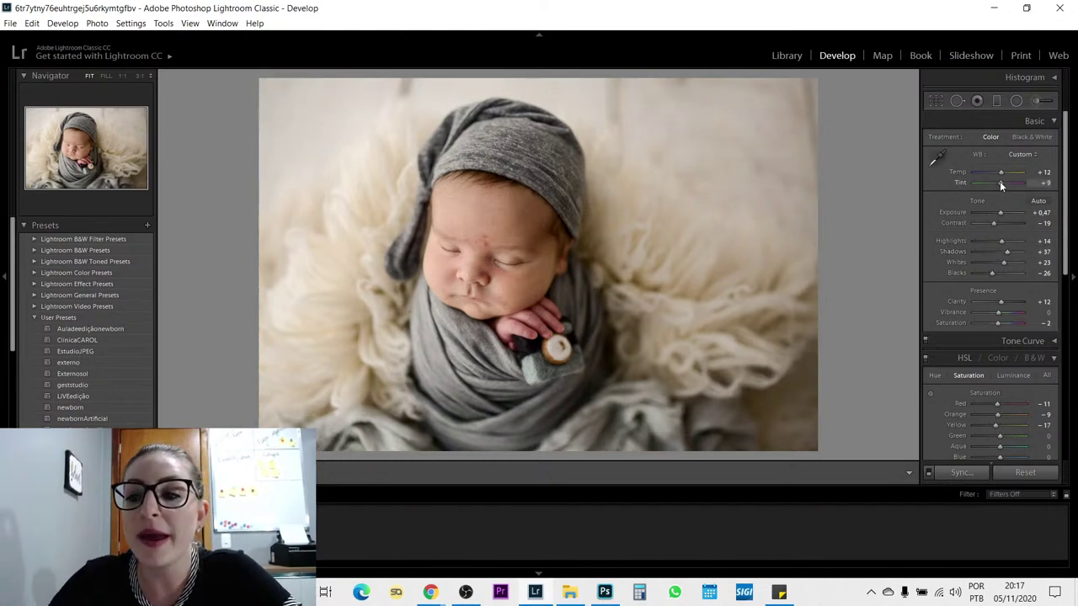
# - Compare the toy camera photo with the frontal wrapped-baby photo and set the toy camera photo's Exposure to +0.58
pyautogui.press('Right')
pyautogui.press('Right')
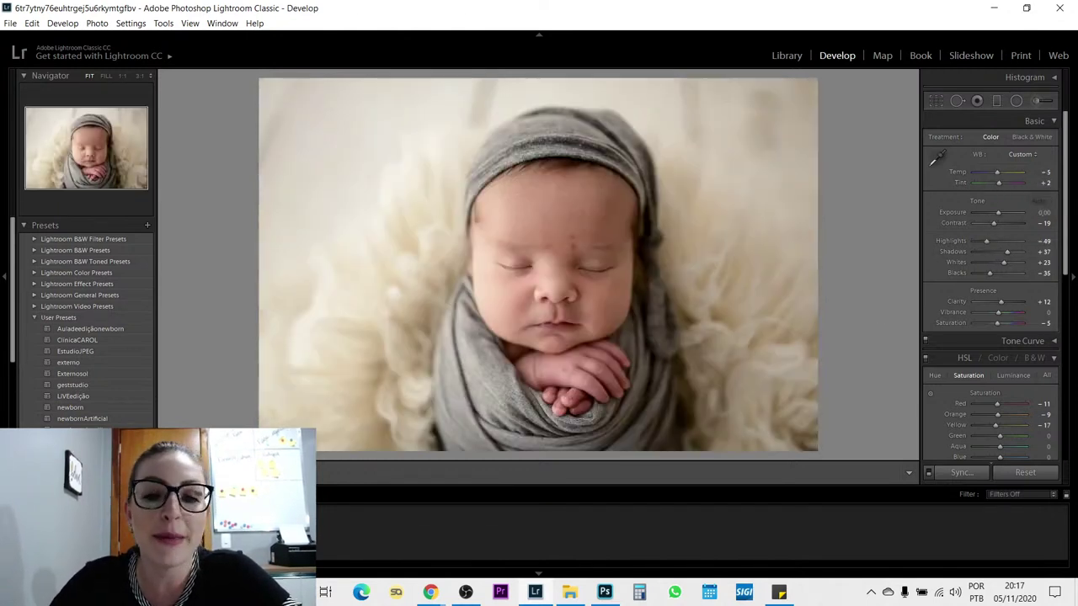
pyautogui.press('Left')
pyautogui.press('Left')
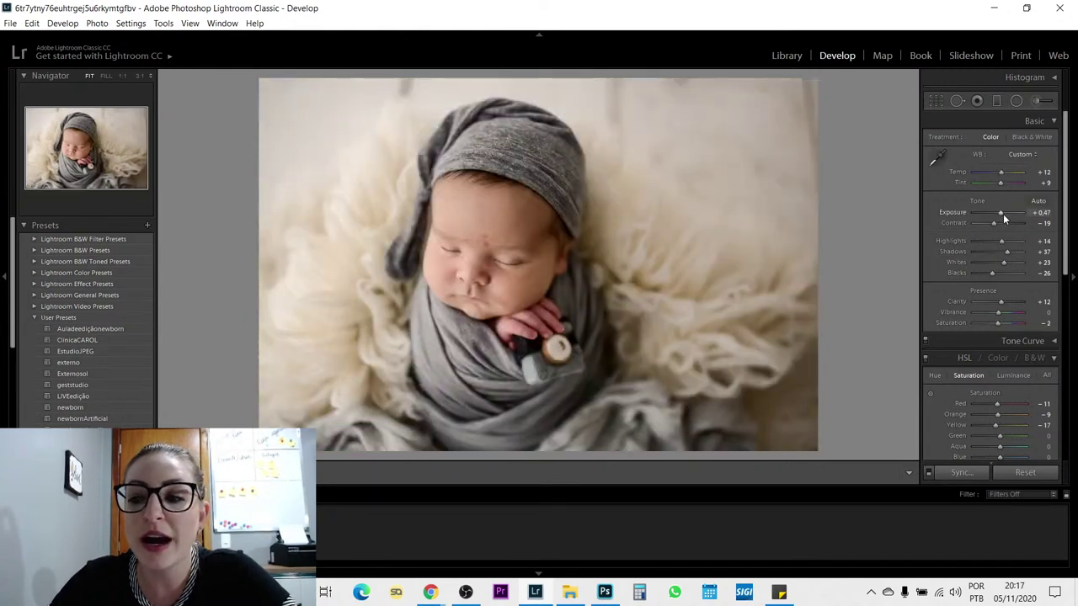
pyautogui.moveTo(1003, 214); pyautogui.dragTo(1005, 214)
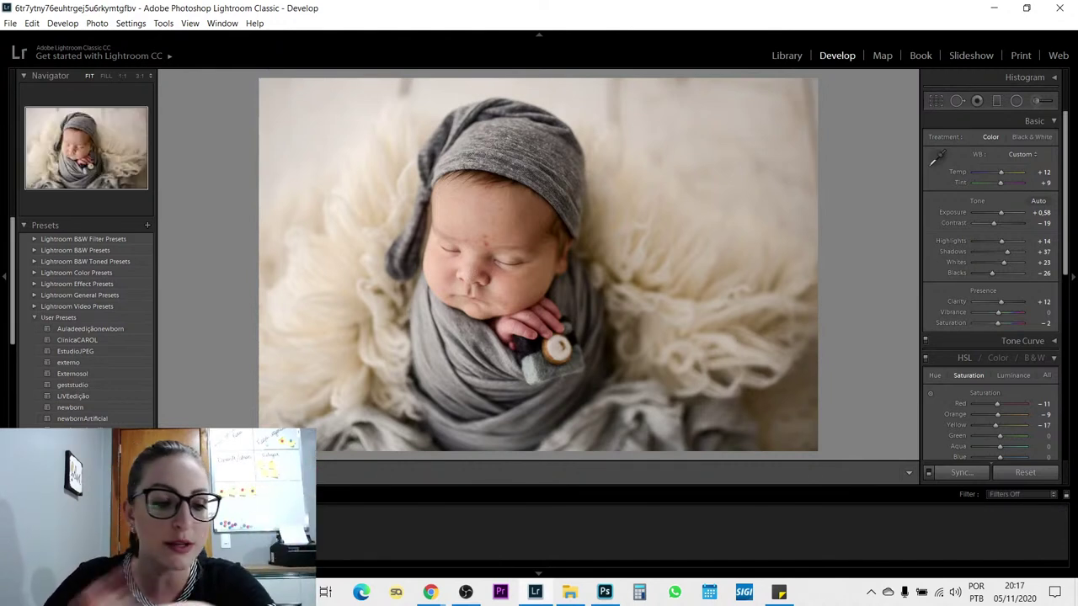
# - From the photo of the baby on the dark background, create a develop preset named liveediçãoJPEG in User Presets
pyautogui.press('Right')
pyautogui.press('Right')
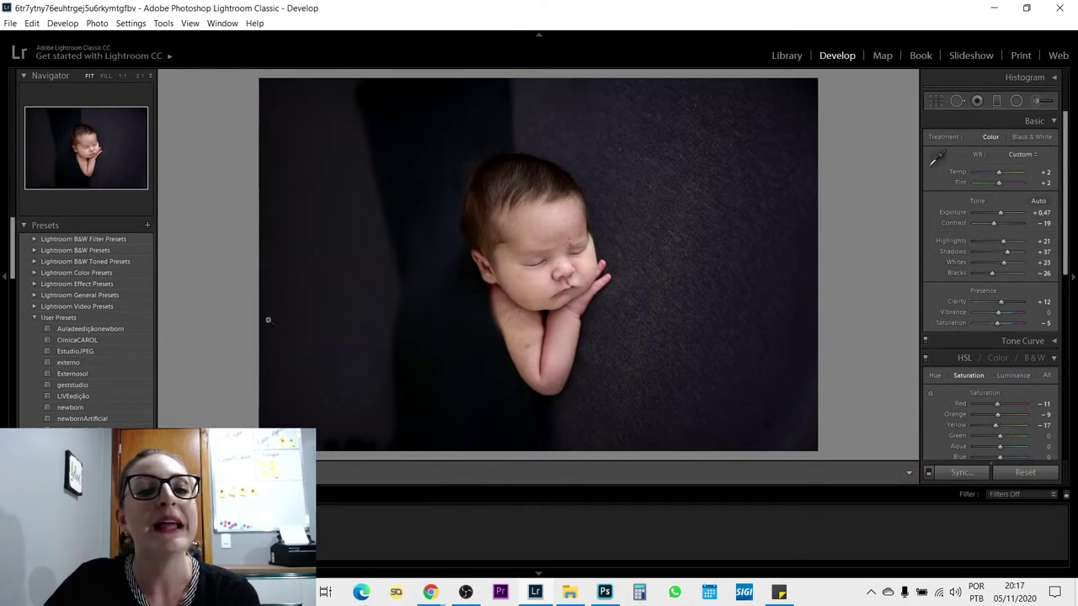
pyautogui.click(149, 229)
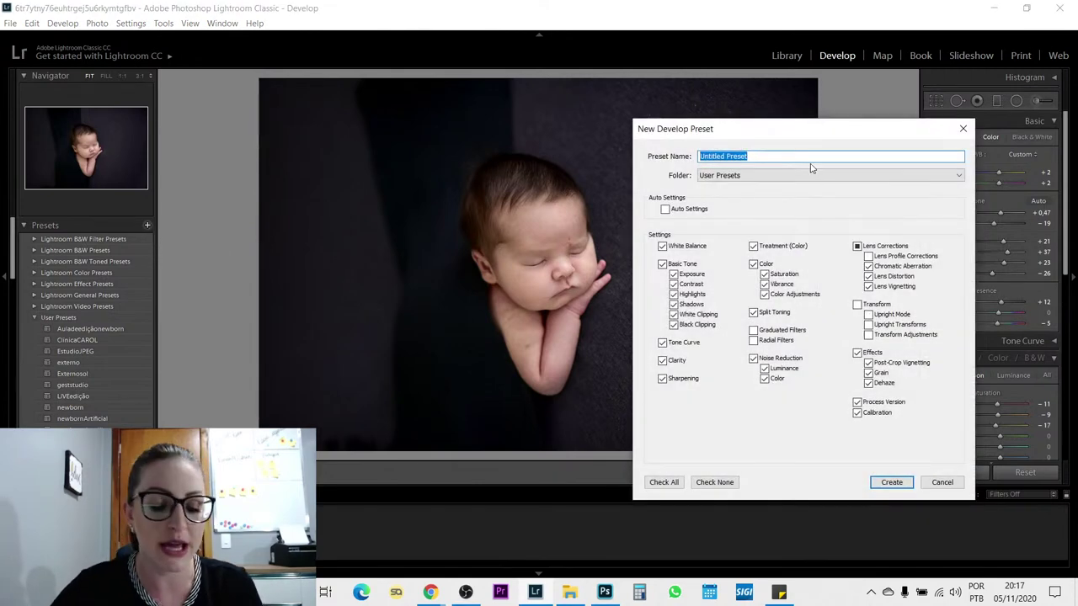
pyautogui.write('e')
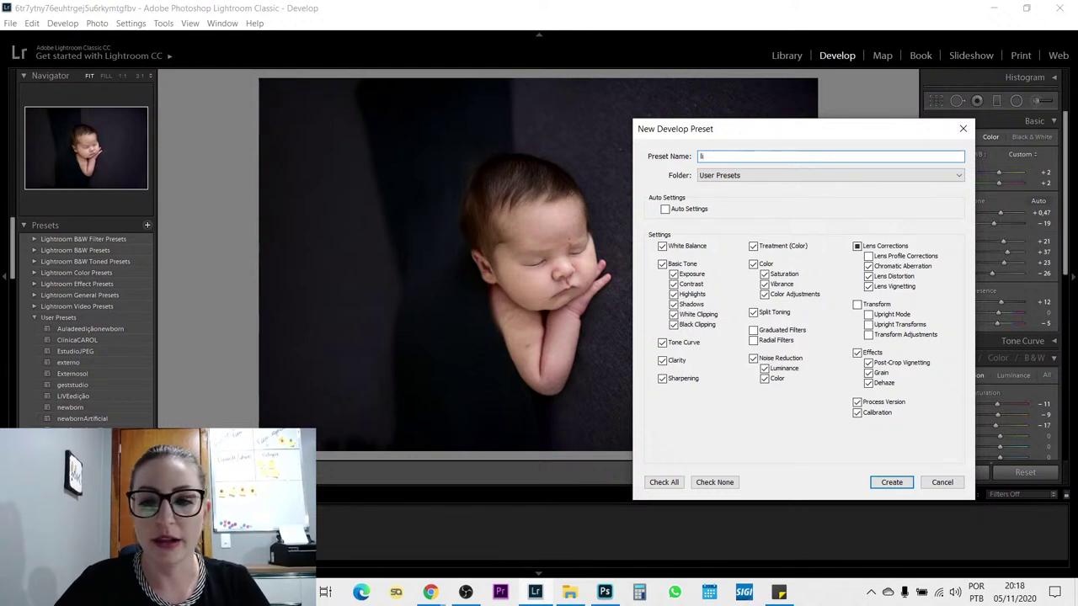
pyautogui.write('ivediç')
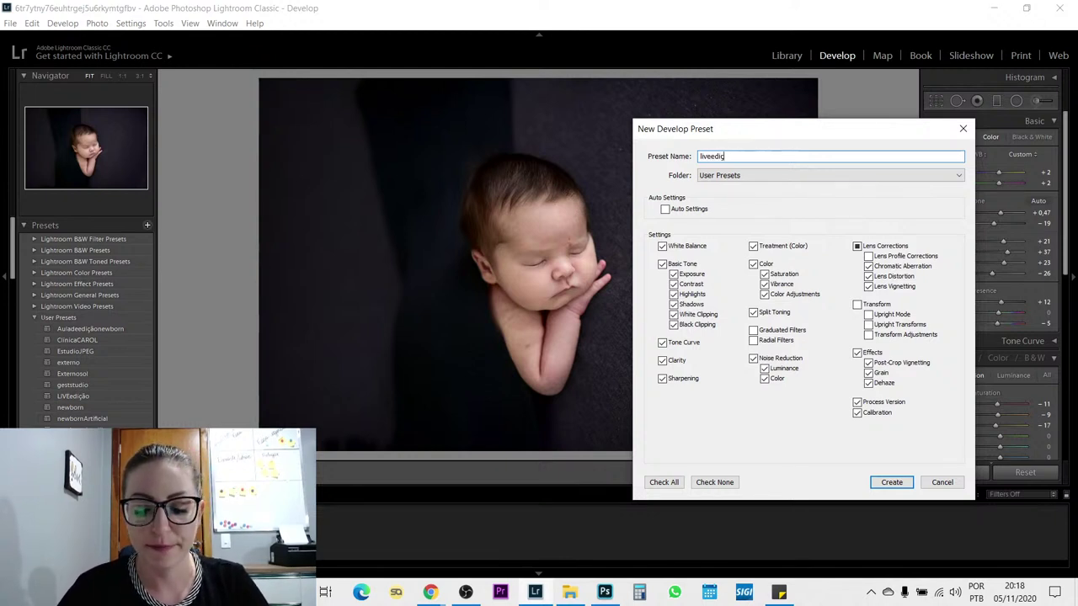
pyautogui.write('ãoJPEG')
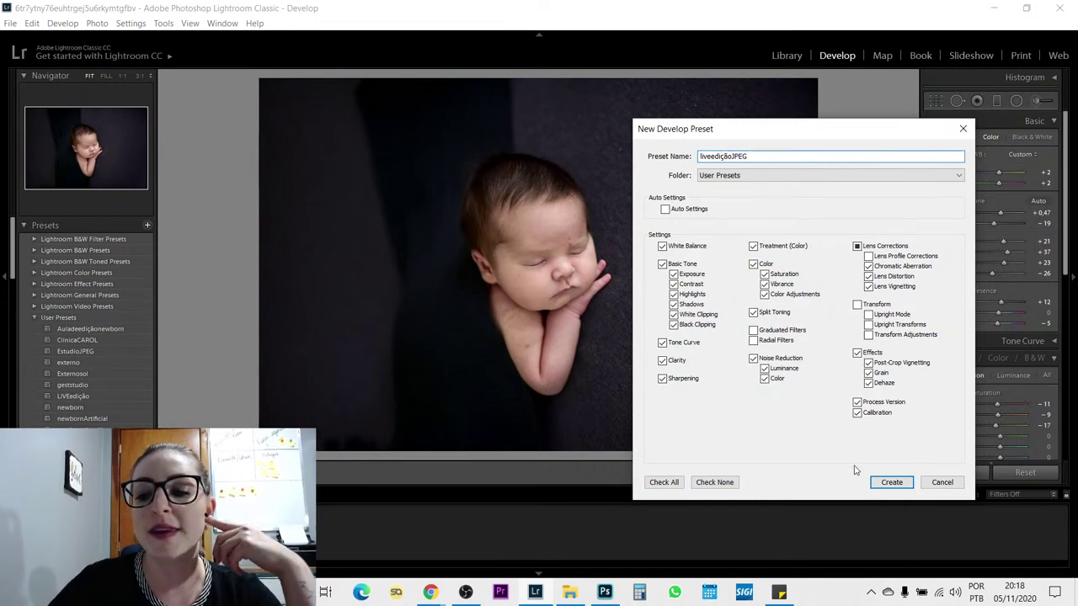
pyautogui.click(890, 484)
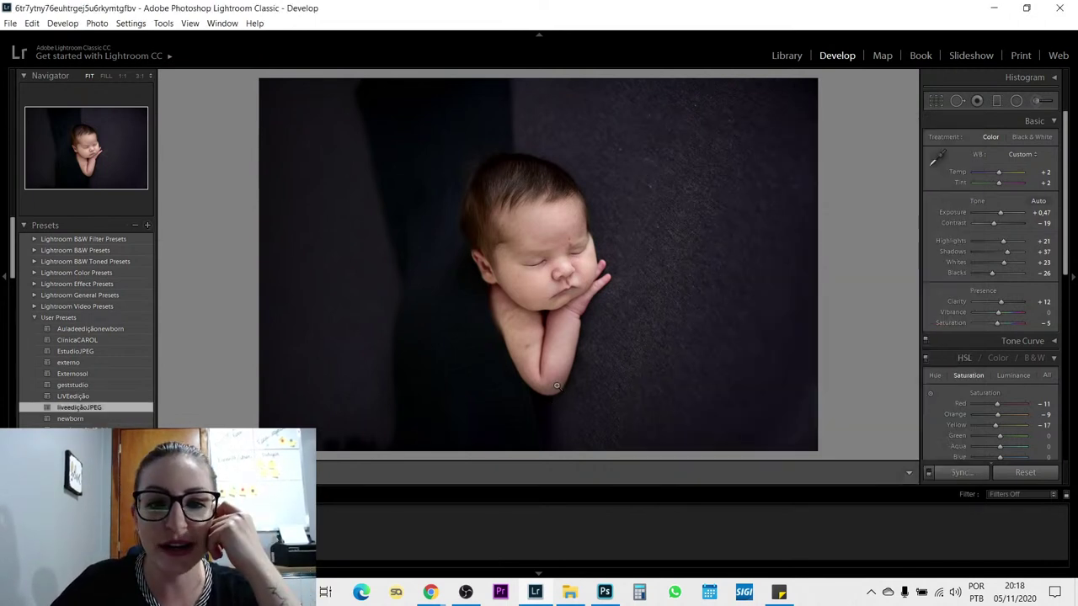
# - Reset the develop settings of the frontal wrapped-baby photo and try the LIVEedição preset on it
pyautogui.click(357, 536)
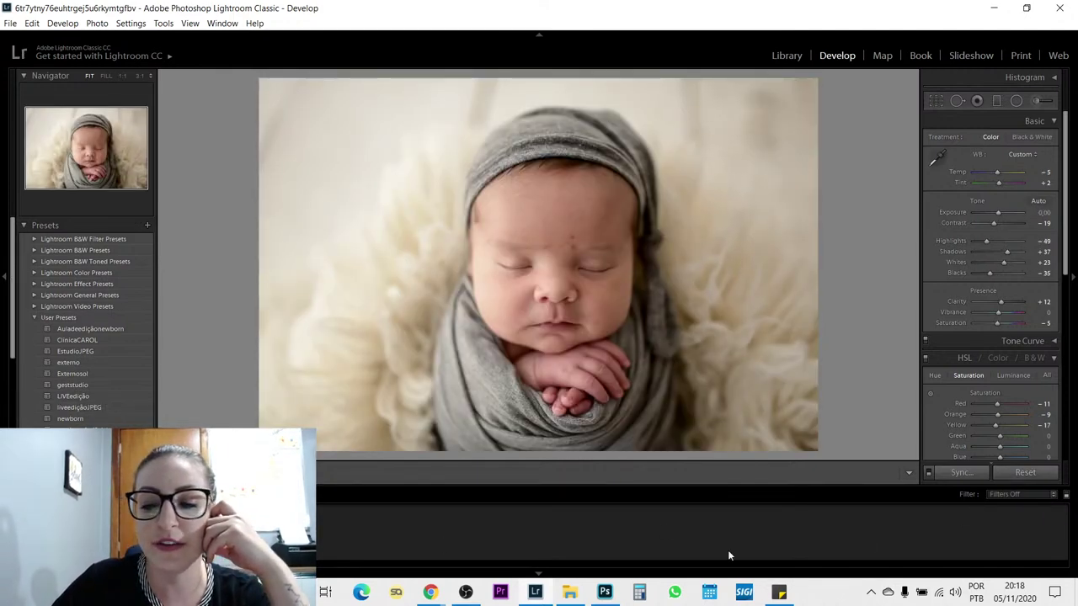
pyautogui.click(469, 547)
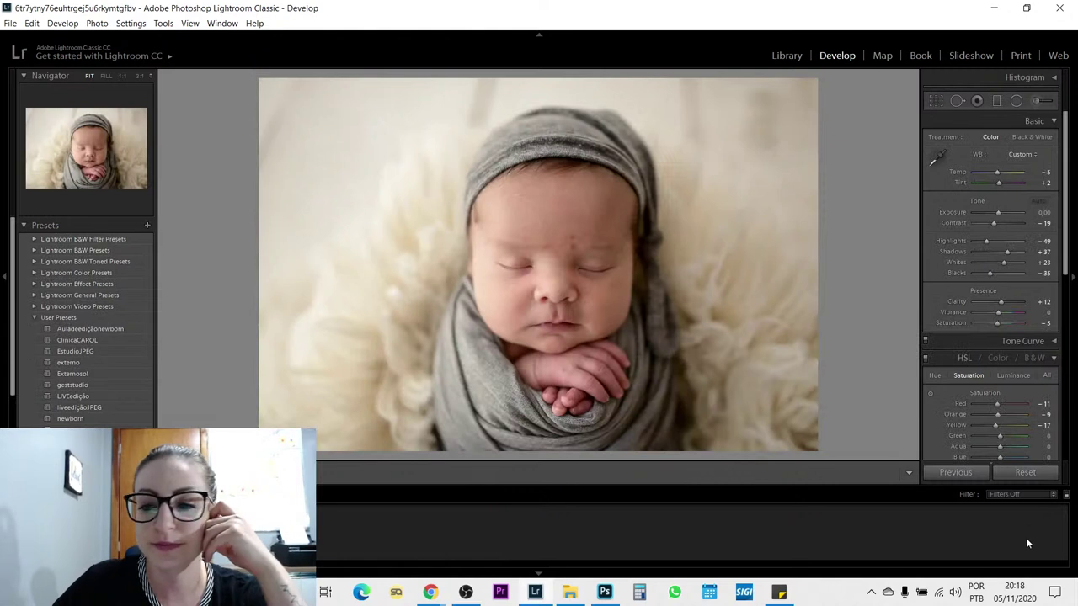
pyautogui.click(1023, 474)
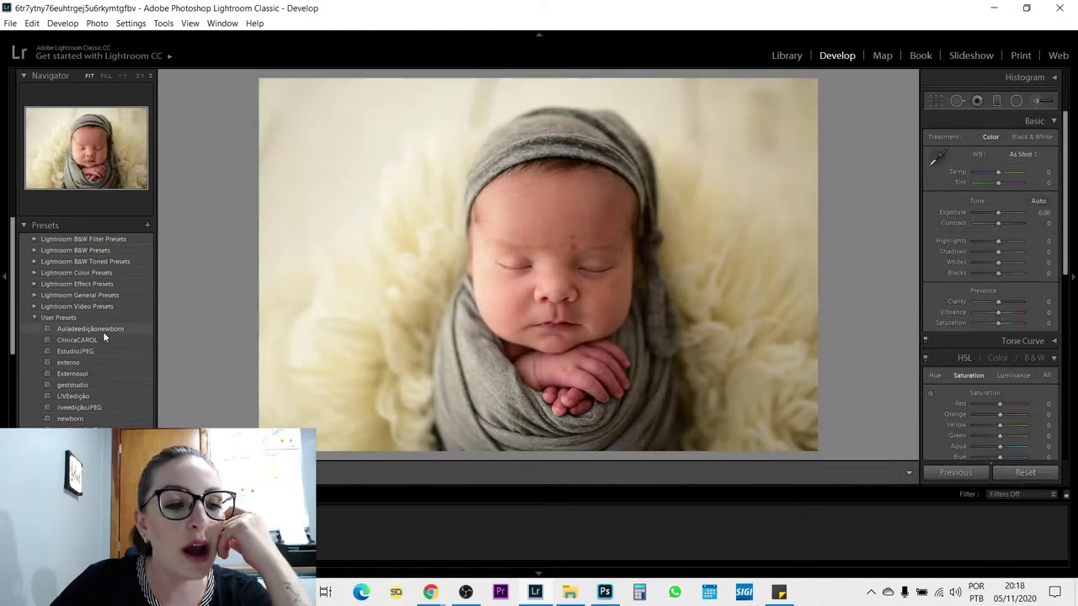
pyautogui.click(106, 396)
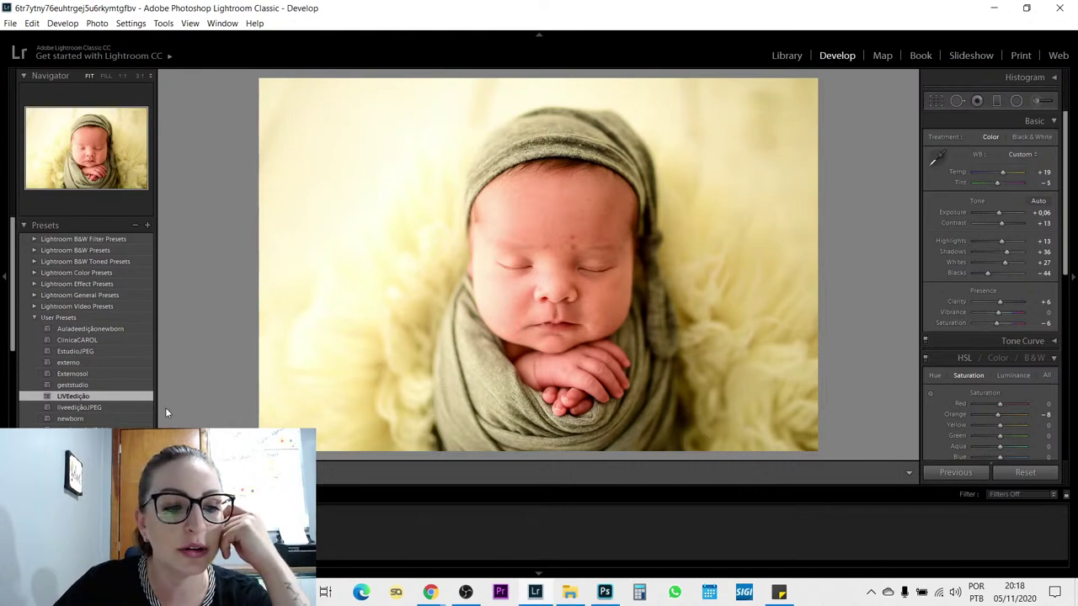
# - Apply the liveediçãoJPEG preset to the frontal wrapped-baby photo and set Exposure to 0 and Temp to −2
pyautogui.click(107, 407)
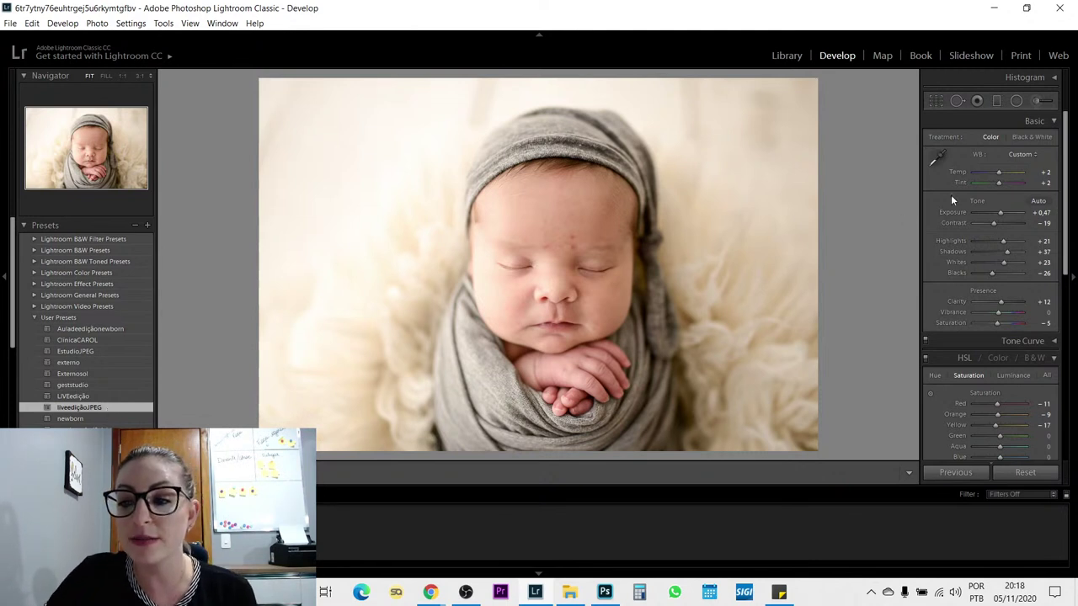
pyautogui.doubleClick(1001, 213)
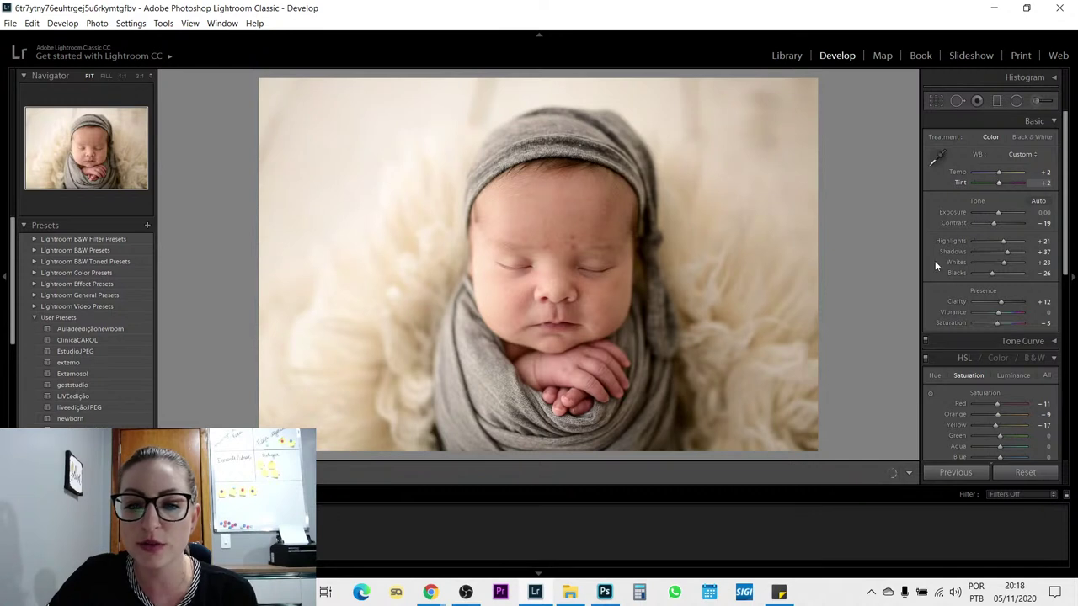
pyautogui.moveTo(998, 172); pyautogui.dragTo(997, 172)
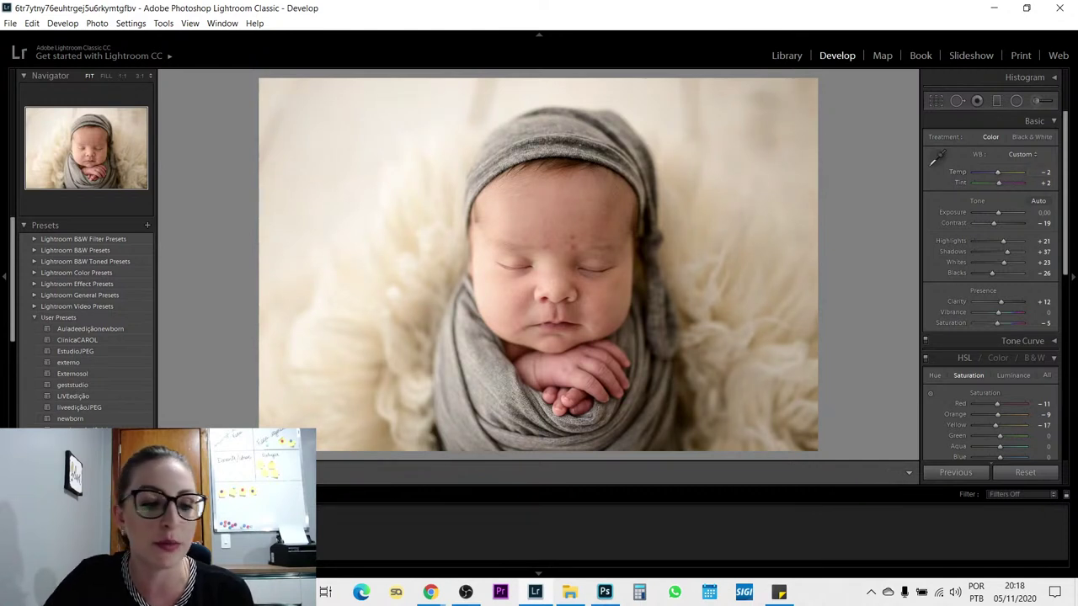
# - Examine the skin up close on the unedited photos of the baby in the yellow wrap and the baby on the pink pillow
pyautogui.click(210, 530)
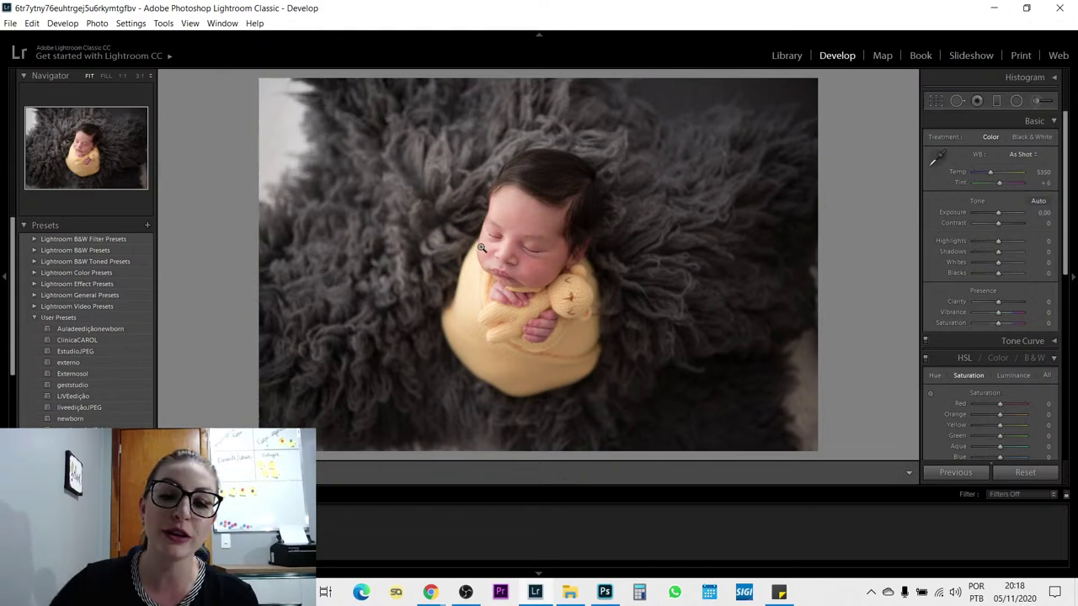
pyautogui.click(481, 246)
pyautogui.moveTo(690, 292); pyautogui.dragTo(578, 162)
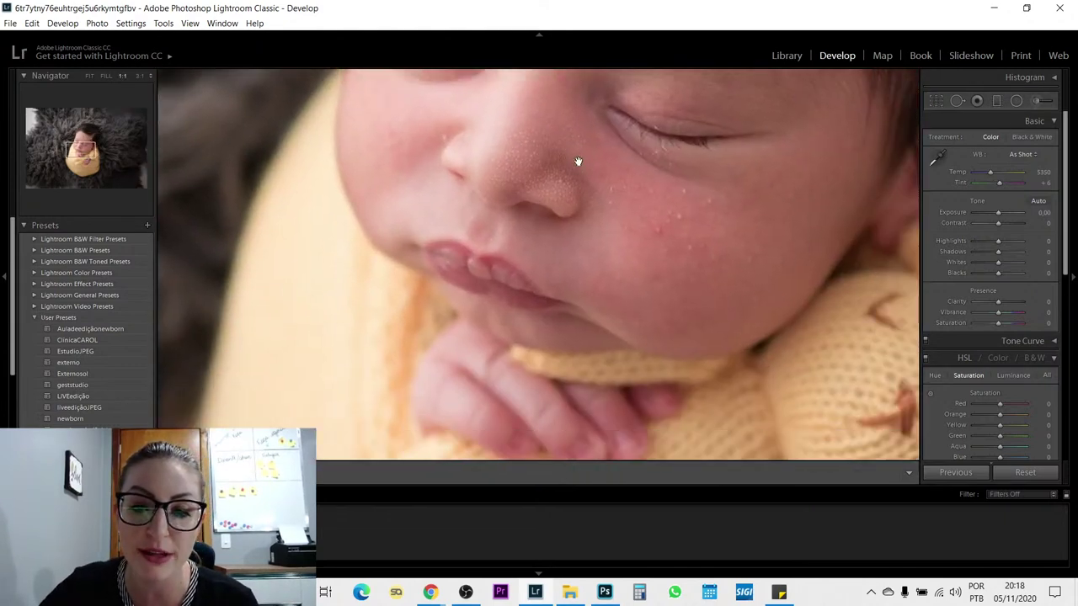
pyautogui.moveTo(777, 180); pyautogui.dragTo(595, 312)
pyautogui.click(594, 313)
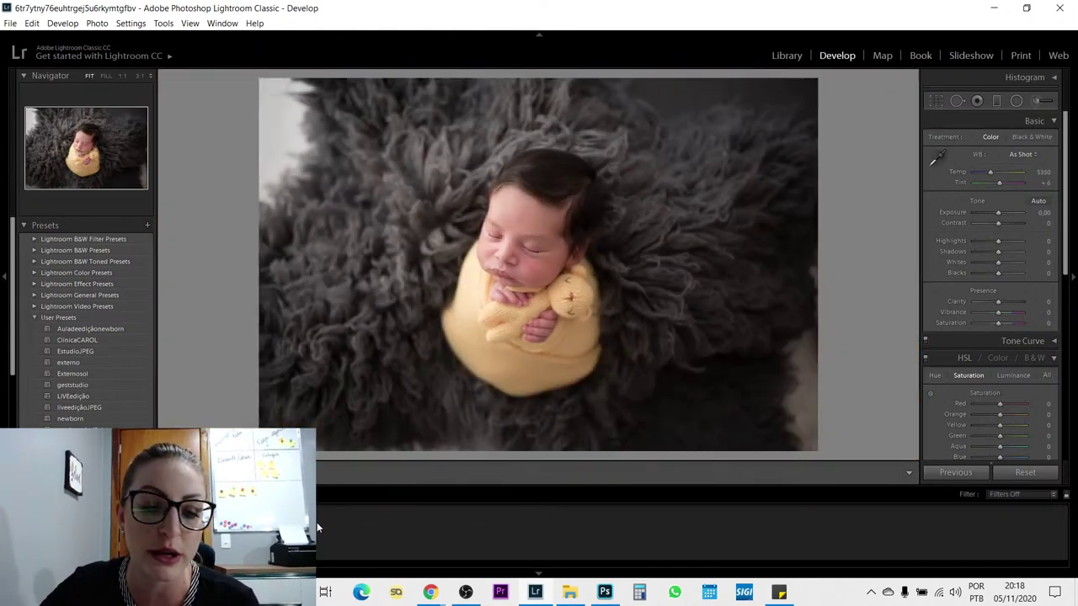
pyautogui.click(351, 513)
pyautogui.click(500, 282)
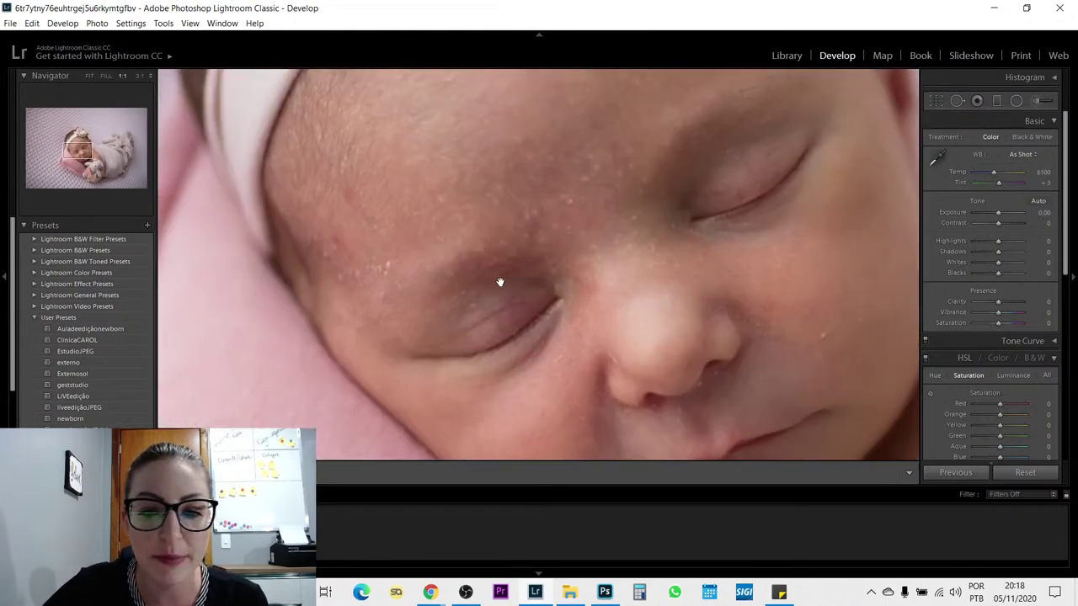
pyautogui.moveTo(500, 282); pyautogui.dragTo(545, 202)
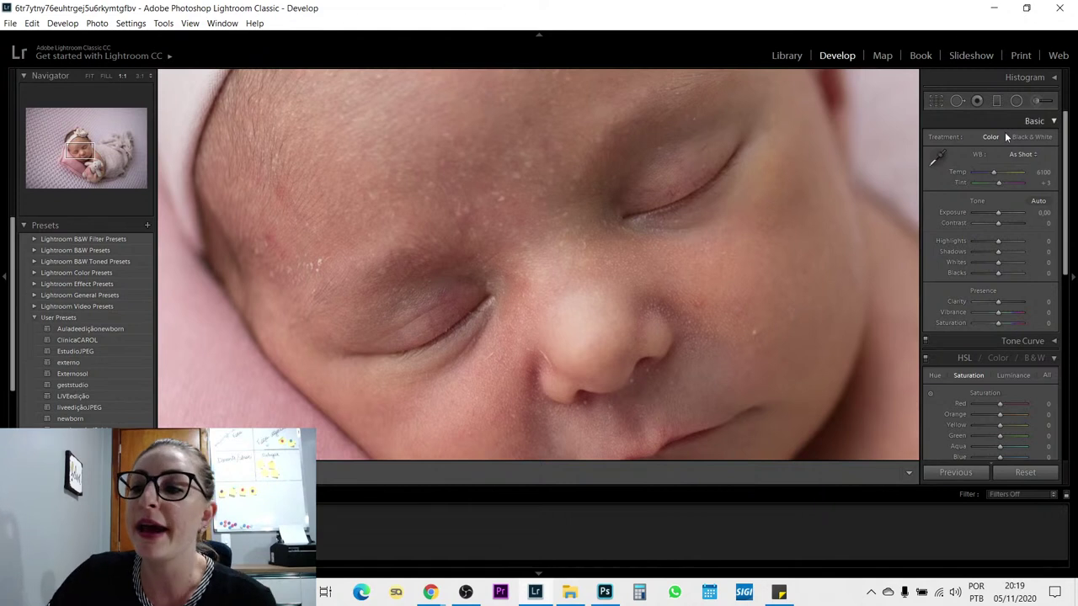
# - Try the Auladeediçãonewborn preset on the pink-pillow baby photo, compare before and after side by side, and reset the photo
pyautogui.click(91, 335)
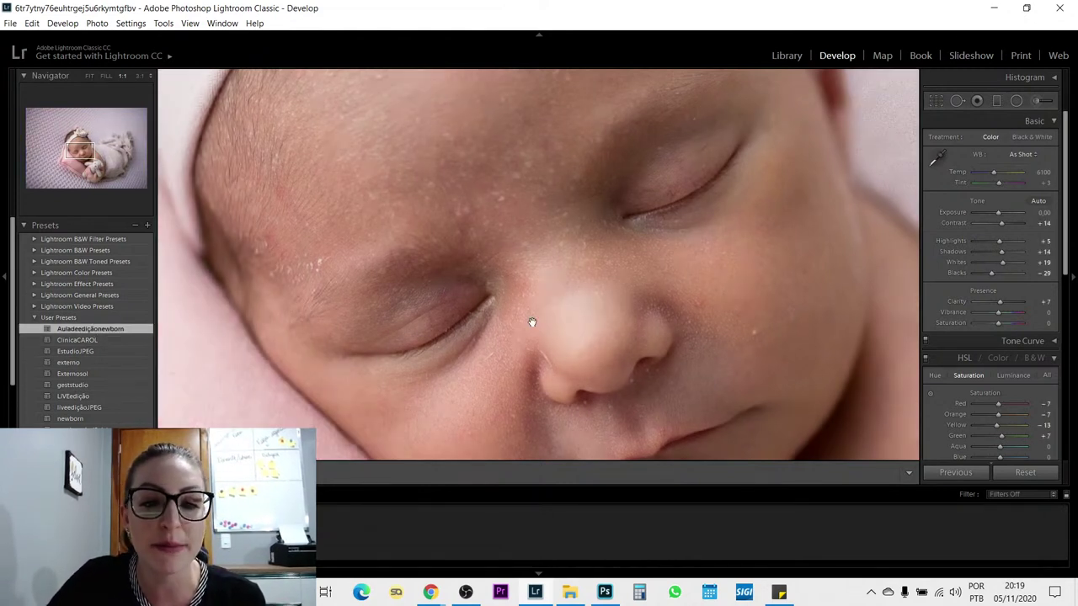
pyautogui.click(532, 321)
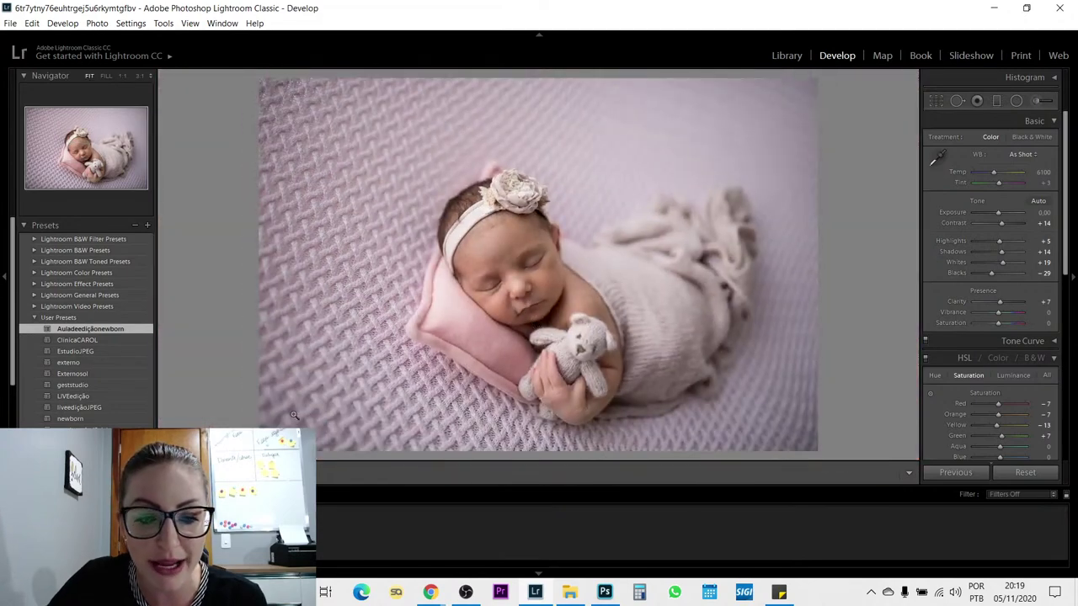
pyautogui.press('y')
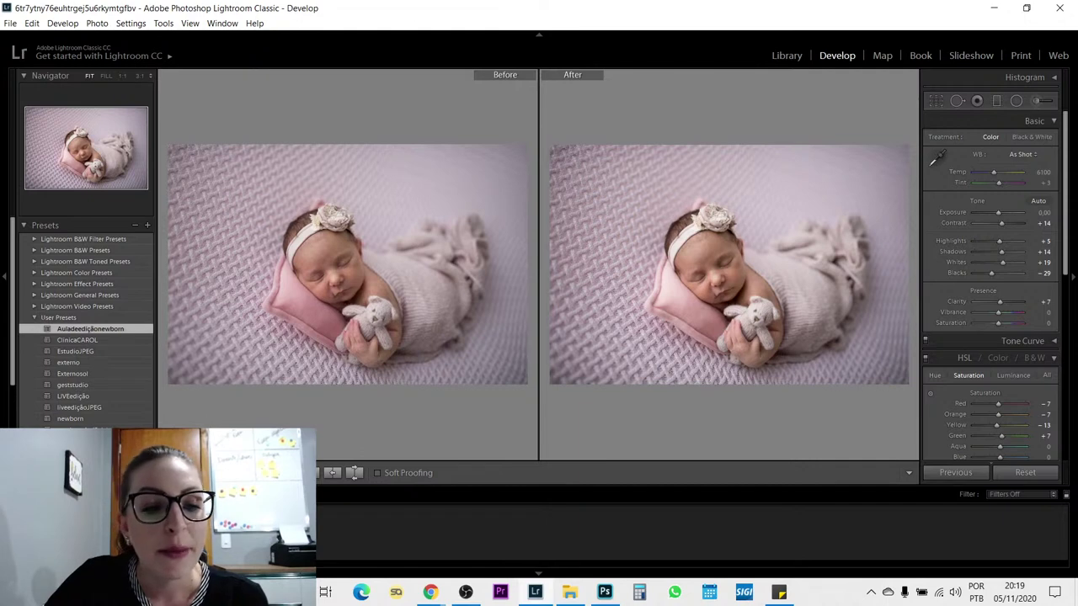
pyautogui.press('y')
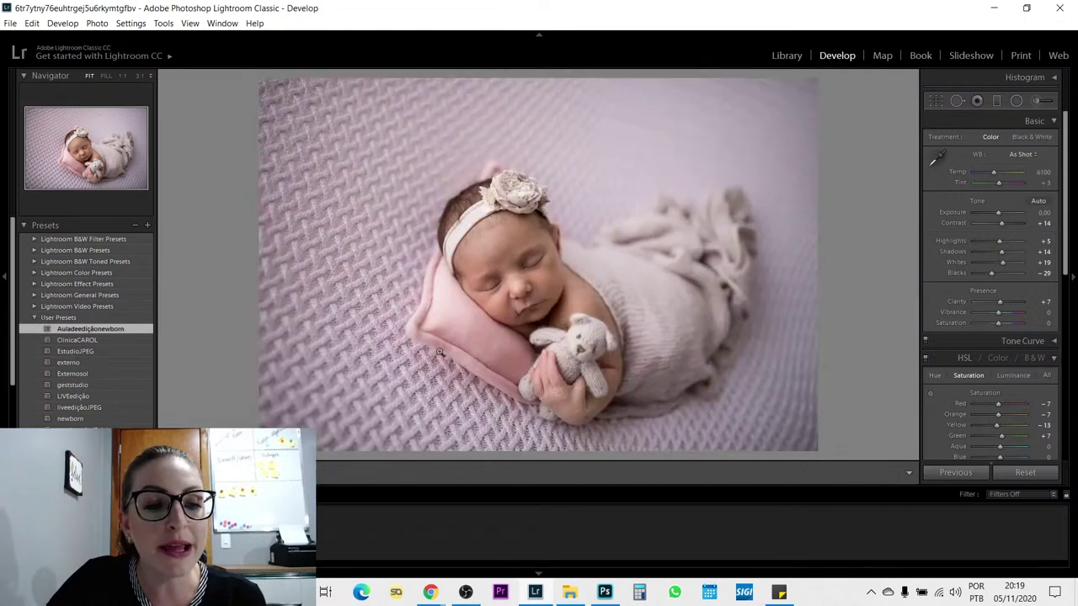
pyautogui.click(1026, 472)
# - Check the baby's face up close on the pink-pillow photo, leave Exposure at 0 and set Contrast to +14
pyautogui.click(531, 313)
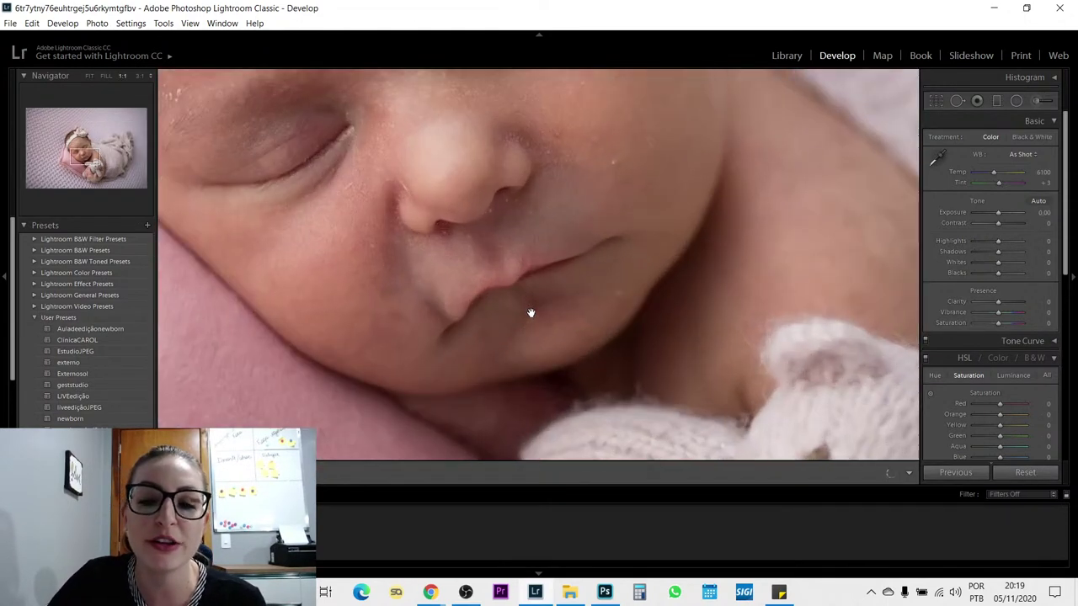
pyautogui.moveTo(531, 314); pyautogui.dragTo(602, 451)
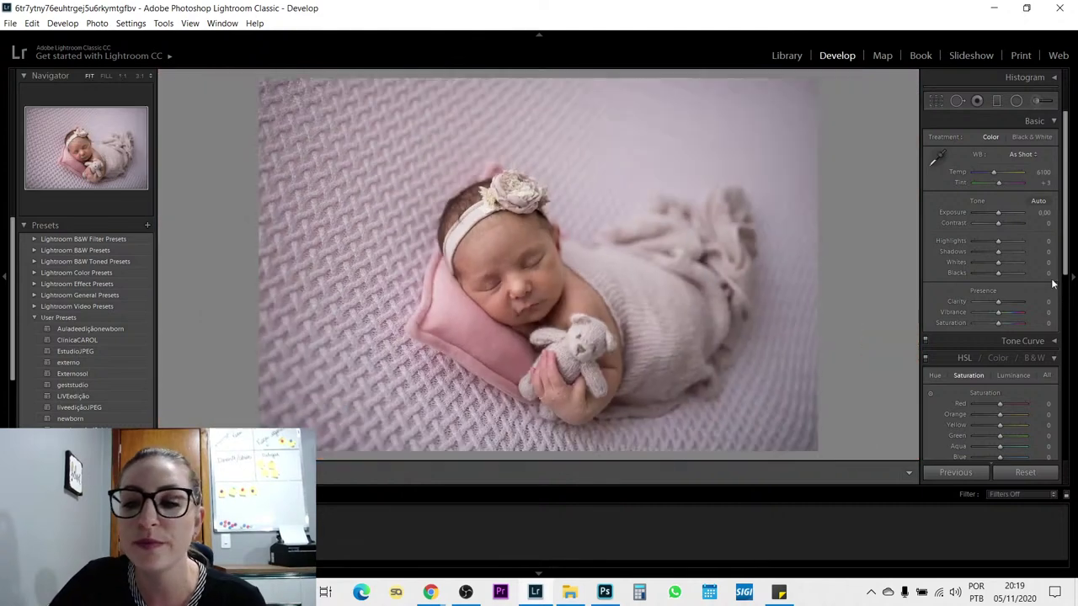
pyautogui.click(999, 216)
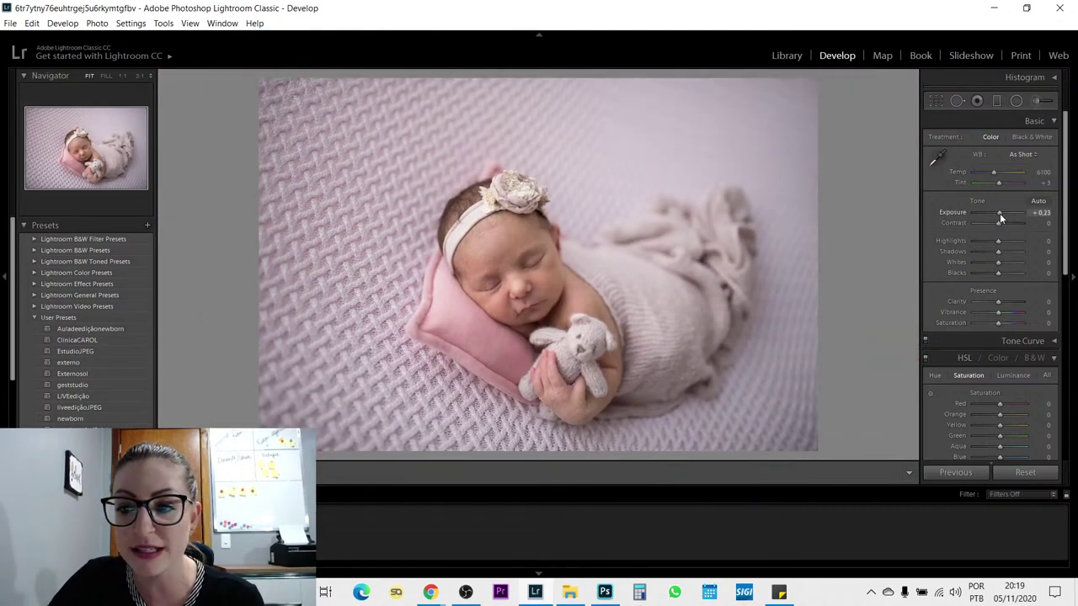
pyautogui.doubleClick(999, 213)
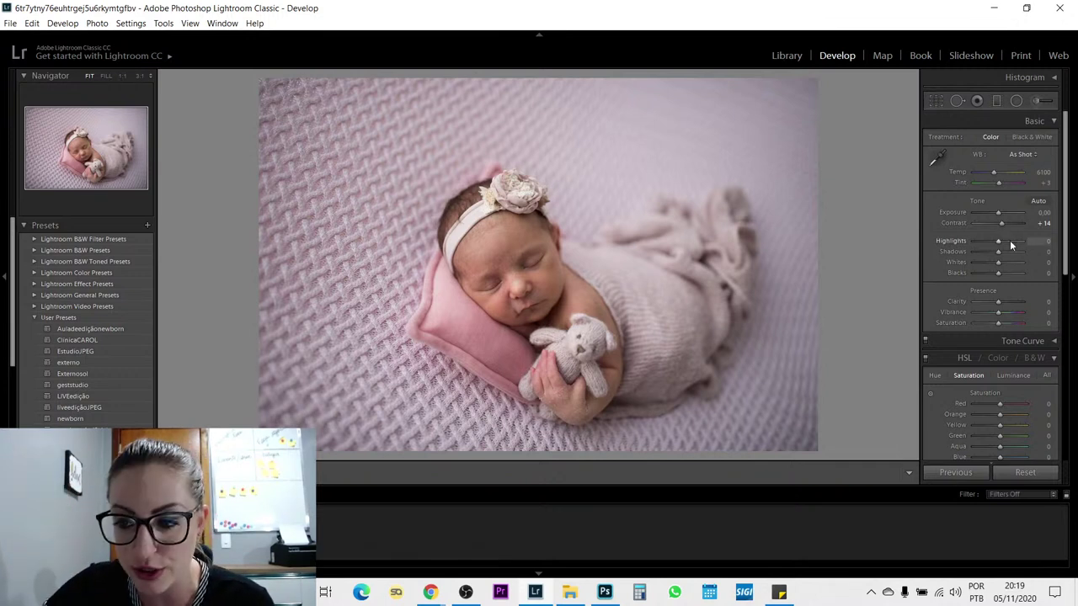
# - On the pink-pillow baby photo, set Highlights to −35, Shadows to +35, Whites to 0, Blacks to −16 and Tint to +10
pyautogui.moveTo(998, 244)
pyautogui.mouseDown()
pyautogui.moveTo(1007, 240)
pyautogui.moveTo(983, 243)
pyautogui.mouseUp()
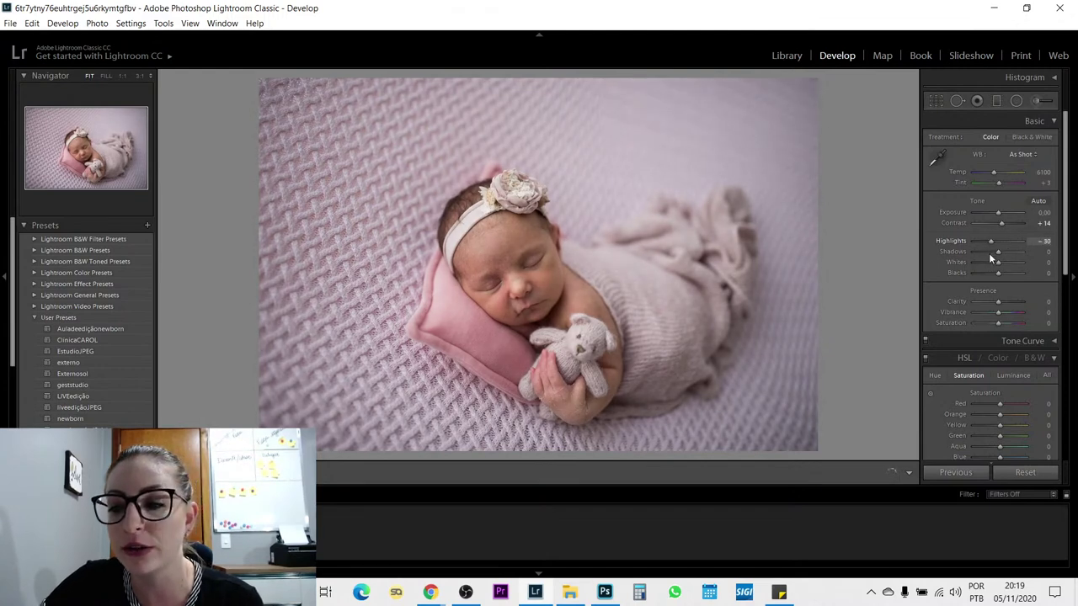
pyautogui.moveTo(989, 253)
pyautogui.mouseDown()
pyautogui.moveTo(1008, 240)
pyautogui.moveTo(989, 243)
pyautogui.moveTo(1003, 253)
pyautogui.mouseUp()
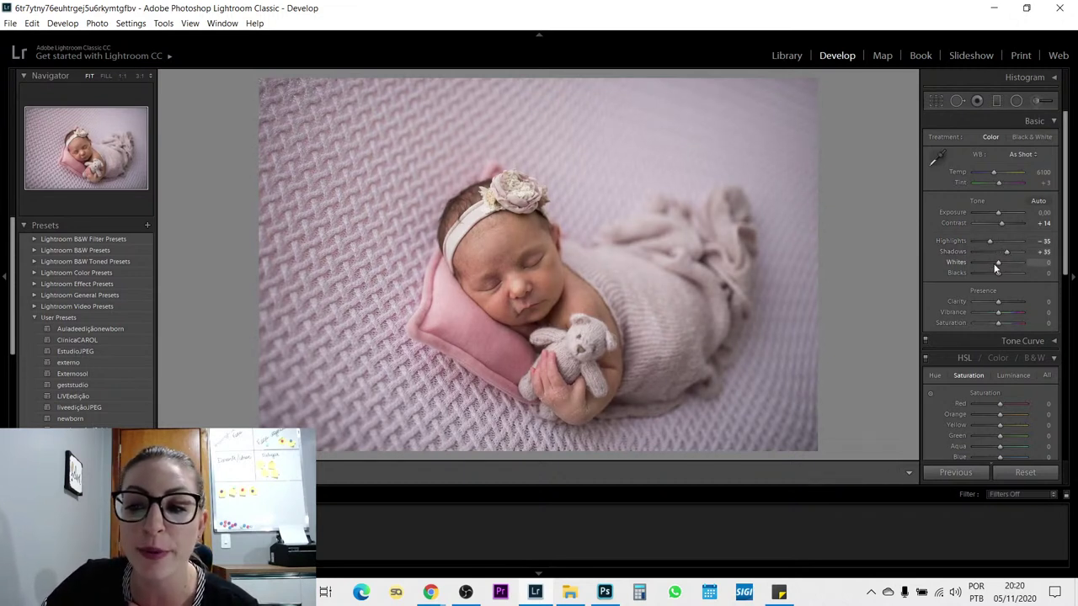
pyautogui.moveTo(996, 262); pyautogui.dragTo(990, 274)
pyautogui.doubleClick(991, 262)
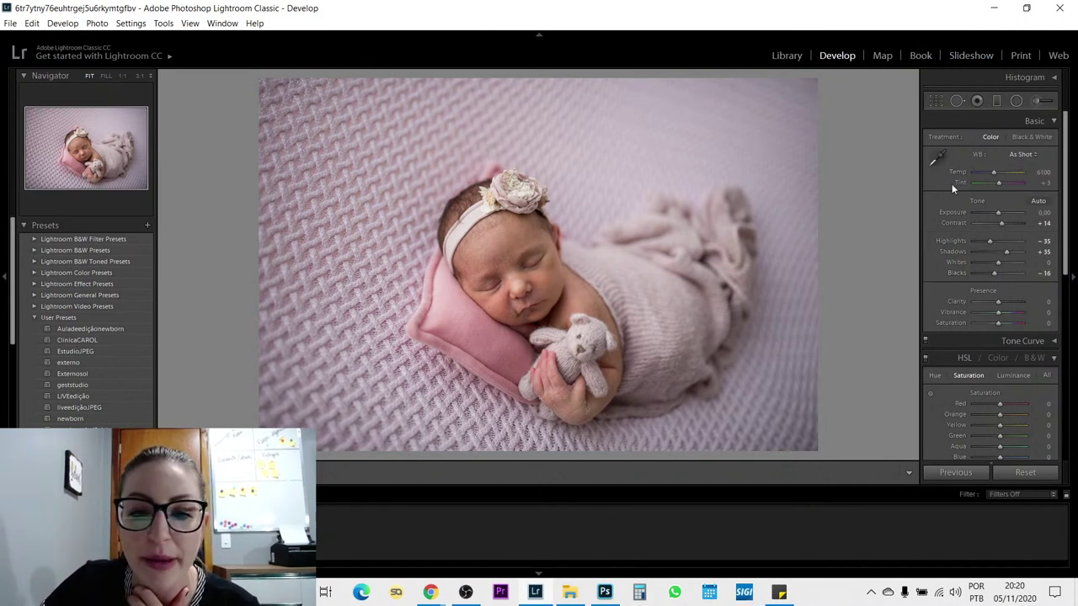
pyautogui.moveTo(997, 184); pyautogui.dragTo(996, 184)
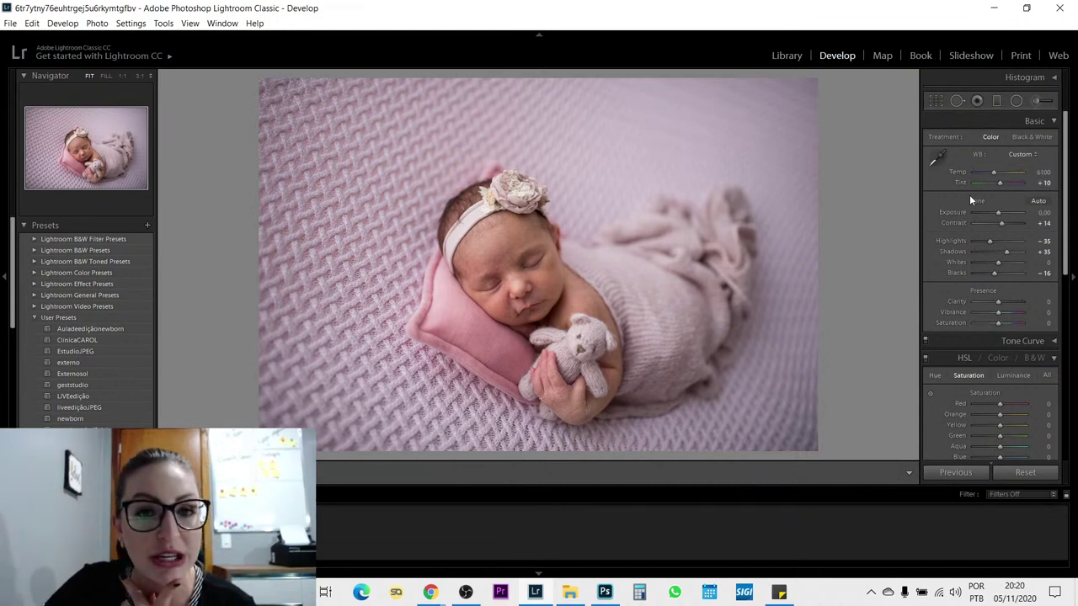
# - Set Clarity to +12 and Saturation to −9, checking the face up close and comparing before and after side by side
pyautogui.scroll(-3, 959, 283)
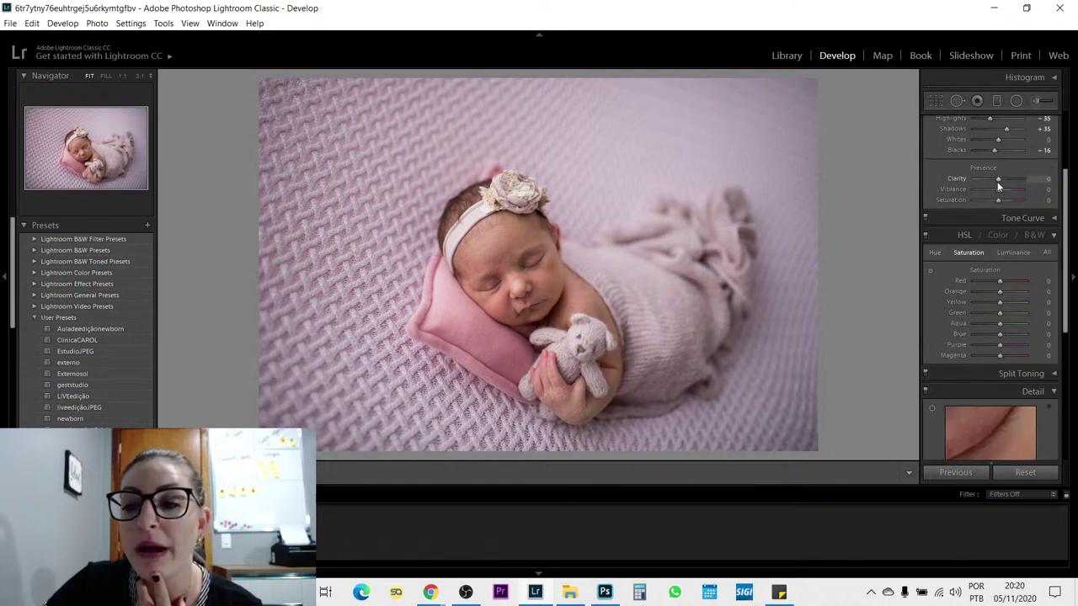
pyautogui.scroll(3, 977, 202)
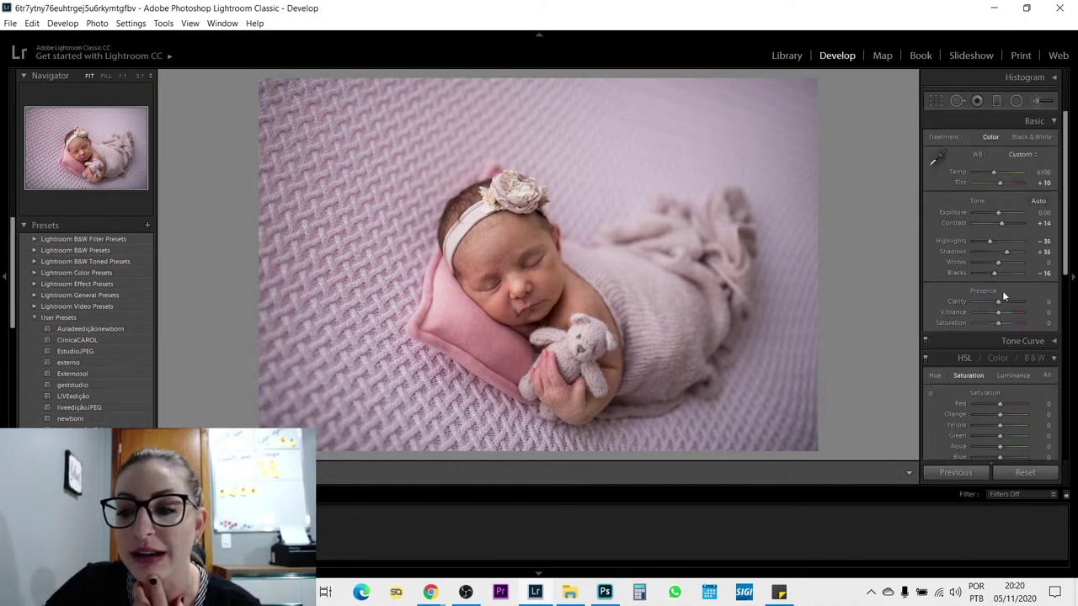
pyautogui.moveTo(595, 289); pyautogui.dragTo(783, 312)
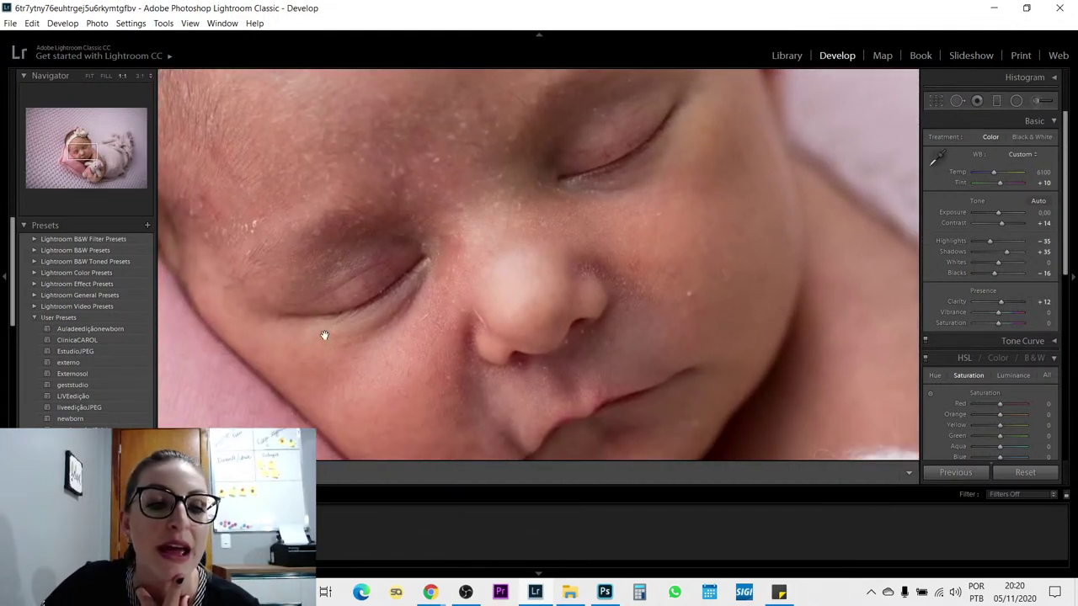
pyautogui.click(632, 269)
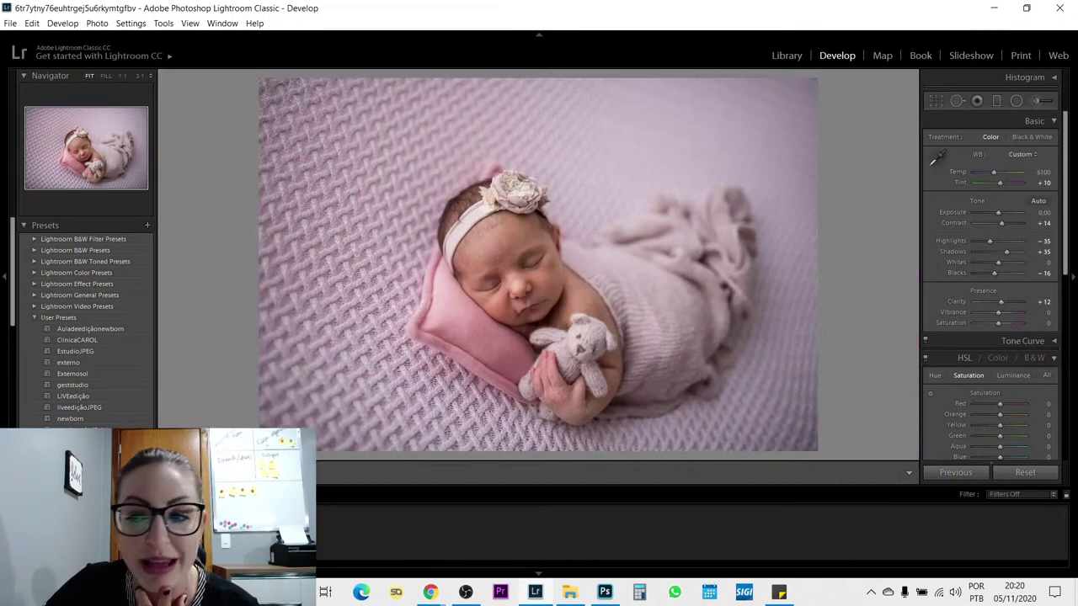
pyautogui.moveTo(1001, 324); pyautogui.dragTo(997, 325)
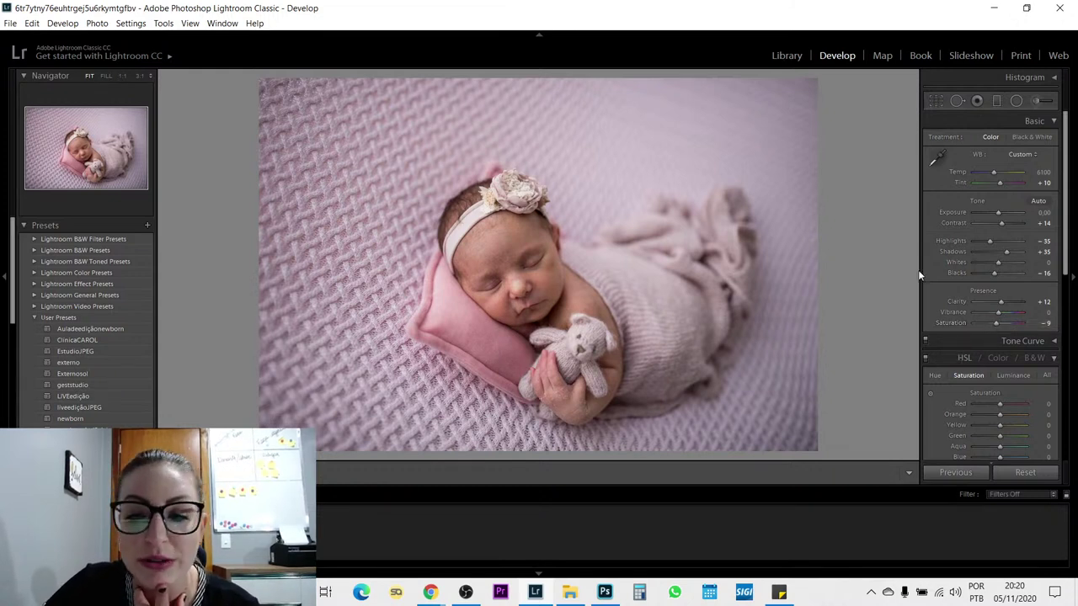
pyautogui.scroll(-2, 947, 259)
pyautogui.click(295, 473)
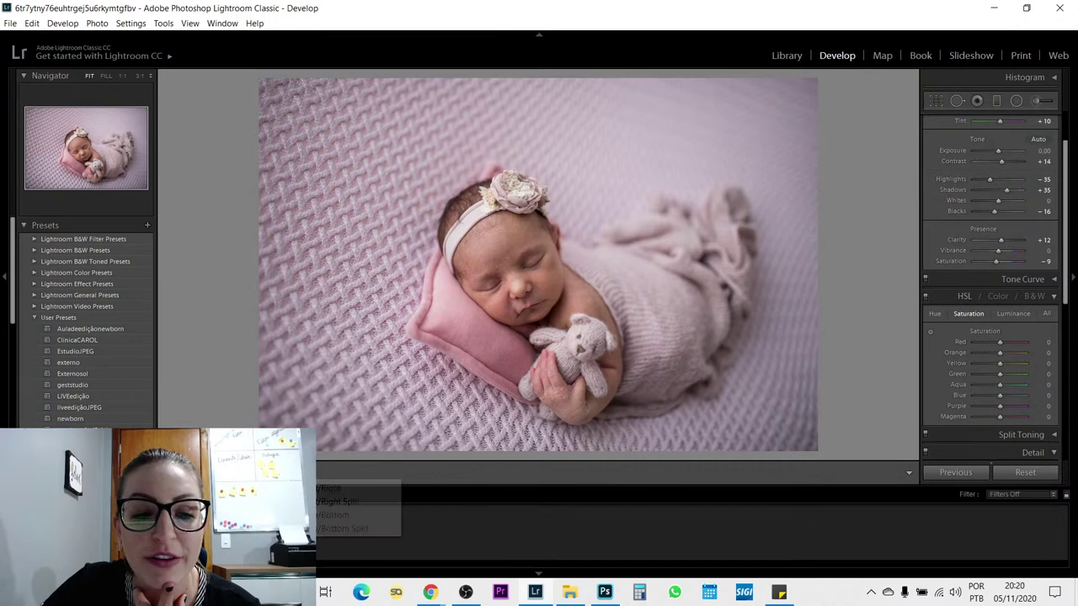
pyautogui.click(337, 487)
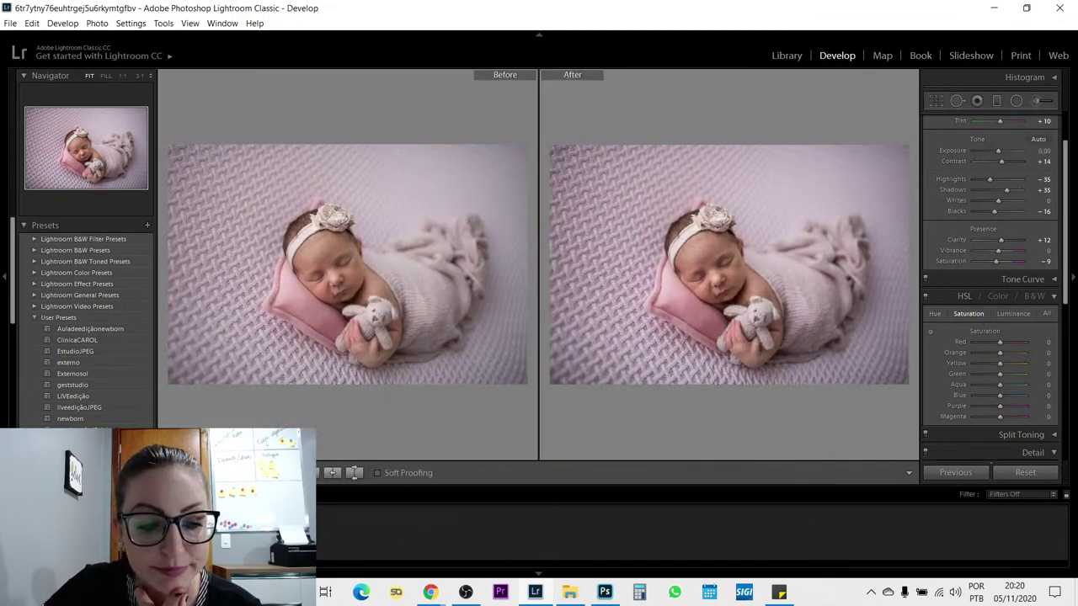
pyautogui.press('y')
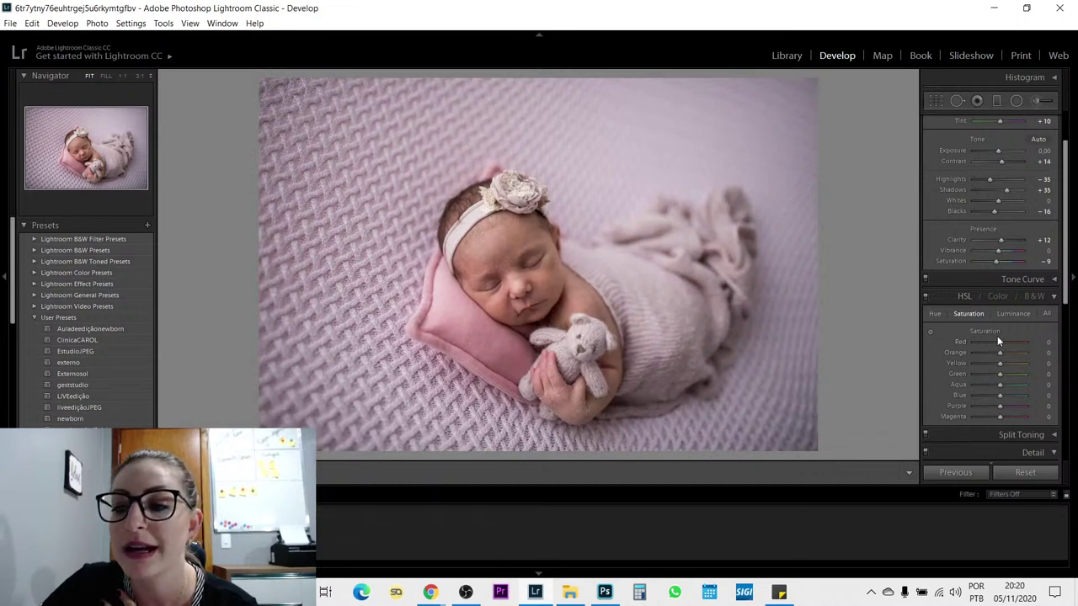
# - Adjust the HSL hues to Red +13, Orange +7, Yellow −33, Green −39, Purple +37 and Magenta +48
pyautogui.scroll(-2, 997, 336)
pyautogui.click(934, 252)
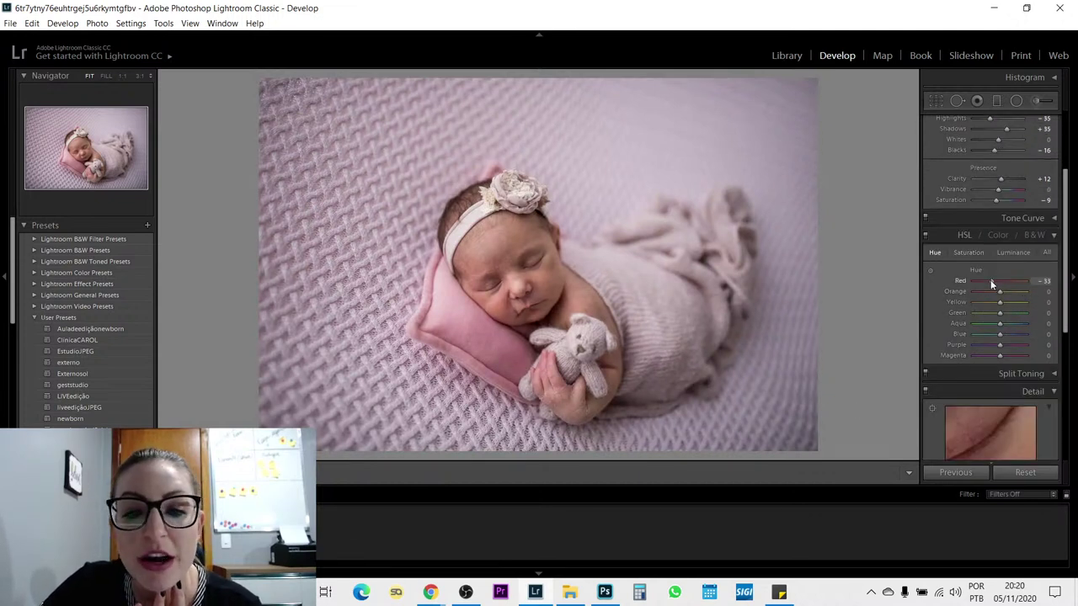
pyautogui.moveTo(1011, 282)
pyautogui.mouseDown()
pyautogui.moveTo(999, 294)
pyautogui.moveTo(1014, 288)
pyautogui.moveTo(985, 287)
pyautogui.moveTo(1004, 297)
pyautogui.mouseUp()
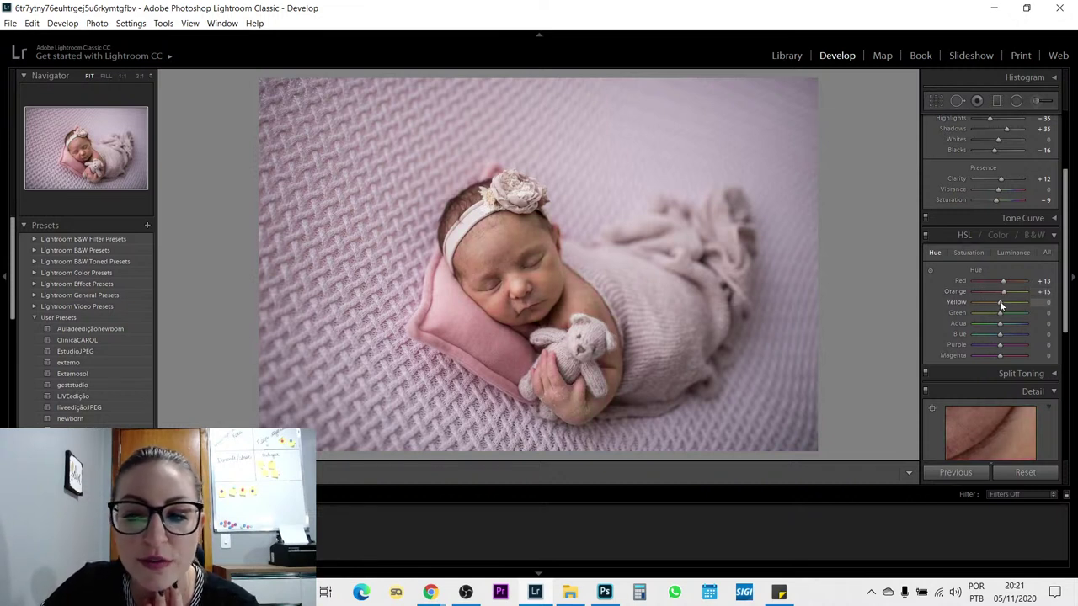
pyautogui.moveTo(1003, 292)
pyautogui.mouseDown()
pyautogui.moveTo(988, 309)
pyautogui.moveTo(1011, 307)
pyautogui.moveTo(997, 308)
pyautogui.mouseUp()
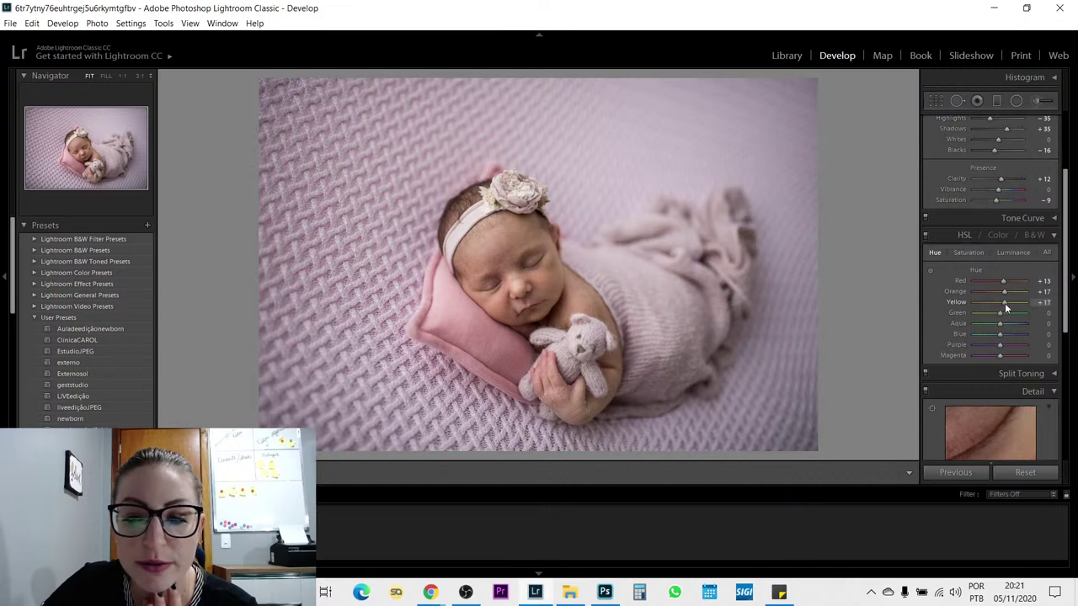
pyautogui.moveTo(1005, 303)
pyautogui.mouseDown()
pyautogui.moveTo(990, 301)
pyautogui.moveTo(1006, 291)
pyautogui.moveTo(991, 302)
pyautogui.moveTo(1015, 315)
pyautogui.moveTo(990, 313)
pyautogui.mouseUp()
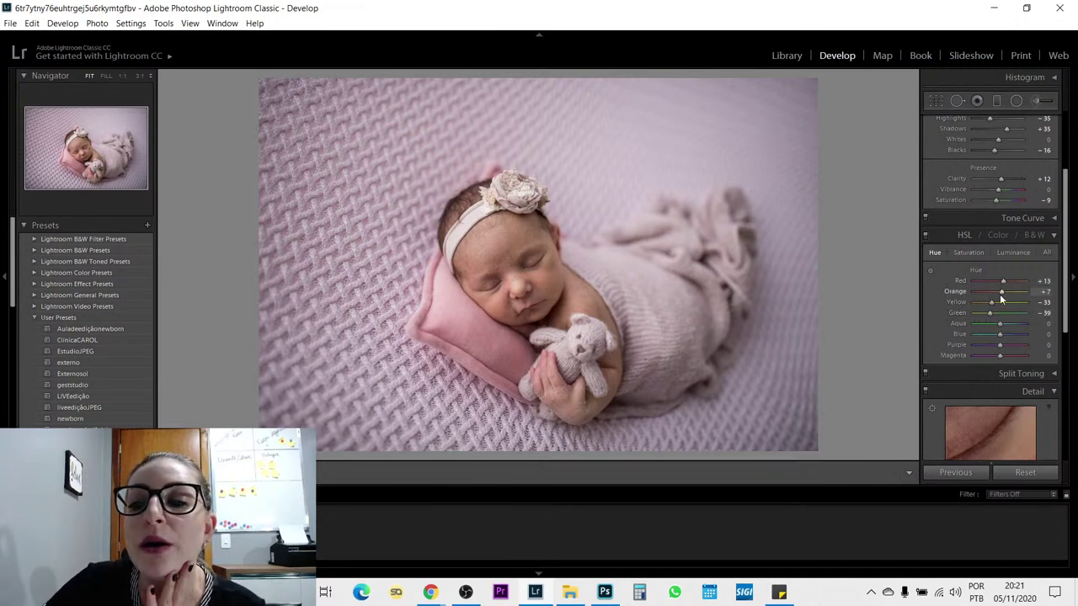
pyautogui.moveTo(1002, 294); pyautogui.dragTo(1000, 293)
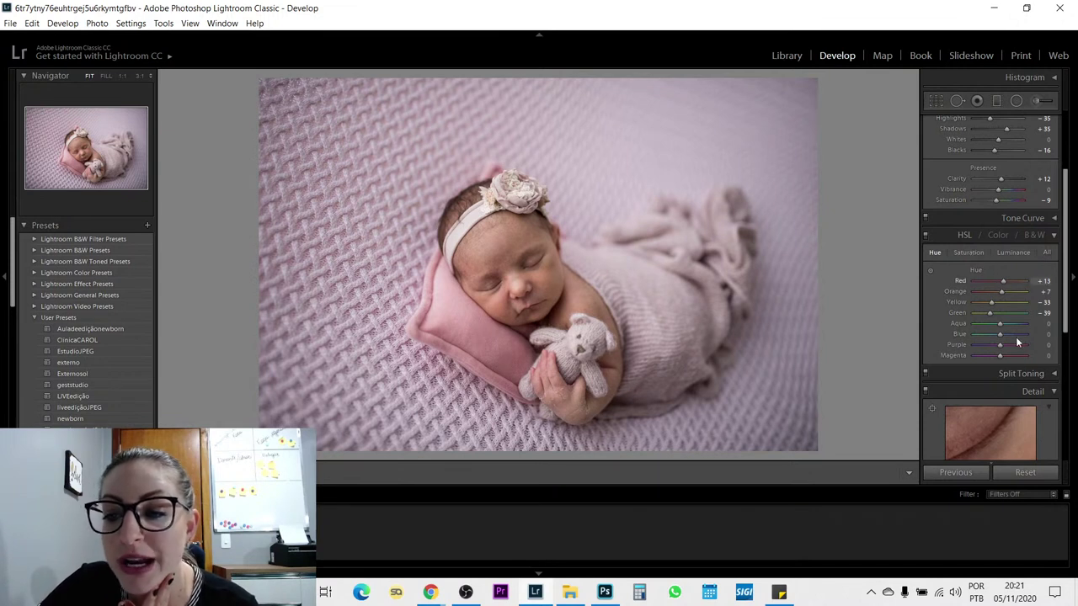
pyautogui.scroll(-6, 1018, 346)
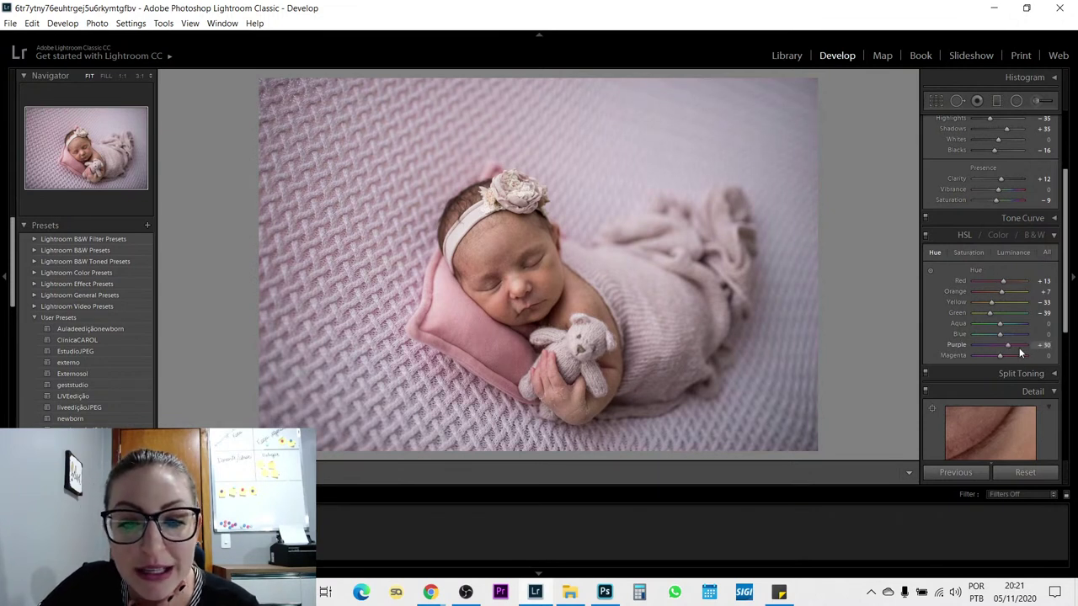
pyautogui.moveTo(1019, 348); pyautogui.dragTo(1009, 348)
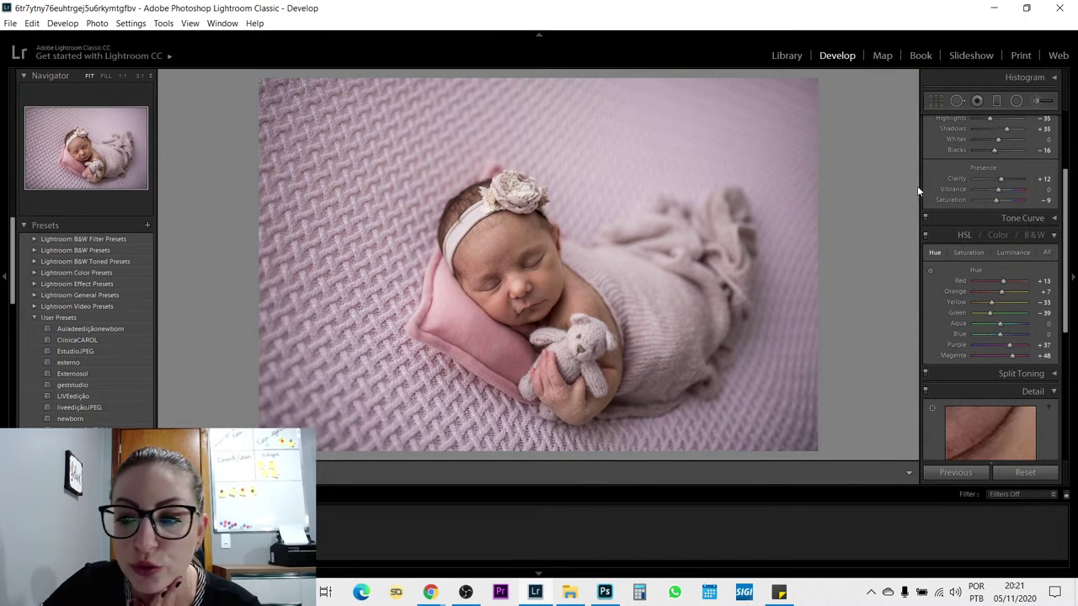
# - Adjust the HSL saturation to Red −9, Orange −7, Yellow −30 and Blue −57
pyautogui.click(972, 252)
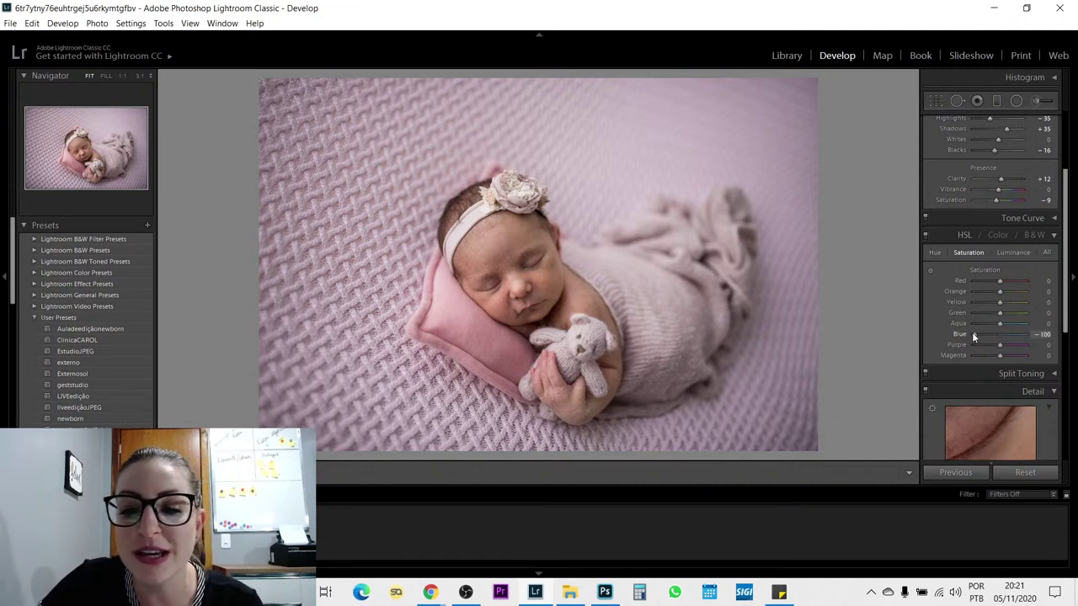
pyautogui.moveTo(970, 333); pyautogui.dragTo(986, 334)
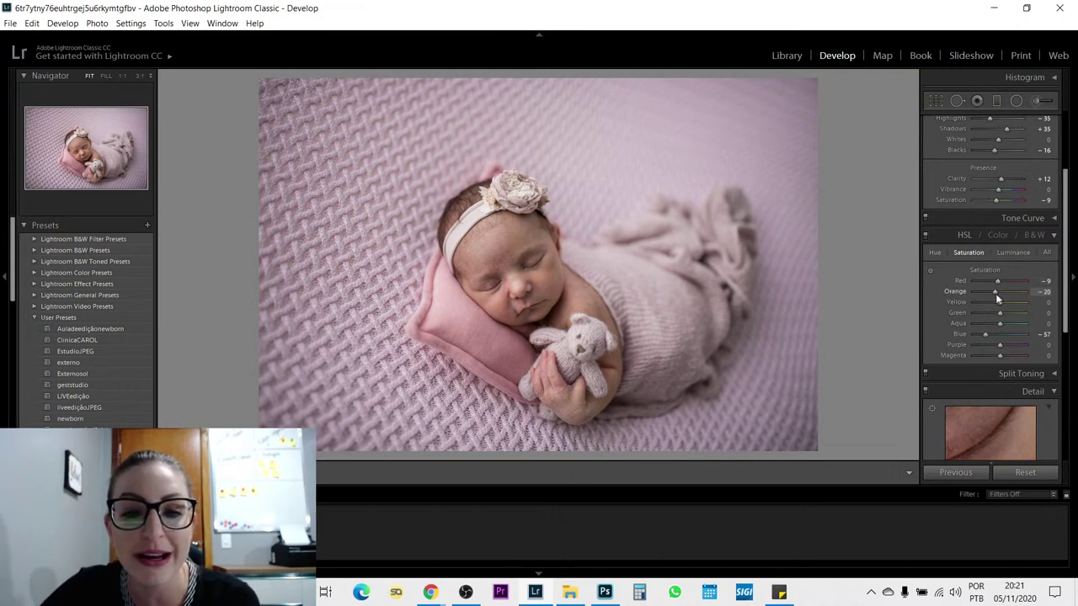
pyautogui.moveTo(997, 294); pyautogui.dragTo(994, 294)
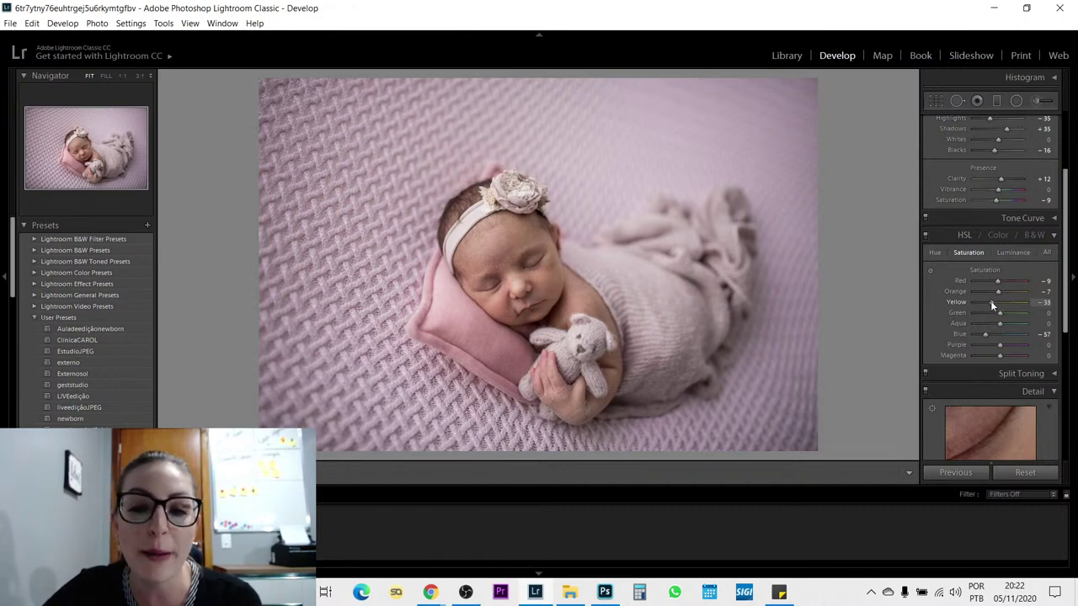
pyautogui.click(989, 306)
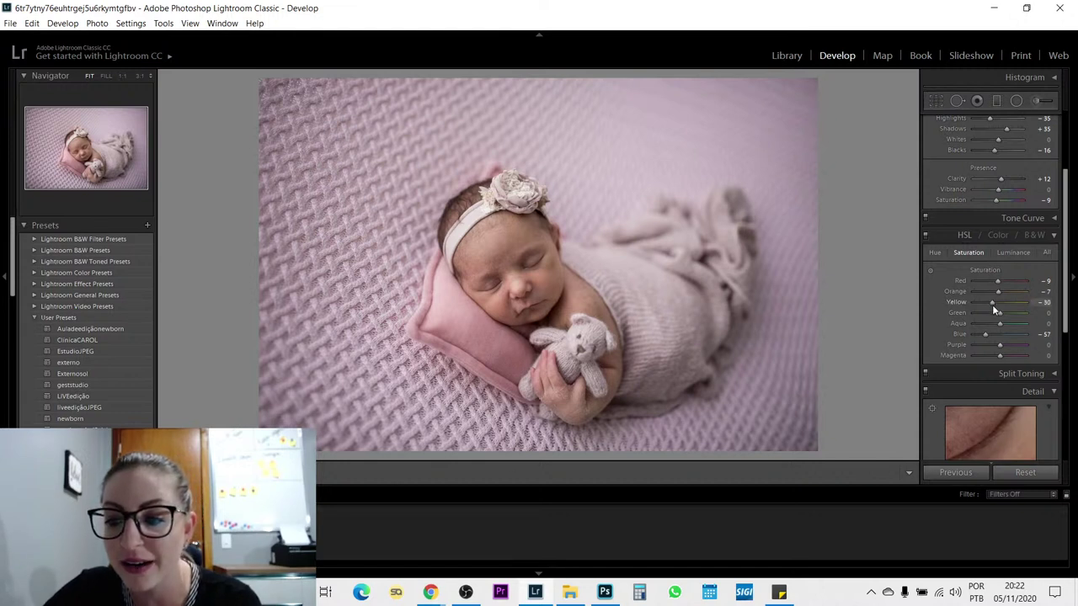
# - Adjust the HSL luminance to Red +7, Orange +15, Yellow 0, Green +17, Aqua +13 and Blue +35
pyautogui.click(1007, 252)
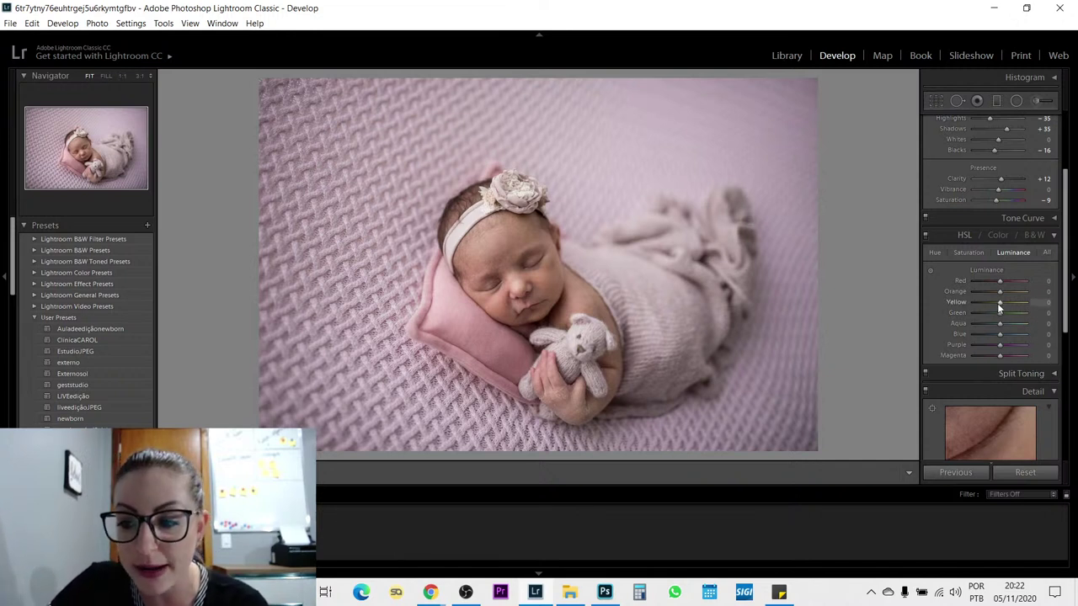
pyautogui.moveTo(1021, 307)
pyautogui.mouseDown()
pyautogui.moveTo(969, 307)
pyautogui.moveTo(997, 307)
pyautogui.moveTo(1005, 293)
pyautogui.moveTo(983, 294)
pyautogui.moveTo(1013, 294)
pyautogui.moveTo(973, 301)
pyautogui.moveTo(1020, 301)
pyautogui.moveTo(1001, 306)
pyautogui.mouseUp()
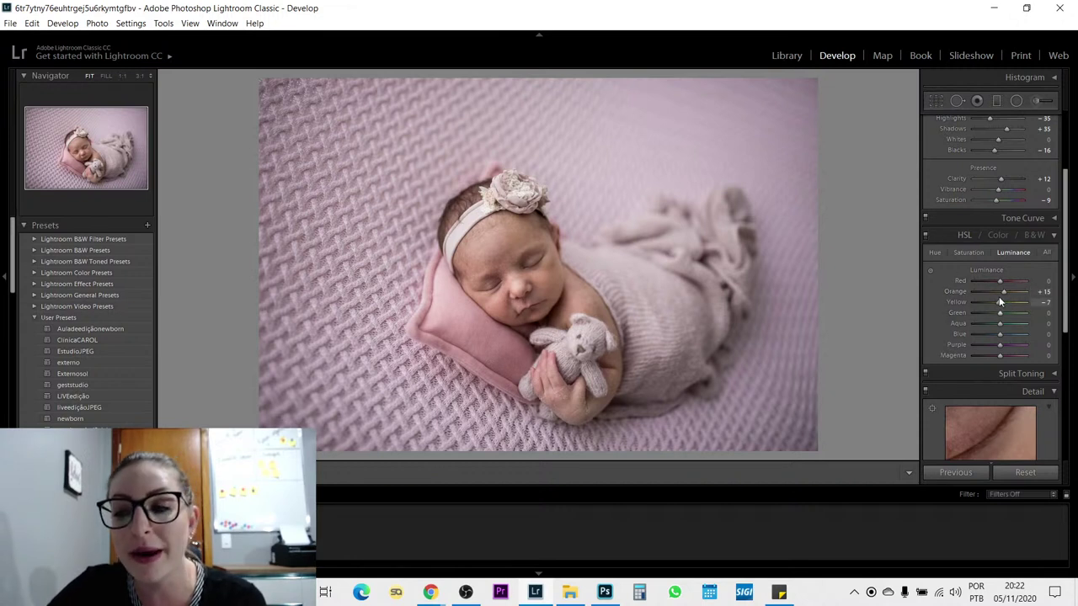
pyautogui.moveTo(1019, 303)
pyautogui.mouseDown()
pyautogui.moveTo(975, 312)
pyautogui.moveTo(1017, 318)
pyautogui.moveTo(1001, 320)
pyautogui.moveTo(1000, 304)
pyautogui.mouseUp()
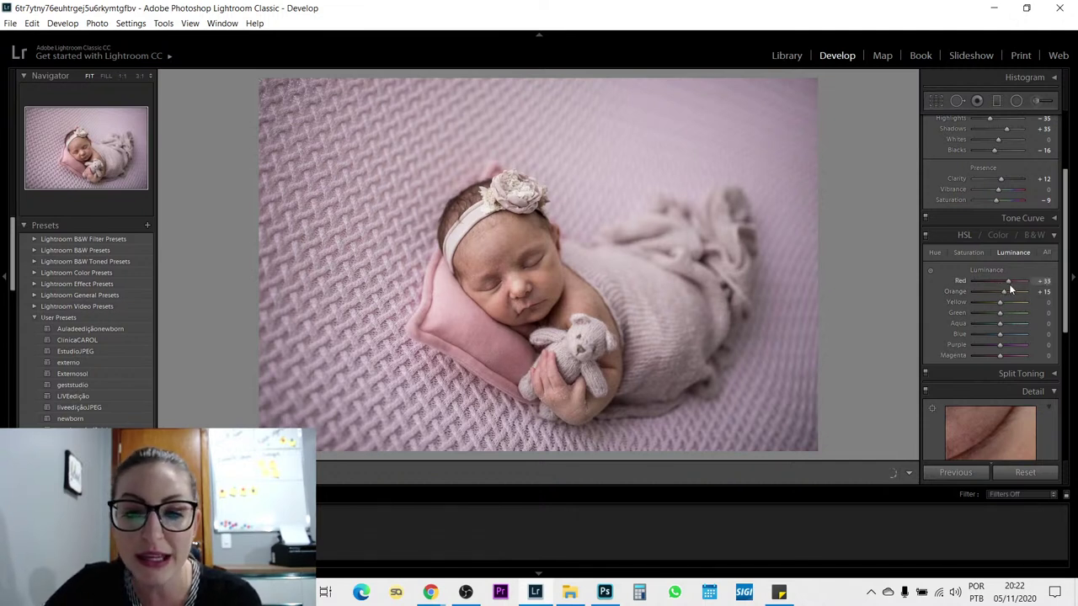
pyautogui.moveTo(1009, 283); pyautogui.dragTo(1002, 285)
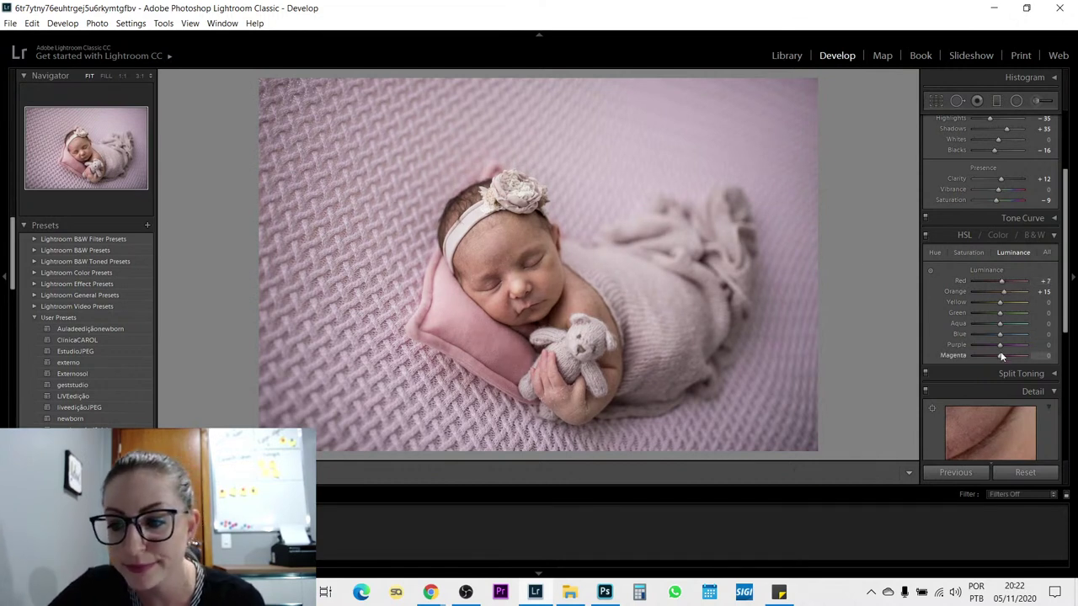
pyautogui.moveTo(1000, 334); pyautogui.dragTo(1006, 334)
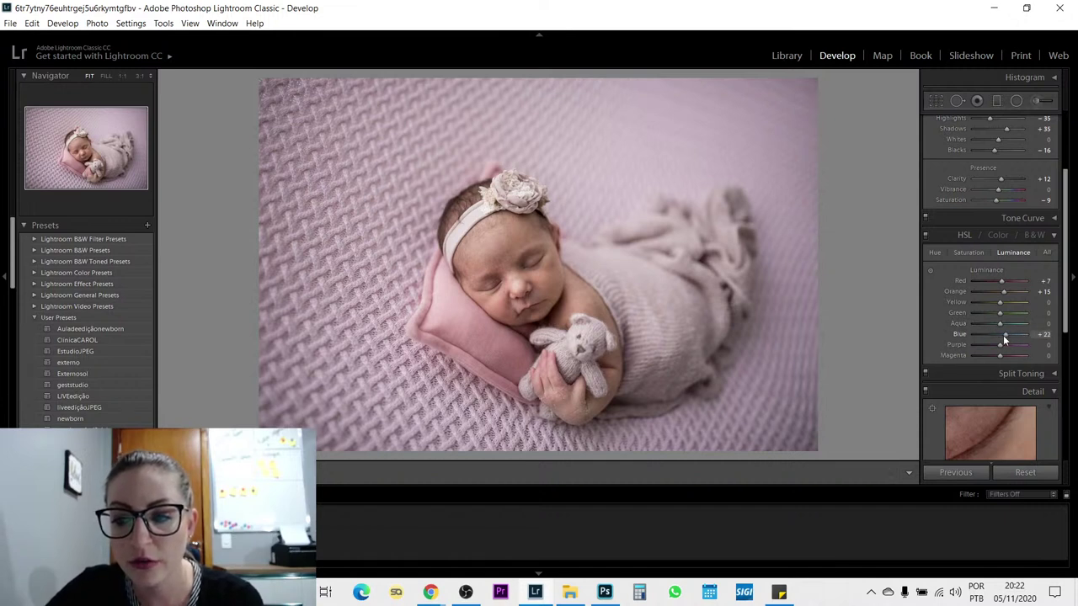
pyautogui.scroll(4, 1003, 335)
pyautogui.scroll(4, 1004, 324)
pyautogui.scroll(5, 1002, 312)
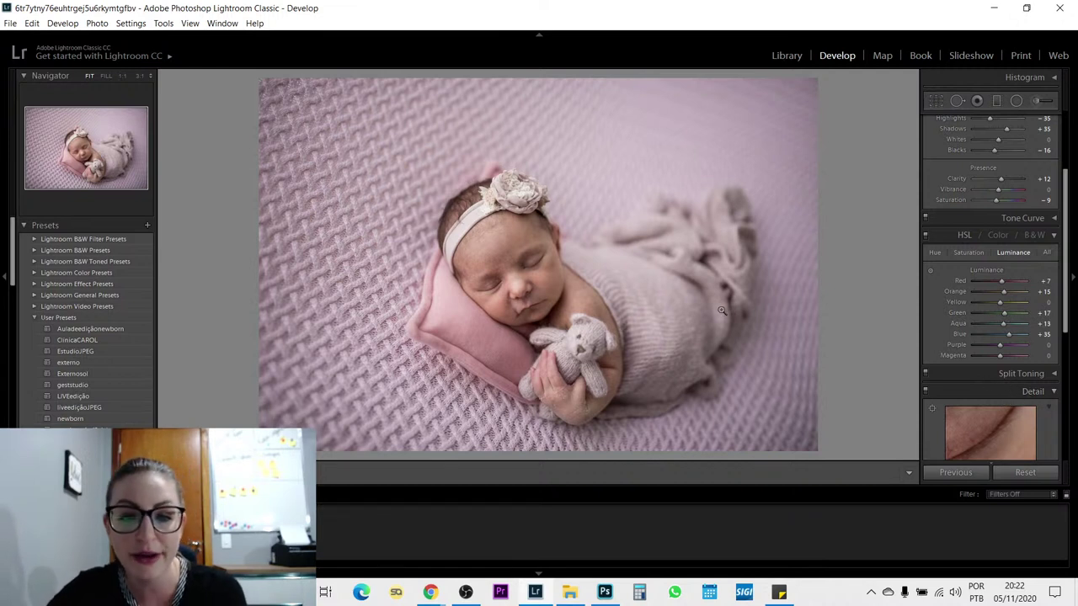
# - Set the noise reduction Luminance to 22 while checking the skin on the baby's face at full size
pyautogui.scroll(-5, 1027, 329)
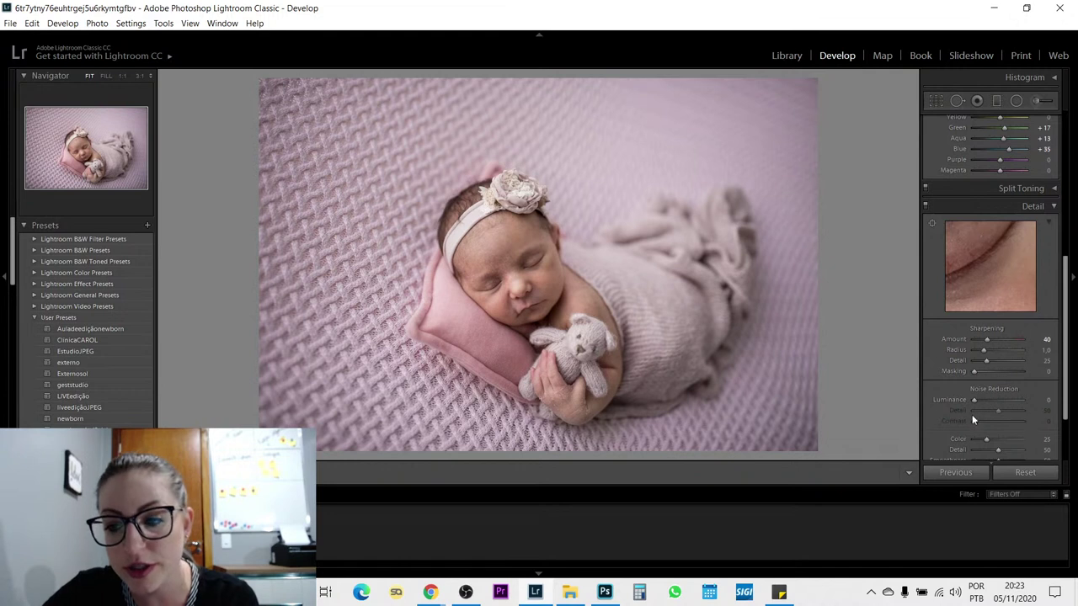
pyautogui.moveTo(974, 401); pyautogui.dragTo(987, 404)
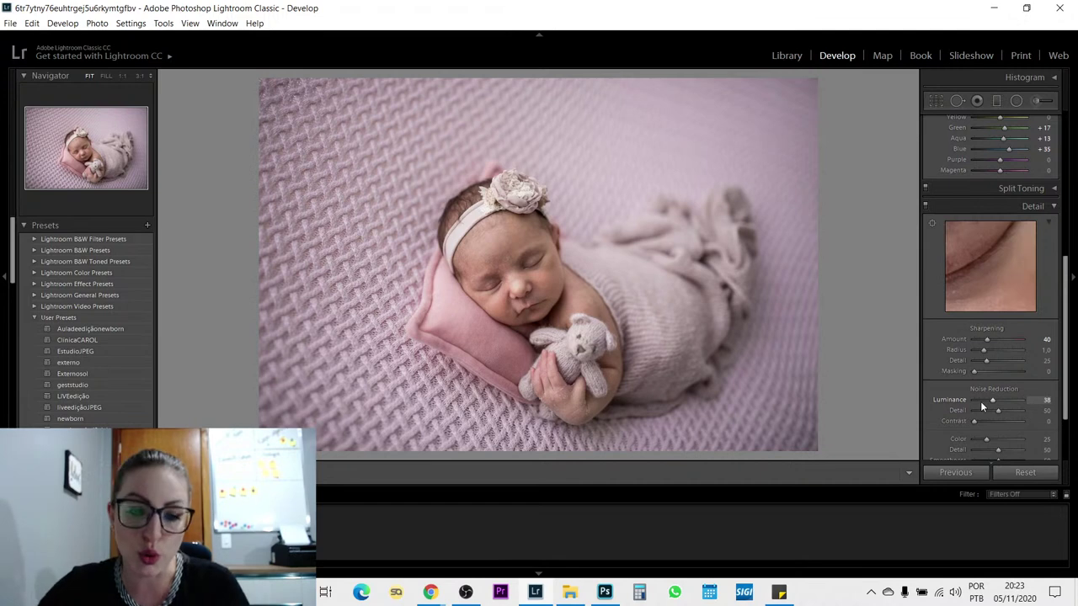
pyautogui.click(507, 264)
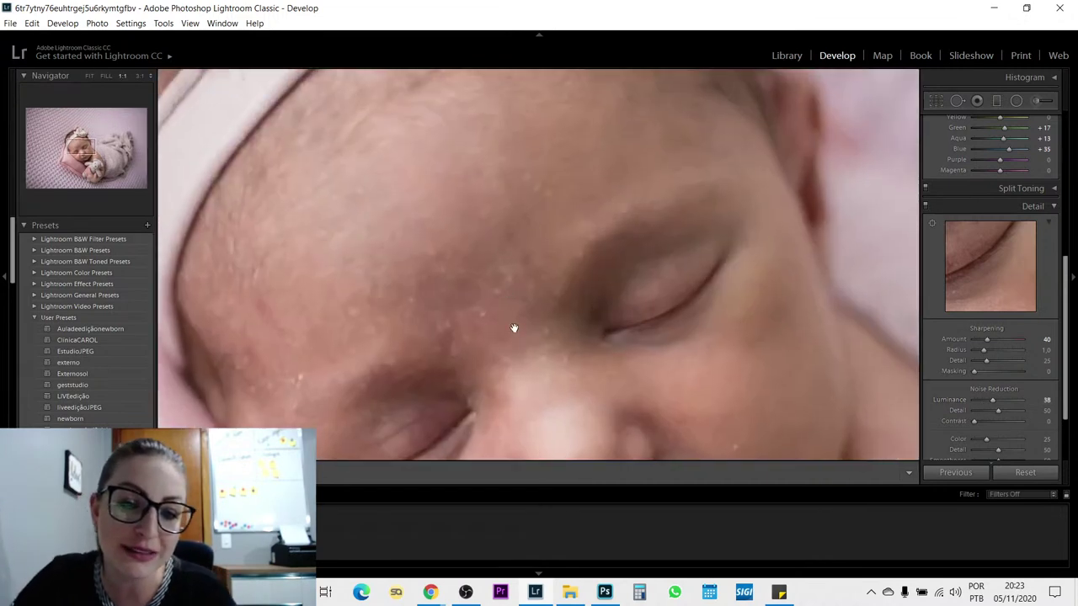
pyautogui.moveTo(542, 166); pyautogui.dragTo(451, 249)
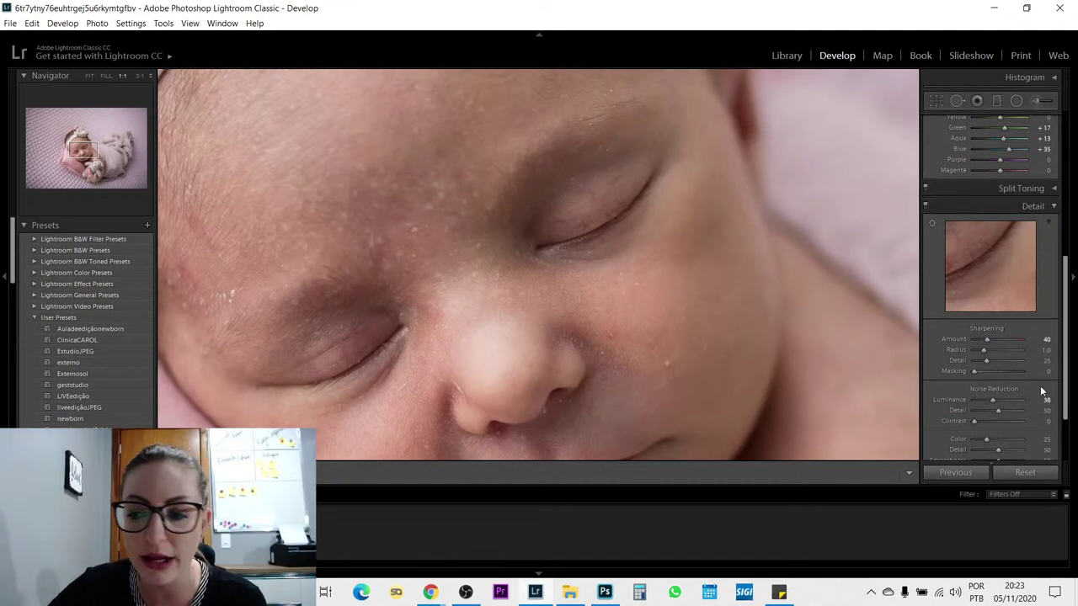
pyautogui.moveTo(971, 401); pyautogui.dragTo(986, 398)
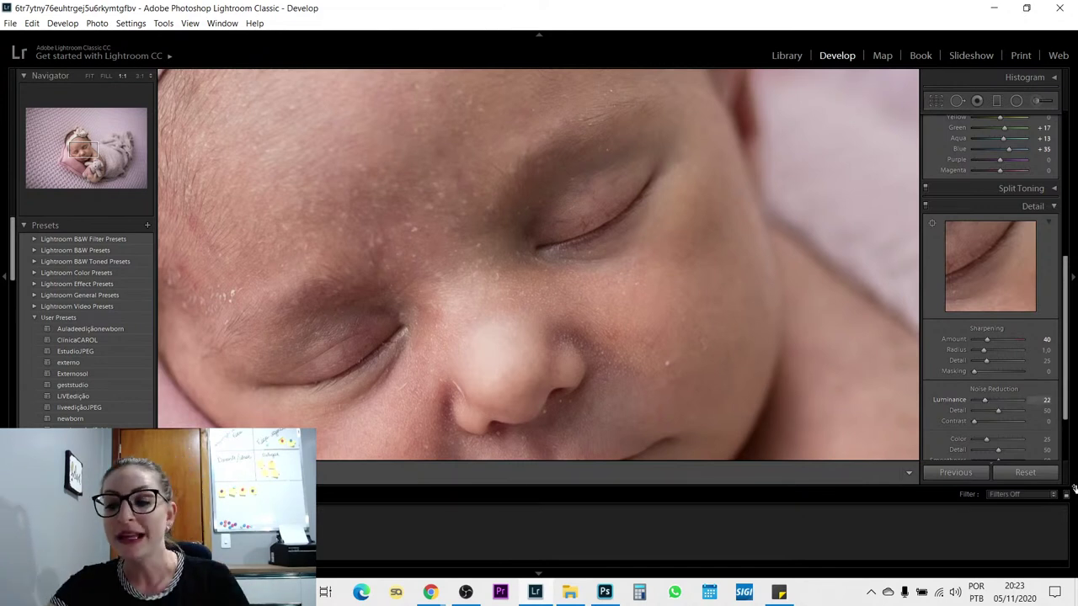
pyautogui.scroll(-2, 998, 396)
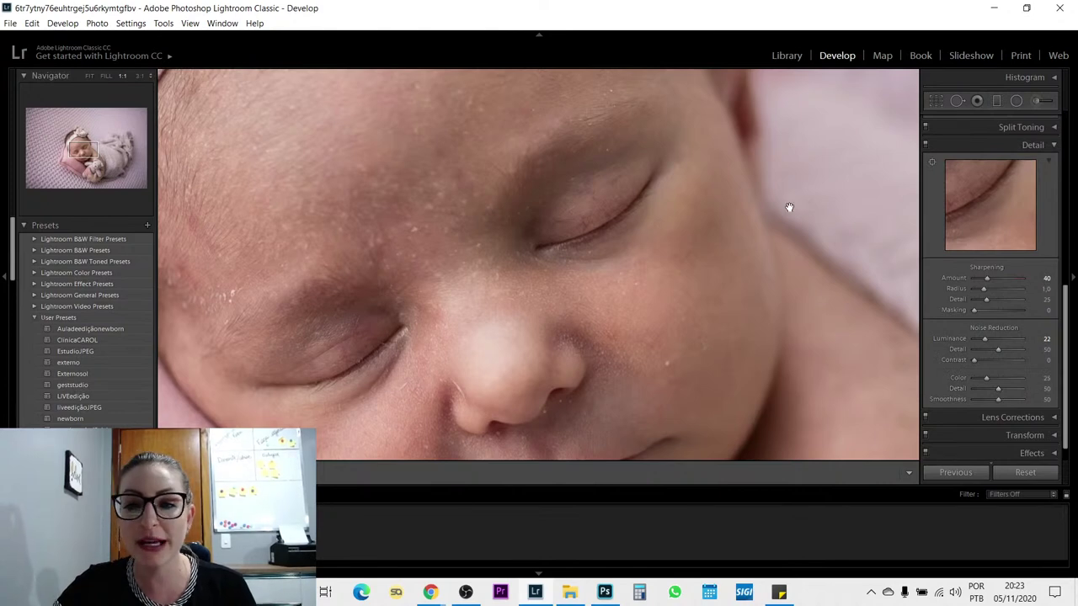
# - Compare the before and after versions of the pink-pillow photo, at full size on the face and as a whole
pyautogui.press('y')
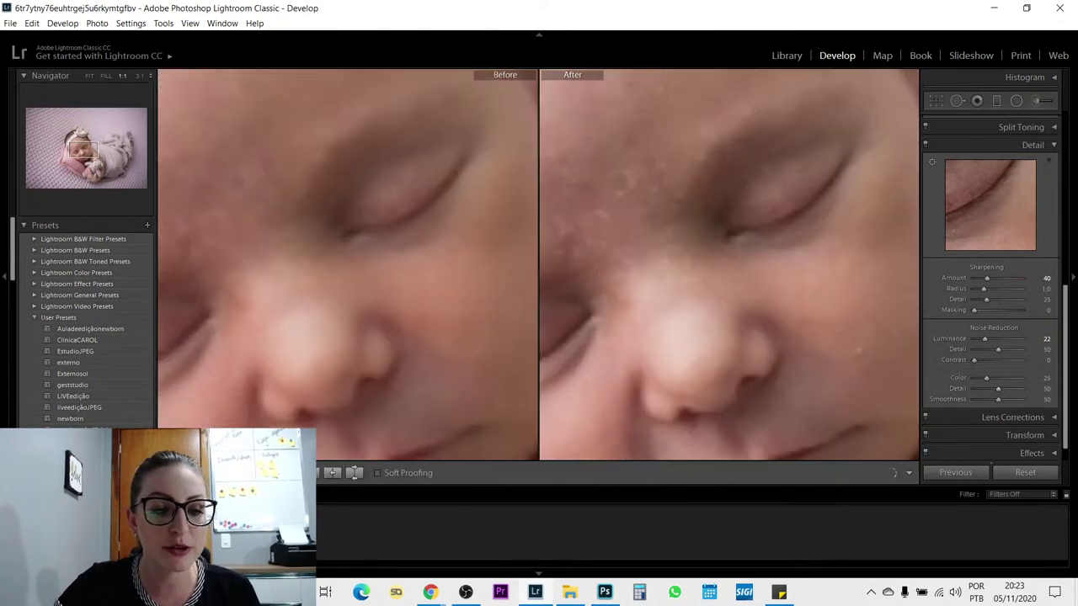
pyautogui.press('y')
pyautogui.press('y')
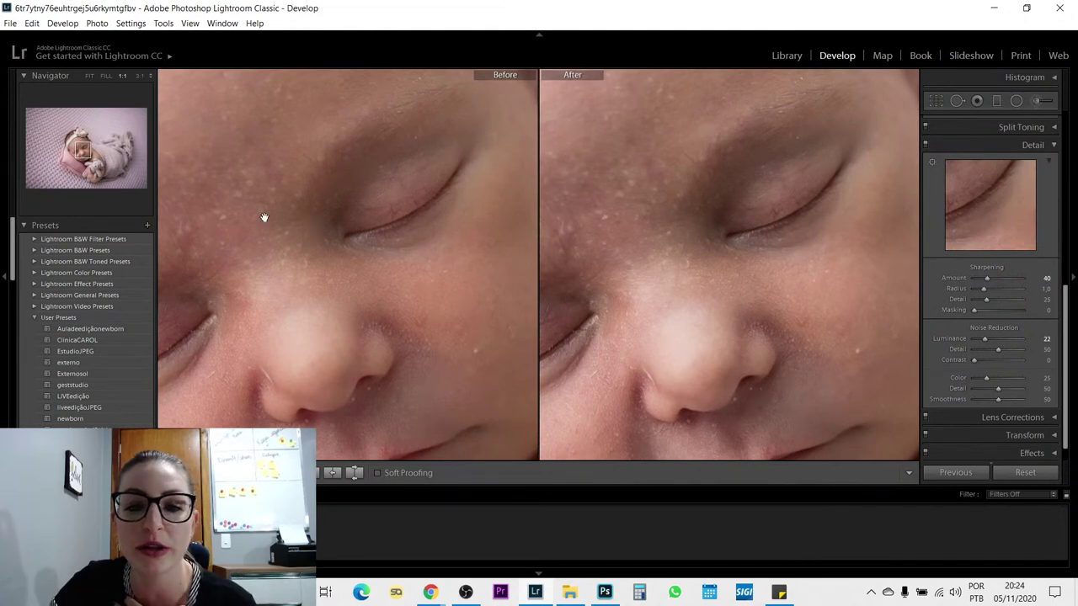
pyautogui.click(367, 334)
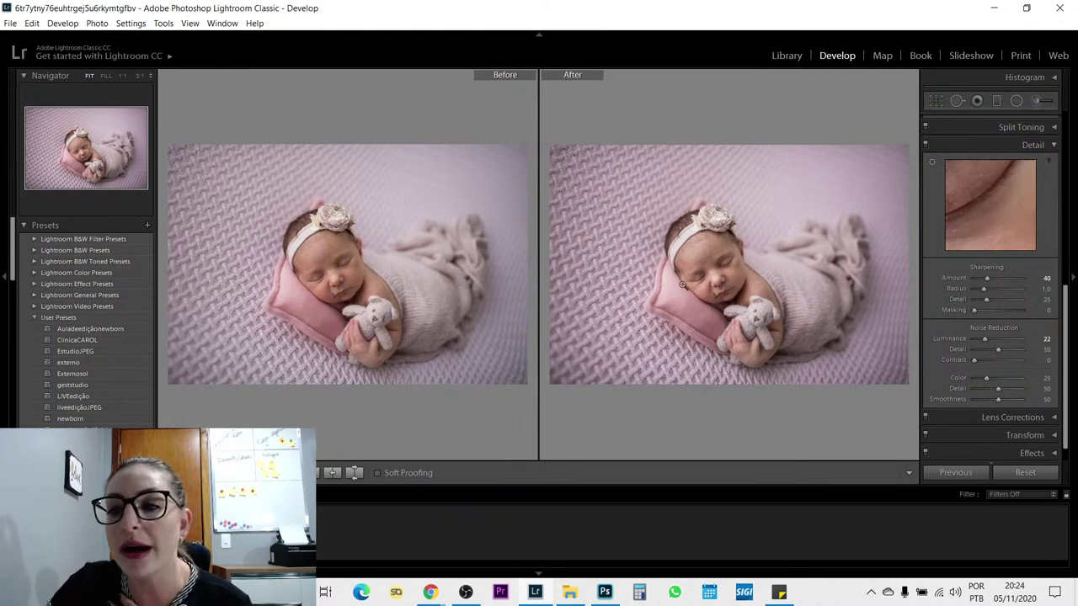
pyautogui.press('y')
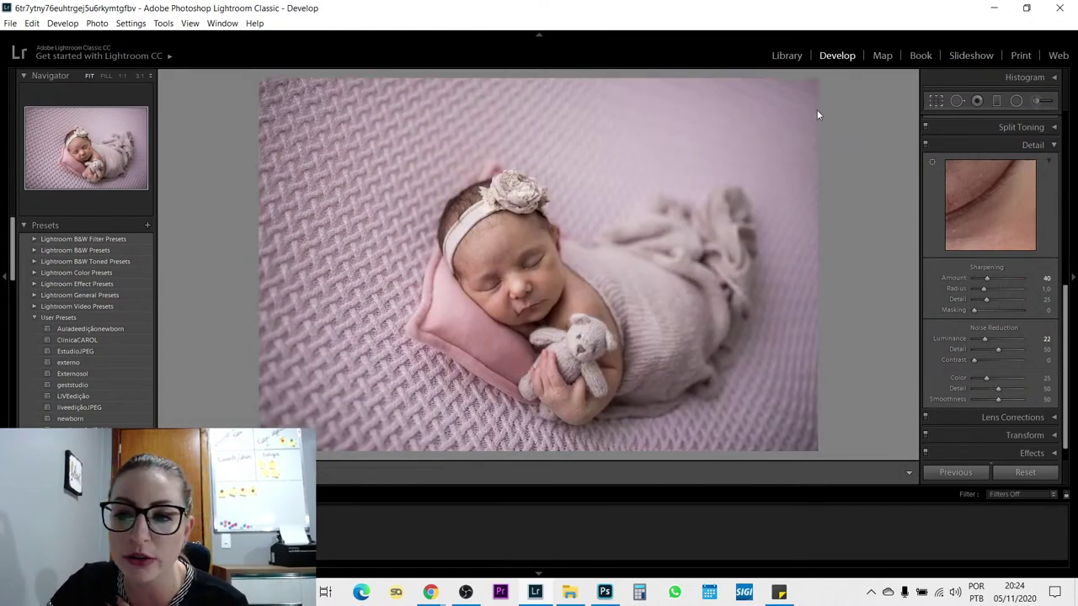
# - Crop the pink-pillow photo slightly tighter around the baby
pyautogui.press('r')
pyautogui.moveTo(587, 277); pyautogui.dragTo(558, 276)
pyautogui.press('r')
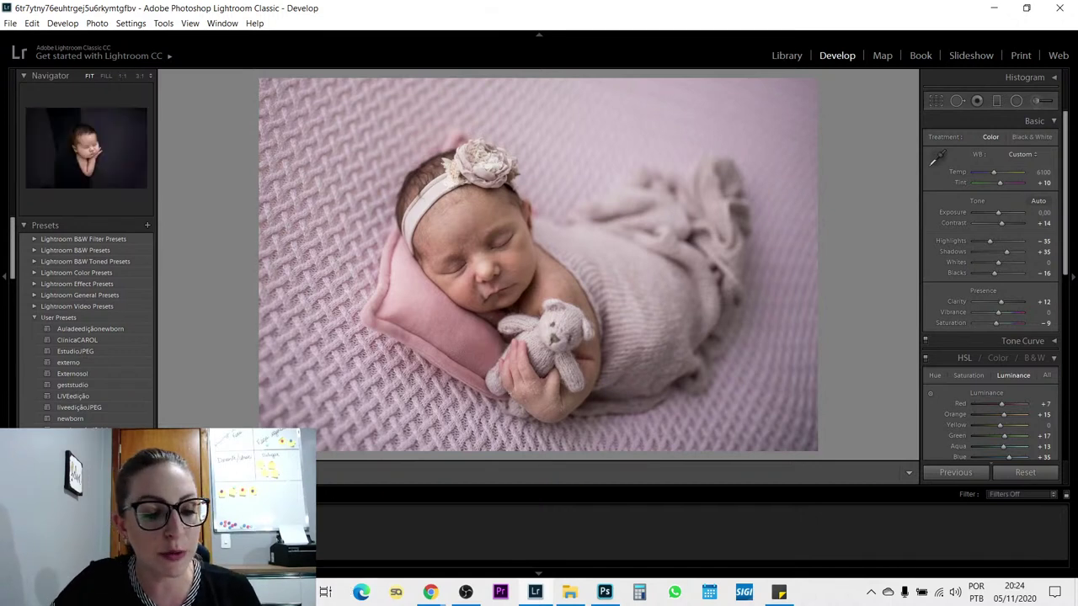
# - Select the dark-background photo together with the pink-pillow one, show them in the Library grid and check the live chat in OBS
pyautogui.keyDown('ctrl'); pyautogui.click(168, 535); pyautogui.keyUp('ctrl')
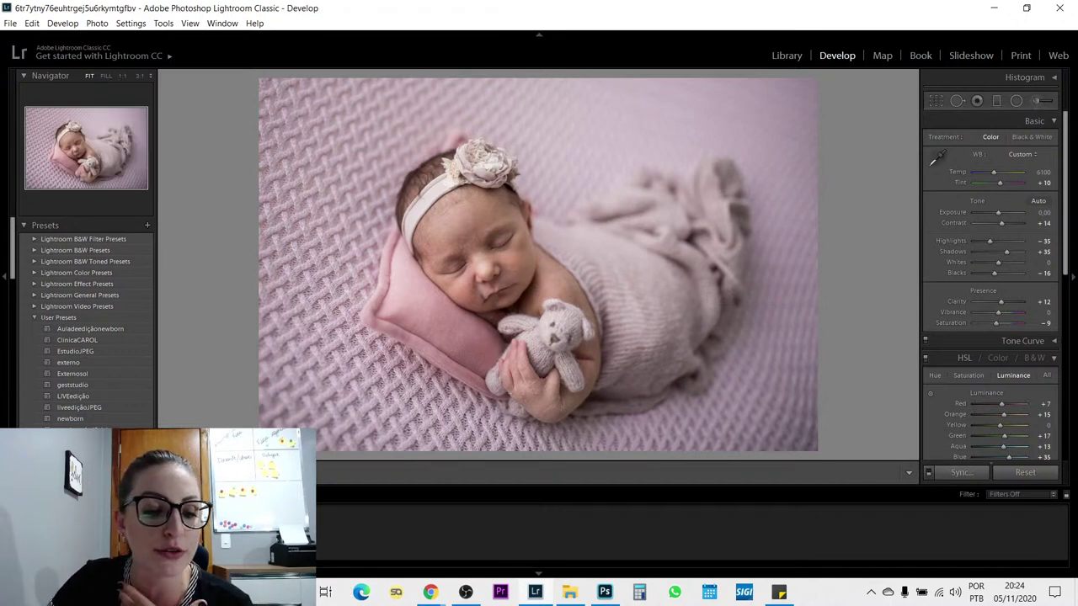
pyautogui.click(787, 56)
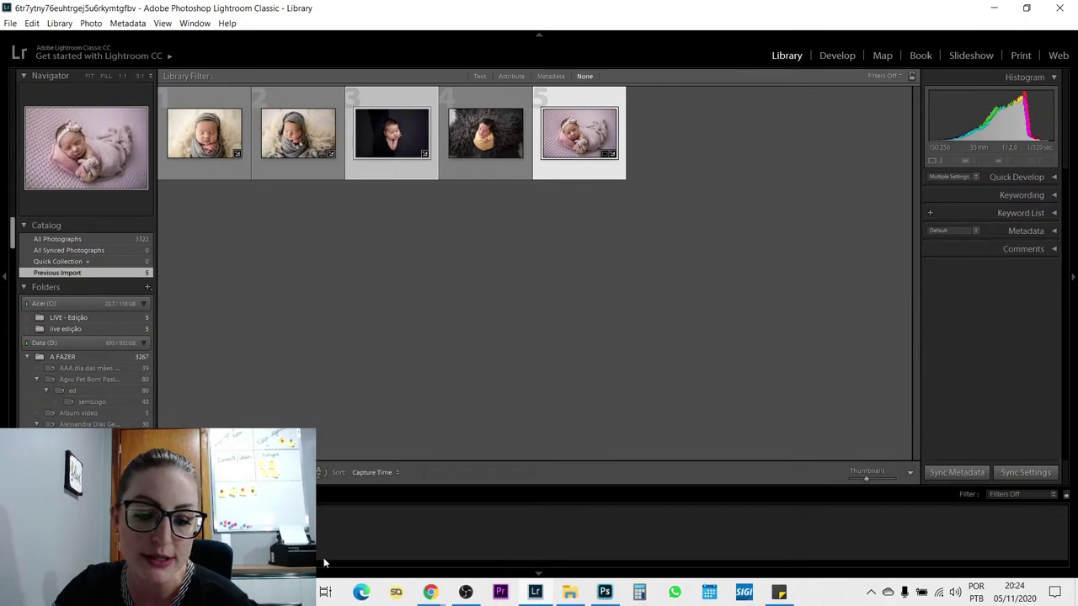
pyautogui.click(466, 592)
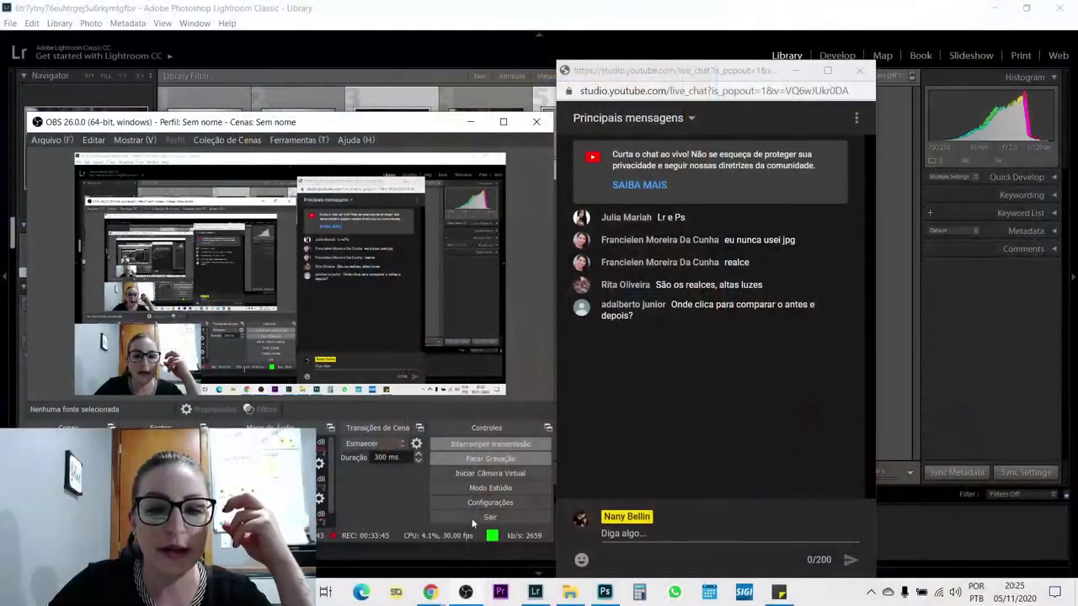
pyautogui.click(474, 7)
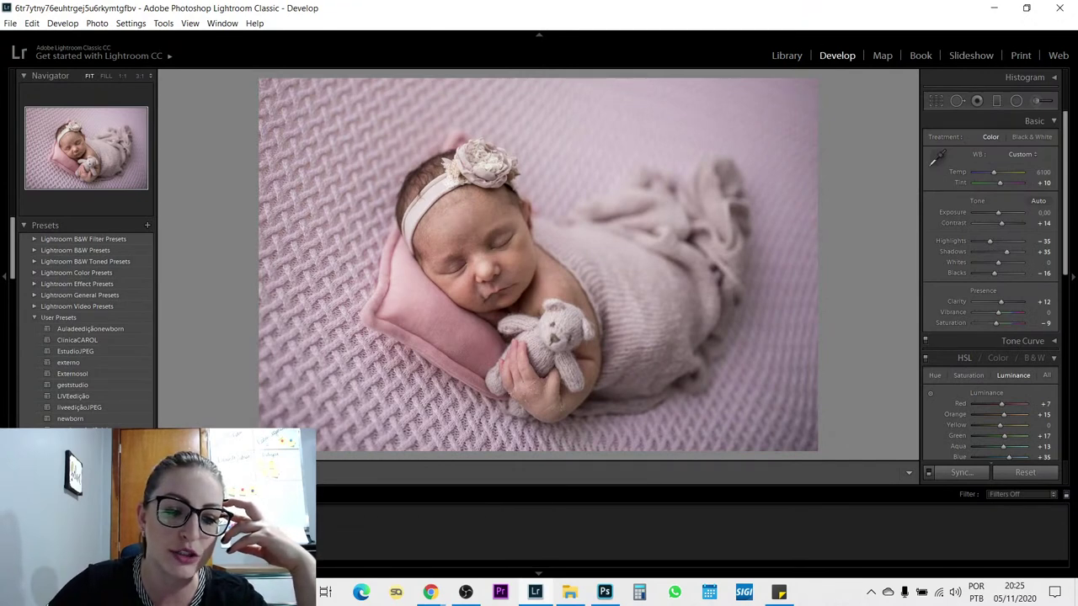
# - Compare the before and after views of the pink-pillow and dark-background photos in Develop, and return to OBS
pyautogui.press('y')
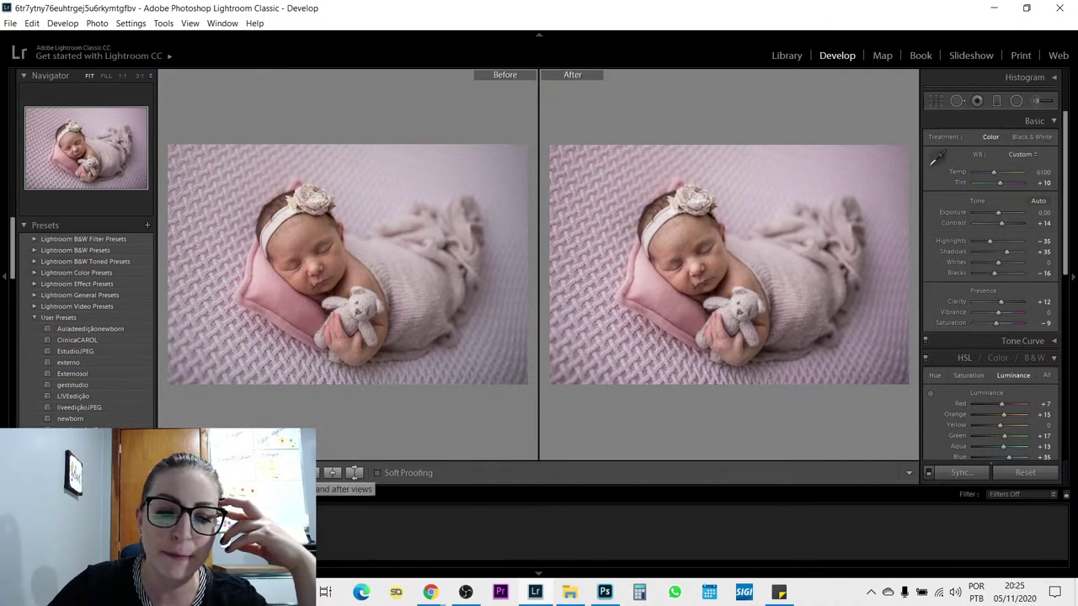
pyautogui.click(79, 408)
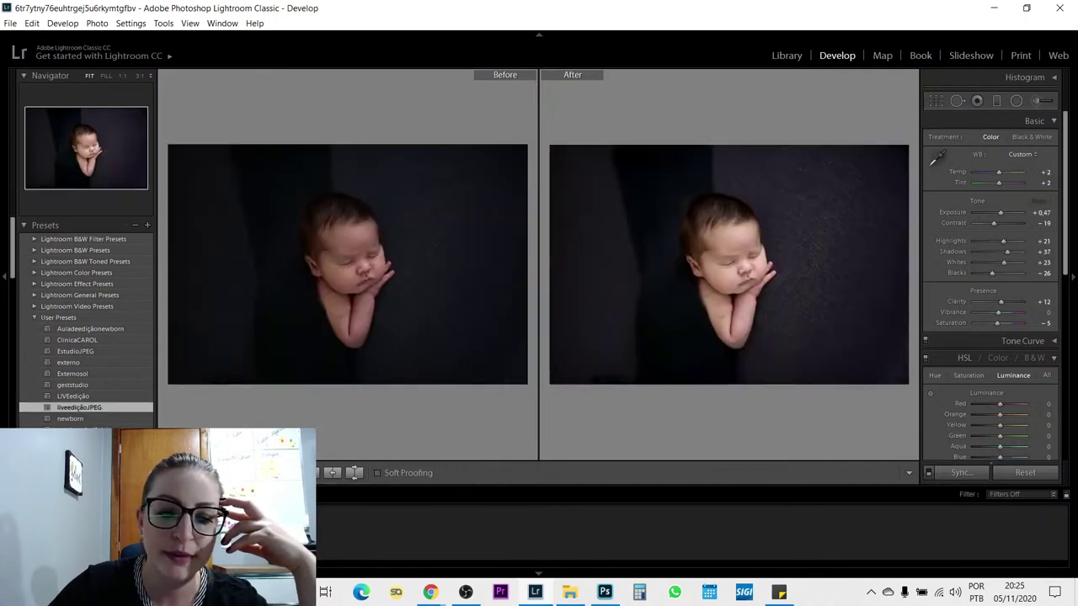
pyautogui.press('y')
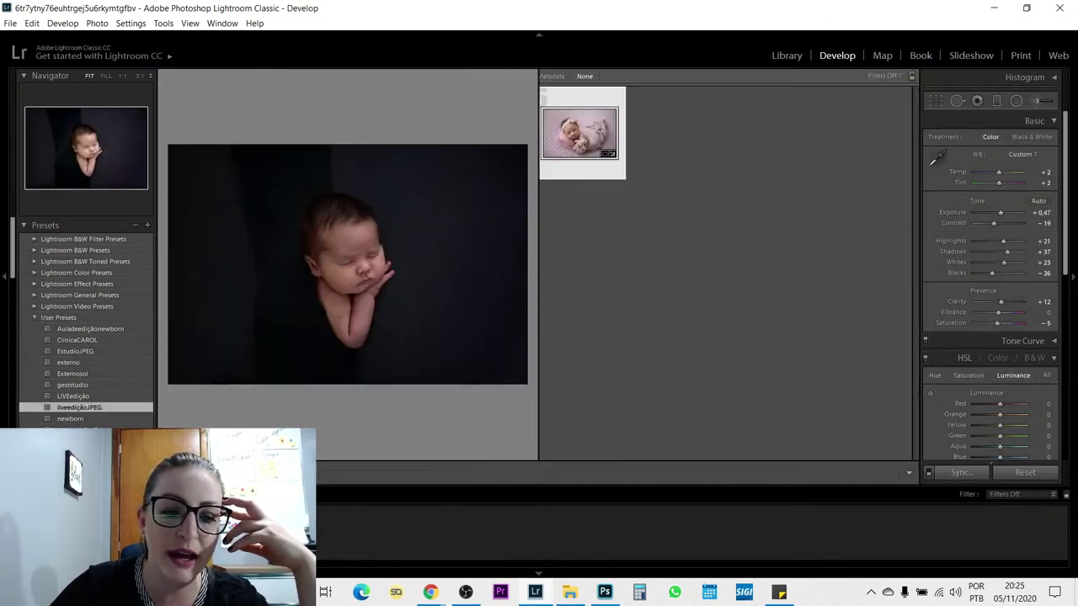
pyautogui.press('y')
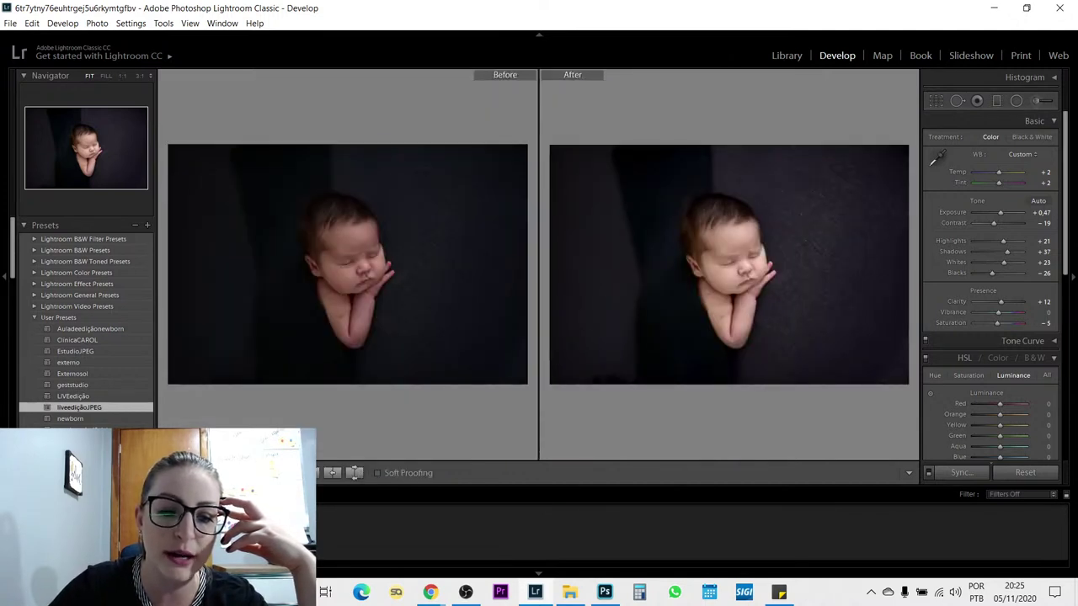
pyautogui.press('y')
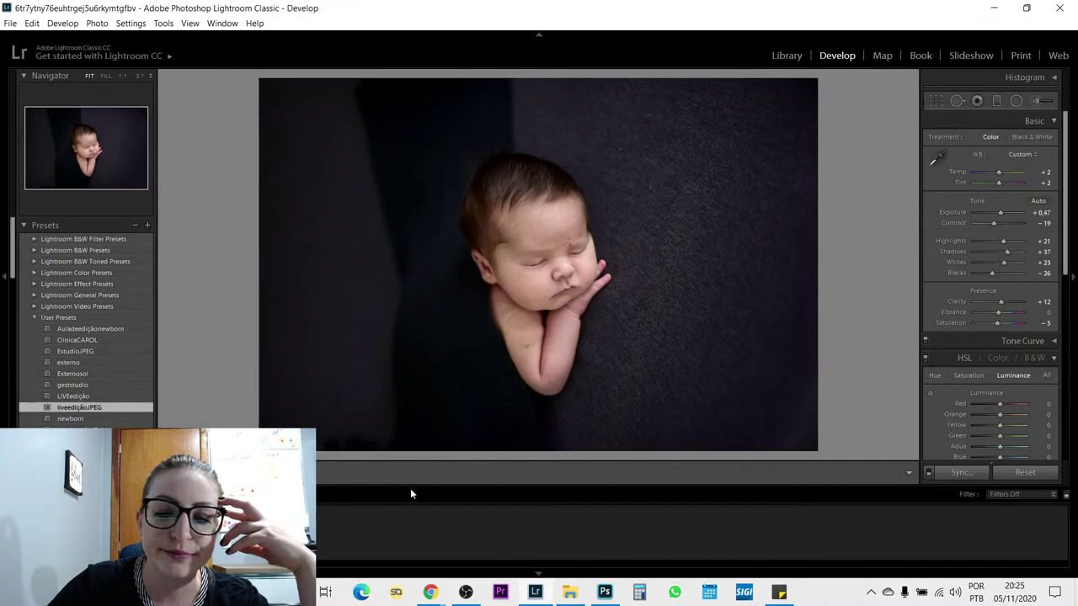
pyautogui.click(466, 592)
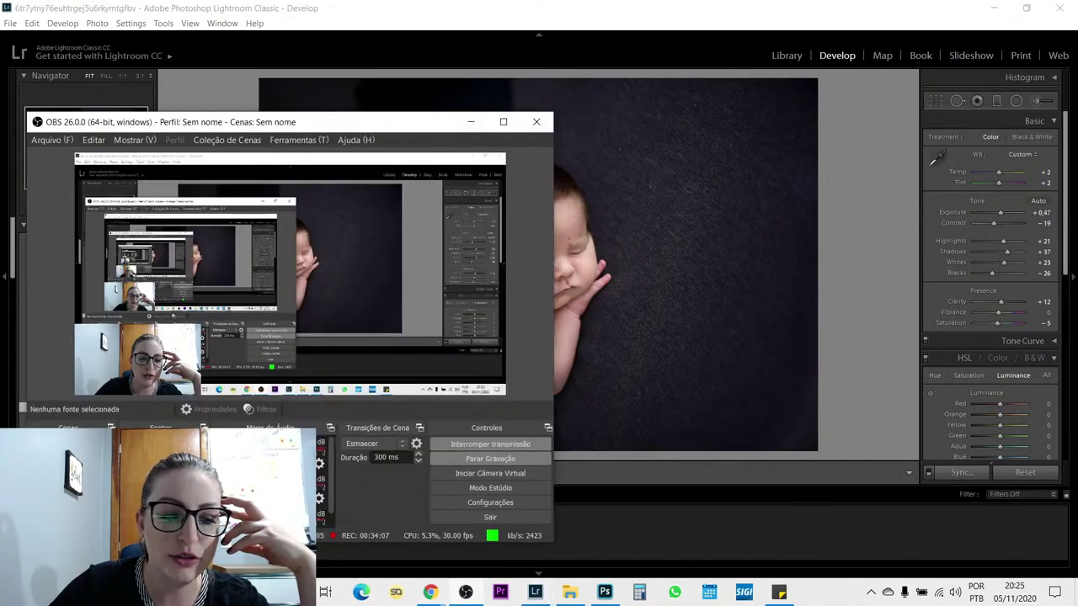
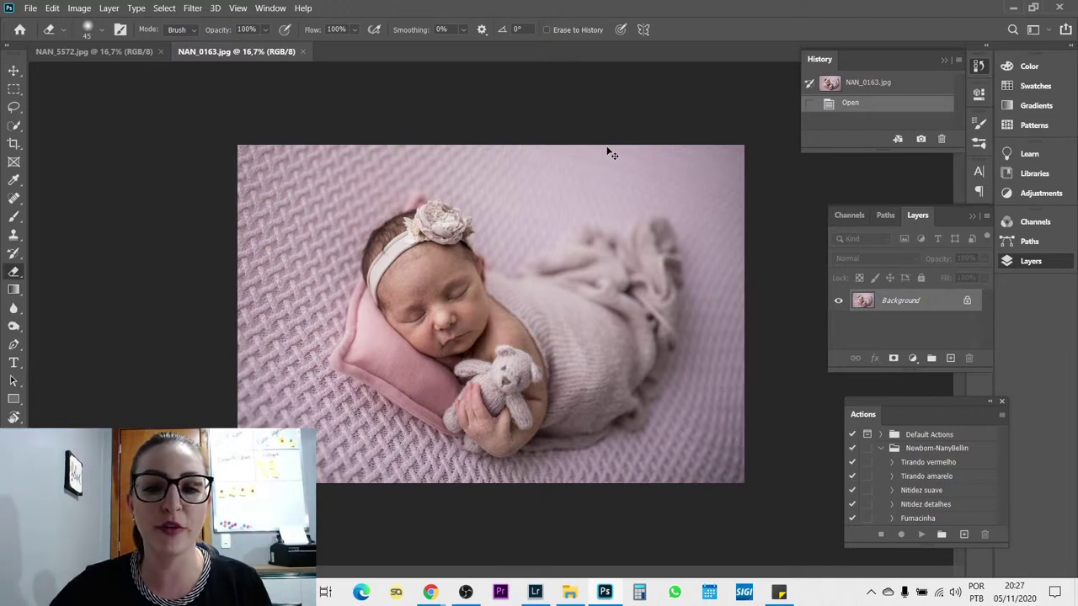
# - In Photoshop's File Handling preferences, open the Camera Raw preferences and check the graphics processor option under Performance
pyautogui.hotkey('ctrl', 'k')
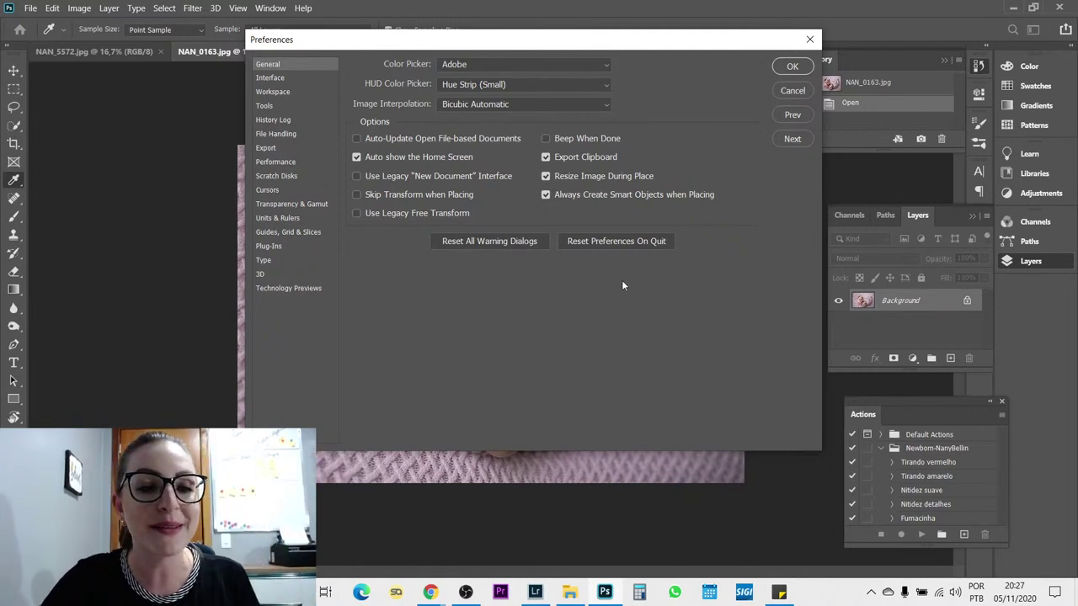
pyautogui.click(289, 92)
pyautogui.click(289, 79)
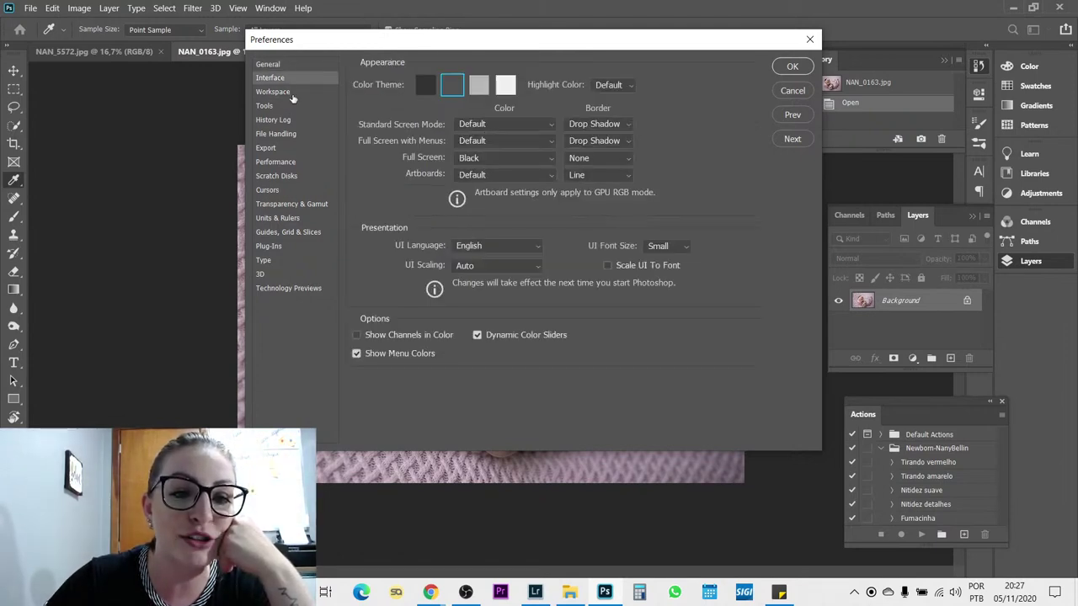
pyautogui.click(296, 136)
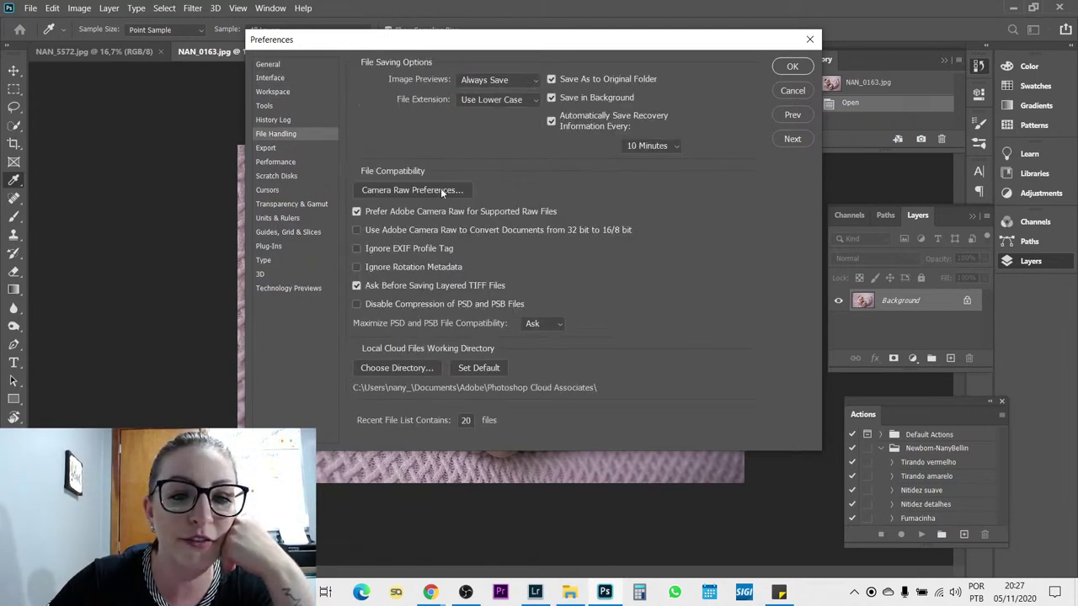
pyautogui.click(431, 192)
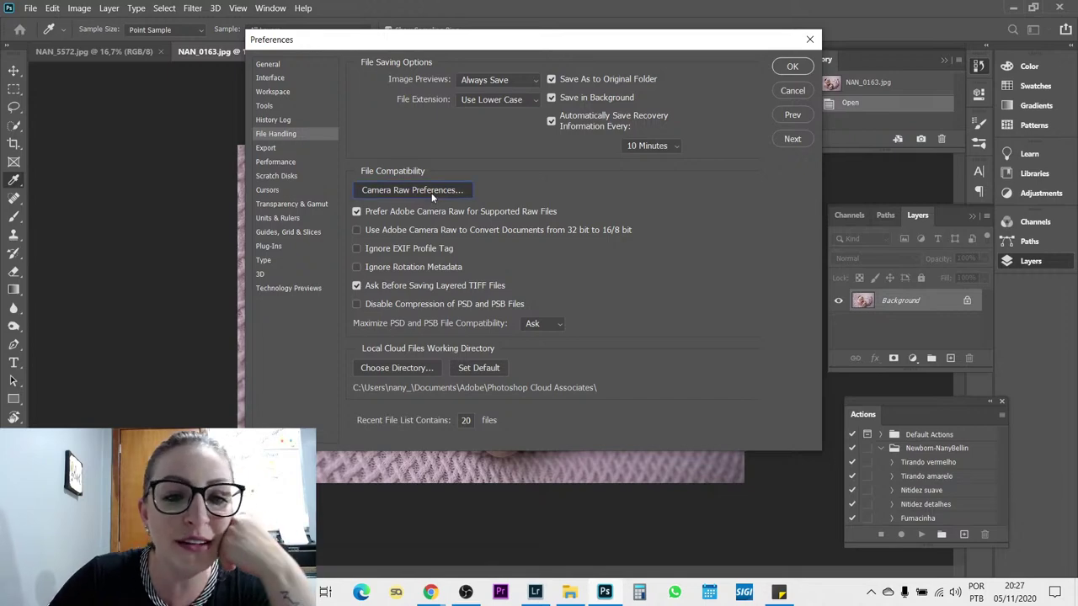
pyautogui.click(345, 156)
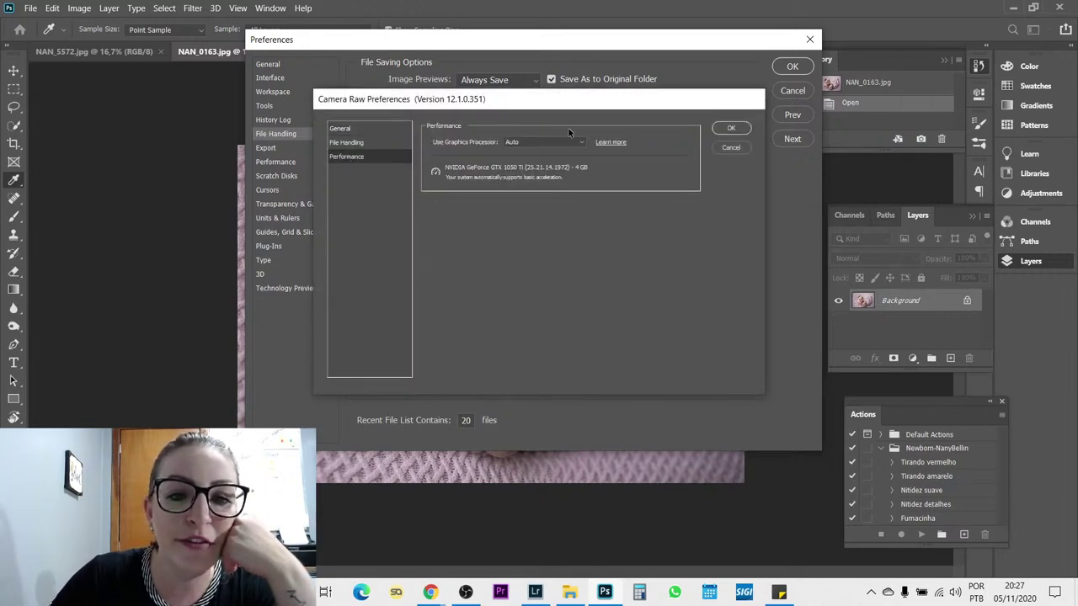
pyautogui.click(548, 141)
pyautogui.click(556, 148)
# - Set Camera Raw's JPEG handling to automatically open all supported JPEGs and confirm both preference dialogs
pyautogui.click(347, 144)
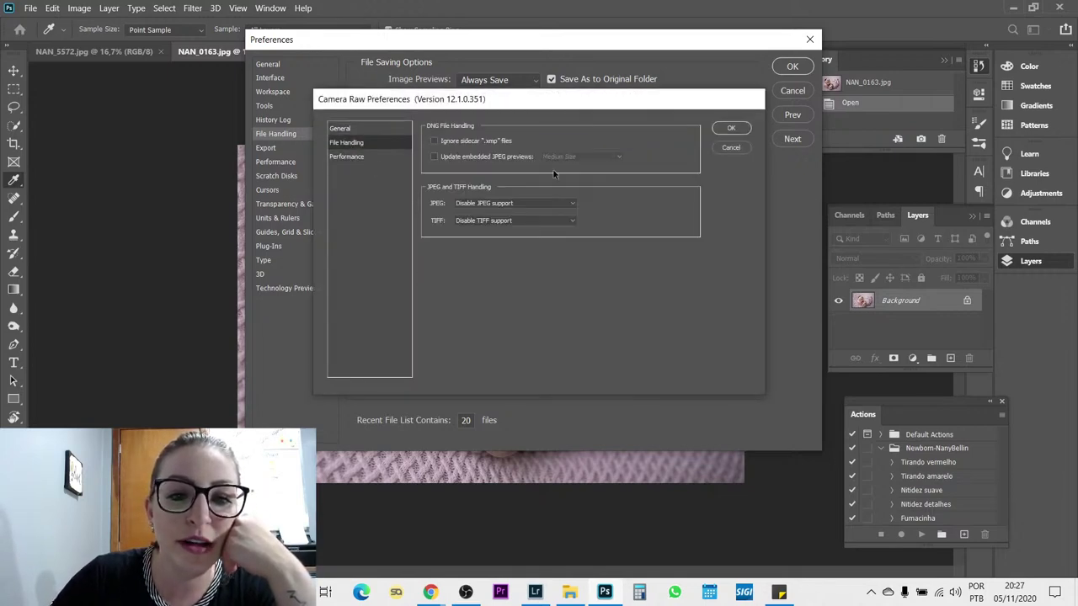
pyautogui.click(526, 203)
pyautogui.click(526, 230)
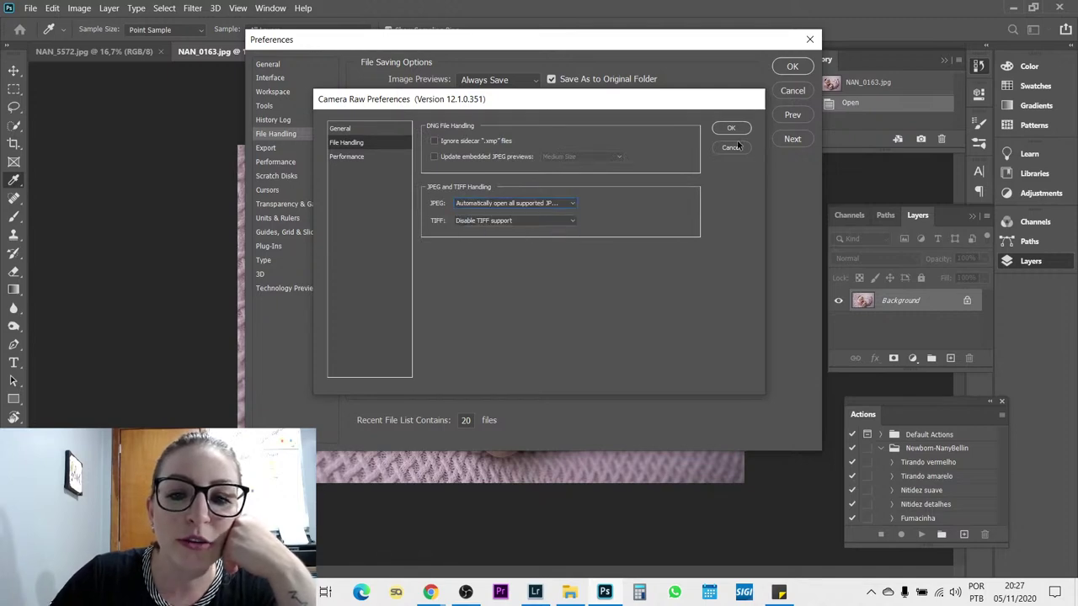
pyautogui.click(729, 128)
pyautogui.click(792, 66)
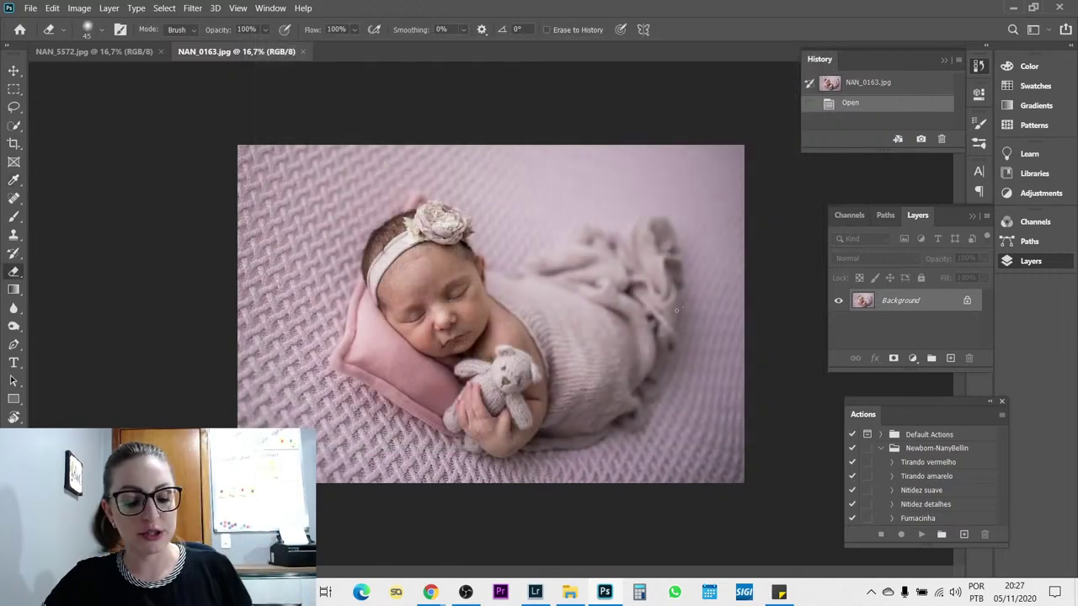
# - Close NAN_5572.jpg and NAN_0163.jpg, and open NAN_5572.jpg from the semlogo folder in Camera Raw
pyautogui.click(570, 592)
pyautogui.moveTo(344, 147); pyautogui.dragTo(586, 58)
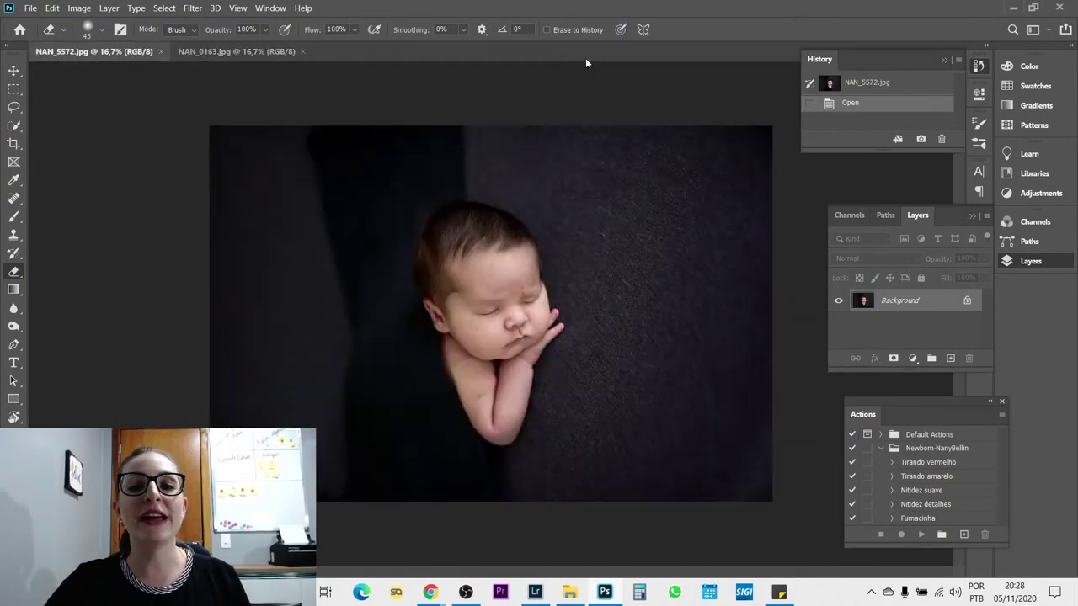
pyautogui.click(163, 53)
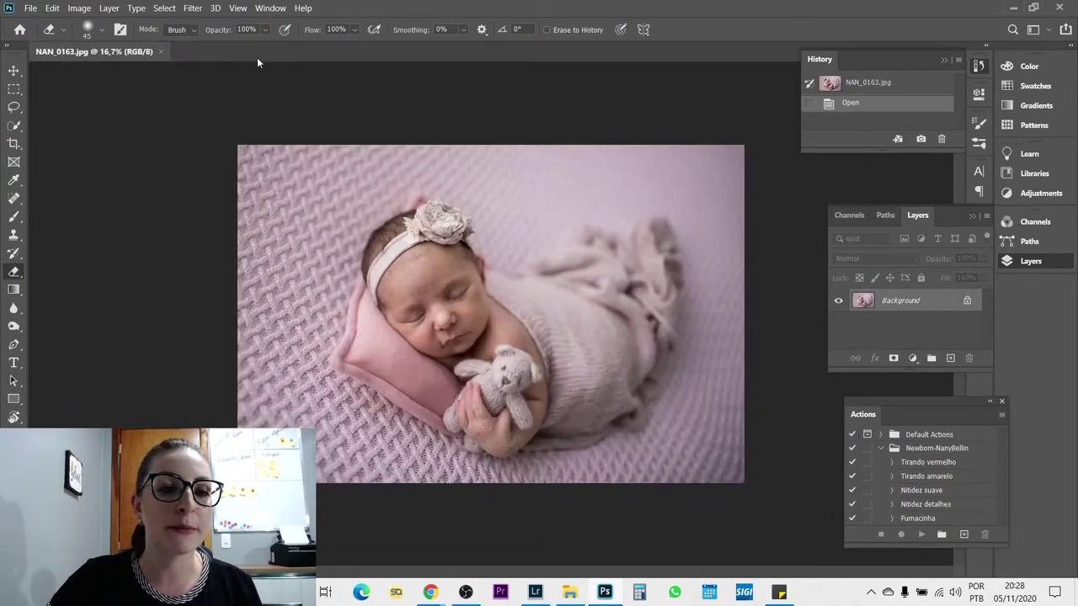
pyautogui.click(163, 52)
pyautogui.click(569, 592)
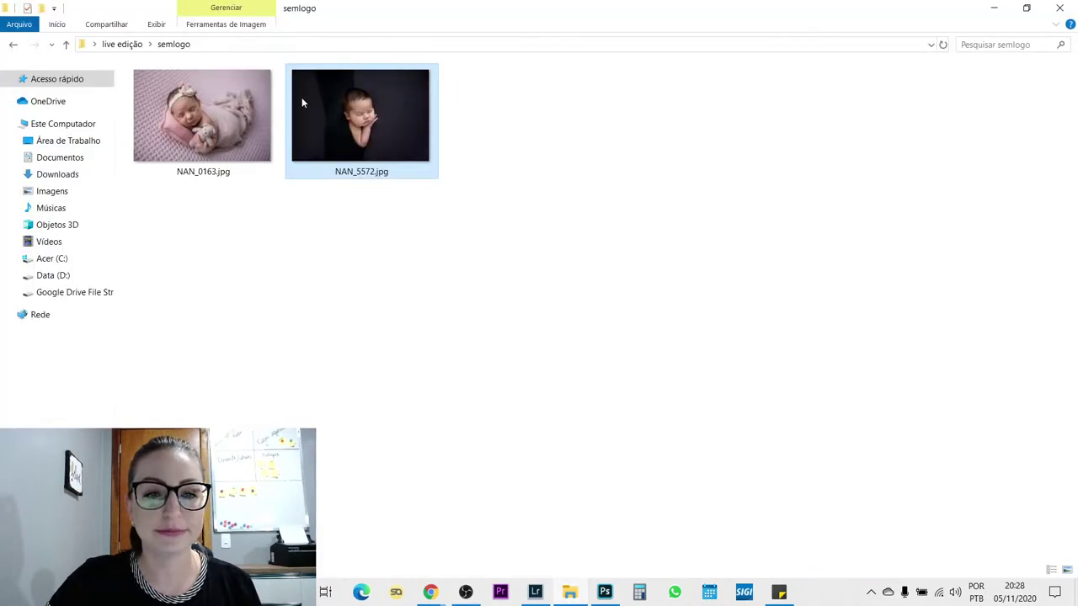
pyautogui.moveTo(302, 105); pyautogui.dragTo(594, 150)
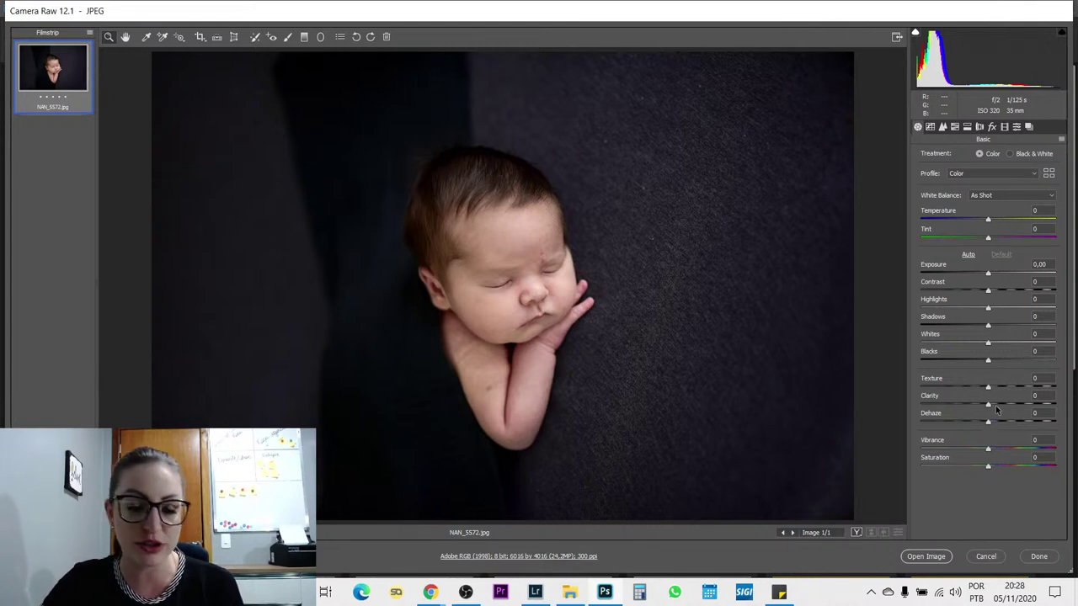
# - Look through the Camera Raw adjustment groups from Tone Curve to Split Toning, and leave Camera Raw without opening the image
pyautogui.click(930, 127)
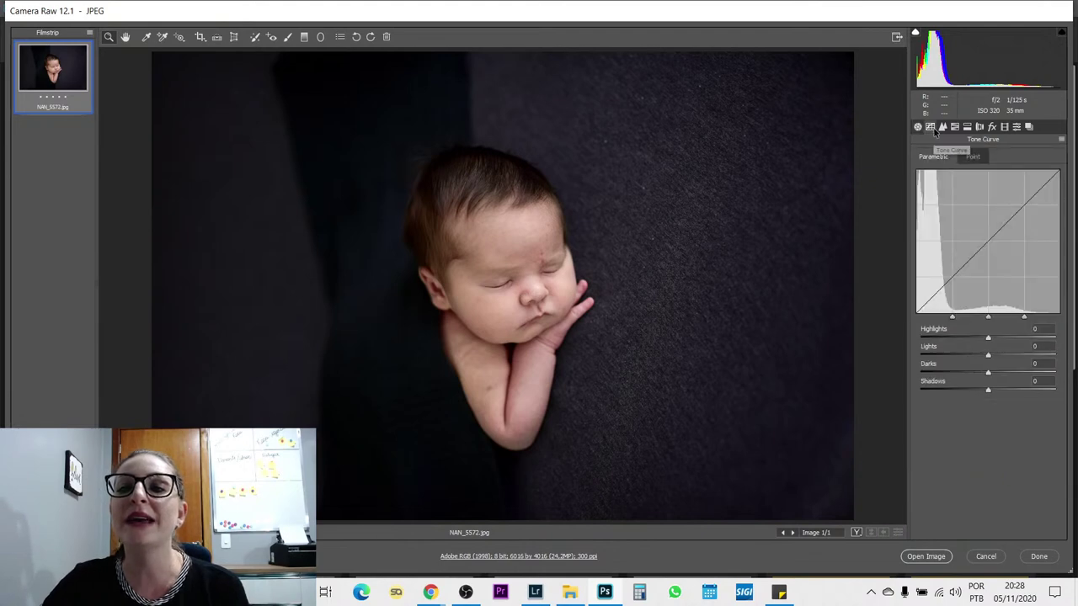
pyautogui.click(944, 127)
pyautogui.click(955, 127)
pyautogui.click(967, 128)
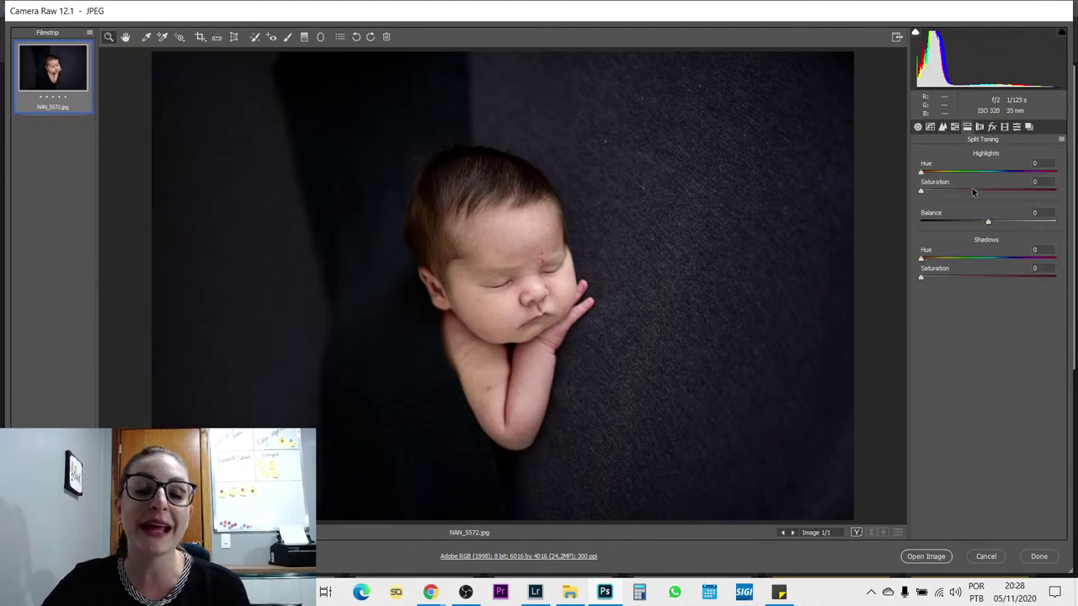
pyautogui.click(985, 558)
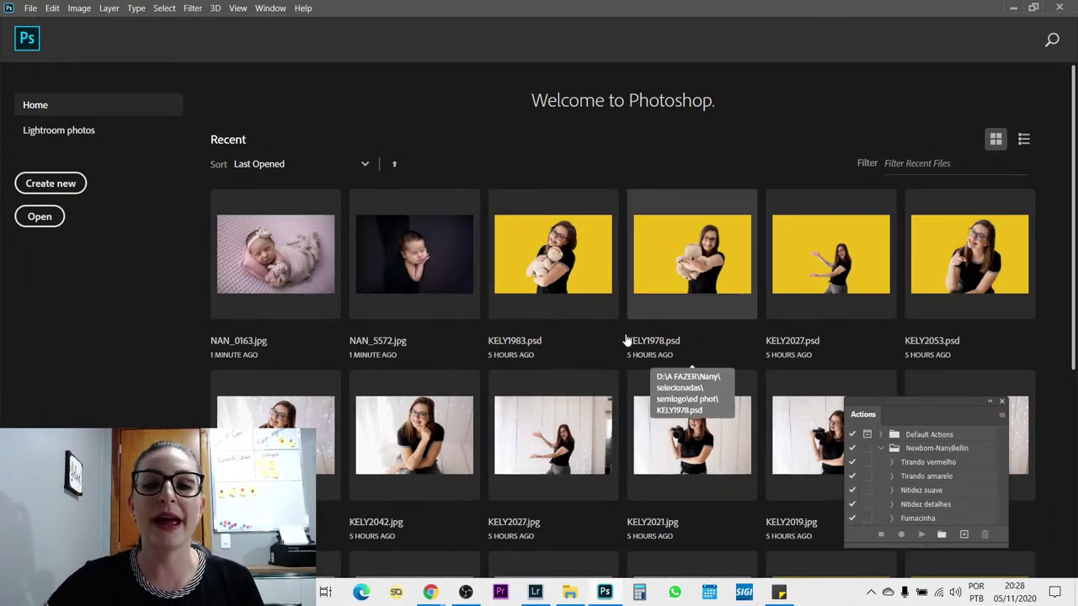
# - In the File Handling preferences, change Camera Raw's JPEG handling so JPEGs no longer open in Camera Raw, and confirm both dialogs
pyautogui.hotkey('ctrl', 'k')
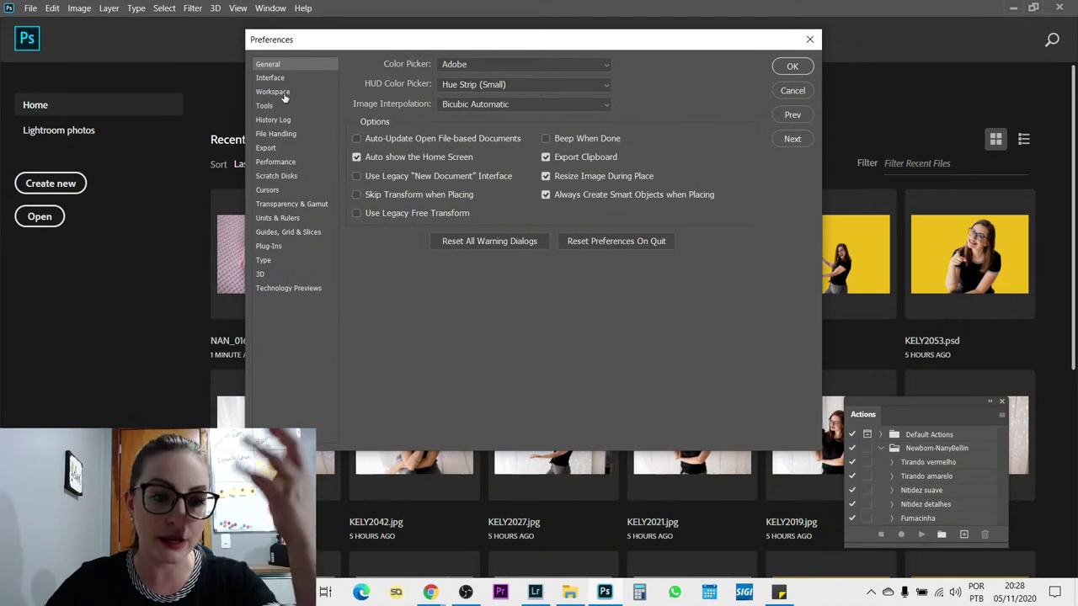
pyautogui.click(290, 134)
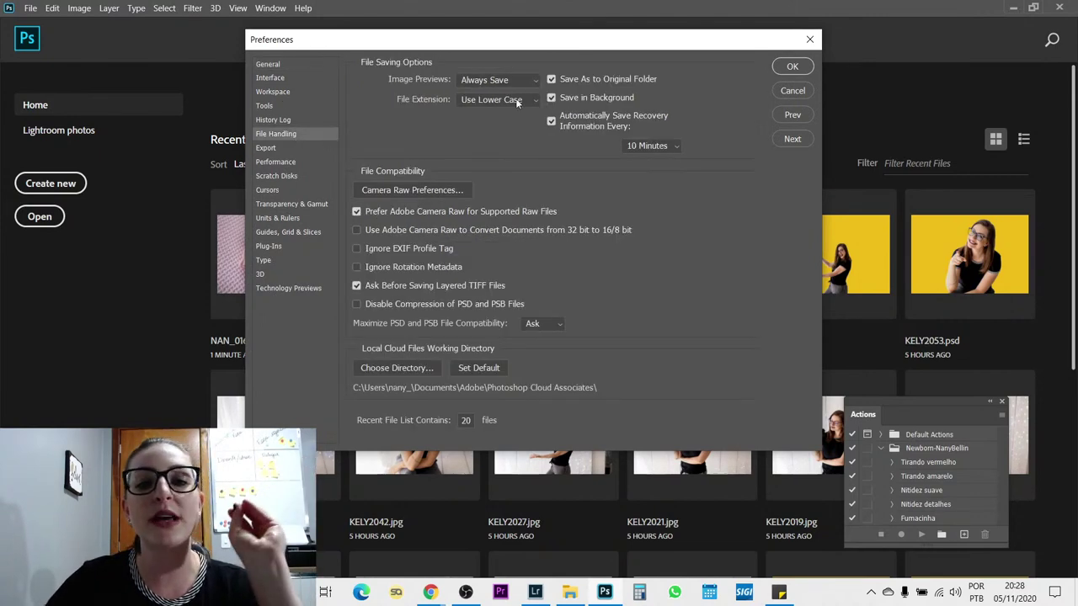
pyautogui.click(417, 190)
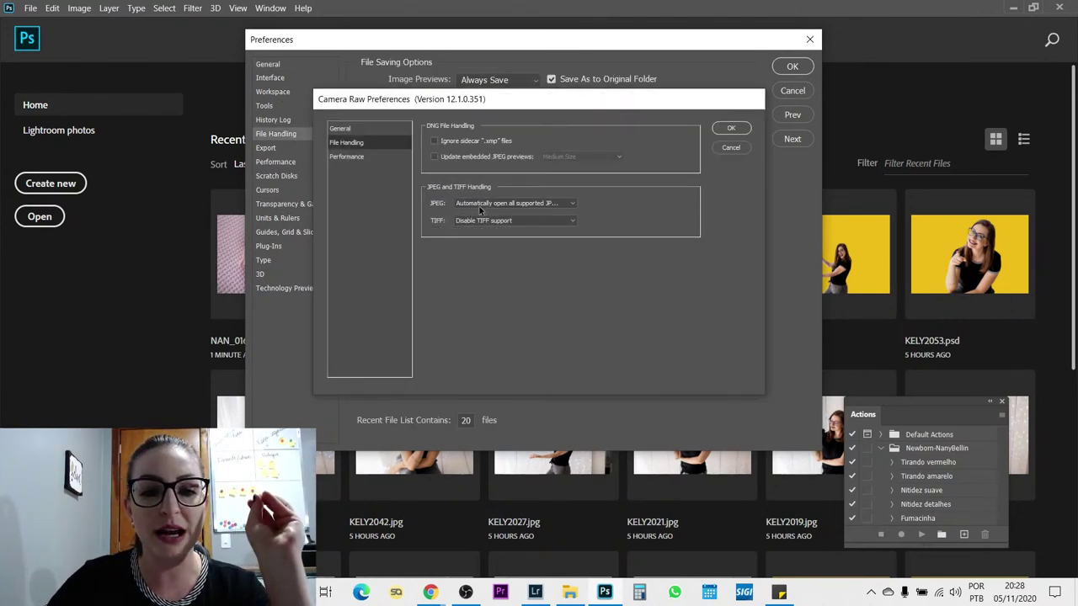
pyautogui.click(479, 207)
pyautogui.click(506, 205)
pyautogui.click(729, 128)
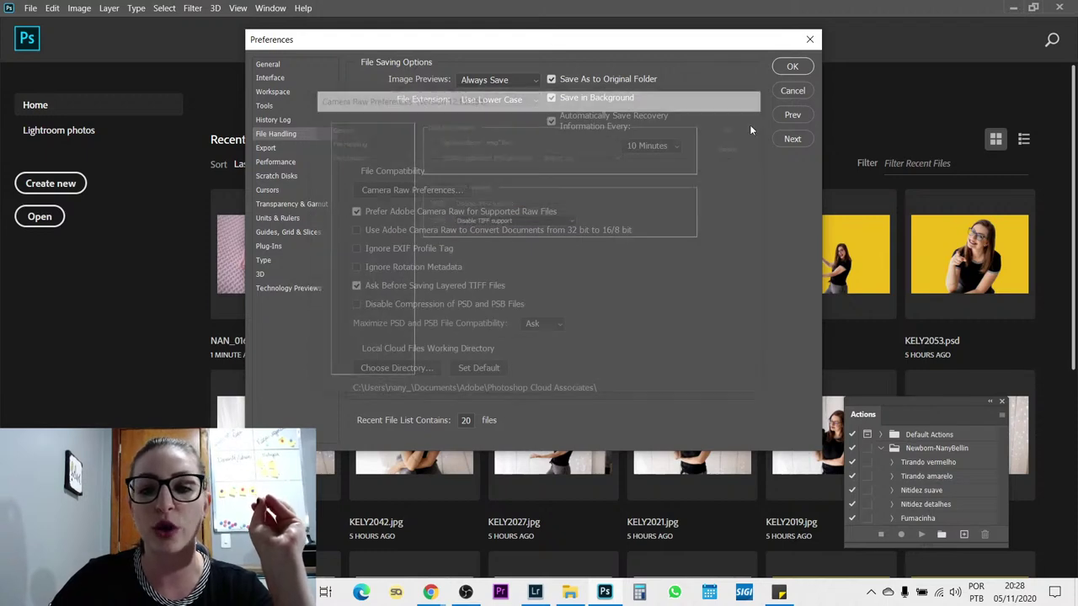
pyautogui.click(788, 69)
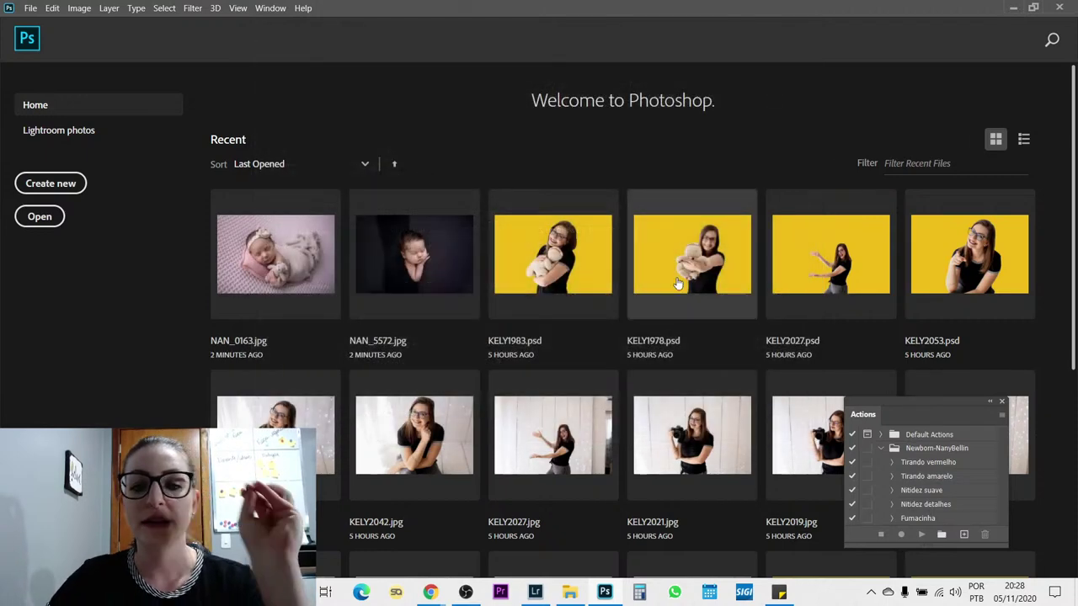
# - Open NAN_5572.jpg and NAN_0163.jpg from the file folder directly in Photoshop, and dock the collapsed Actions panel beside the other panels
pyautogui.click(578, 596)
pyautogui.moveTo(567, 135); pyautogui.dragTo(178, 111)
pyautogui.moveTo(360, 118); pyautogui.dragTo(652, 134)
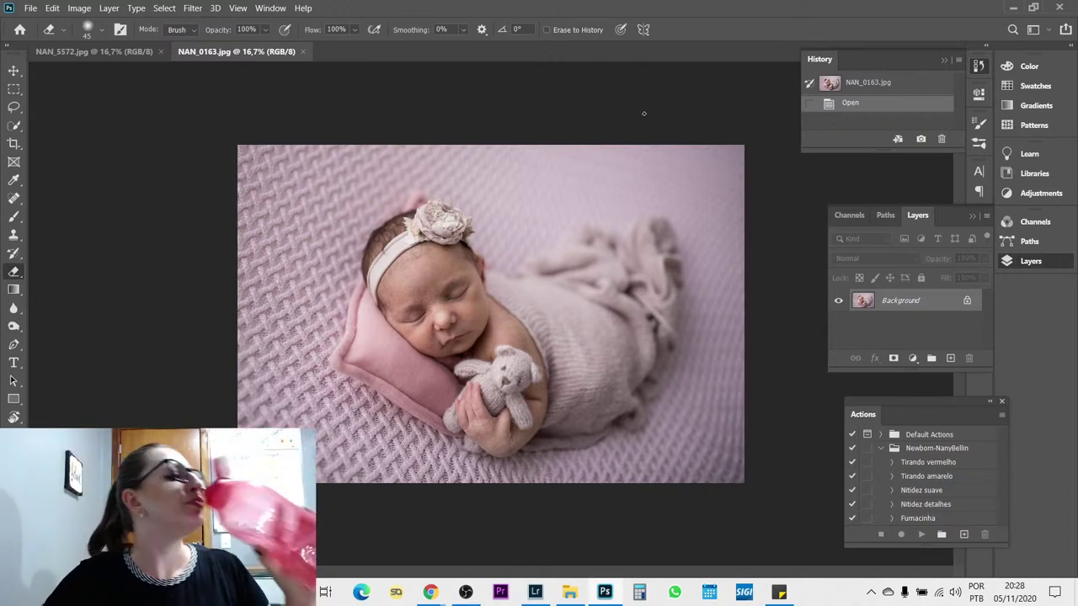
pyautogui.click(991, 402)
pyautogui.moveTo(878, 400); pyautogui.dragTo(1030, 380)
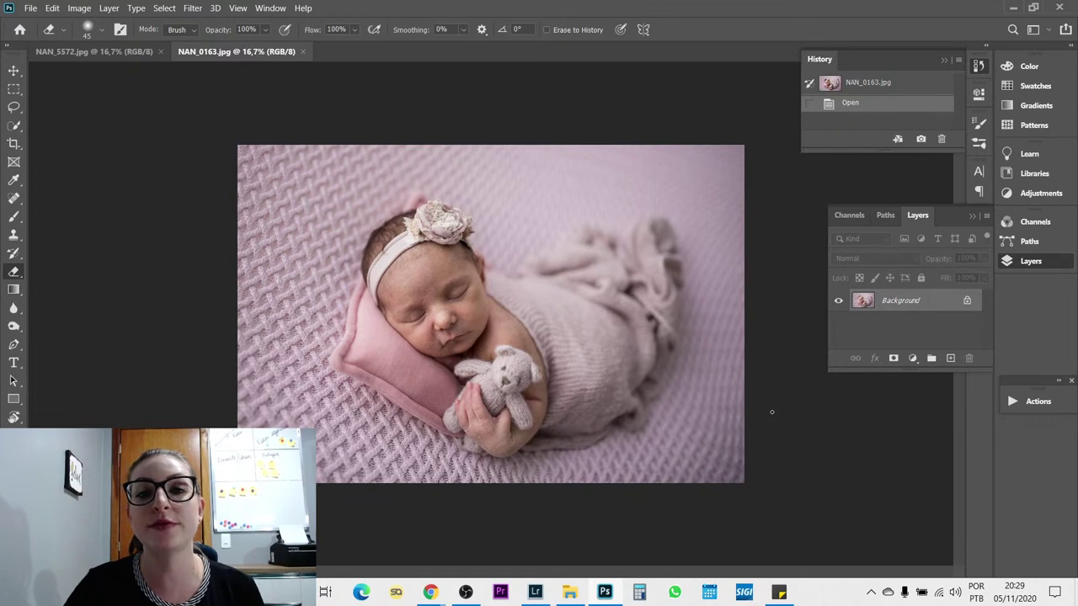
# - Duplicate the Background layer of NAN_0163.jpg, view the Background's layer options including Duplicate Layer, and reselect the copy
pyautogui.hotkey('ctrl', 'j')
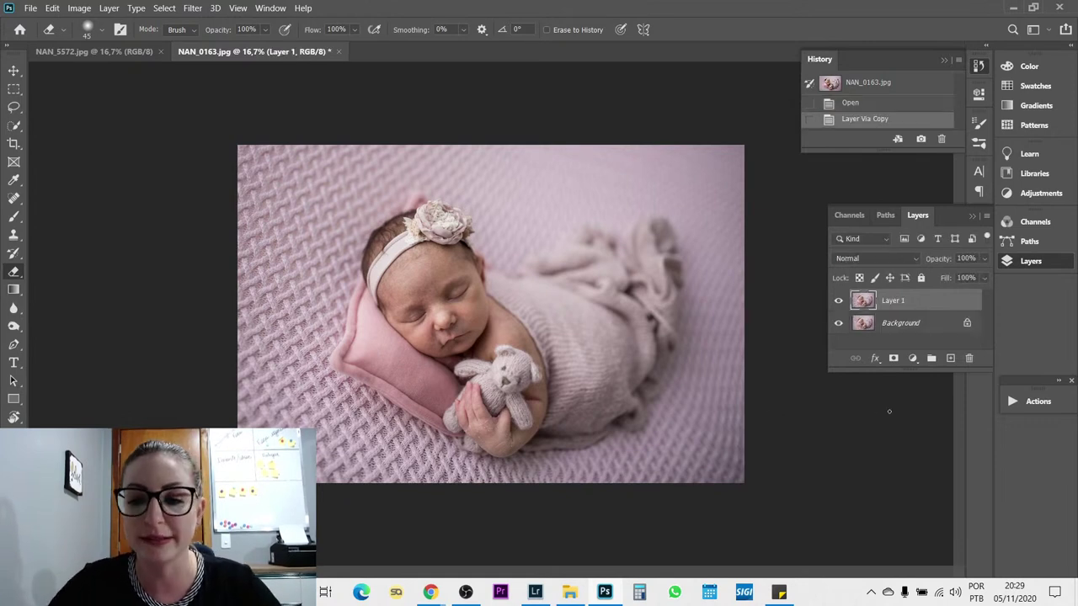
pyautogui.rightClick(931, 321)
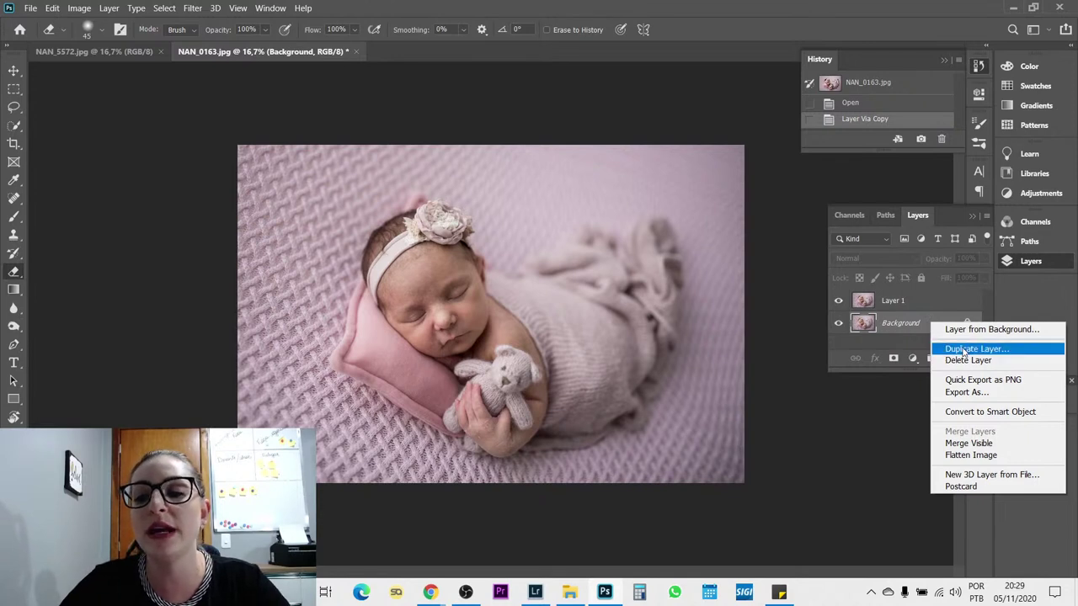
pyautogui.click(901, 327)
pyautogui.click(918, 307)
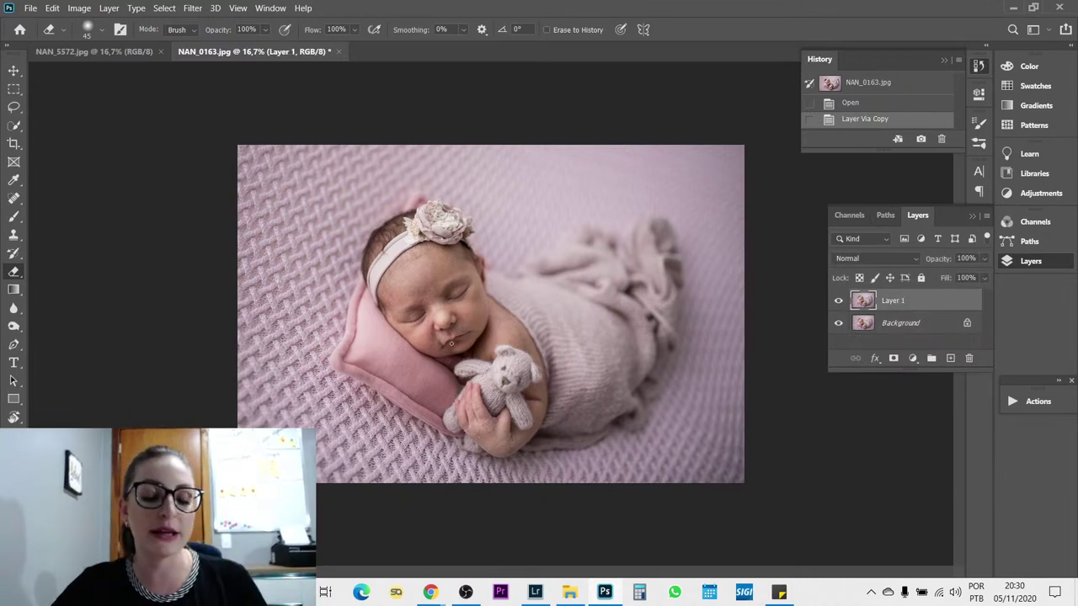
# - Remove the small skin flakes on the baby's temple beside the eyebrow on Layer 1 using the Spot Healing Brush at size 25 to 35
pyautogui.scroll(5, 387, 316)
pyautogui.scroll(4, 387, 317)
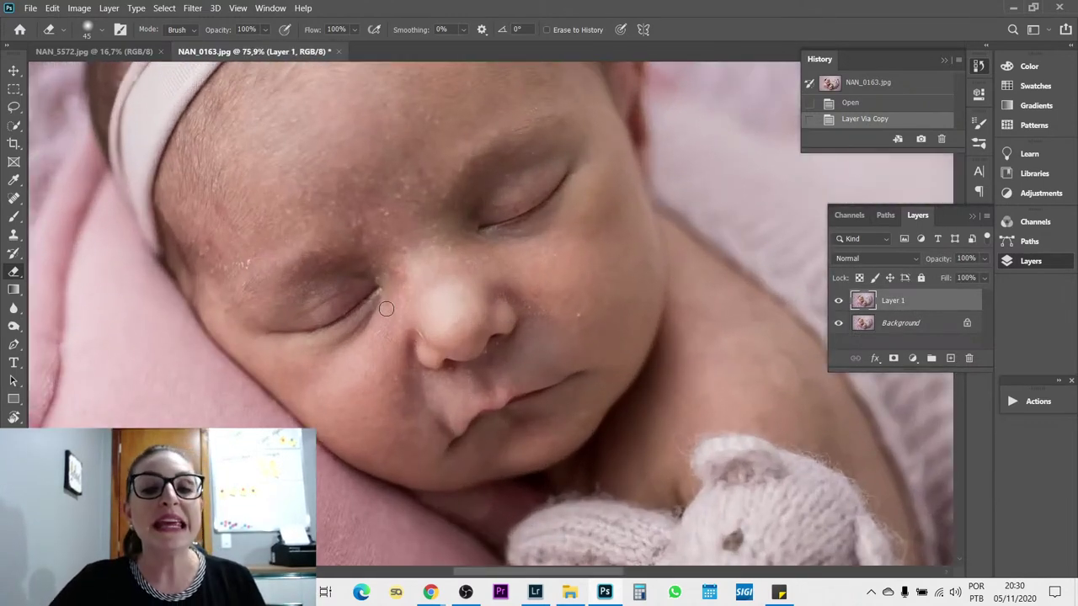
pyautogui.scroll(3, 420, 299)
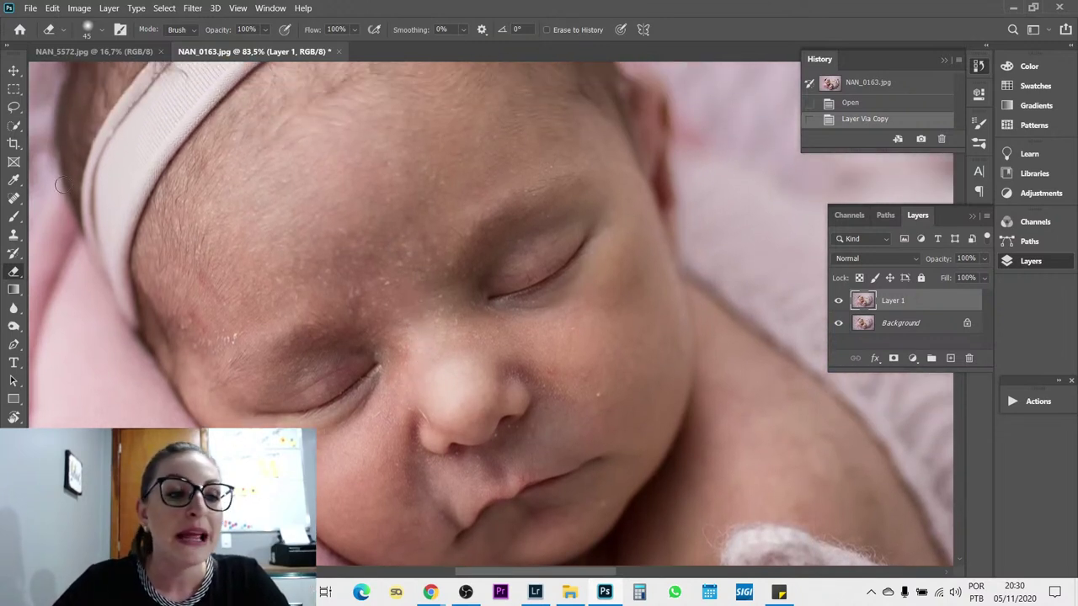
pyautogui.click(13, 199)
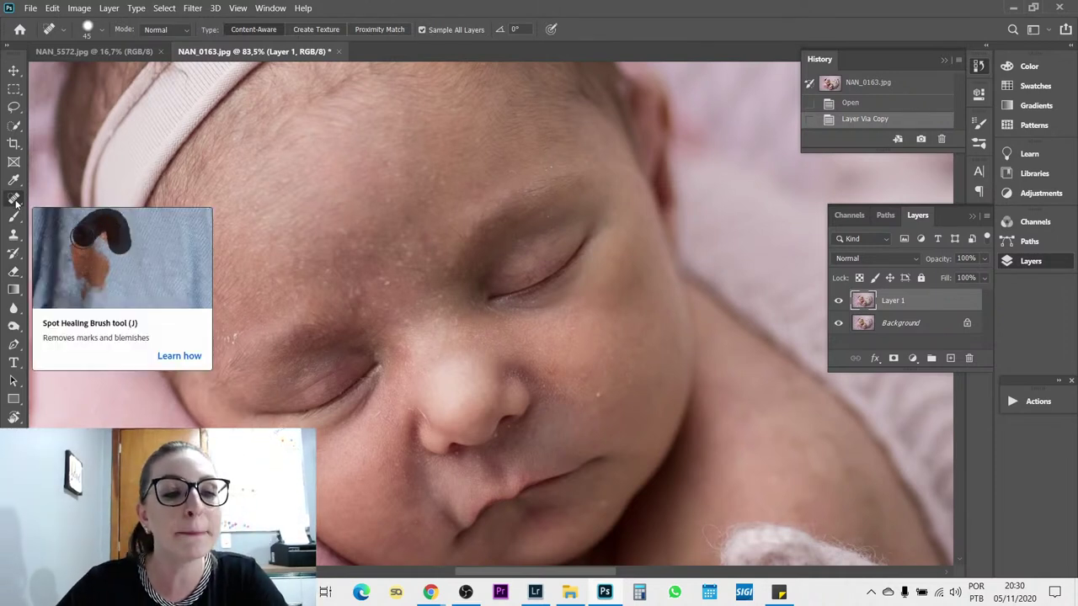
pyautogui.rightClick(15, 202)
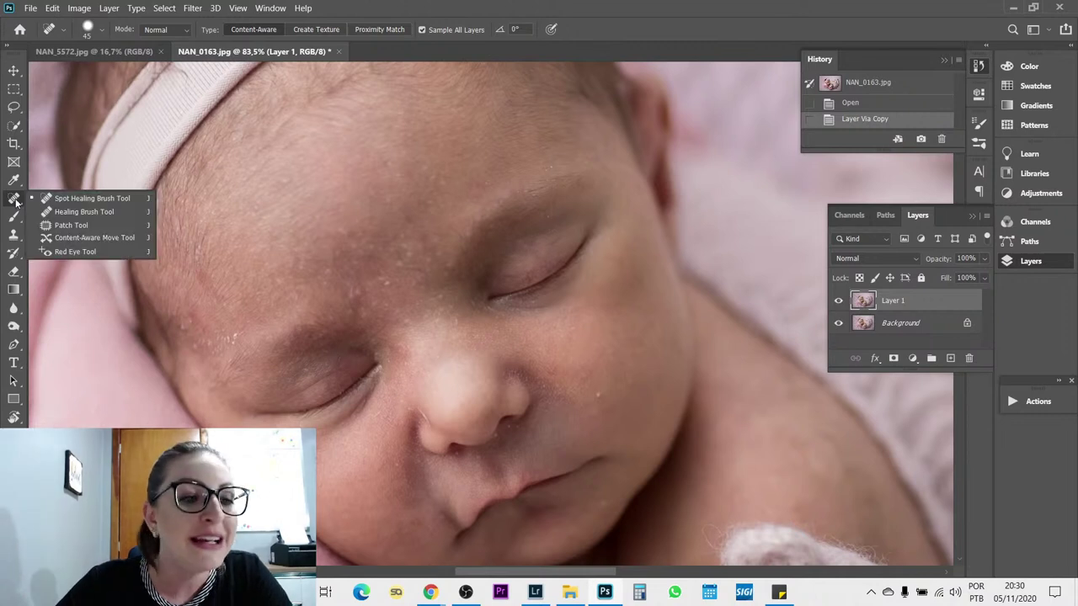
pyautogui.click(121, 198)
pyautogui.press('[')
pyautogui.press('[')
pyautogui.press('[')
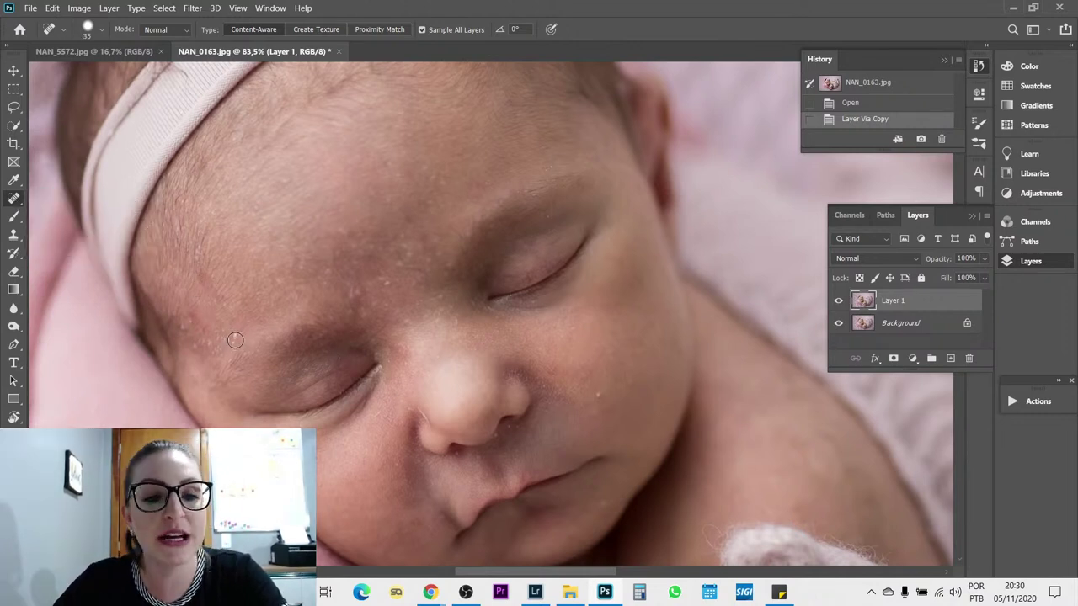
pyautogui.click(235, 339)
pyautogui.click(230, 341)
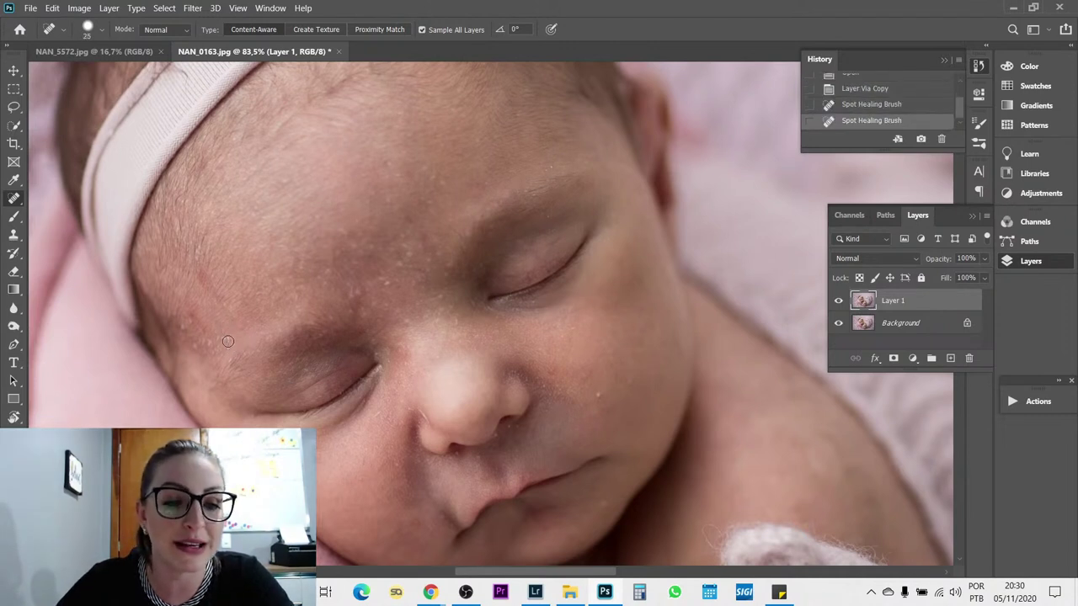
pyautogui.click(227, 353)
pyautogui.click(228, 358)
pyautogui.click(211, 351)
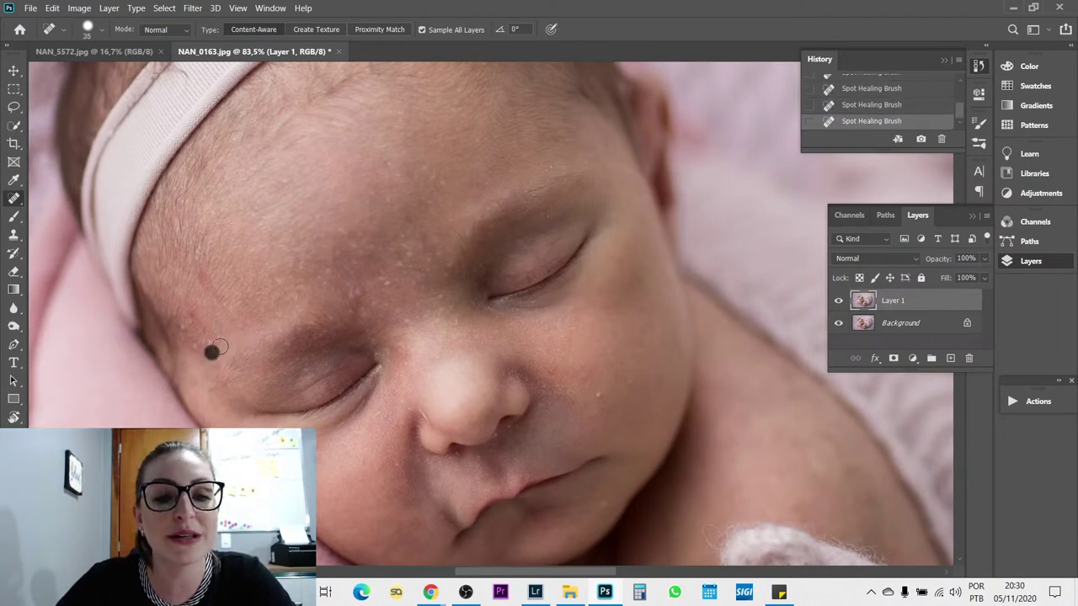
pyautogui.click(216, 340)
pyautogui.click(207, 344)
pyautogui.click(200, 348)
pyautogui.click(192, 329)
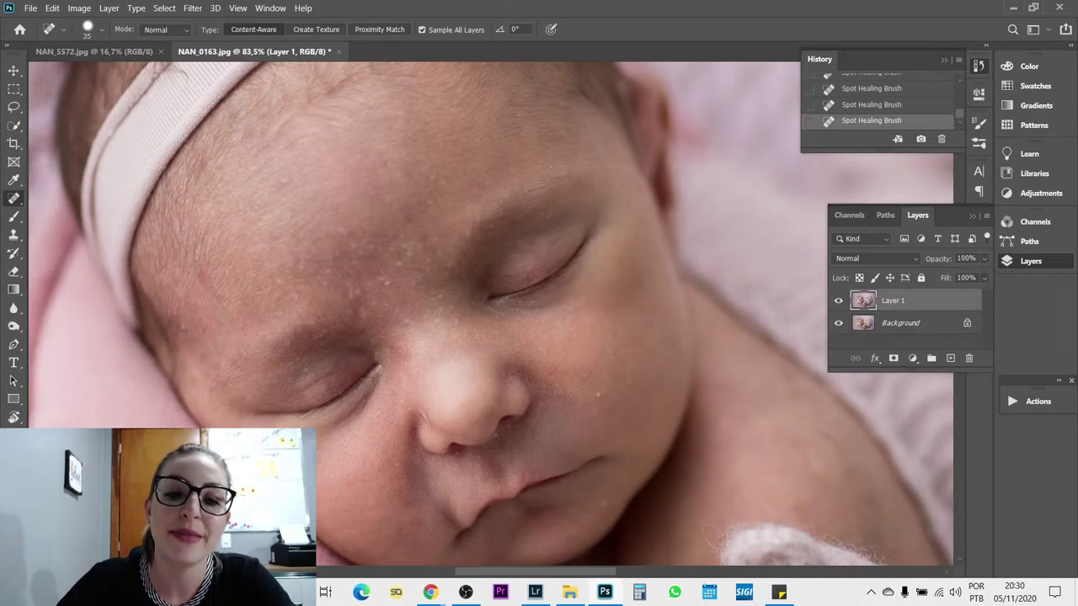
# - Enlarge the Spot Healing Brush to 150 and paint over the skin between the baby's eyebrows with the whole photo in view
pyautogui.press(']')
pyautogui.press(']')
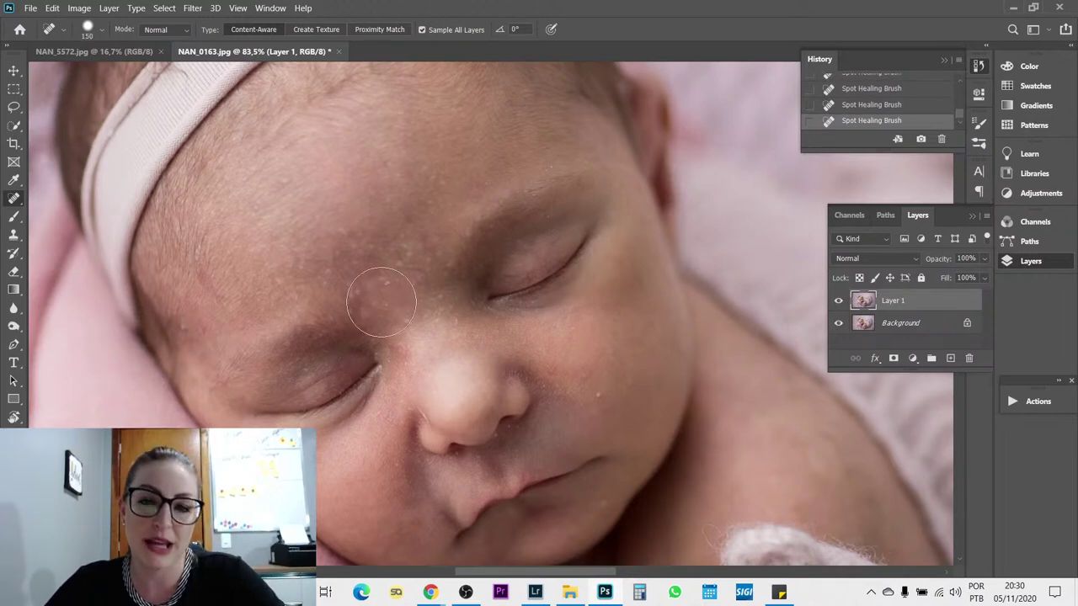
pyautogui.press(']')
pyautogui.press(']')
pyautogui.press(']')
pyautogui.scroll(3, 450, 219)
pyautogui.scroll(-8, 450, 219)
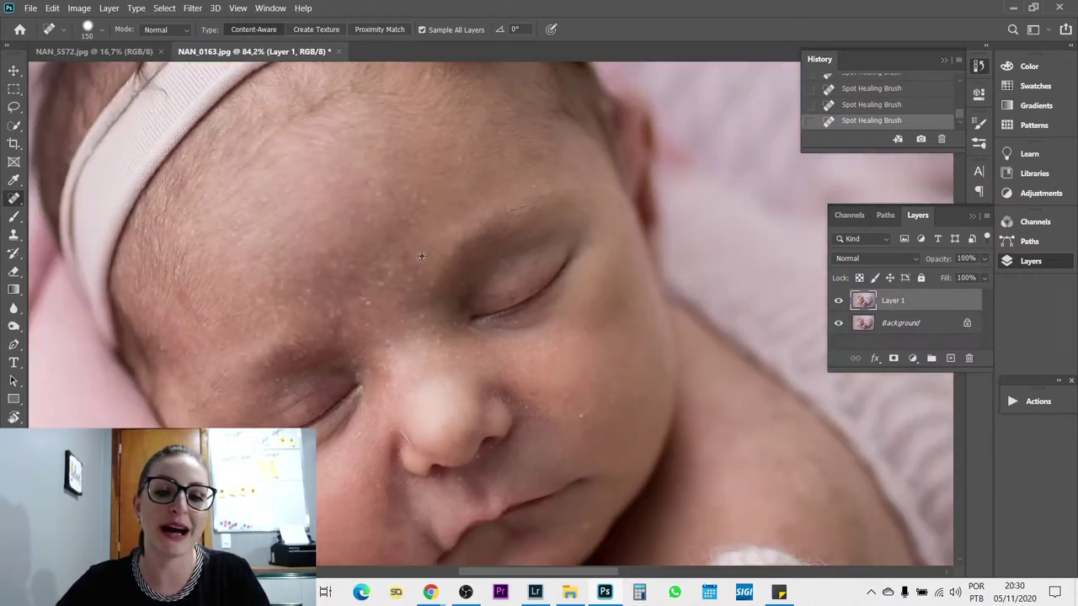
pyautogui.scroll(-1, 430, 254)
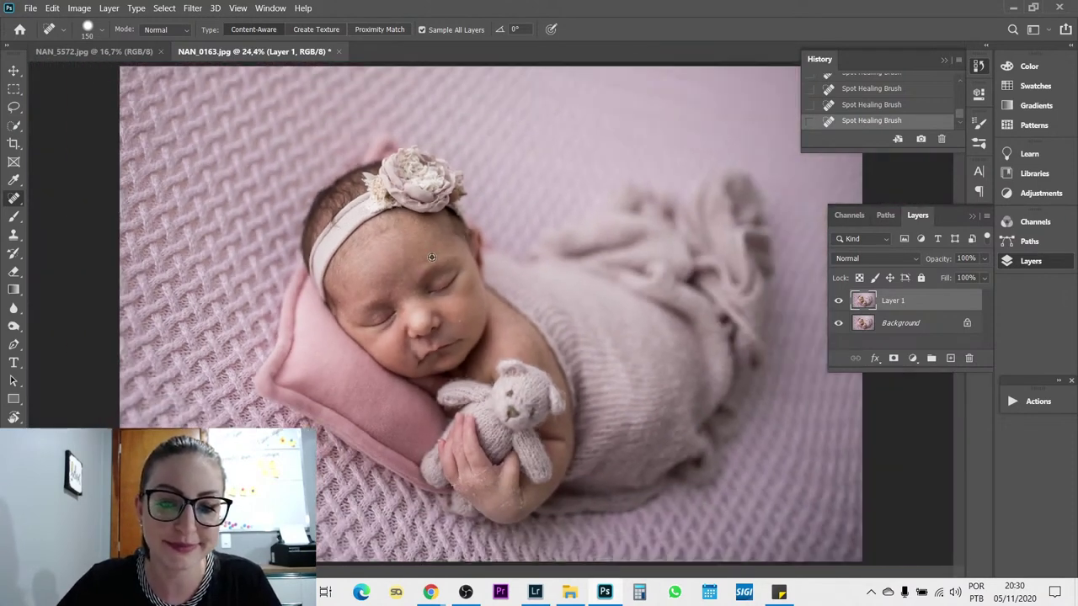
pyautogui.click(399, 287)
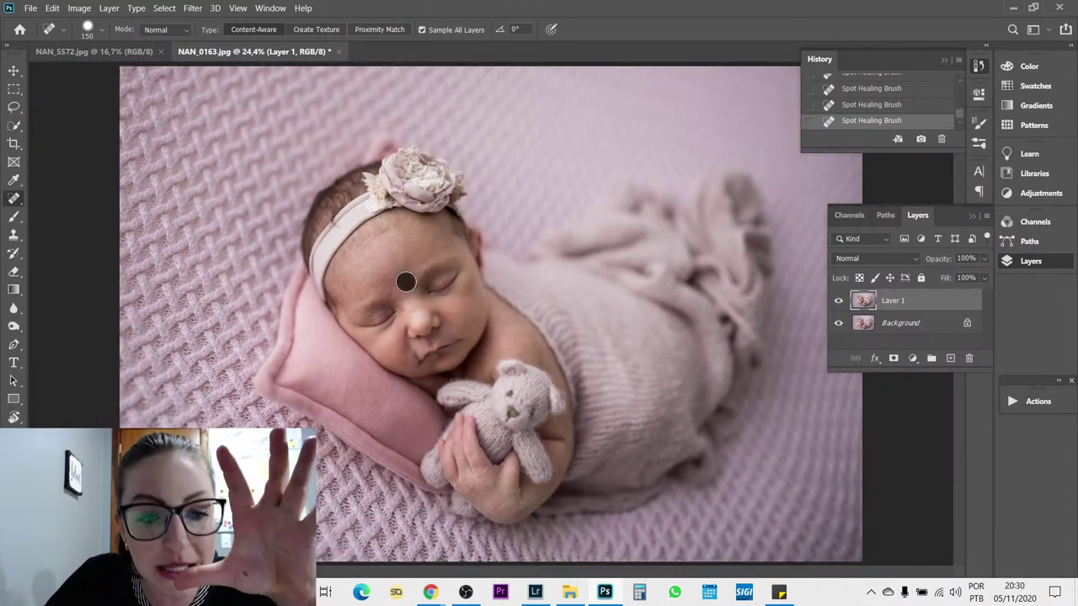
# - Try to heal the skin between the baby's eyebrows with the Spot Healing Brush at 150 px
pyautogui.click(391, 292)
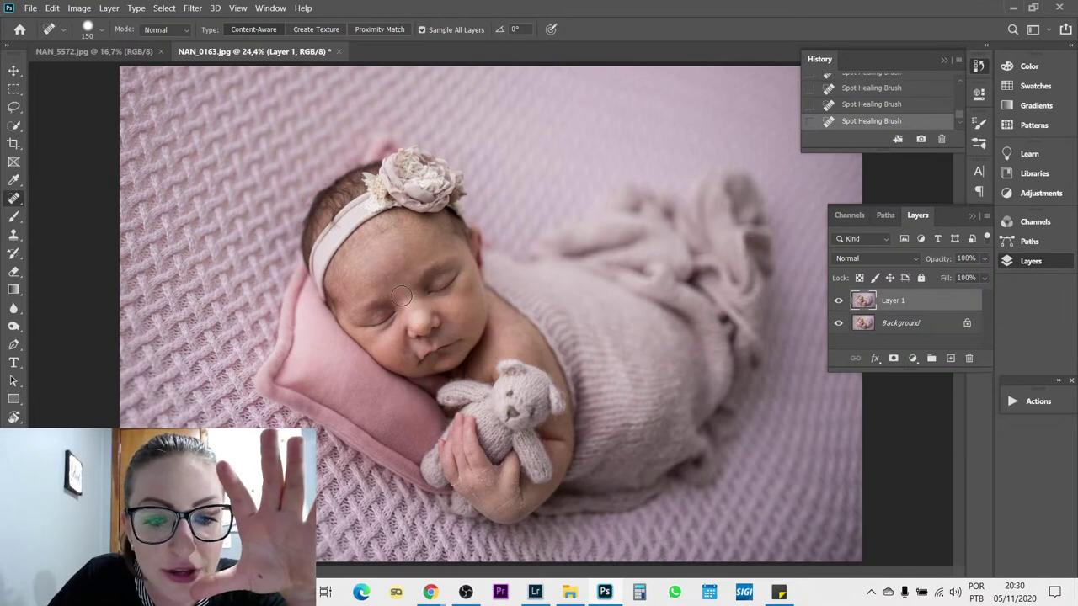
pyautogui.click(403, 296)
pyautogui.click(463, 322)
pyautogui.click(400, 296)
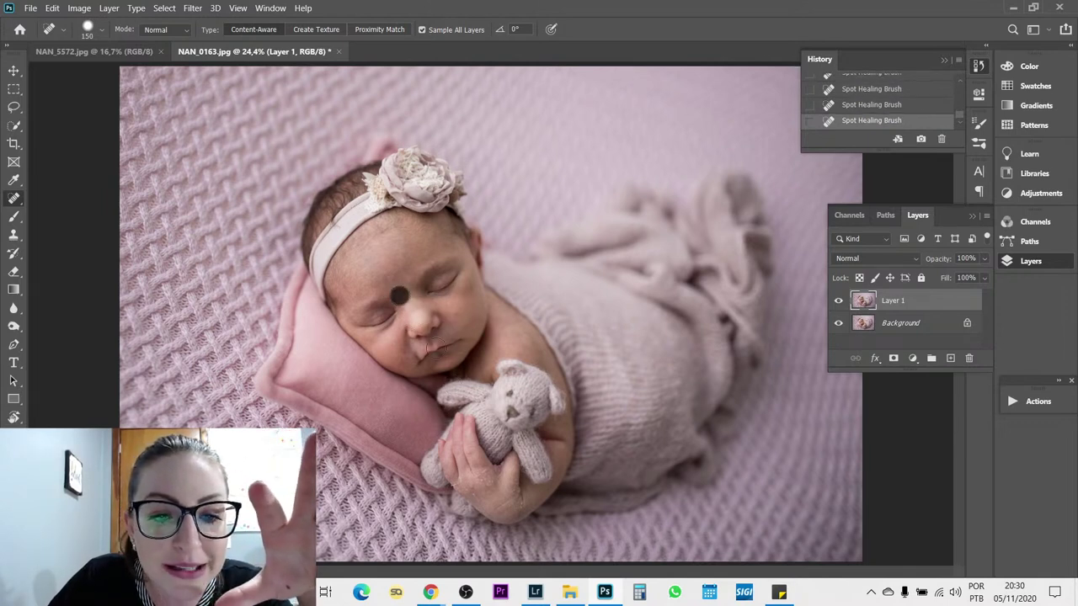
pyautogui.click(342, 285)
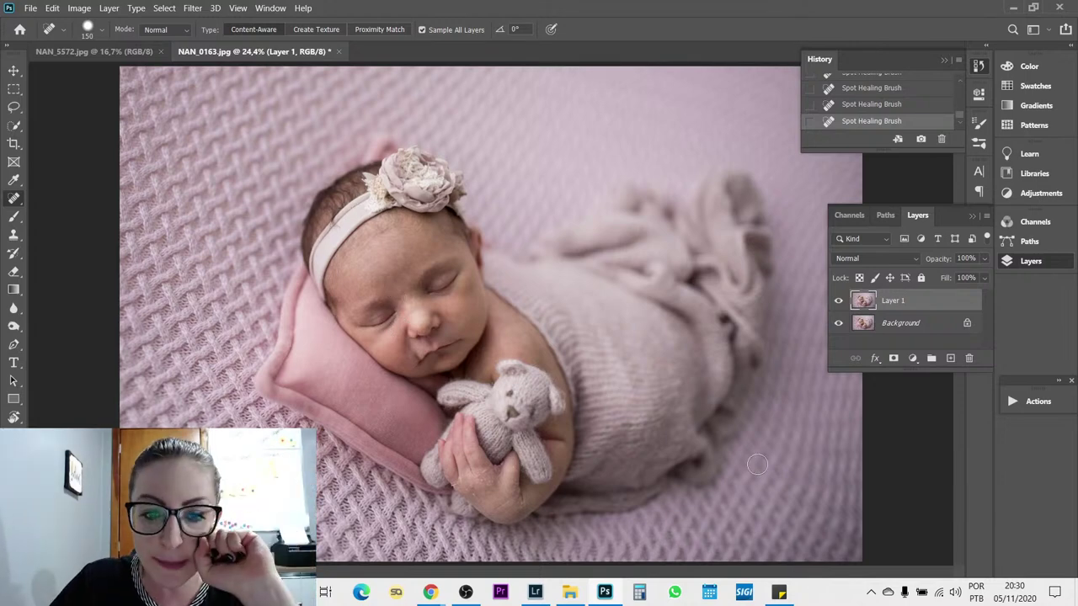
# - Revert the image to the Layer Via Copy history state, discarding the spot healing done since then
pyautogui.scroll(6, 412, 315)
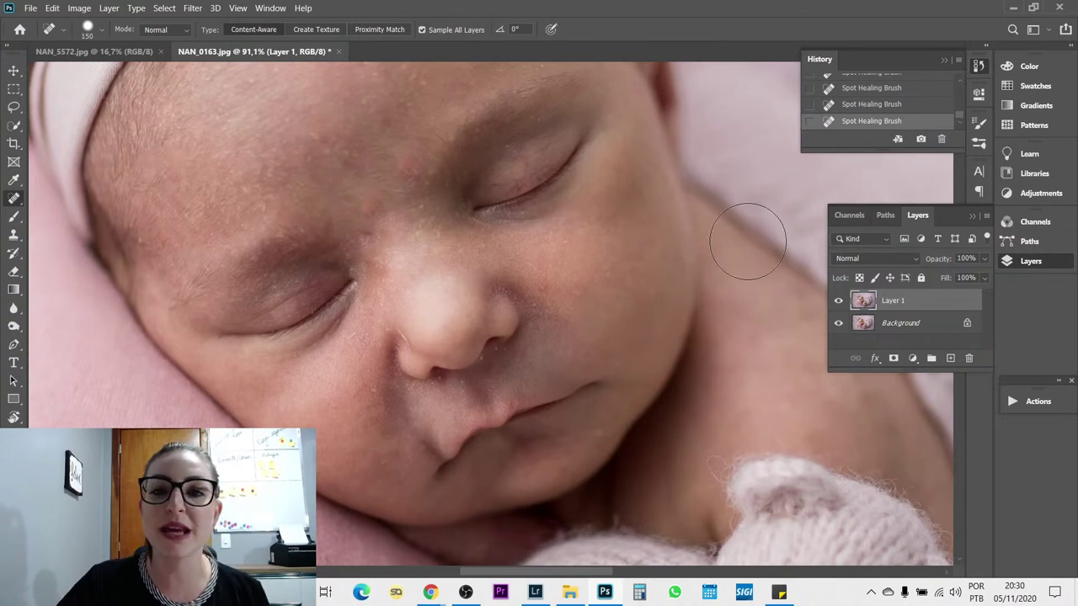
pyautogui.scroll(5, 876, 106)
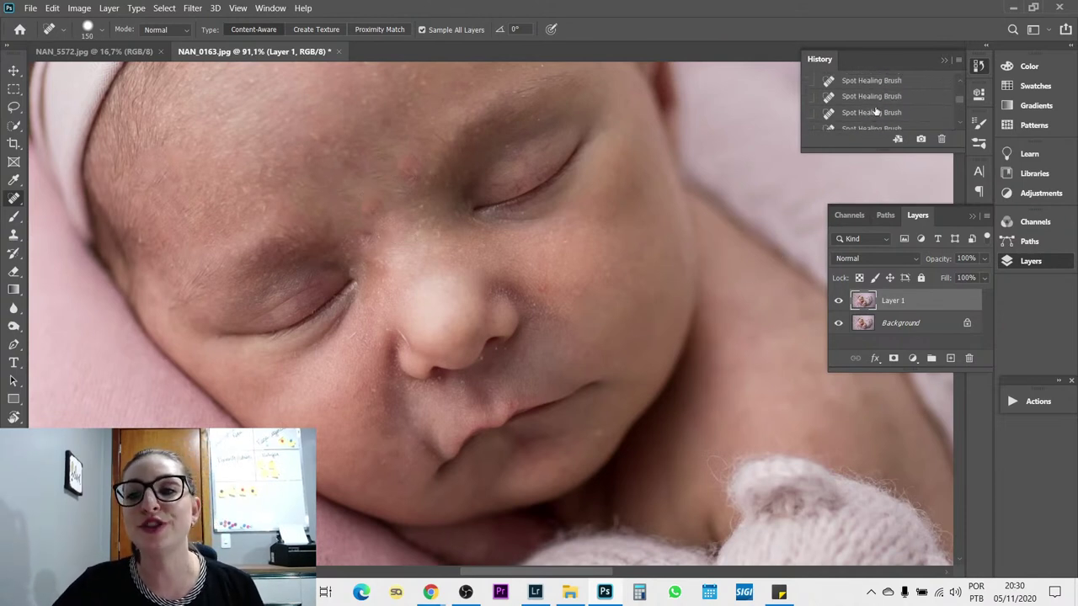
pyautogui.click(876, 95)
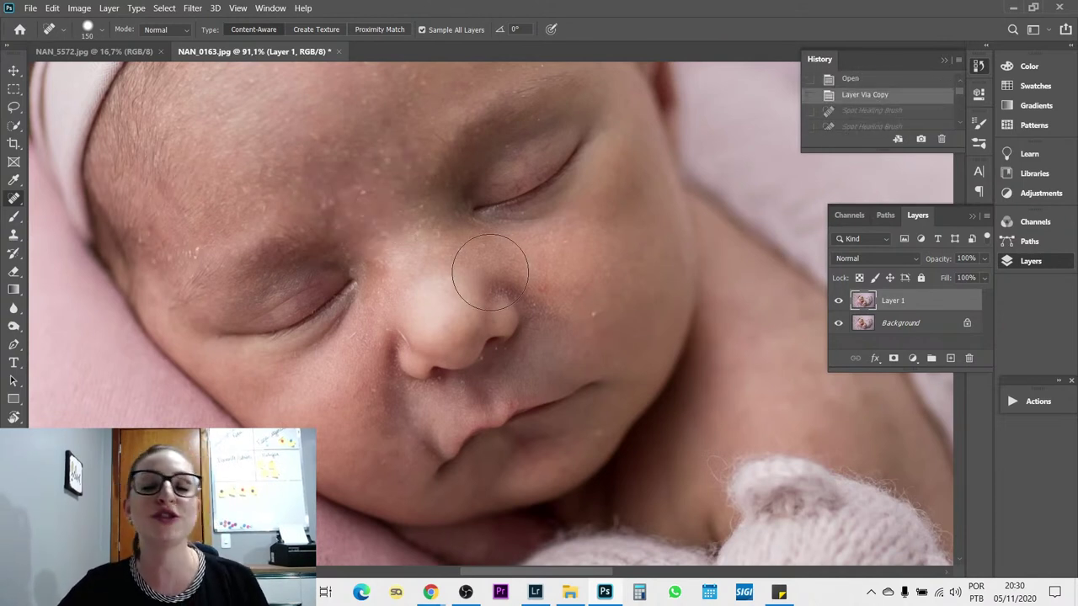
# - Reduce the Spot Healing Brush to 25 px and remove the white flakes between the baby's eyebrows
pyautogui.scroll(3, 474, 278)
pyautogui.scroll(2, 474, 277)
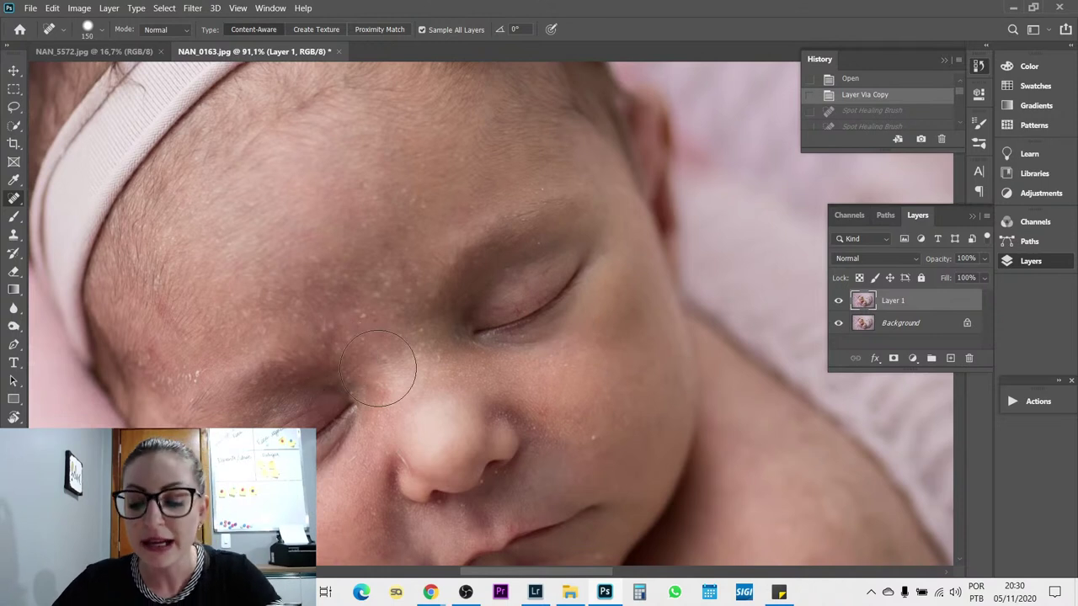
pyautogui.press('[')
pyautogui.press('[')
pyautogui.press('[')
pyautogui.press('[')
pyautogui.press('[')
pyautogui.press('[')
pyautogui.press('[')
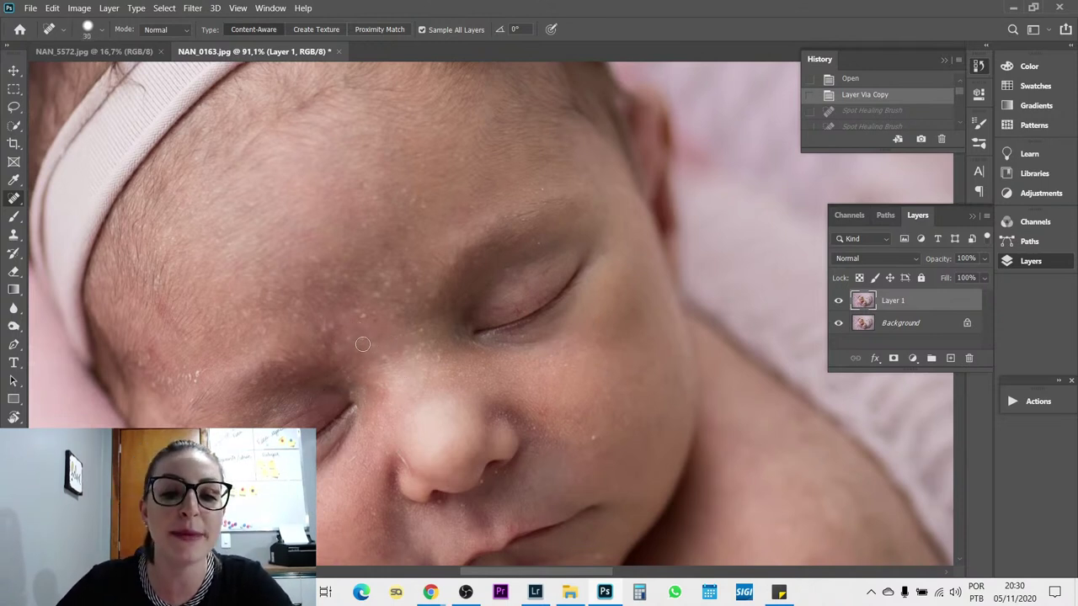
pyautogui.click(362, 343)
pyautogui.click(381, 358)
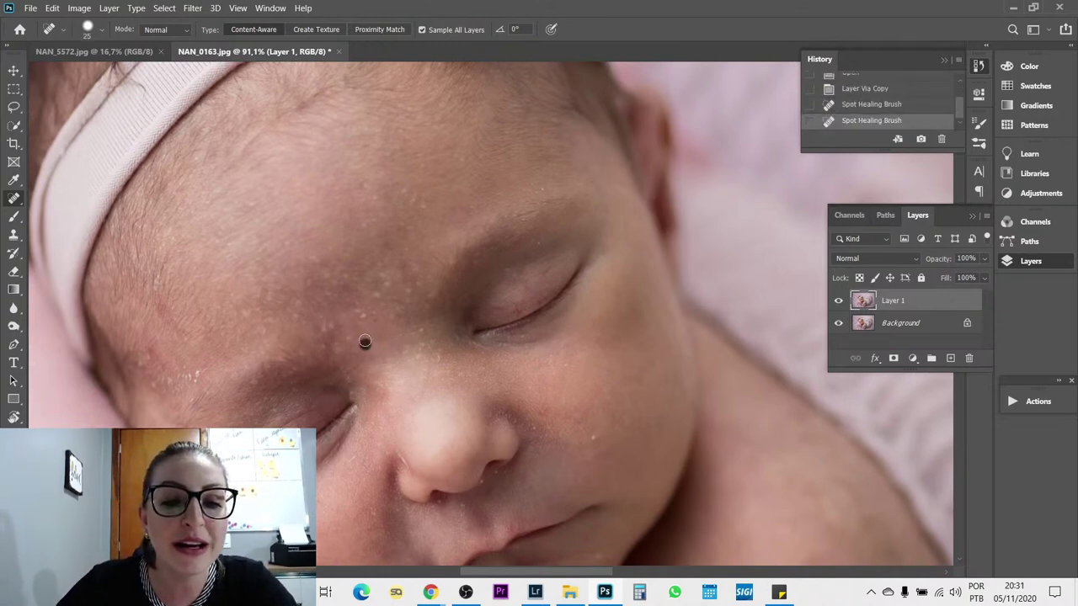
pyautogui.click(350, 307)
pyautogui.click(322, 328)
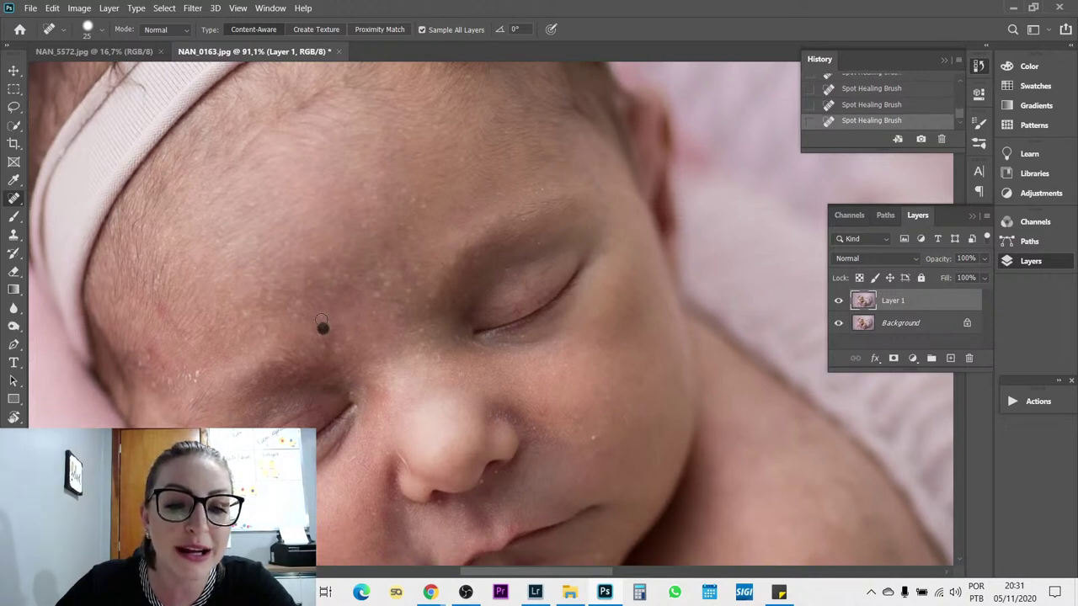
# - Spot-heal the blemishes along the eyebrow and upper eyelid on the baby's pillow side
pyautogui.click(324, 354)
pyautogui.click(314, 350)
pyautogui.click(295, 368)
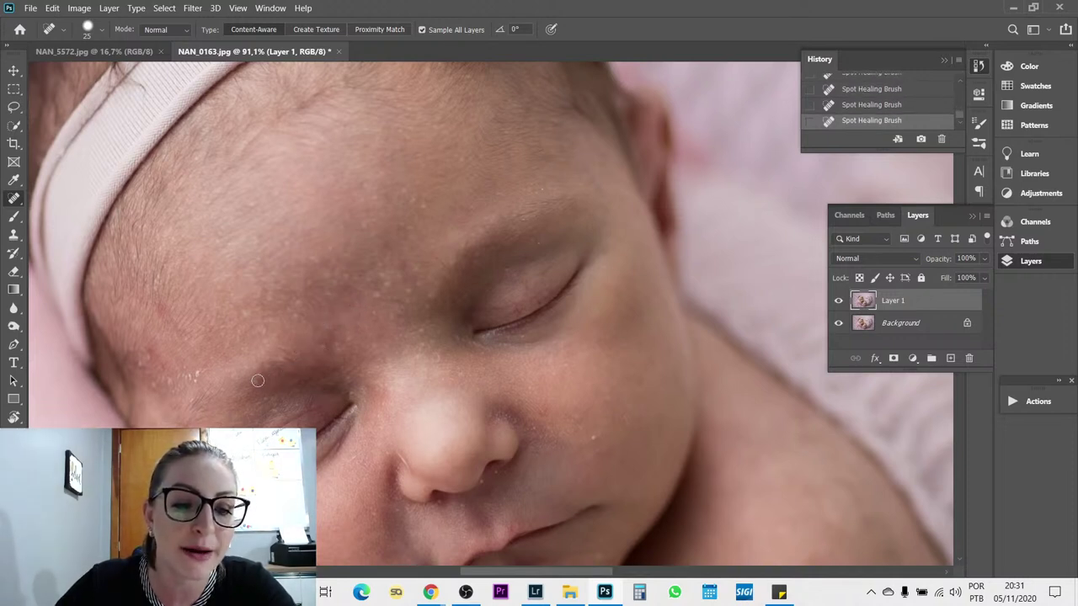
pyautogui.click(258, 380)
pyautogui.click(269, 401)
pyautogui.click(294, 392)
pyautogui.click(228, 420)
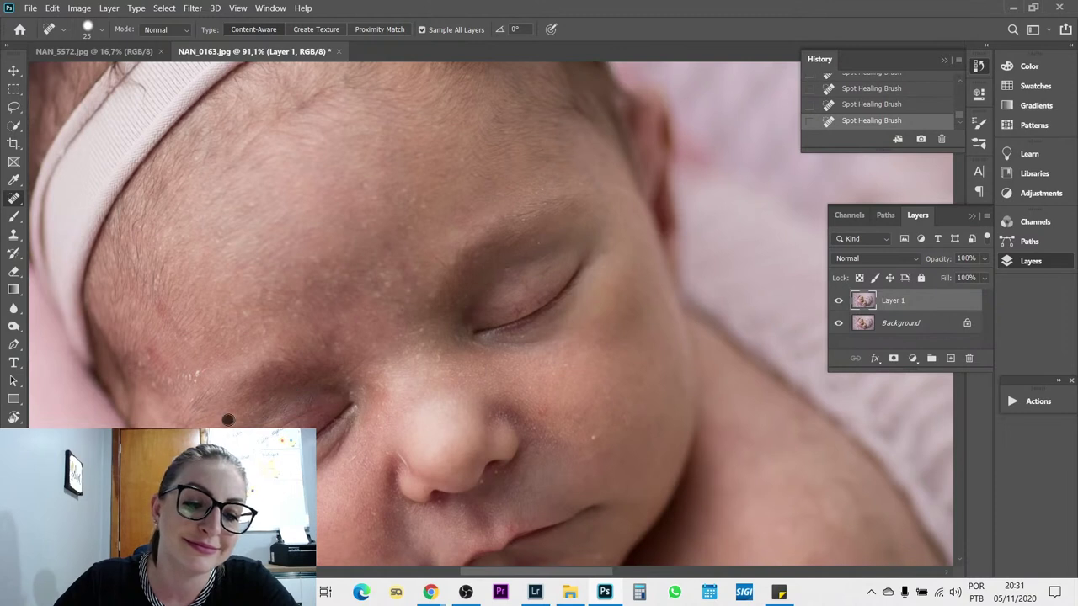
# - Heal the flaky patch and red spots on the baby's temple, beyond the pillow-side eyebrow
pyautogui.click(195, 376)
pyautogui.moveTo(188, 379)
pyautogui.mouseDown()
pyautogui.moveTo(150, 383)
pyautogui.moveTo(160, 369)
pyautogui.mouseUp()
pyautogui.click(187, 372)
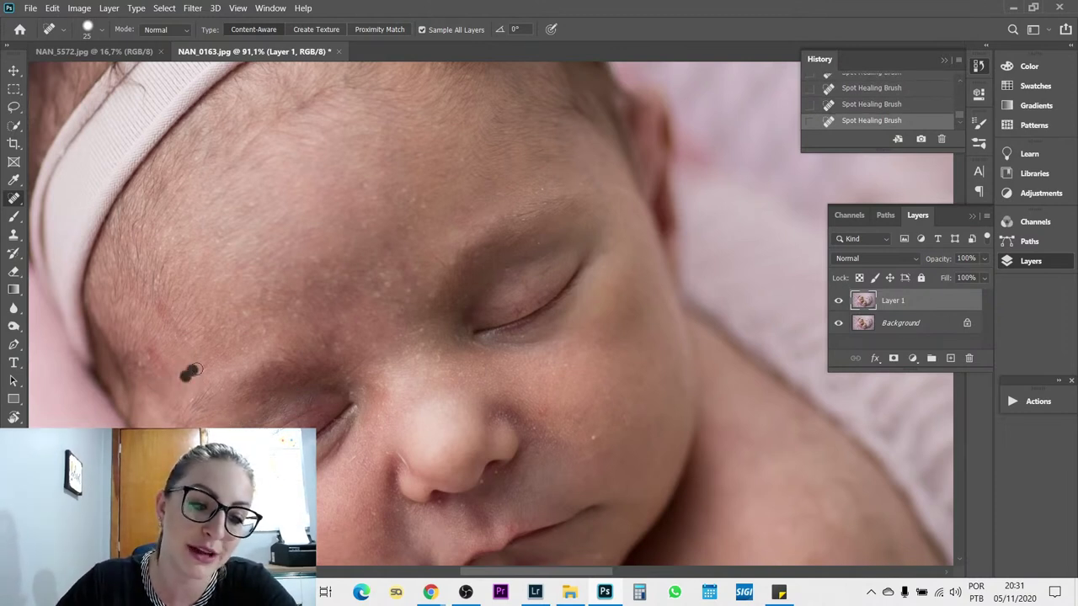
pyautogui.click(165, 310)
pyautogui.click(156, 282)
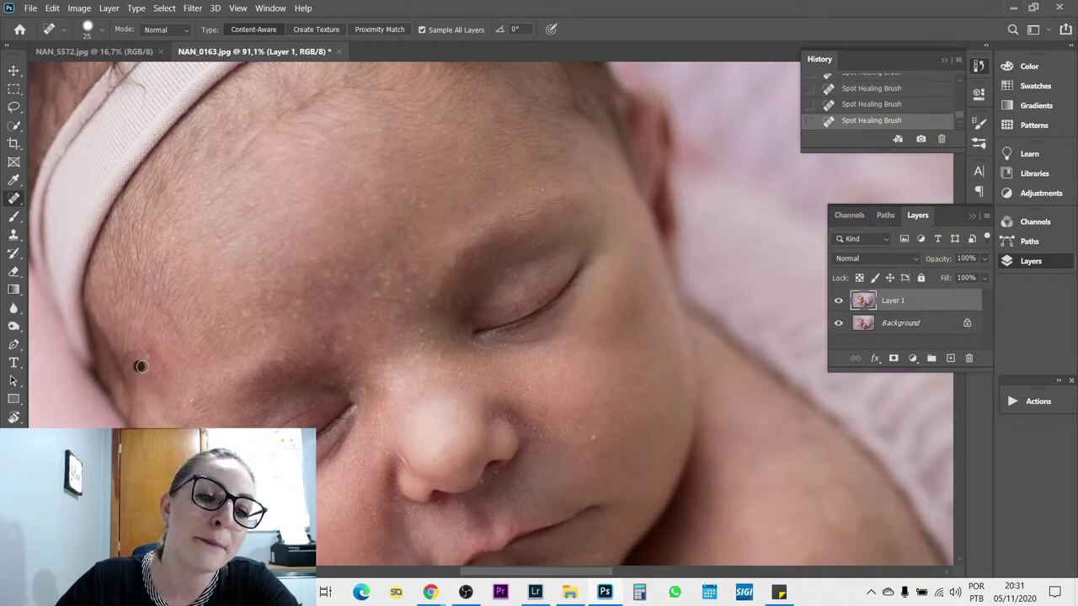
pyautogui.click(151, 360)
pyautogui.click(177, 376)
pyautogui.click(154, 354)
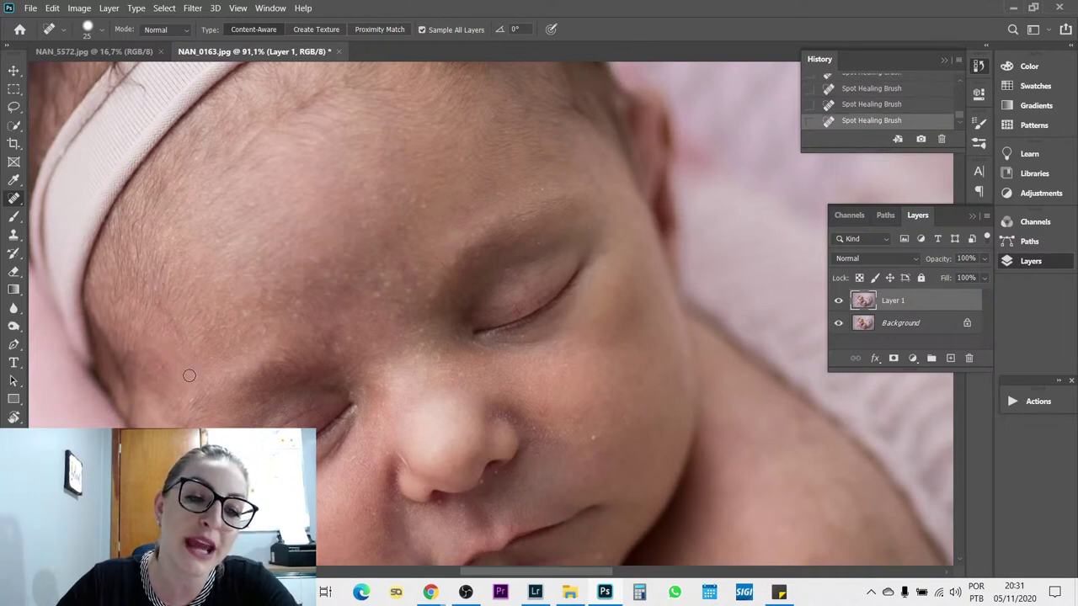
pyautogui.click(220, 364)
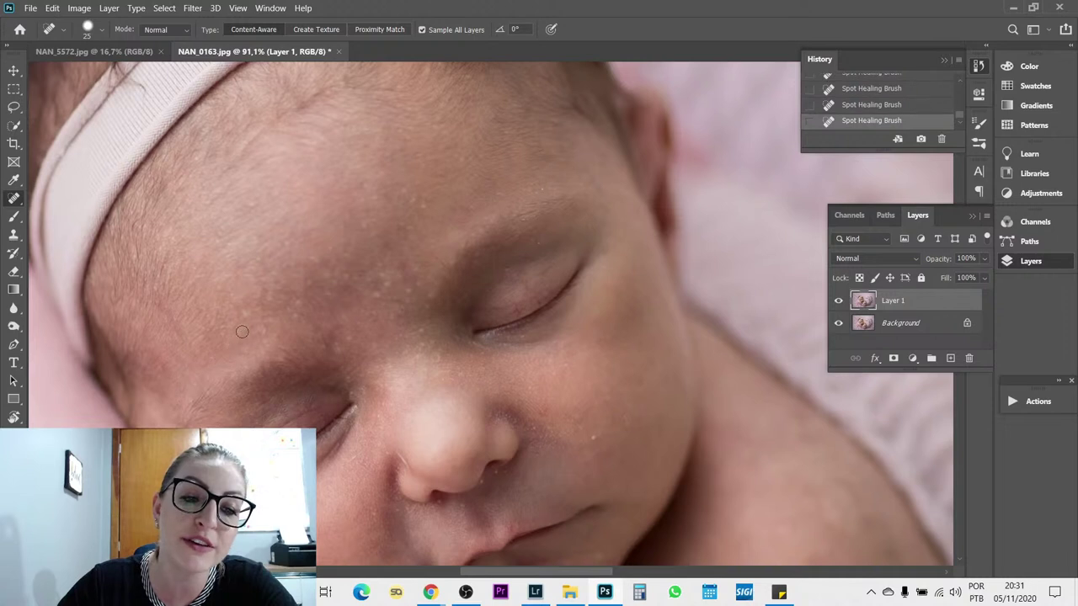
# - Spot-heal the dry skin marks on the forehead between the pillow-side eyebrow and the headband
pyautogui.click(242, 318)
pyautogui.click(258, 300)
pyautogui.moveTo(227, 254); pyautogui.dragTo(221, 234)
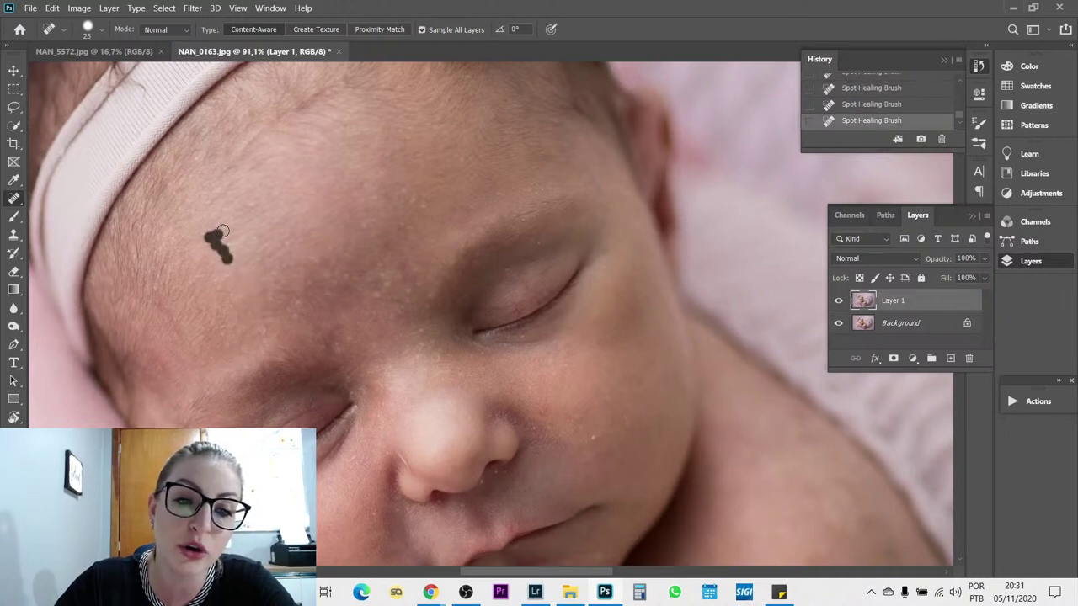
pyautogui.click(232, 251)
pyautogui.click(252, 234)
pyautogui.click(253, 207)
pyautogui.moveTo(266, 195); pyautogui.dragTo(259, 193)
# - Remove the small white spots in the middle of the forehead and above the eyebrow farther from the pillow
pyautogui.click(382, 165)
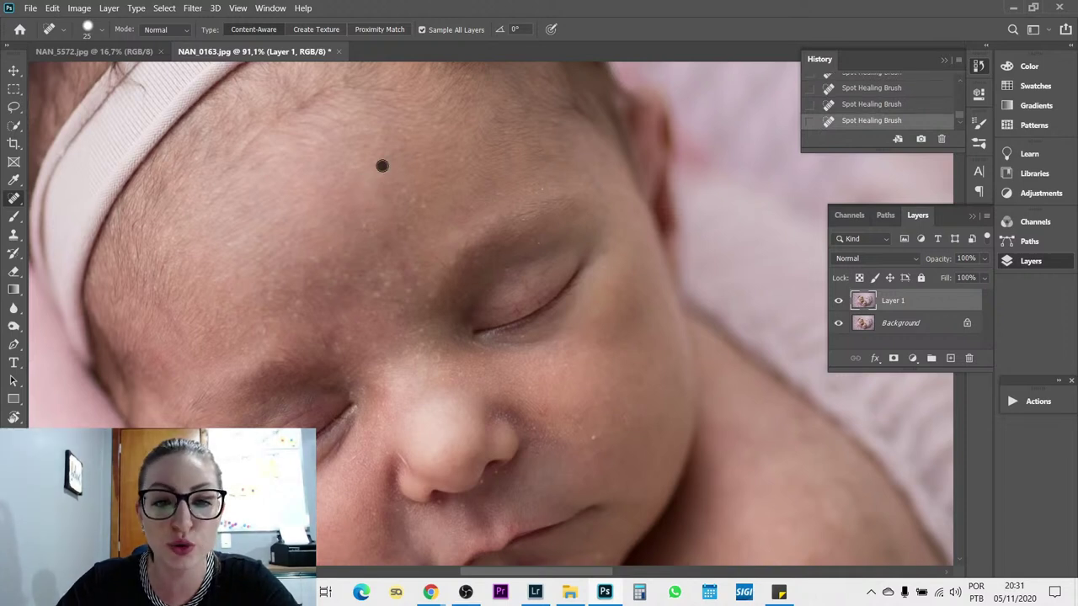
pyautogui.click(417, 198)
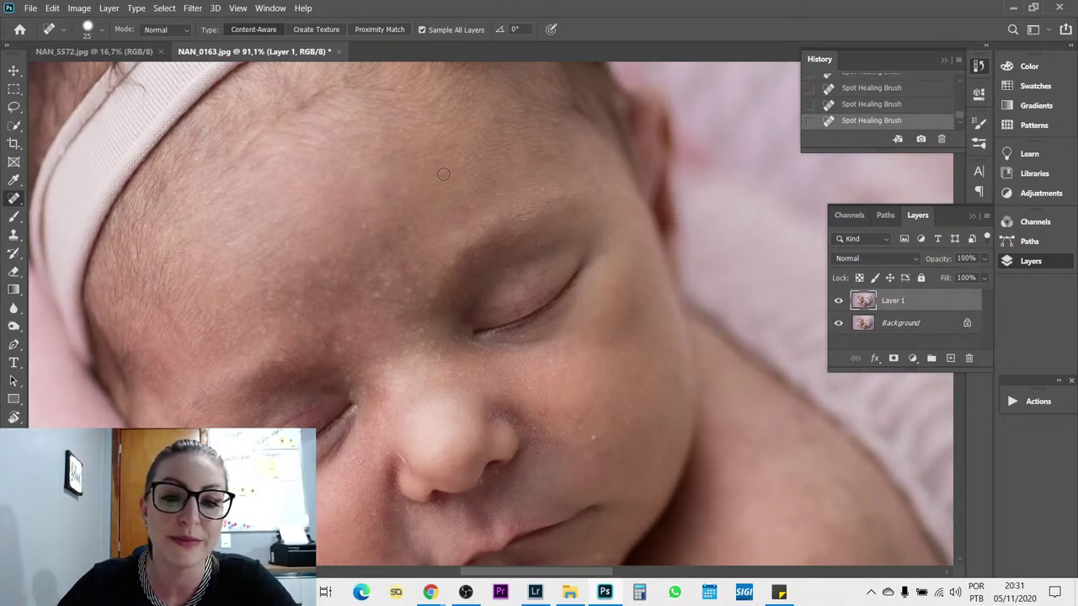
pyautogui.click(469, 209)
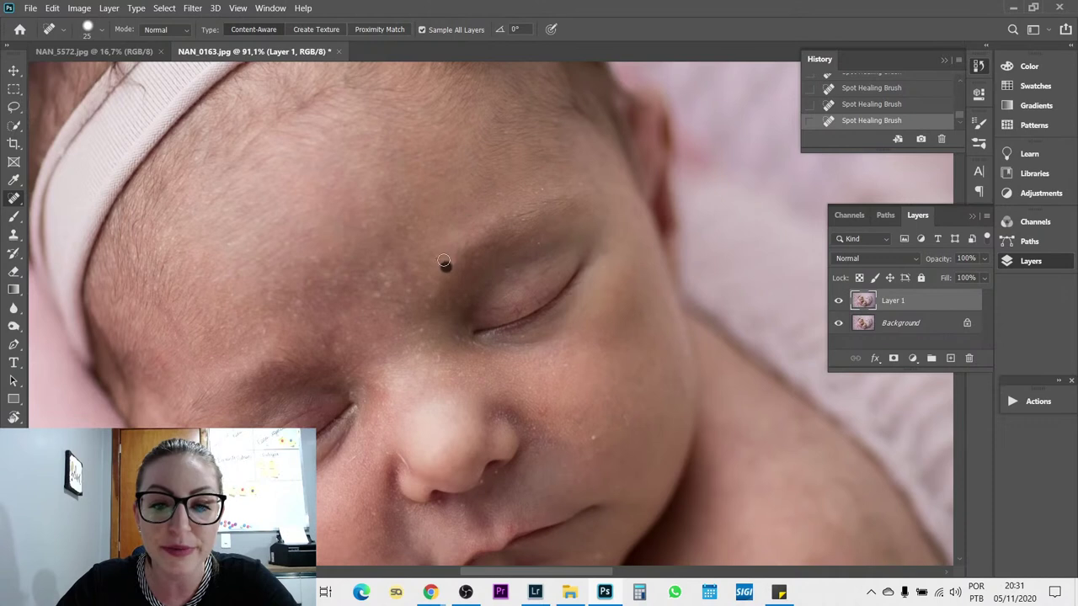
# - Heal the flakes from the inner eyebrow down to and across the bridge of the nose
pyautogui.moveTo(443, 259); pyautogui.dragTo(419, 339)
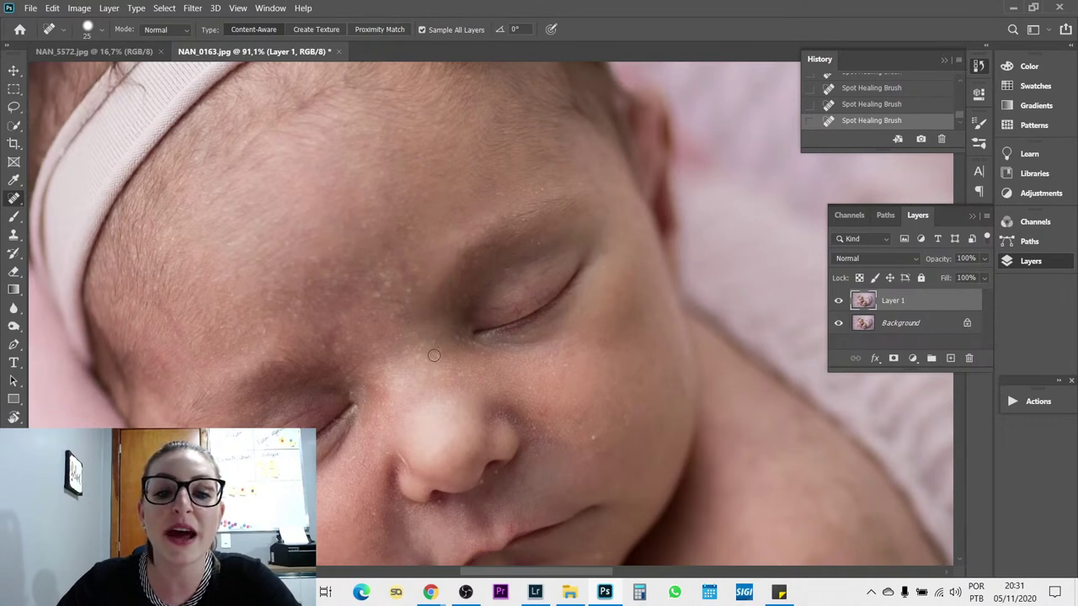
pyautogui.click(434, 355)
pyautogui.click(404, 352)
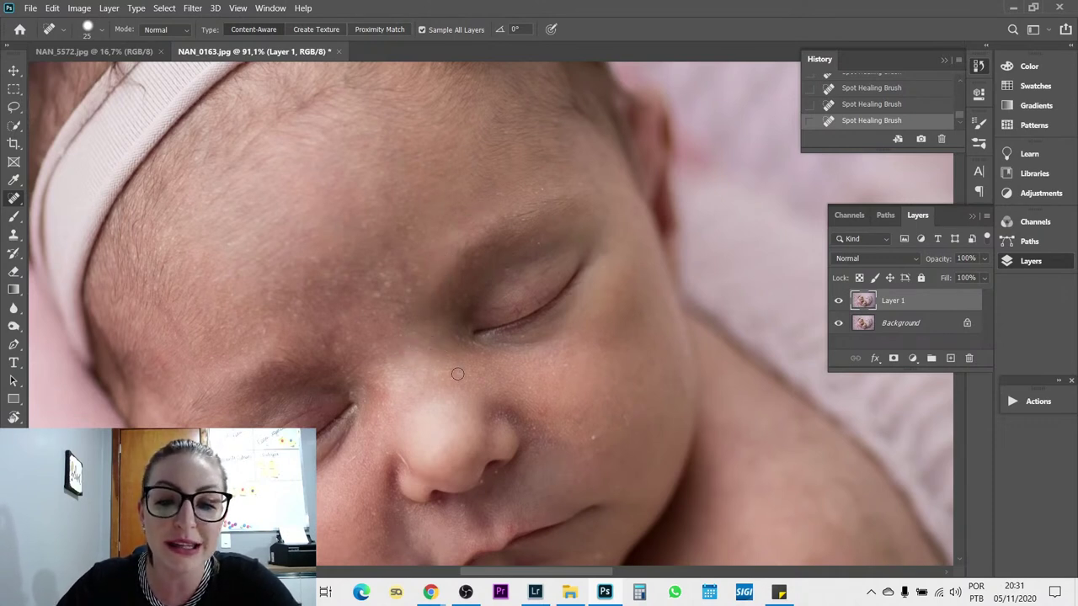
pyautogui.click(487, 361)
pyautogui.click(407, 356)
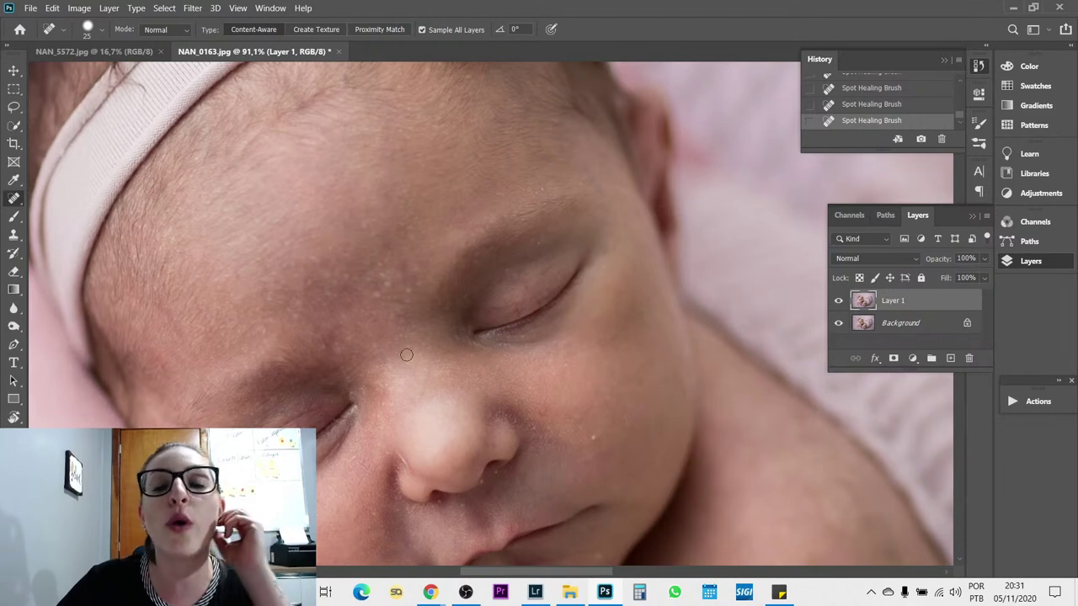
# - Heal the remaining light spots on the lower forehead just above the nose bridge
pyautogui.click(337, 353)
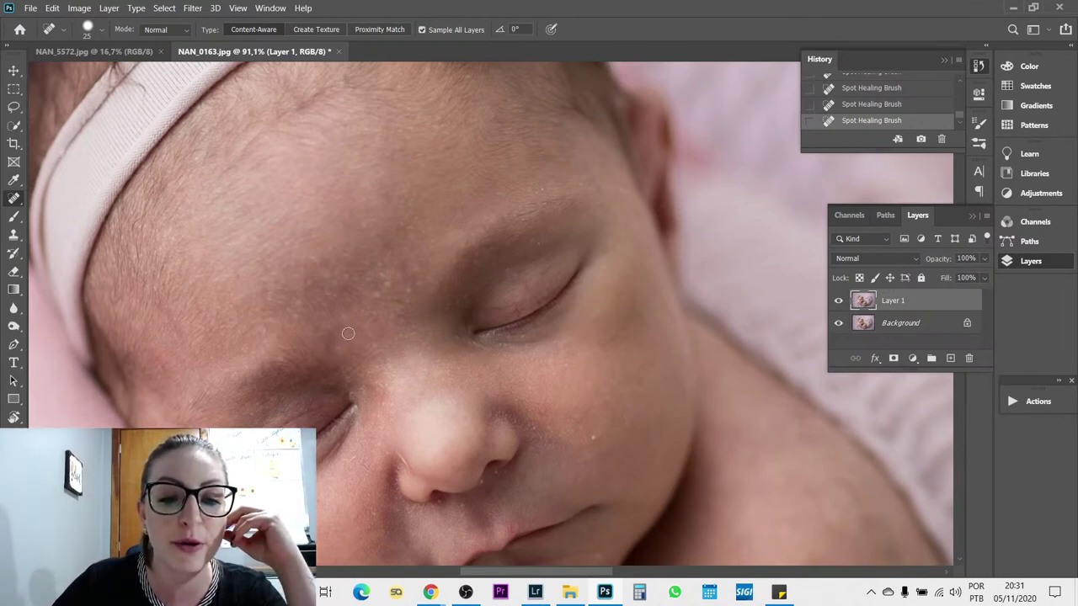
pyautogui.click(361, 289)
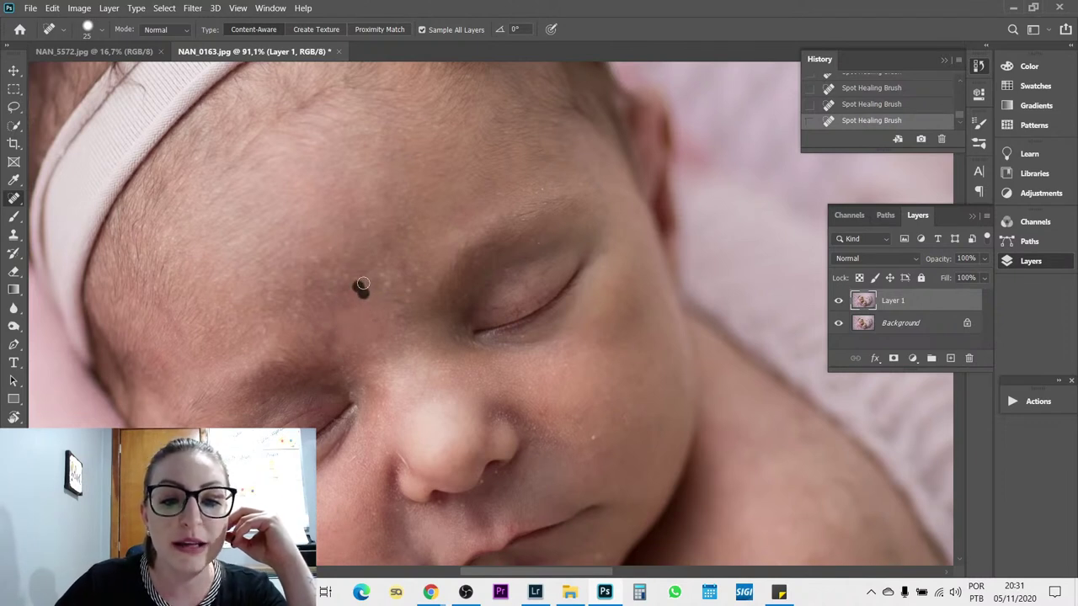
pyautogui.click(386, 281)
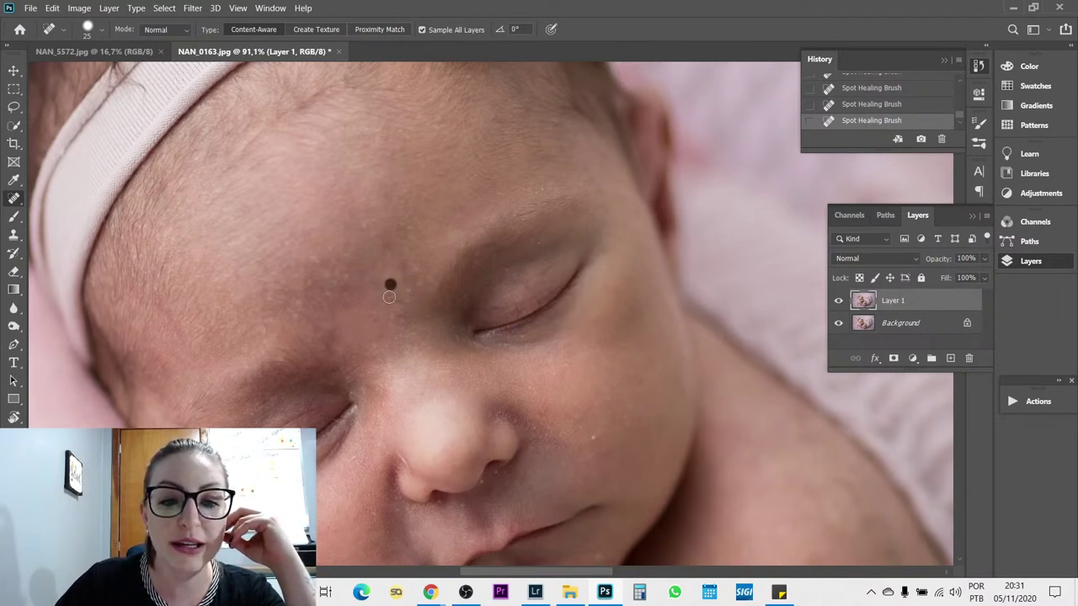
pyautogui.moveTo(401, 301)
pyautogui.mouseDown()
pyautogui.moveTo(407, 268)
pyautogui.moveTo(320, 303)
pyautogui.mouseUp()
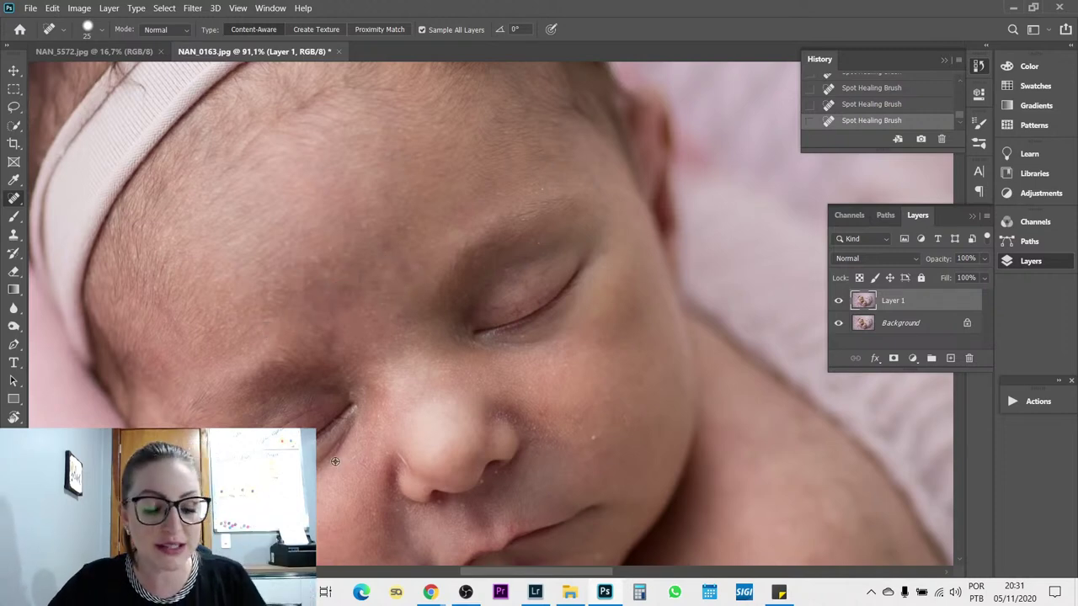
# - Spot-heal the marks by the pillow-side inner eye corner, beside the nose and under the nostrils
pyautogui.scroll(5, 336, 461)
pyautogui.scroll(-5, 335, 460)
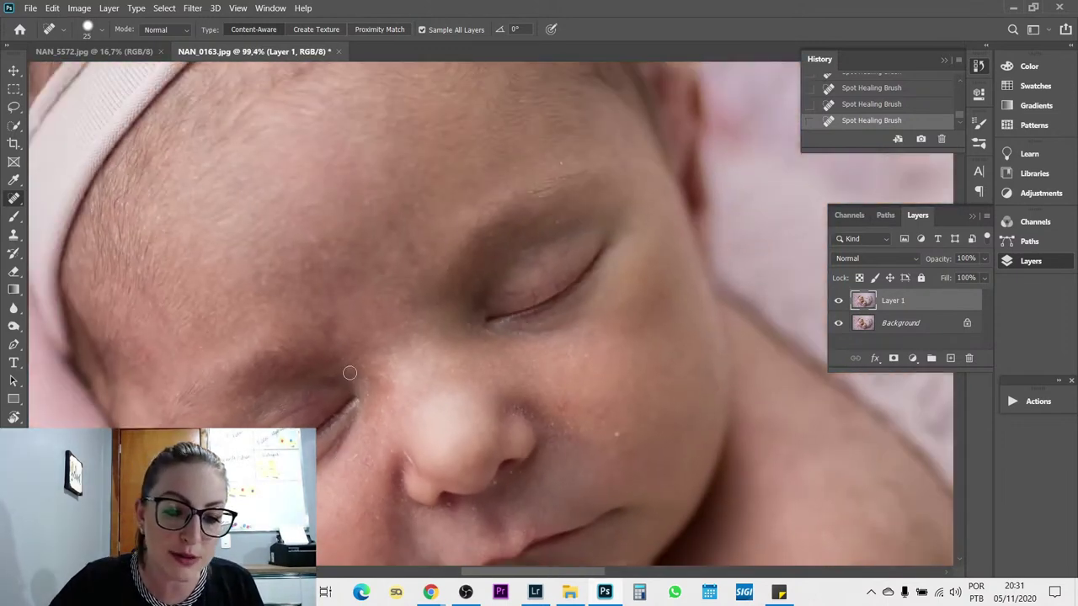
pyautogui.moveTo(353, 374); pyautogui.dragTo(365, 413)
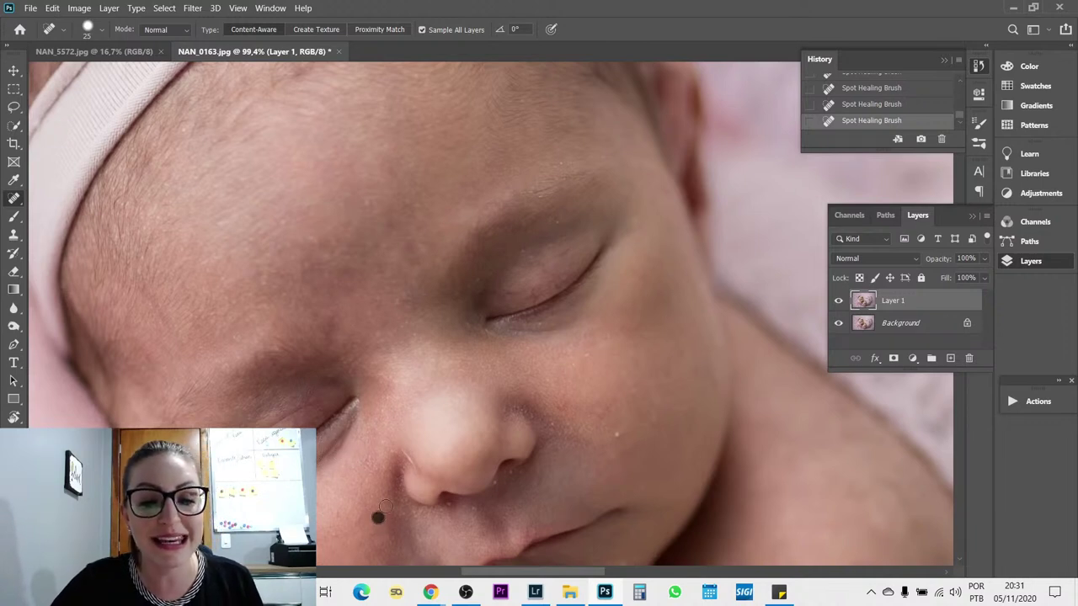
pyautogui.moveTo(384, 506); pyautogui.dragTo(384, 507)
pyautogui.moveTo(409, 462); pyautogui.dragTo(408, 461)
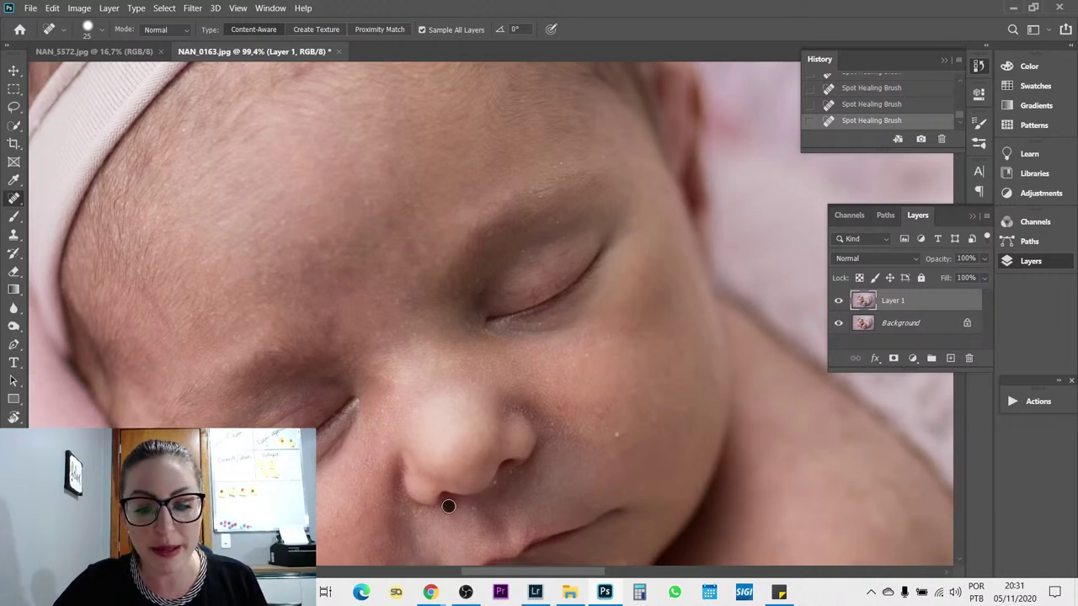
pyautogui.moveTo(506, 478); pyautogui.dragTo(506, 478)
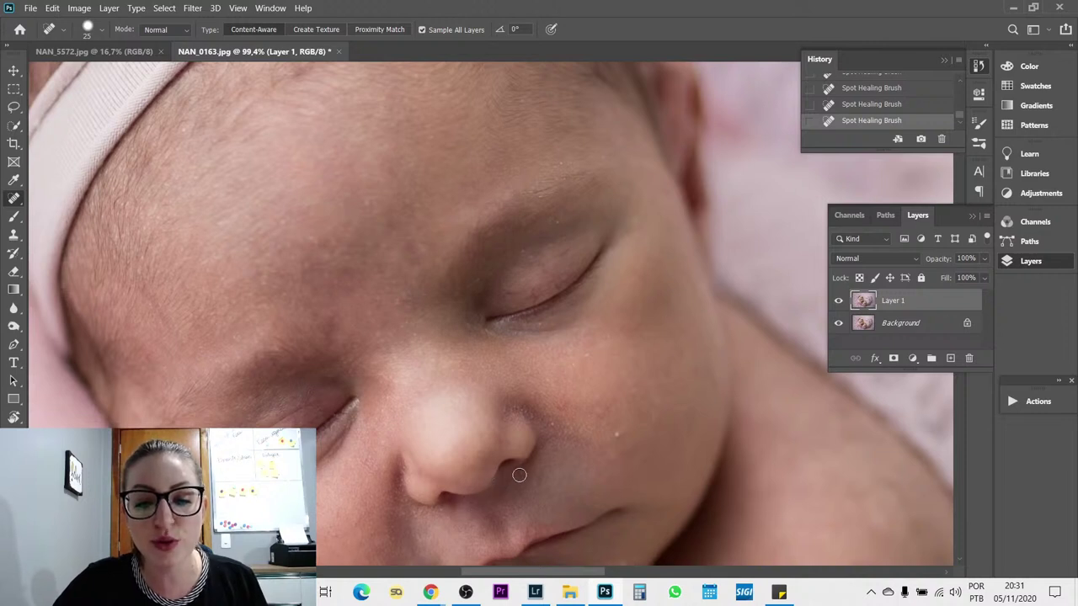
# - Remove the spots on the cheek farther from the pillow and the mark beside the mouth
pyautogui.click(570, 460)
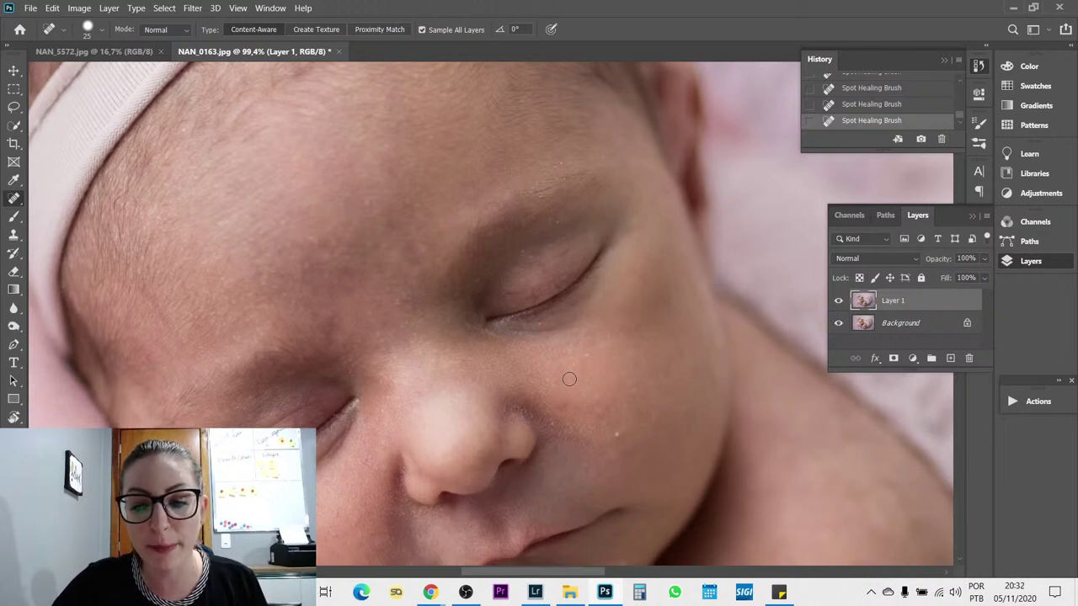
pyautogui.moveTo(570, 349); pyautogui.dragTo(592, 358)
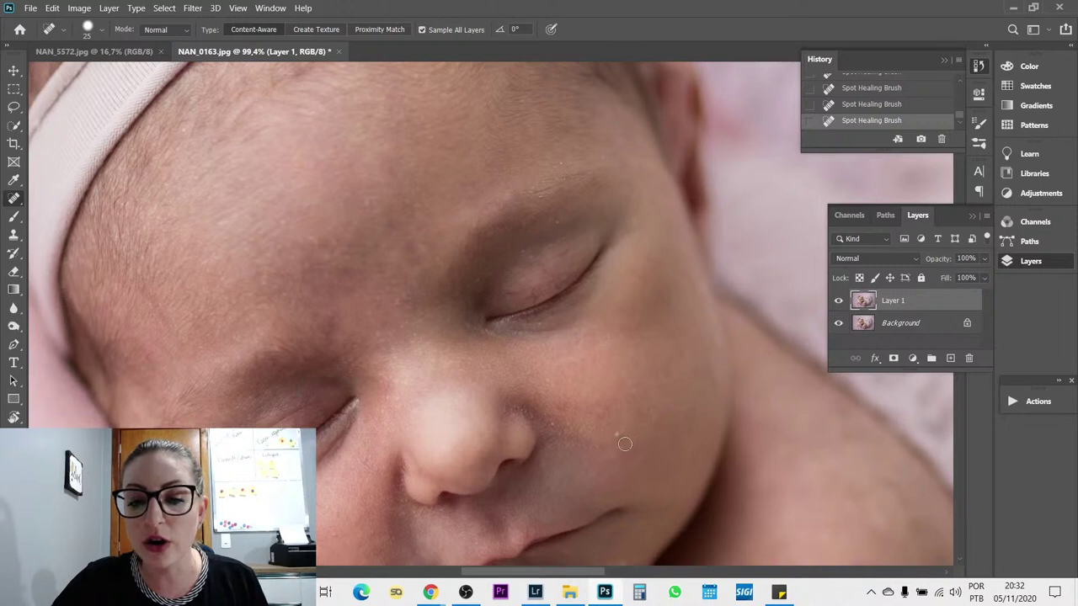
pyautogui.click(660, 417)
pyautogui.scroll(-3, 645, 413)
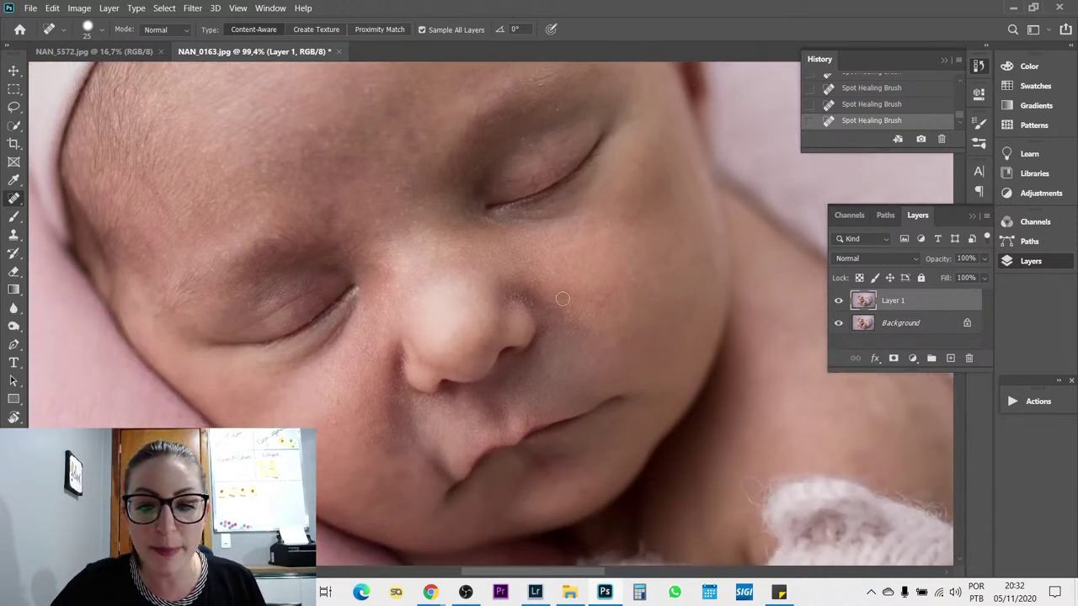
pyautogui.click(386, 462)
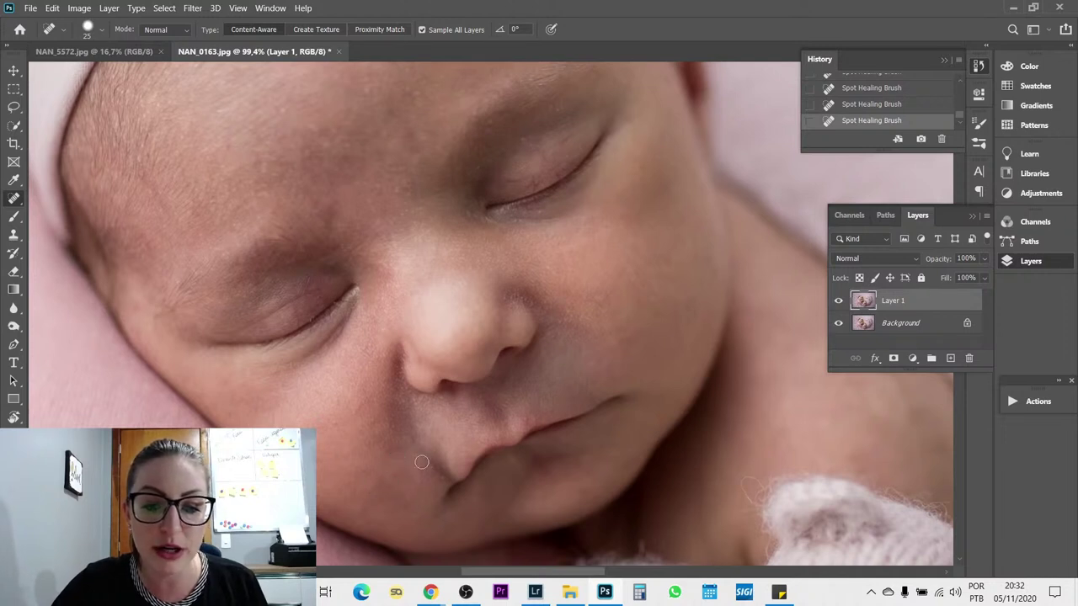
# - Spot-heal the remaining flakes on the eyebrow farther from the pillow and on the forehead above it
pyautogui.scroll(3, 582, 494)
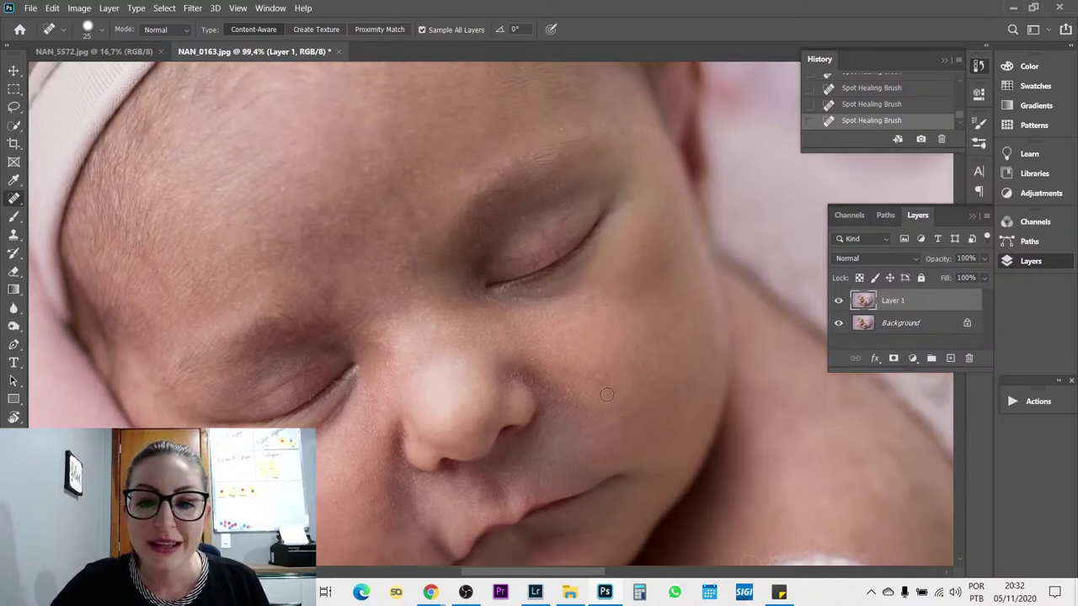
pyautogui.click(556, 138)
pyautogui.scroll(4, 379, 306)
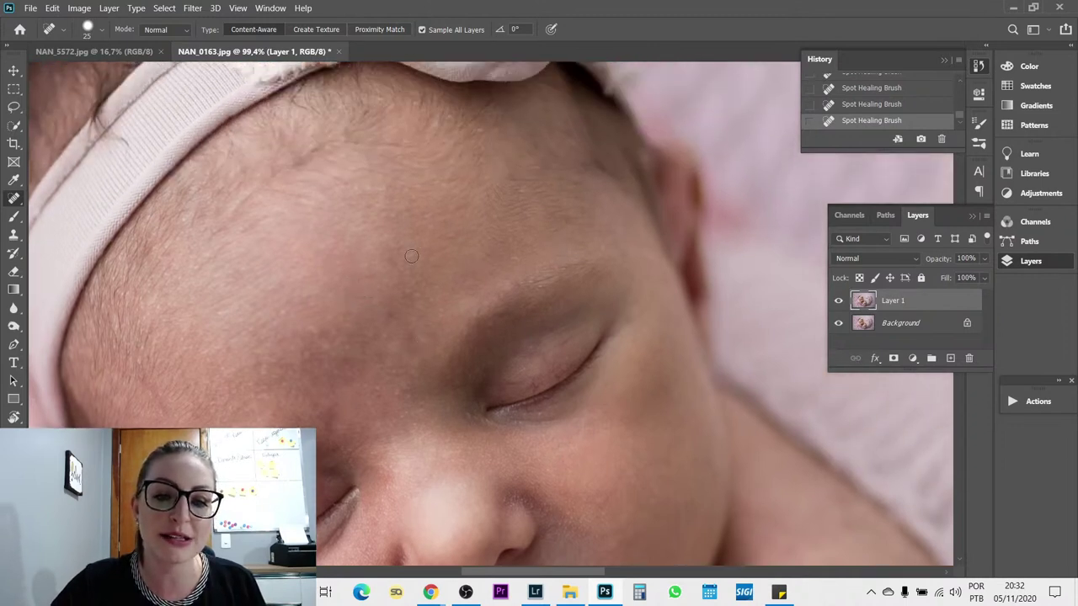
pyautogui.click(436, 221)
pyautogui.scroll(-3, 393, 460)
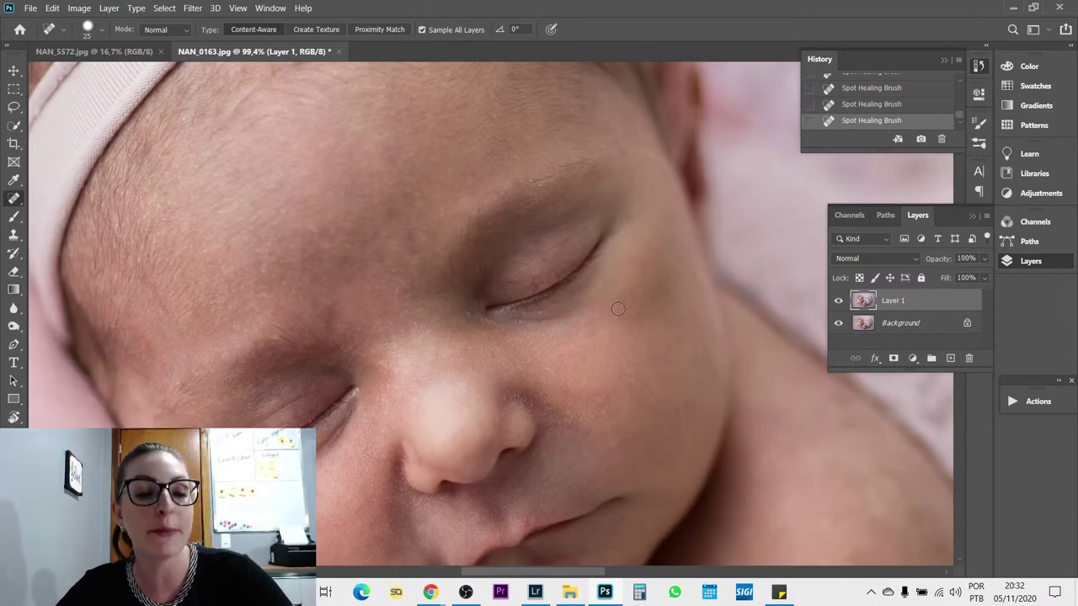
# - Switch to the Brush tool and reduce its size to 45 px for painting on the eyelid farther from the pillow
pyautogui.press('b')
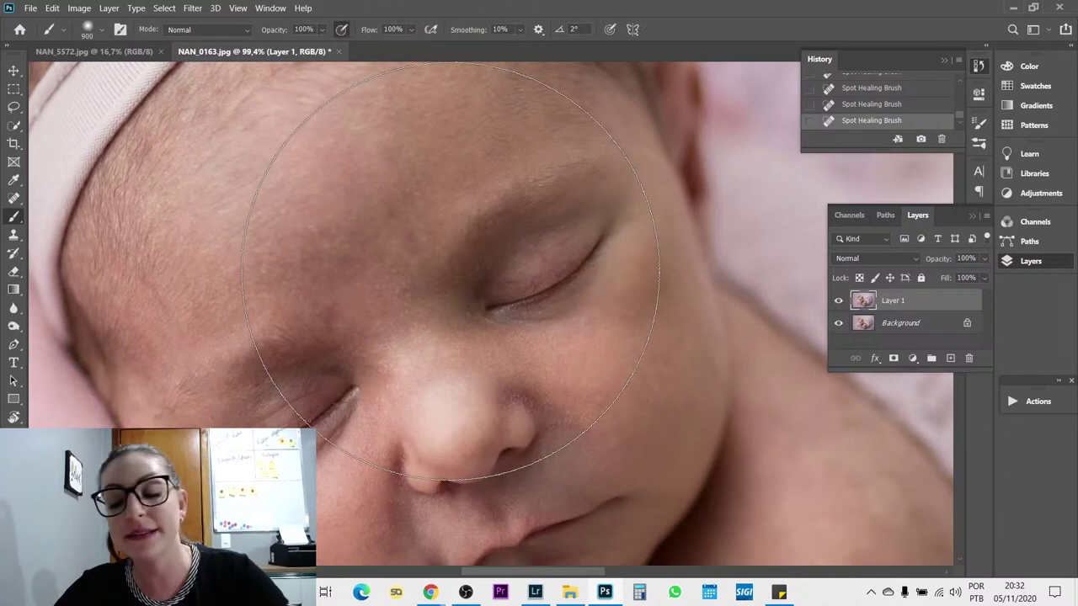
pyautogui.press('[')
pyautogui.press('[')
pyautogui.press('[')
pyautogui.press('[')
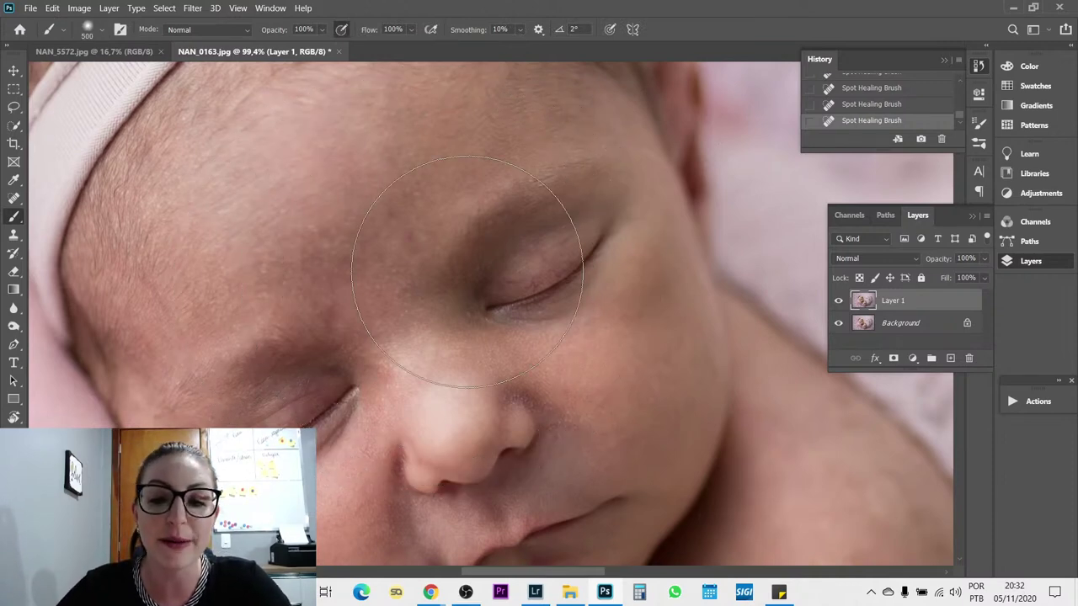
pyautogui.press('[')
pyautogui.press('[')
pyautogui.press('[')
pyautogui.press('[')
pyautogui.press('[')
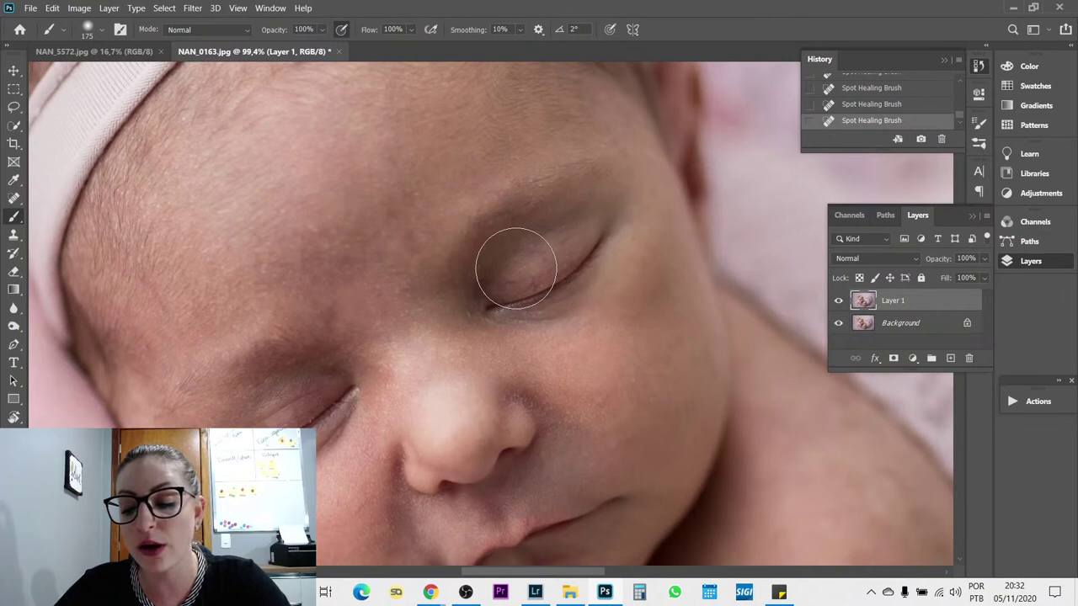
pyautogui.press(']')
pyautogui.press(']')
pyautogui.press('[')
pyautogui.press('[')
pyautogui.press('[')
pyautogui.press('[')
pyautogui.press('[')
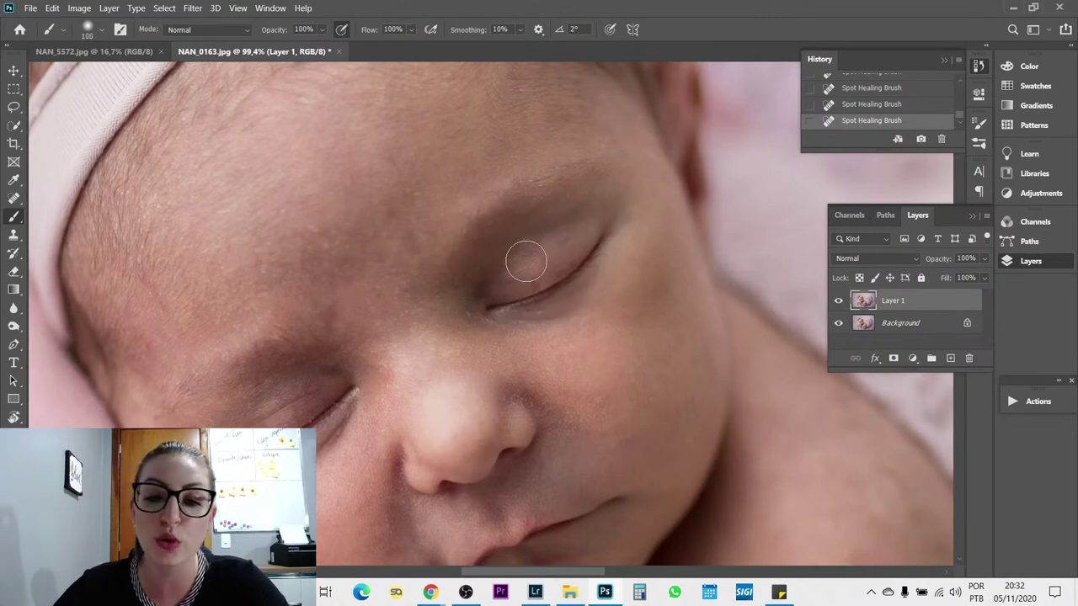
pyautogui.press('[')
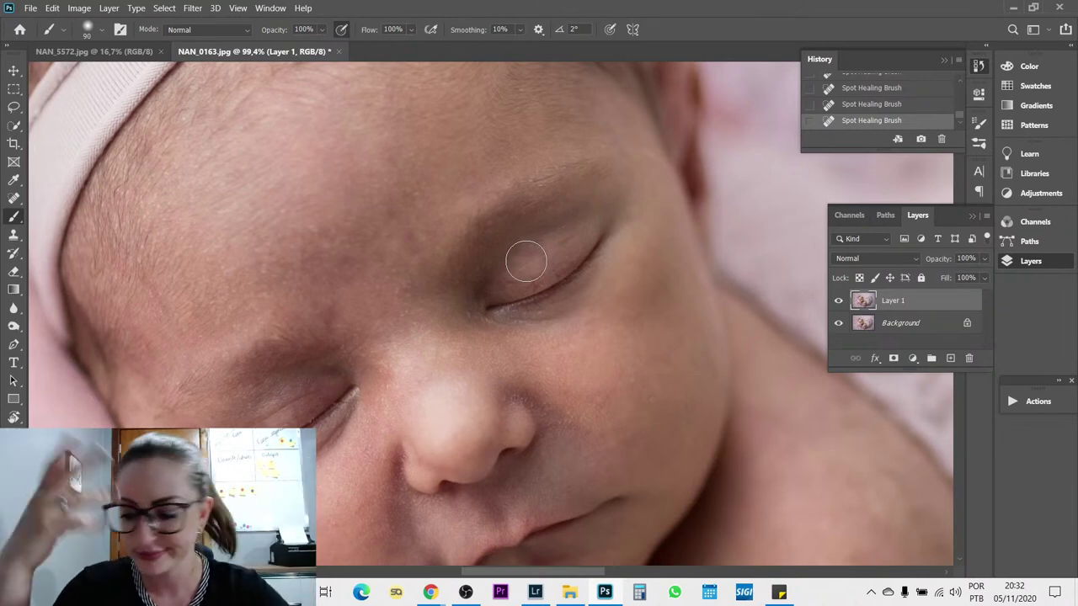
pyautogui.press('[')
pyautogui.press('[')
pyautogui.press('[')
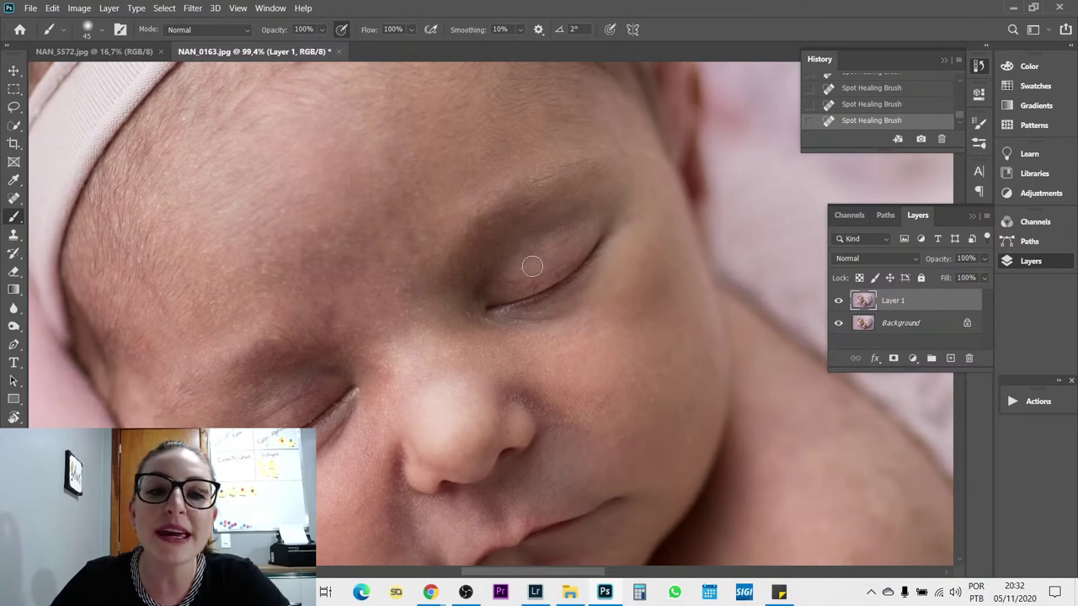
# - Set the brush opacity to 19% and softly paint over the eyelid and inner corner of the eye farther from the pillow
pyautogui.click(322, 29)
pyautogui.moveTo(344, 49); pyautogui.dragTo(285, 48)
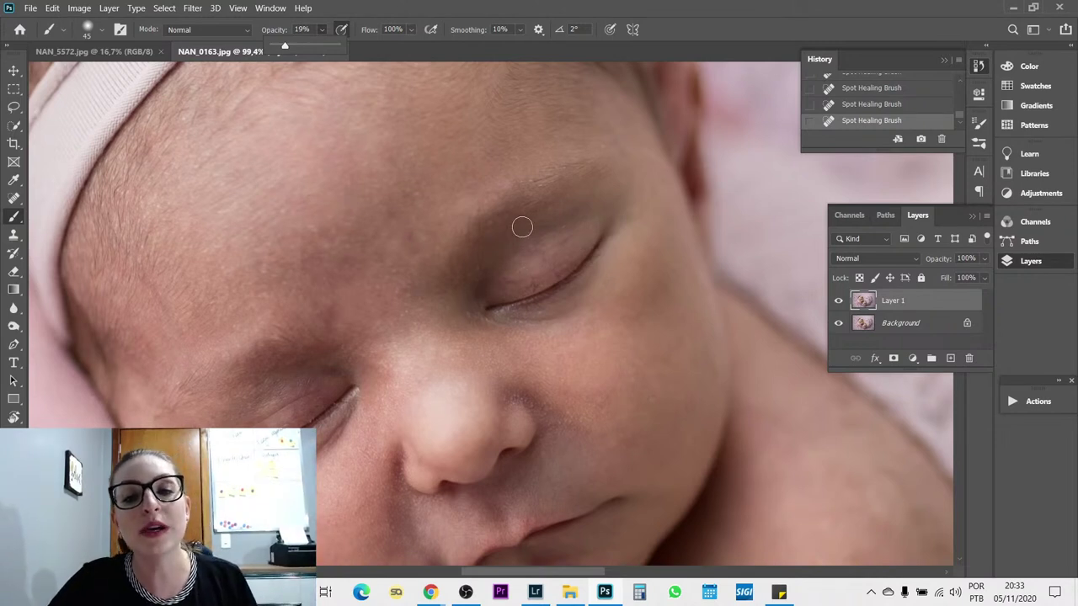
pyautogui.moveTo(519, 224); pyautogui.dragTo(543, 214)
pyautogui.hotkey('ctrl', 'z')
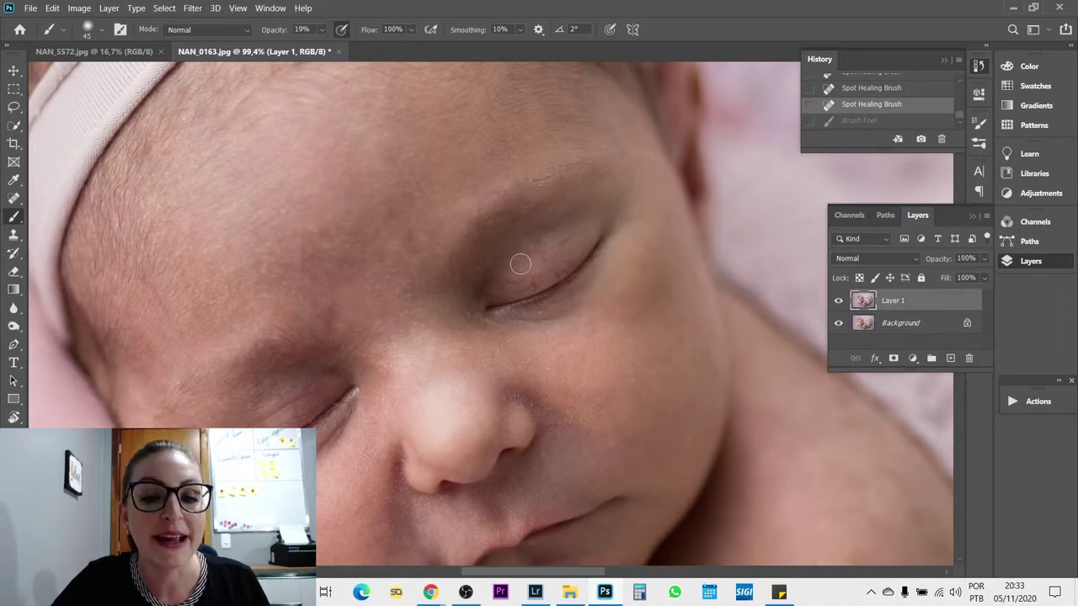
pyautogui.moveTo(510, 251); pyautogui.dragTo(477, 309)
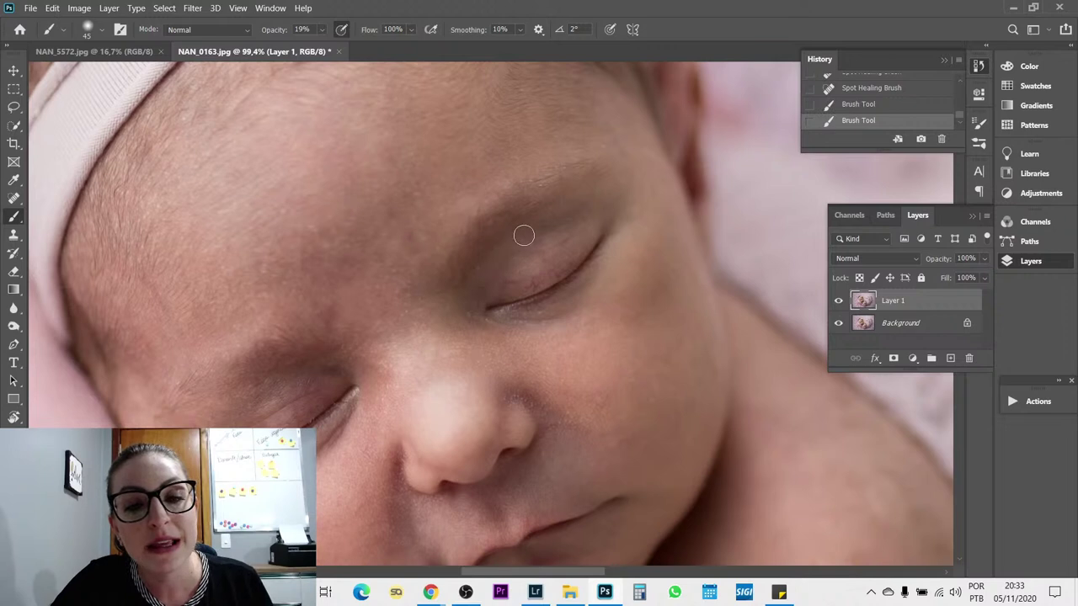
pyautogui.click(581, 215)
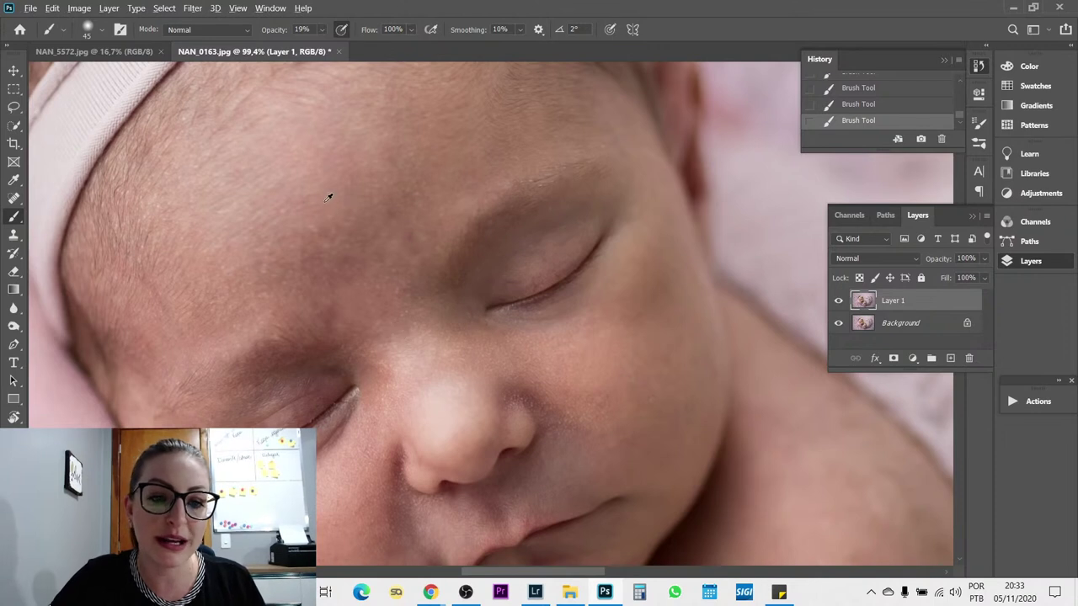
# - Enlarge the brush to 100 px, sample the forehead tone, even out the blotches between the eyebrows and compare before and after
pyautogui.press(']')
pyautogui.press(']')
pyautogui.press(']')
pyautogui.press(']')
pyautogui.press(']')
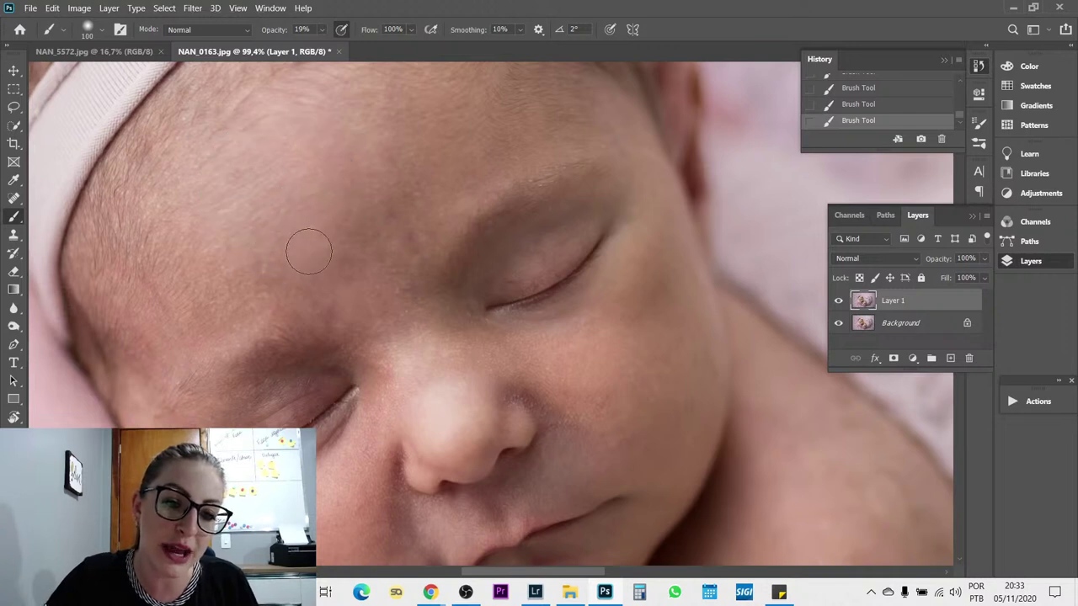
pyautogui.keyDown('alt'); pyautogui.click(335, 215); pyautogui.keyUp('alt')
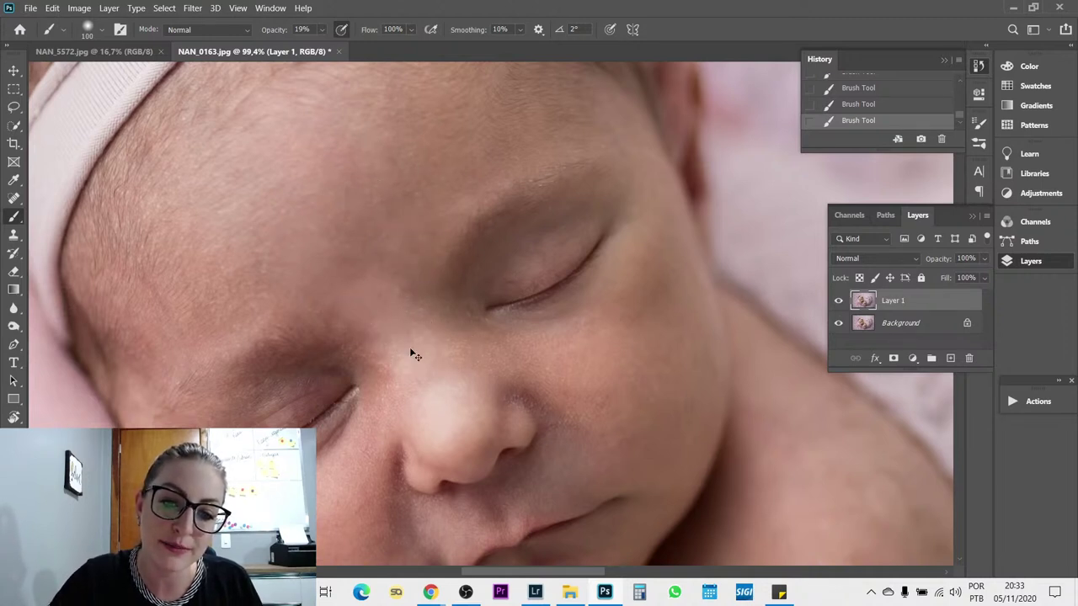
pyautogui.hotkey('ctrl', 'z')
pyautogui.hotkey('ctrl', 'shift', 'z')
pyautogui.scroll(-3, 348, 458)
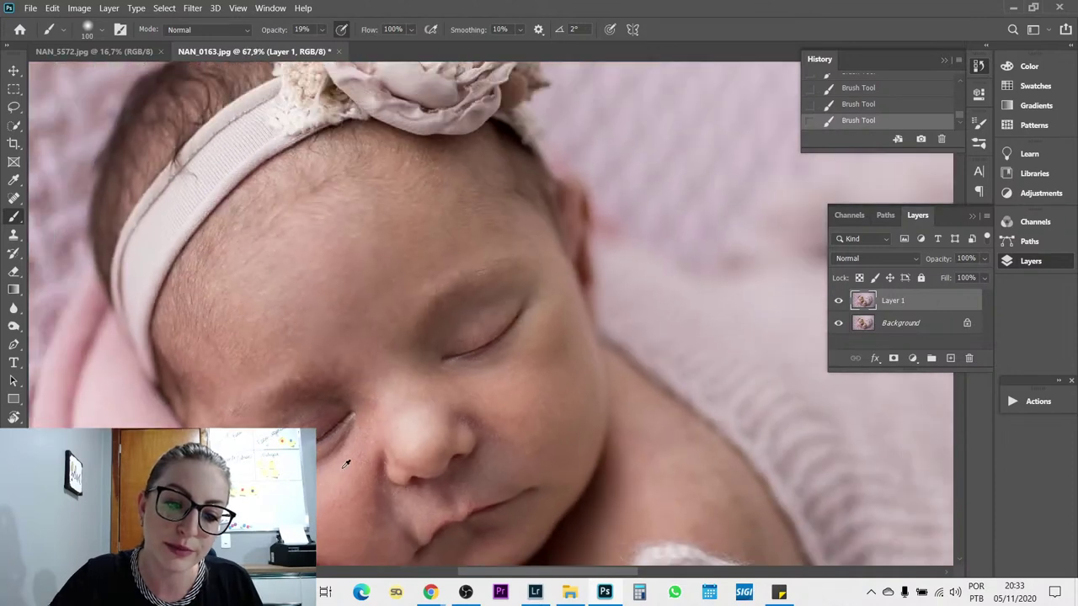
# - Try smoothing the pillow-side eyelid with a 50 px brush, using skin tones sampled from the nearby area
pyautogui.scroll(4, 348, 449)
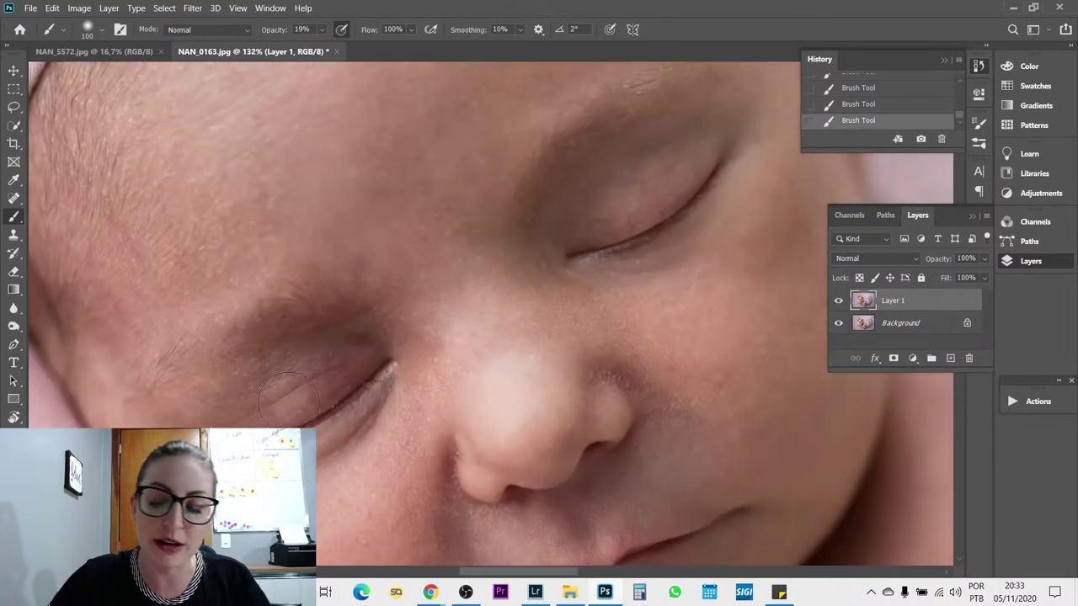
pyautogui.press('[')
pyautogui.press('[')
pyautogui.press('[')
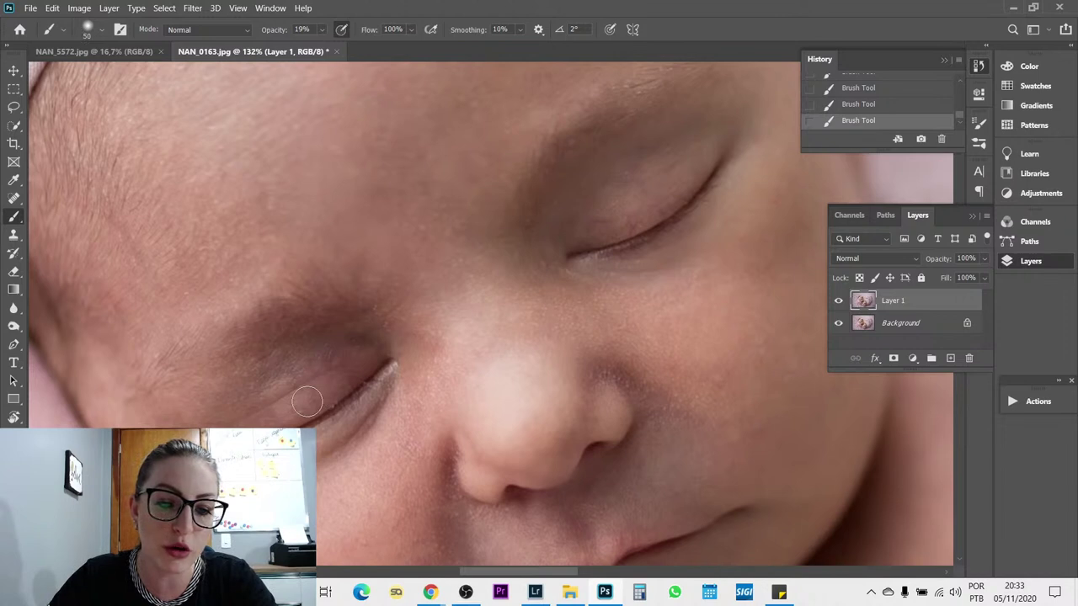
pyautogui.press('[')
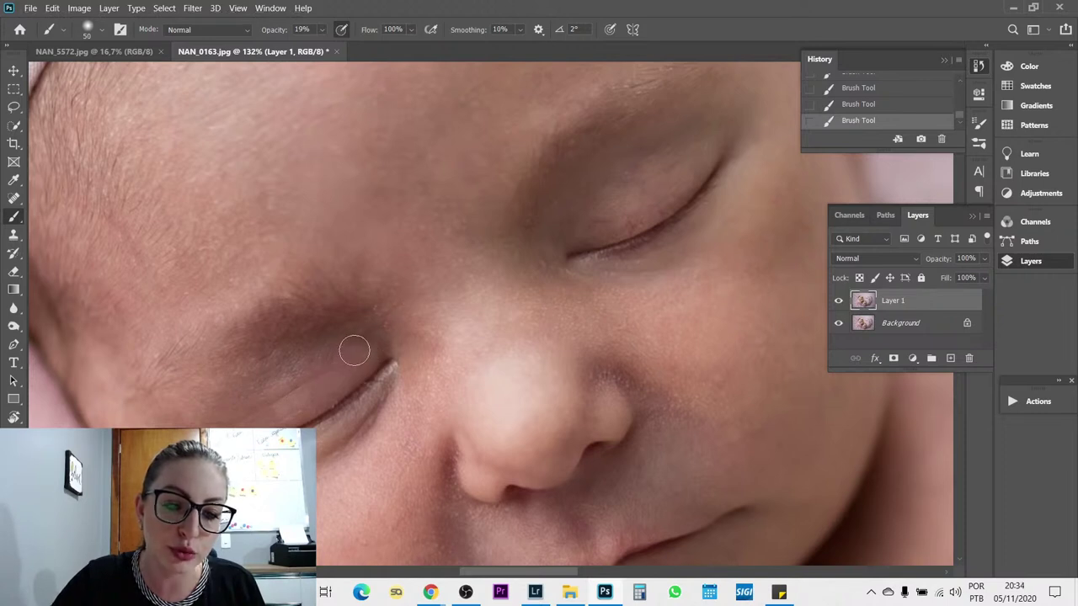
pyautogui.keyDown('alt'); pyautogui.click(491, 336); pyautogui.keyUp('alt')
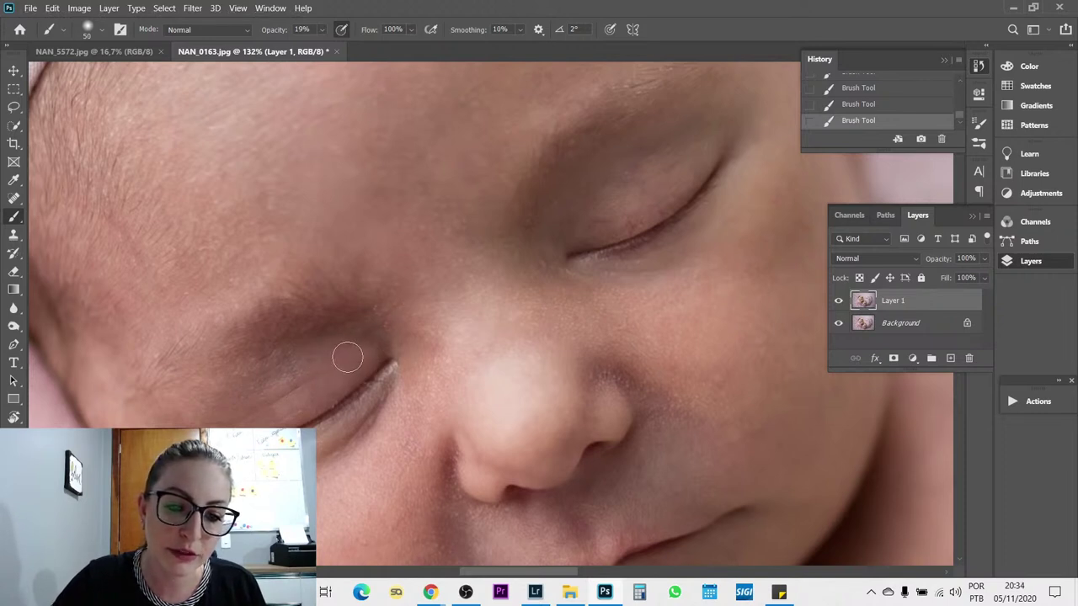
pyautogui.hotkey('ctrl', 'z')
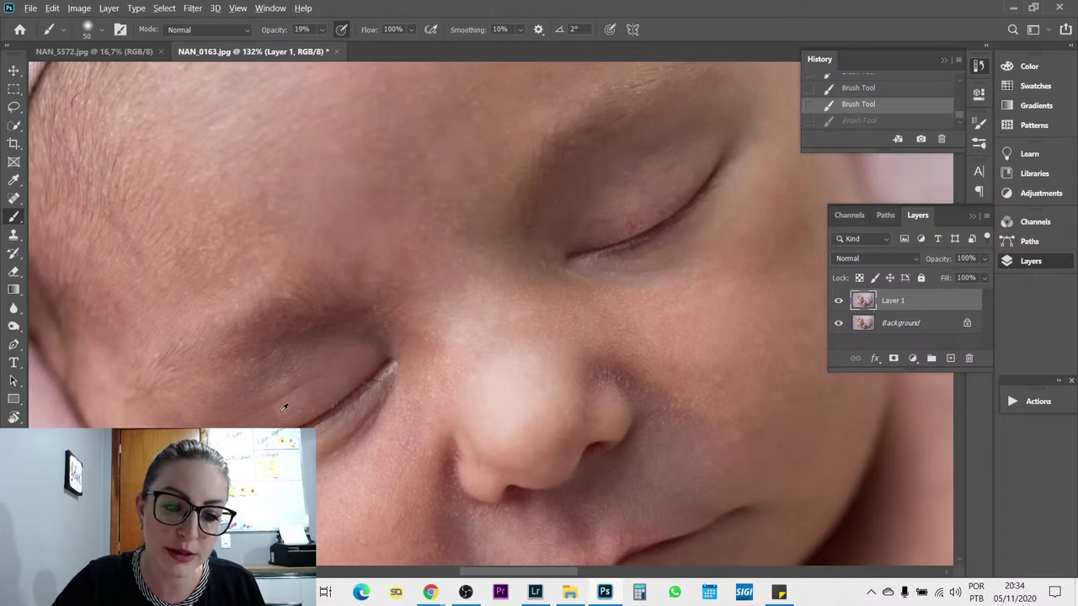
pyautogui.keyDown('alt'); pyautogui.click(280, 438); pyautogui.keyUp('alt')
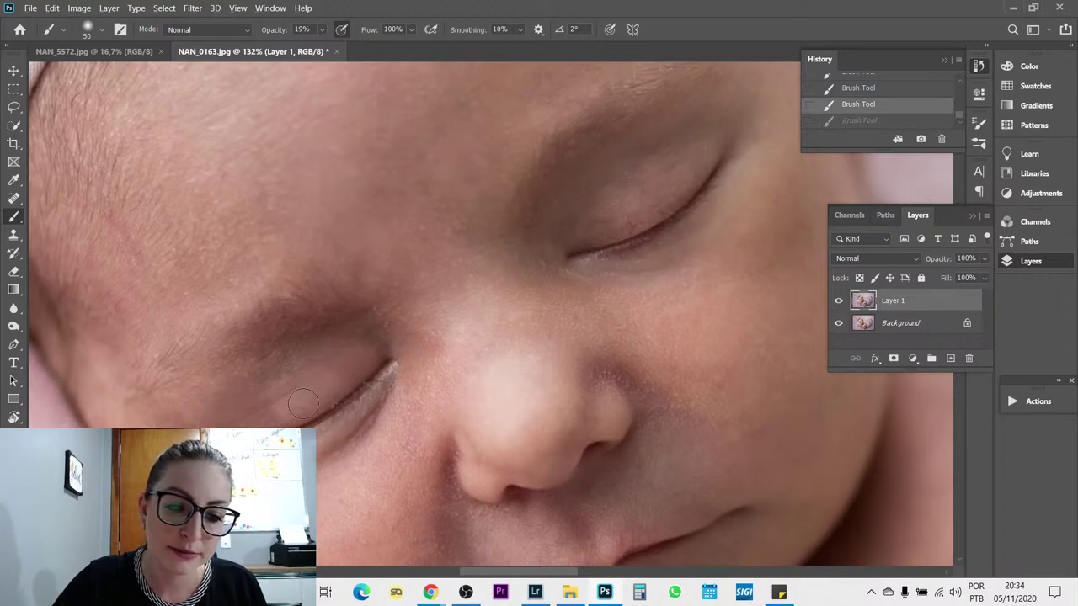
pyautogui.moveTo(299, 360)
pyautogui.mouseDown()
pyautogui.moveTo(262, 414)
pyautogui.moveTo(288, 410)
pyautogui.mouseUp()
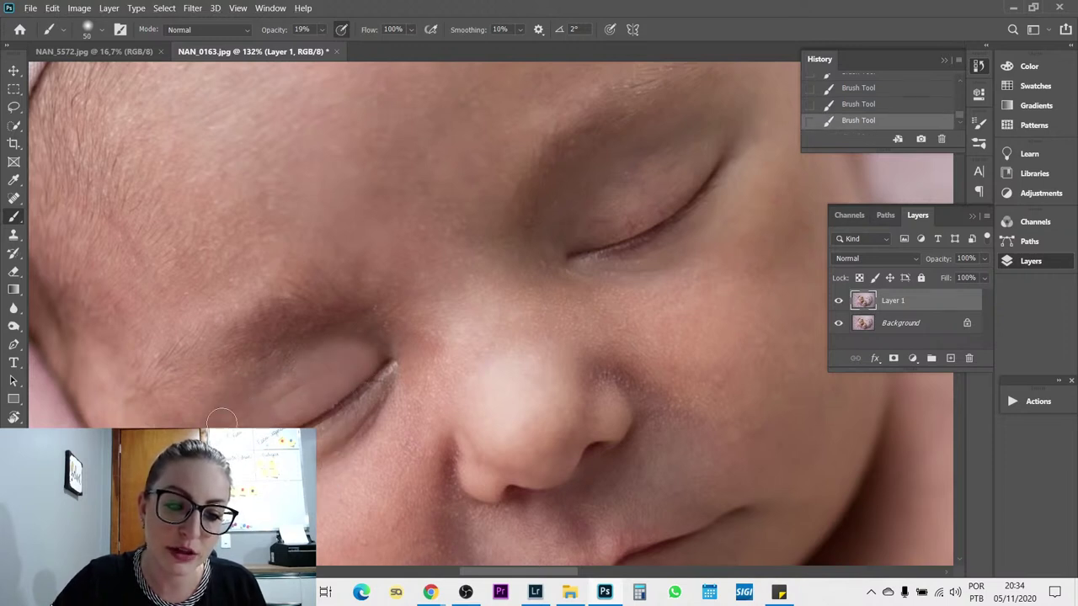
# - Compare the face with and without the last brush strokes on the pillow-side eyelid, leaving them undone
pyautogui.scroll(-2, 427, 368)
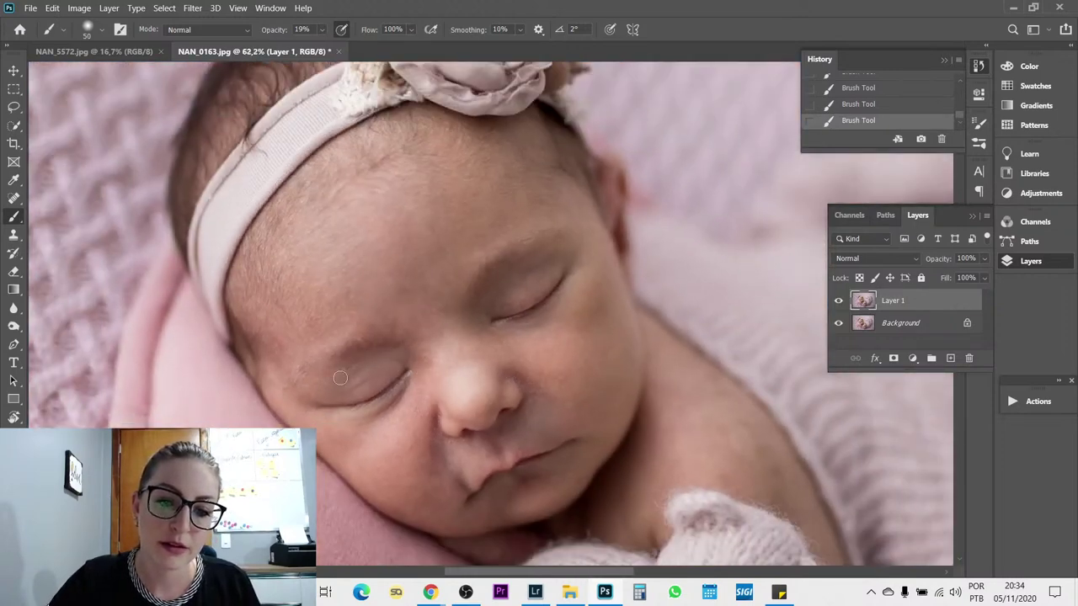
pyautogui.hotkey('ctrl', 'z')
pyautogui.hotkey('ctrl', 'z')
pyautogui.hotkey('ctrl', 'z')
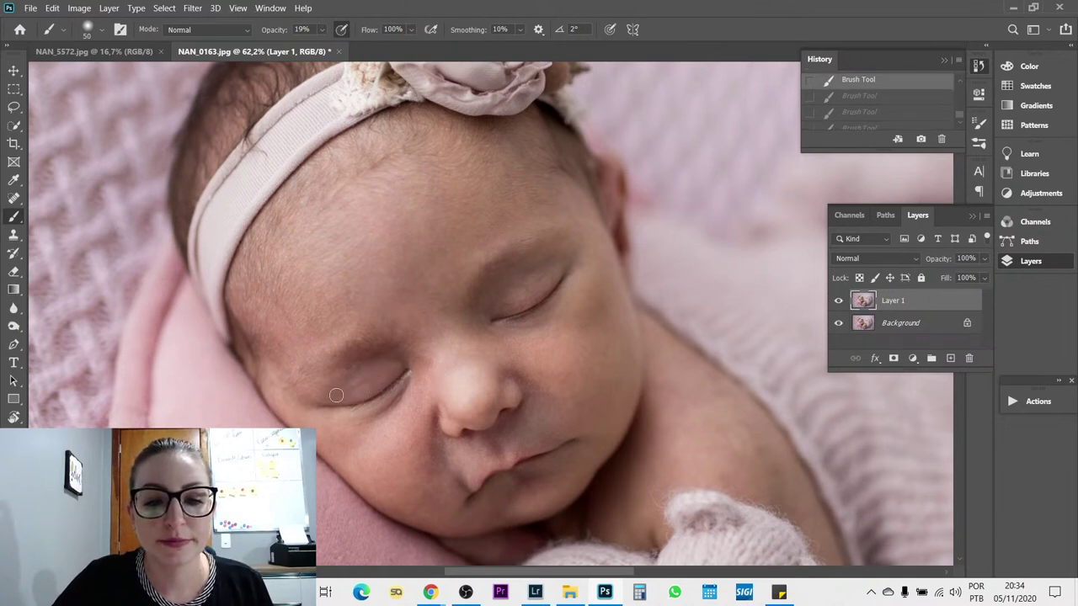
pyautogui.hotkey('ctrl', 'shift', 'z')
pyautogui.hotkey('ctrl', 'z')
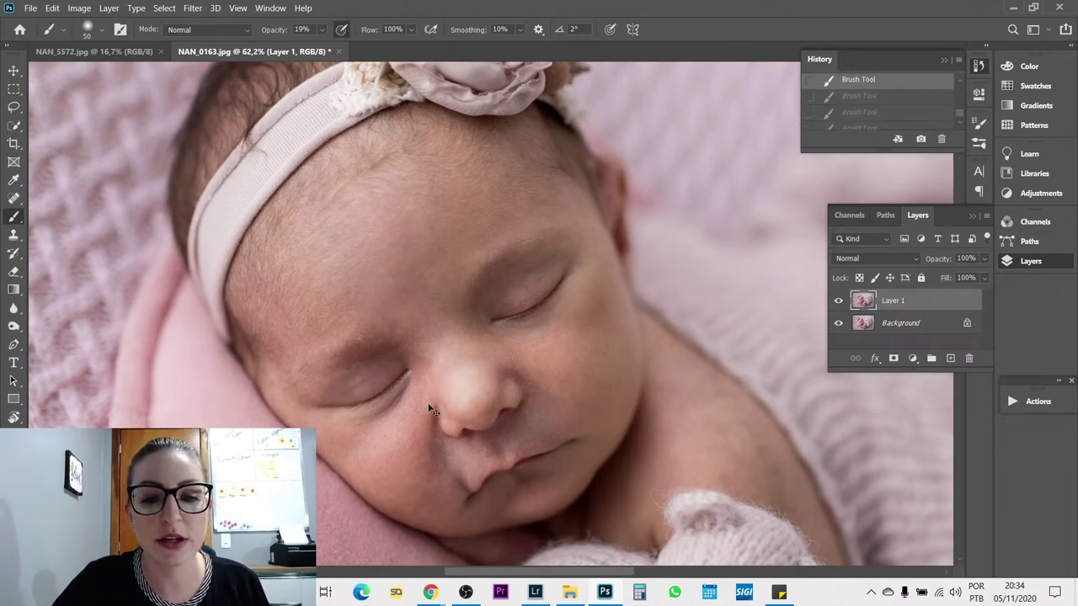
# - Enlarge the brush to 70 px and paint softly over the pillow-side eyelid and towards the inner eye corner
pyautogui.scroll(1, 812, 175)
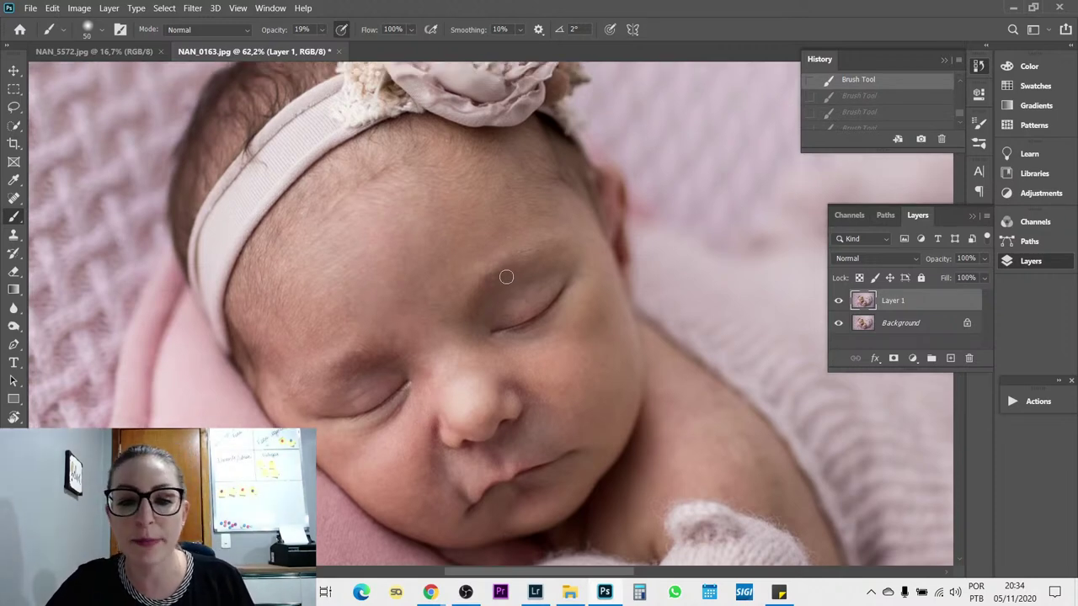
pyautogui.scroll(1, 505, 278)
pyautogui.scroll(3, 383, 405)
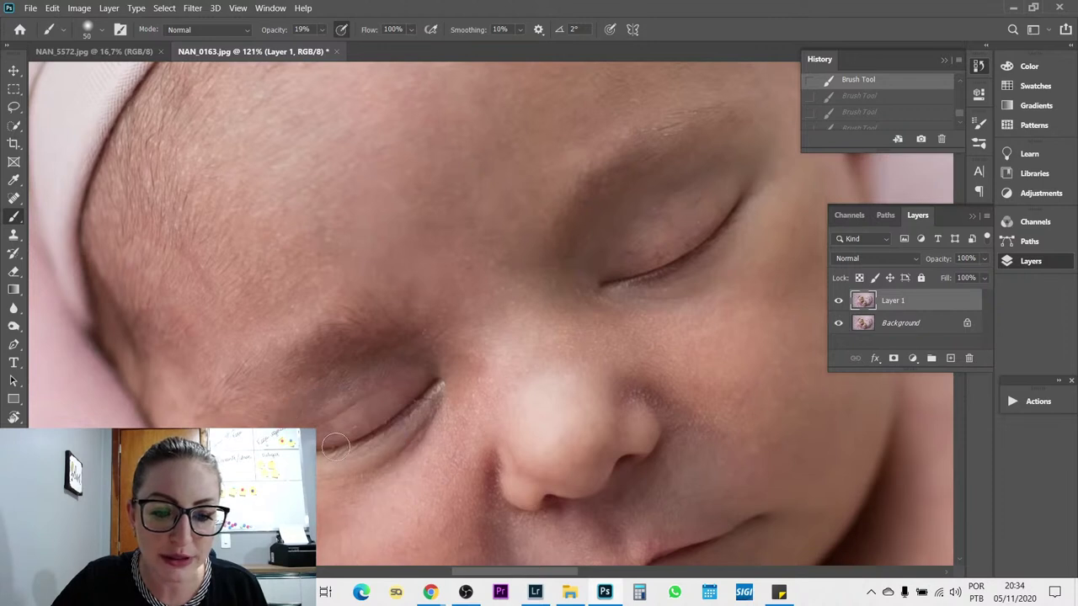
pyautogui.press(']')
pyautogui.press(']')
pyautogui.moveTo(397, 378); pyautogui.dragTo(408, 385)
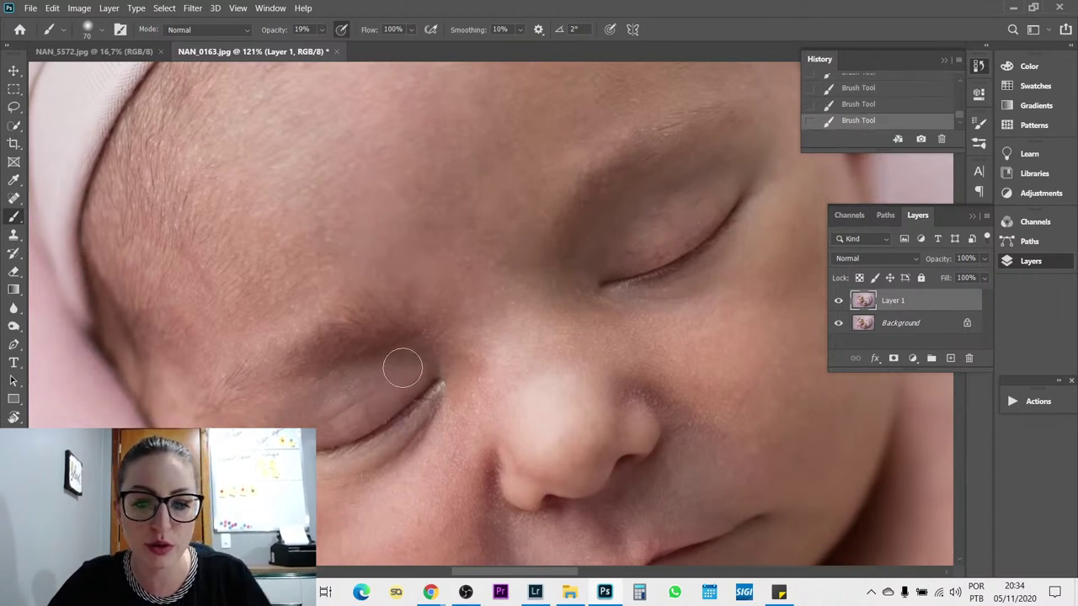
pyautogui.moveTo(339, 365)
pyautogui.mouseDown()
pyautogui.moveTo(416, 344)
pyautogui.moveTo(475, 361)
pyautogui.mouseUp()
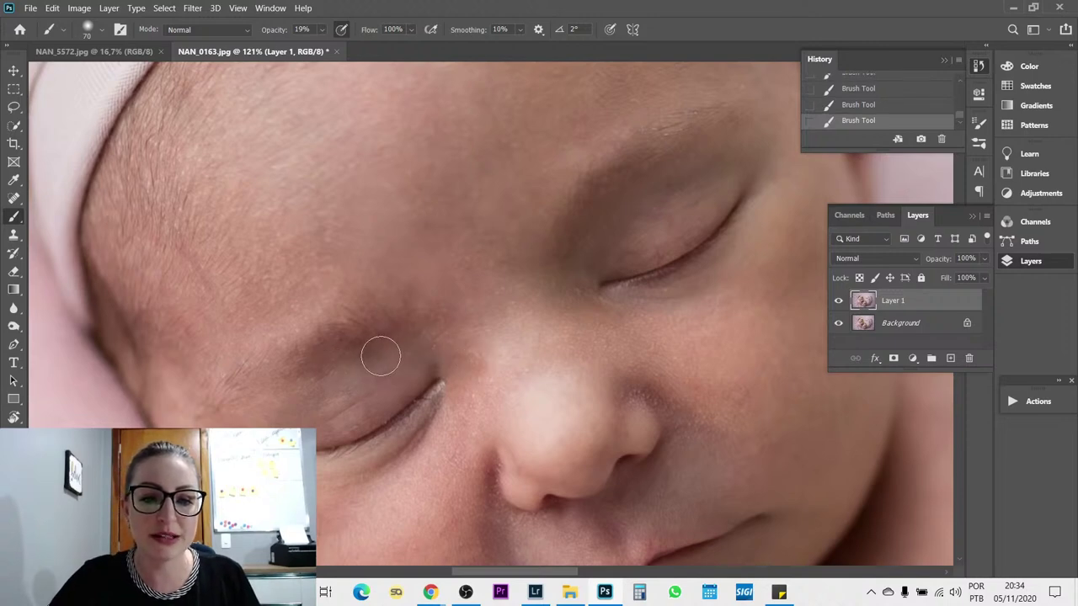
# - Set the brush opacity to 100%, paint a demonstration scribble across the pillow-side eye and nose bridge, and undo it
pyautogui.scroll(-5, 464, 428)
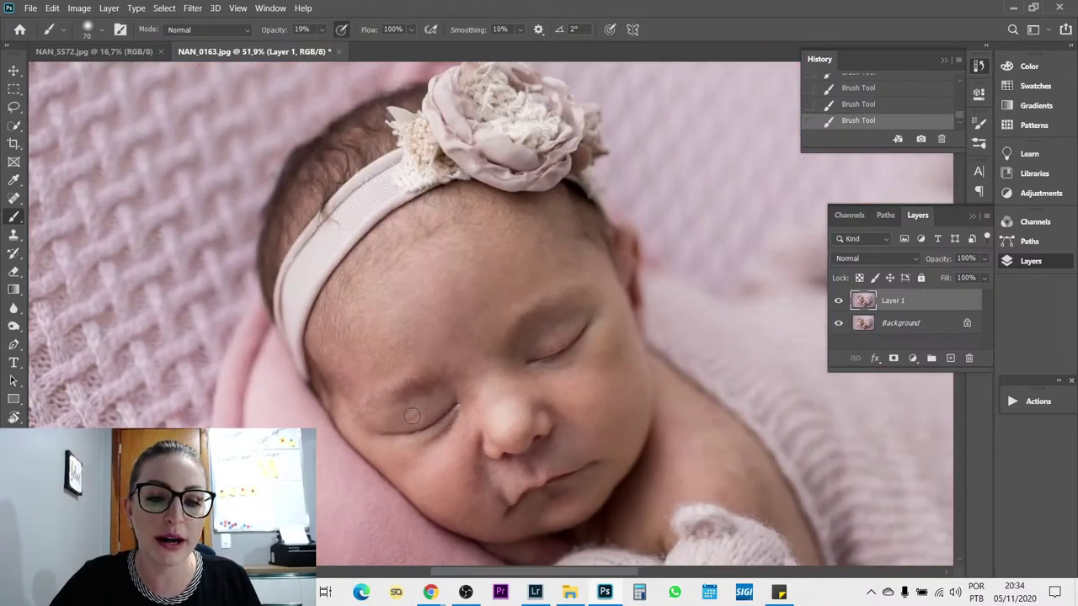
pyautogui.scroll(-1, 632, 422)
pyautogui.scroll(1, 539, 395)
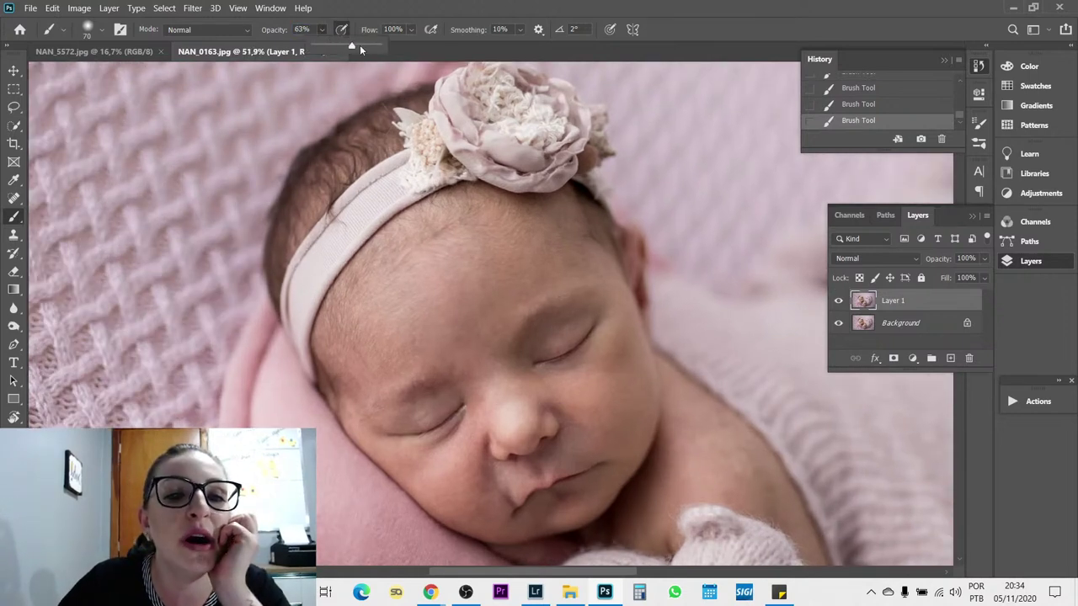
pyautogui.moveTo(523, 325)
pyautogui.mouseDown()
pyautogui.moveTo(505, 358)
pyautogui.moveTo(442, 391)
pyautogui.moveTo(438, 421)
pyautogui.moveTo(416, 406)
pyautogui.moveTo(512, 384)
pyautogui.mouseUp()
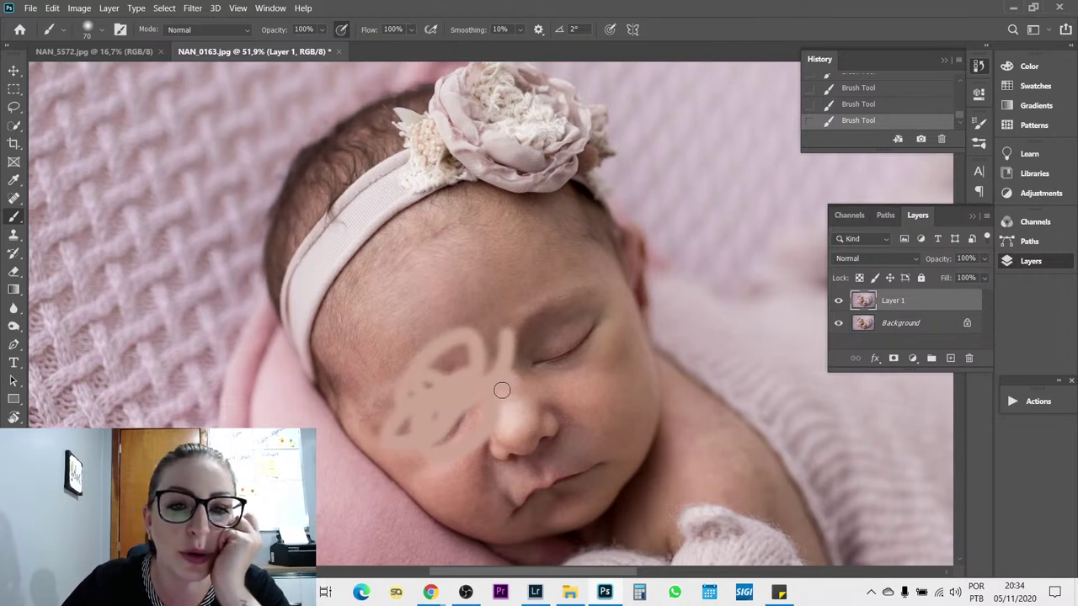
pyautogui.hotkey('ctrl', 'z')
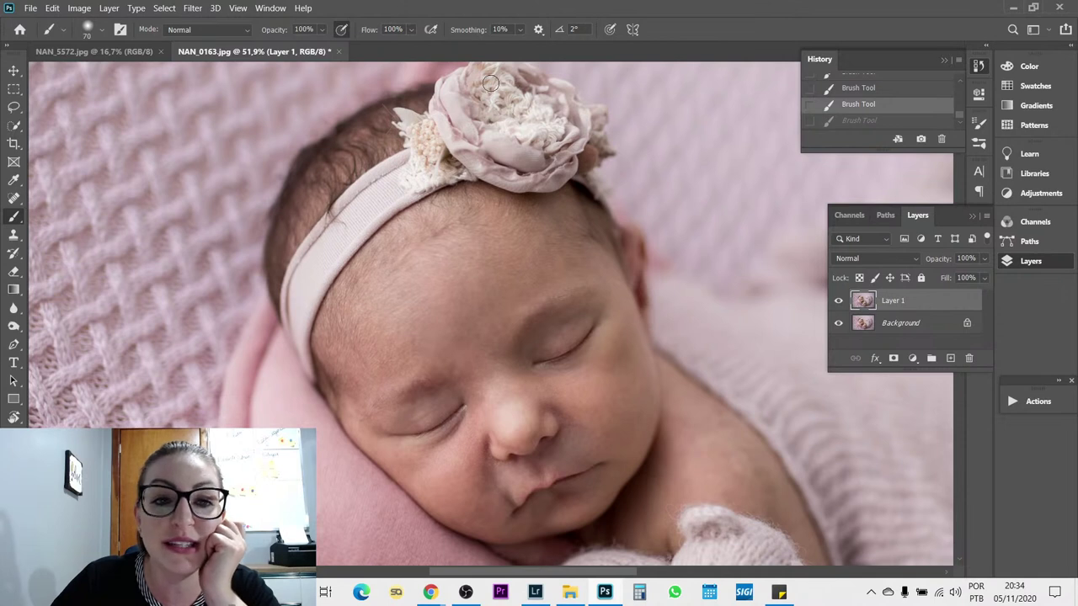
# - Set the brush opacity to 17%, enlarge the brush to 100 px, and paint softly over the skin beside the nose
pyautogui.click(320, 30)
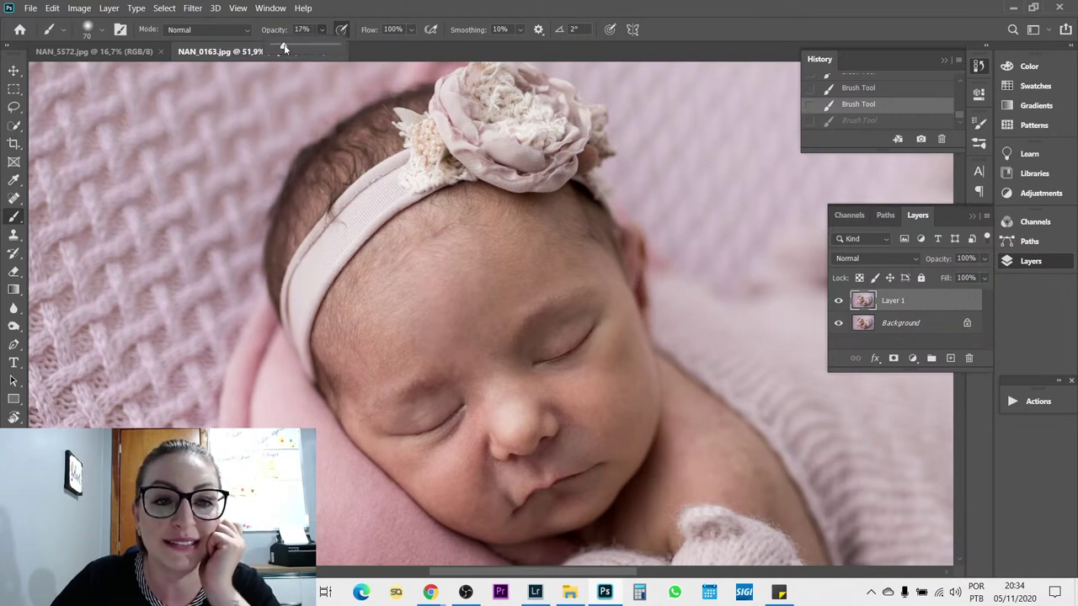
pyautogui.click(613, 409)
pyautogui.press(']')
pyautogui.press(']')
pyautogui.press(']')
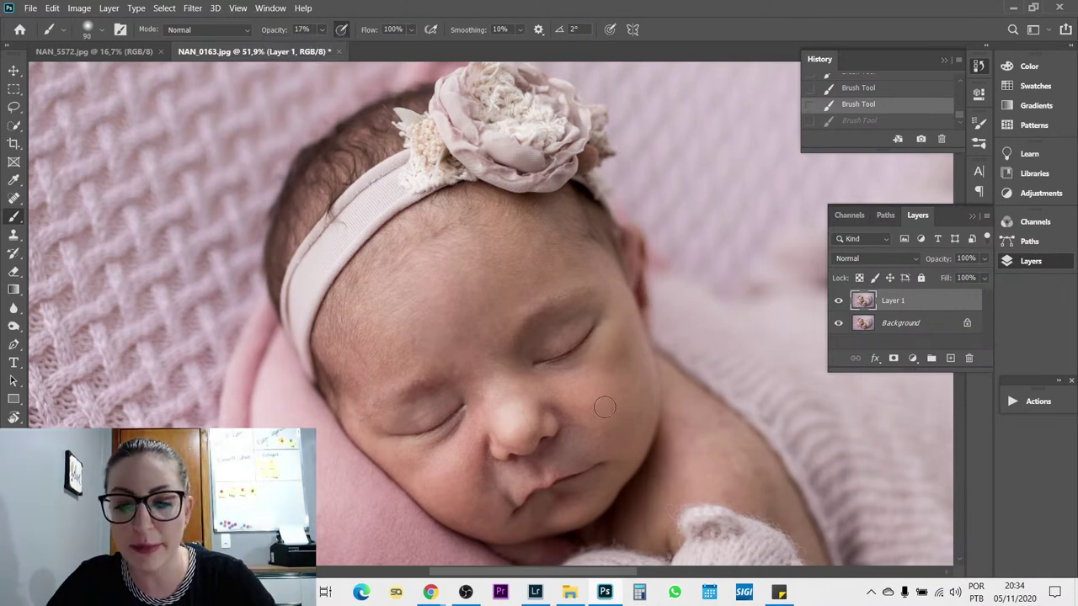
pyautogui.moveTo(555, 416); pyautogui.dragTo(568, 436)
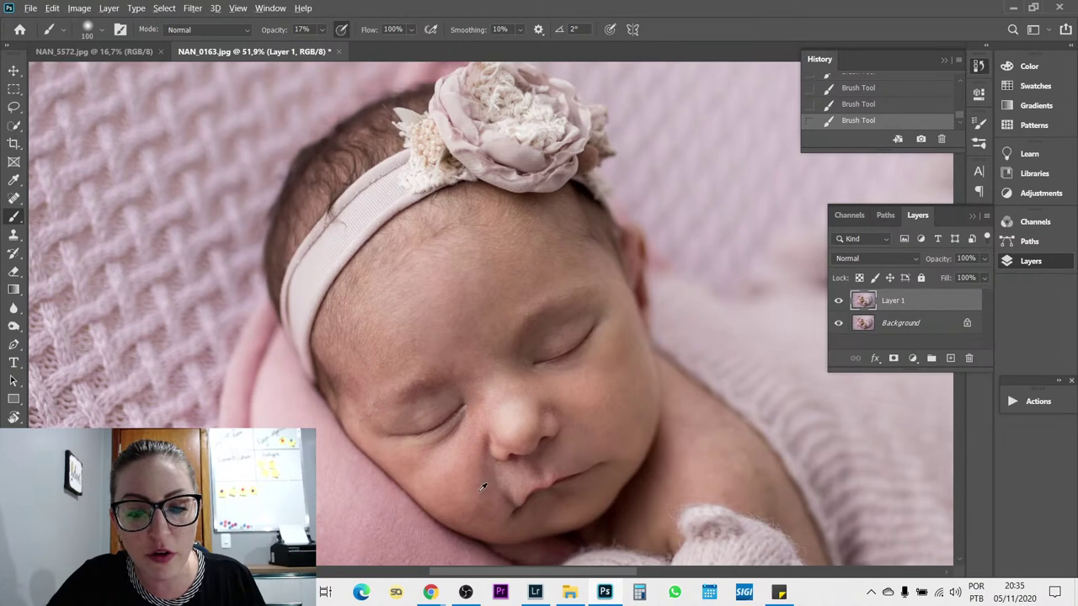
# - Enlarge the brush to 250 px and examine the retouched face, the overall photo and the skin on the hand holding the teddy bear
pyautogui.scroll(2, 478, 488)
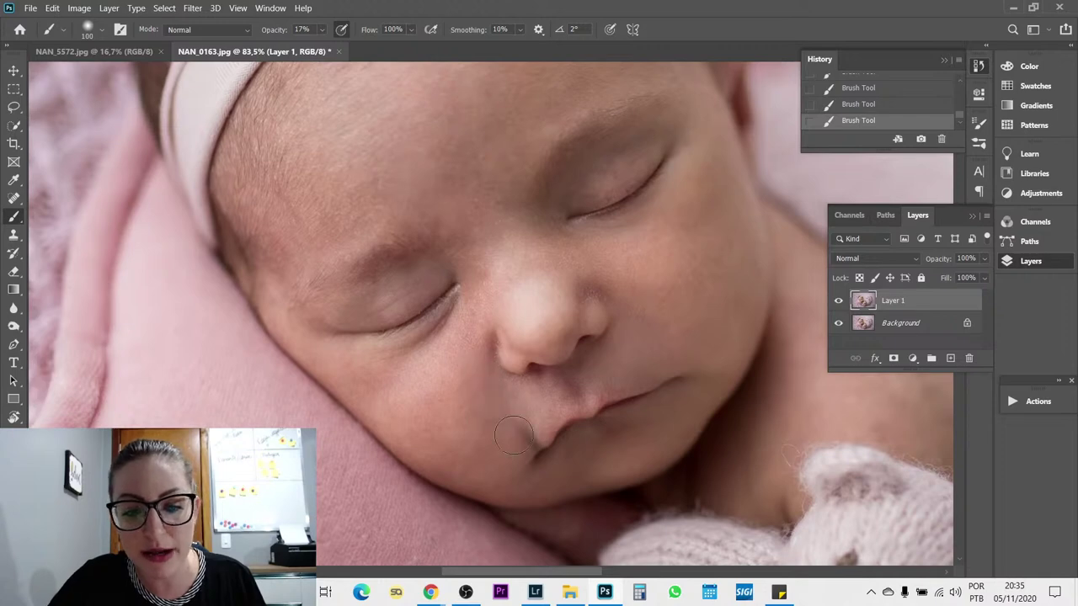
pyautogui.scroll(-2, 468, 425)
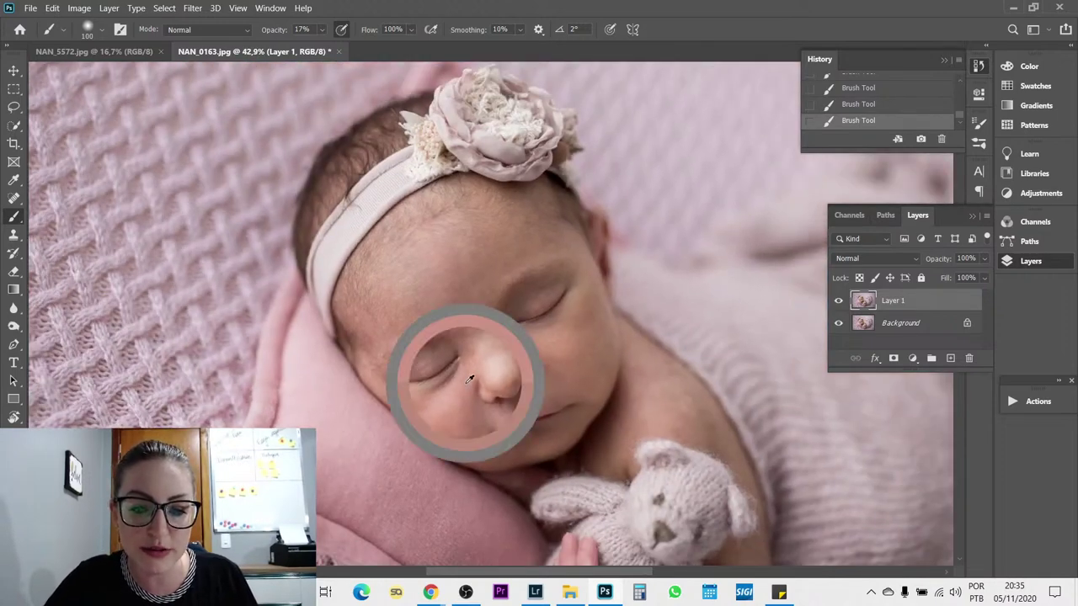
pyautogui.scroll(-3, 465, 401)
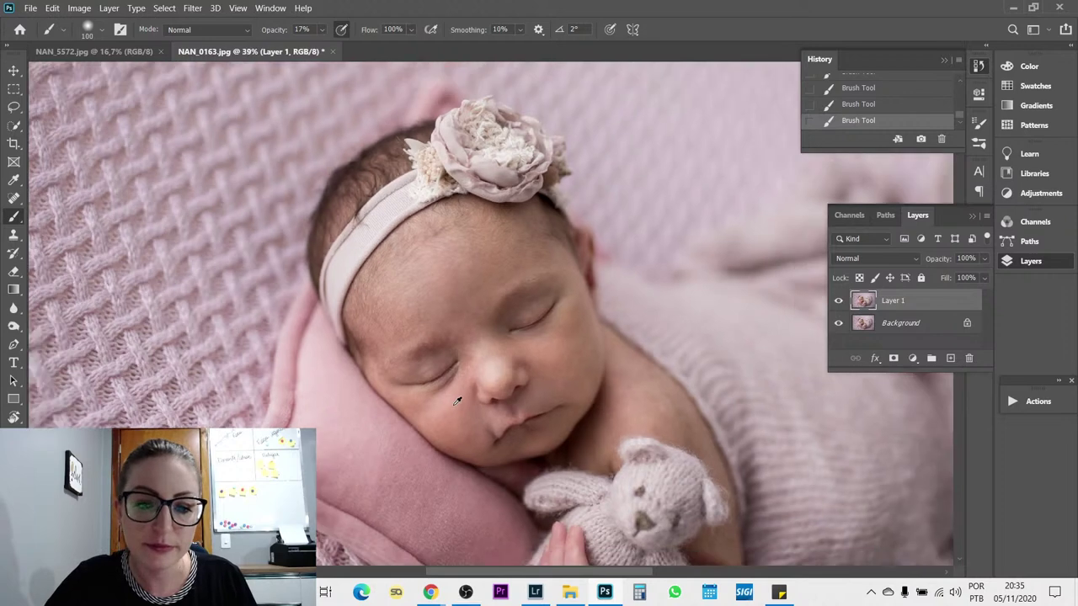
pyautogui.scroll(-1, 423, 337)
pyautogui.press(']')
pyautogui.press(']')
pyautogui.press(']')
pyautogui.press(']')
pyautogui.press(']')
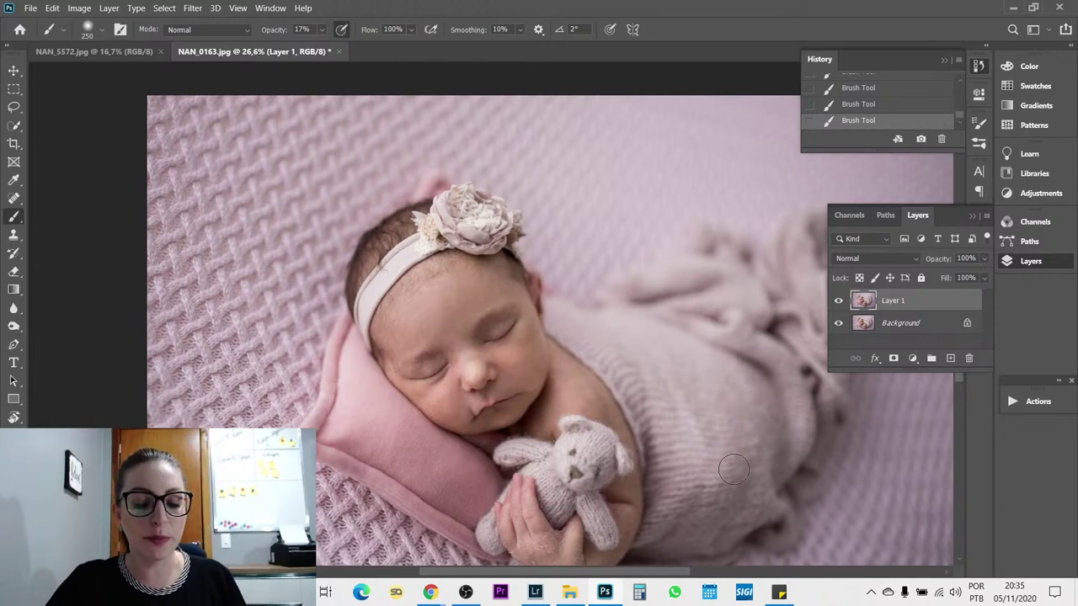
pyautogui.scroll(-1, 731, 496)
pyautogui.scroll(-1, 731, 495)
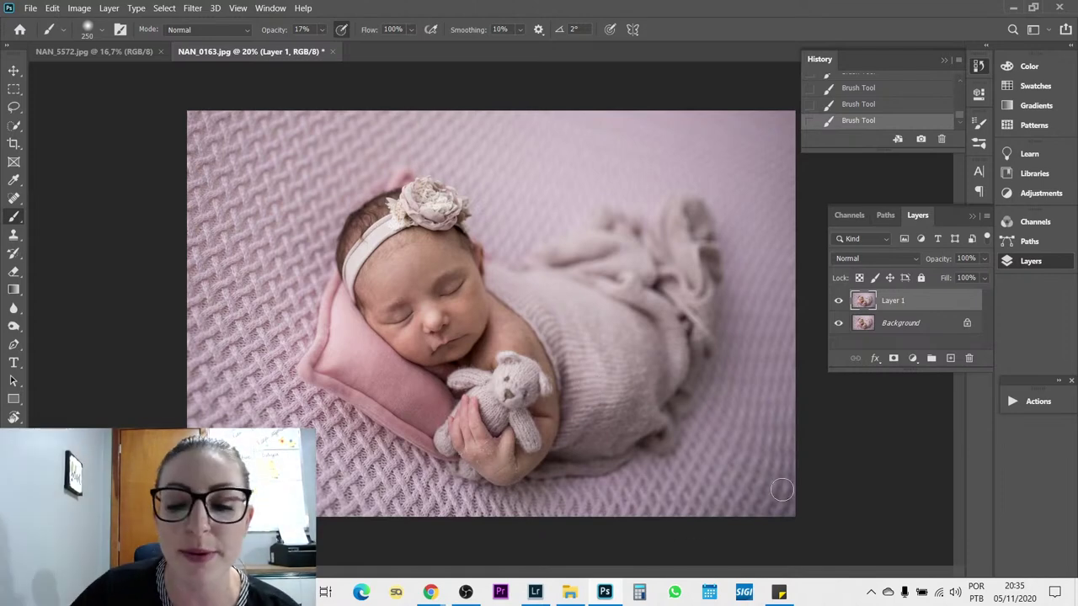
pyautogui.scroll(5, 531, 470)
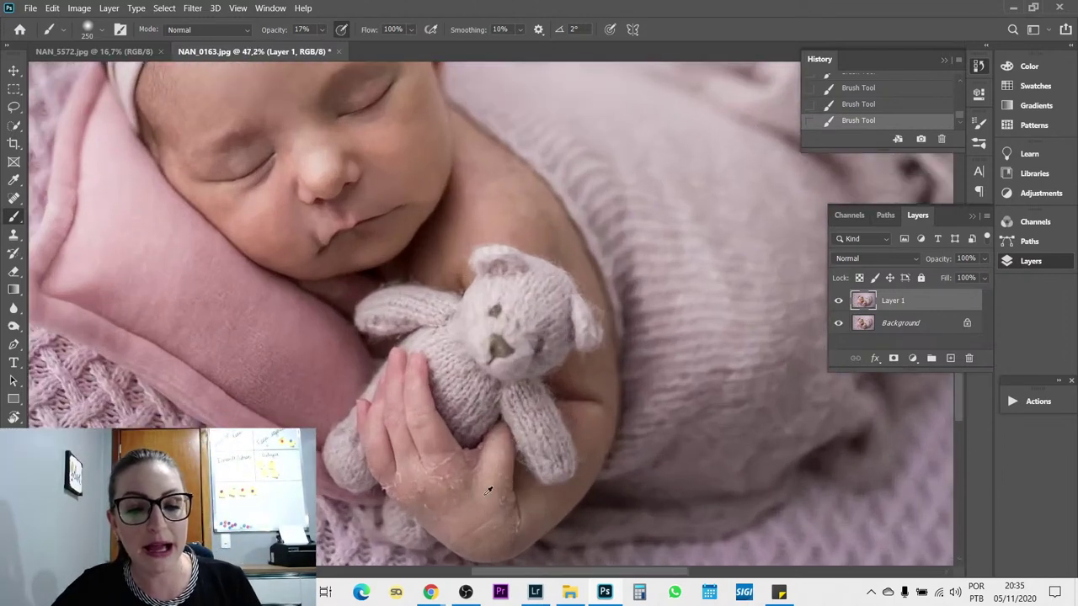
pyautogui.scroll(-2, 429, 484)
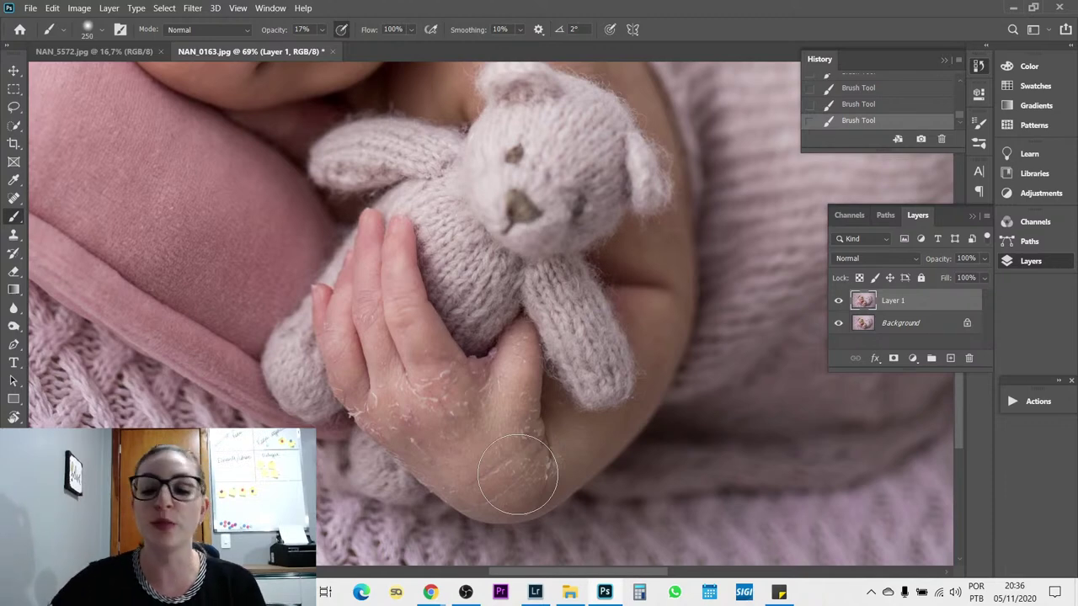
pyautogui.hotkey('ctrl', '0')
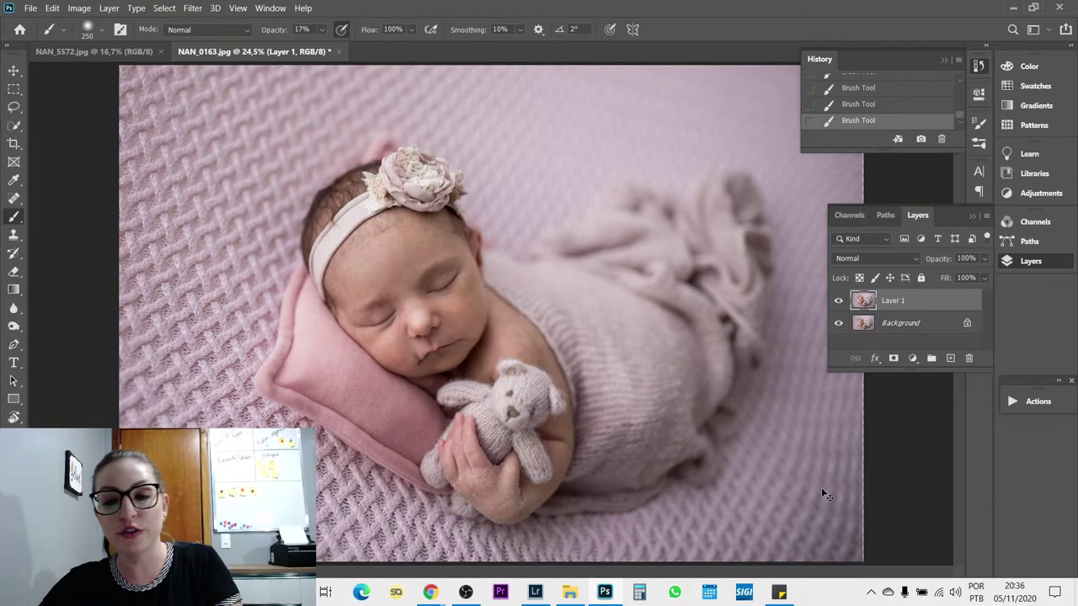
# - Duplicate the retouched layer and apply the High Pass filter to the copy with a 10 px radius
pyautogui.hotkey('ctrl', 'j')
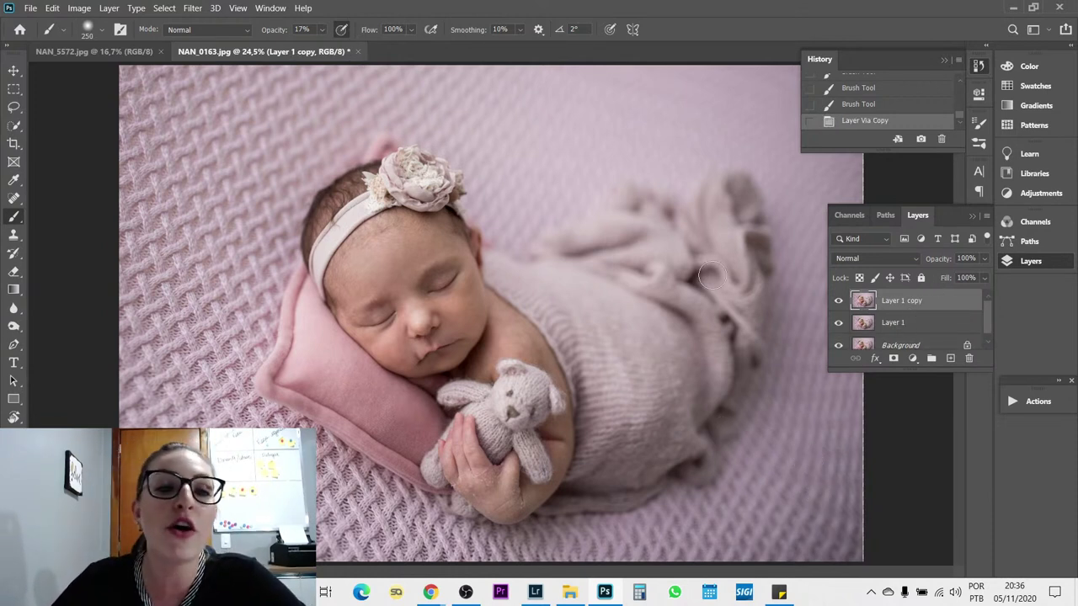
pyautogui.click(193, 9)
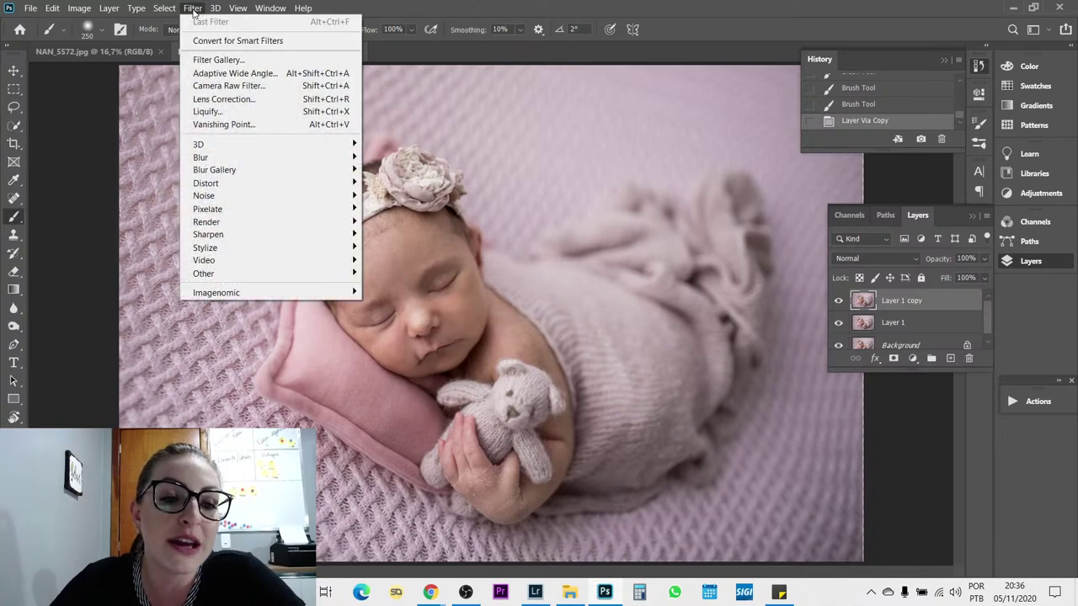
pyautogui.moveTo(258, 238)
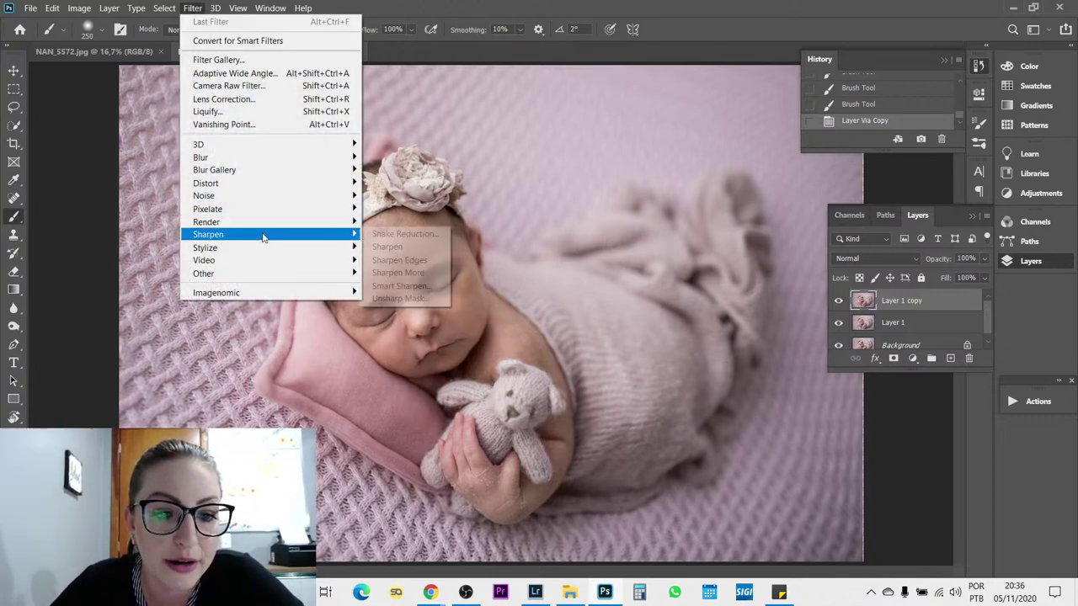
pyautogui.moveTo(270, 199)
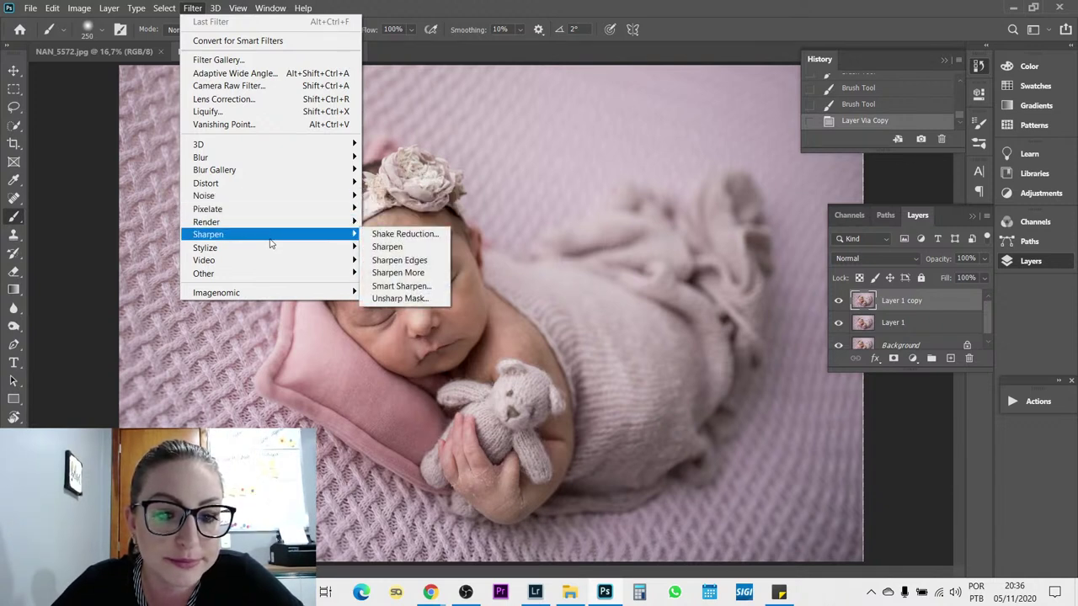
pyautogui.moveTo(277, 274)
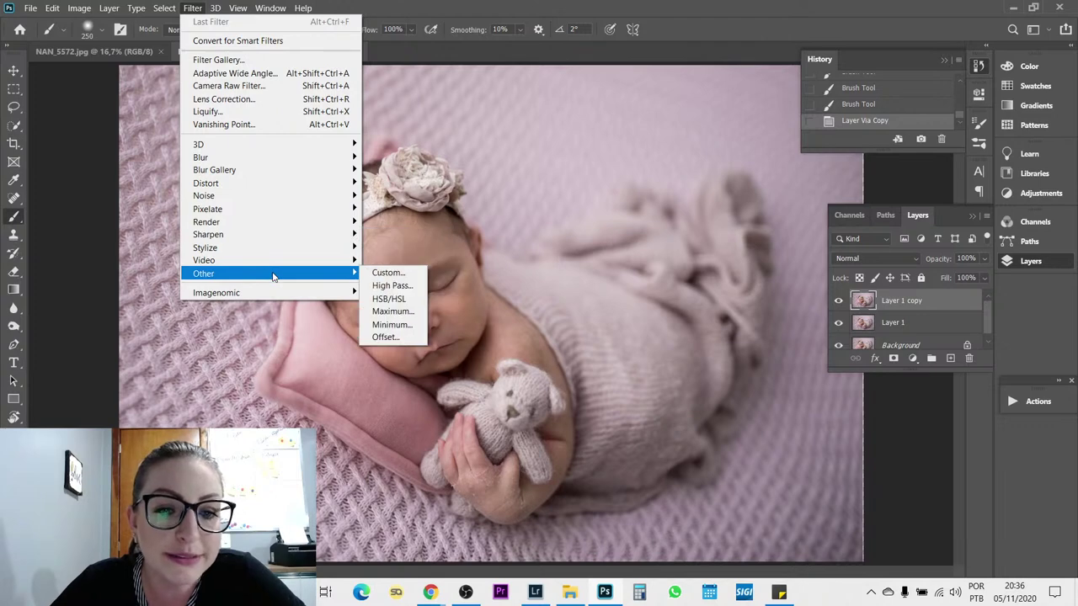
pyautogui.click(390, 288)
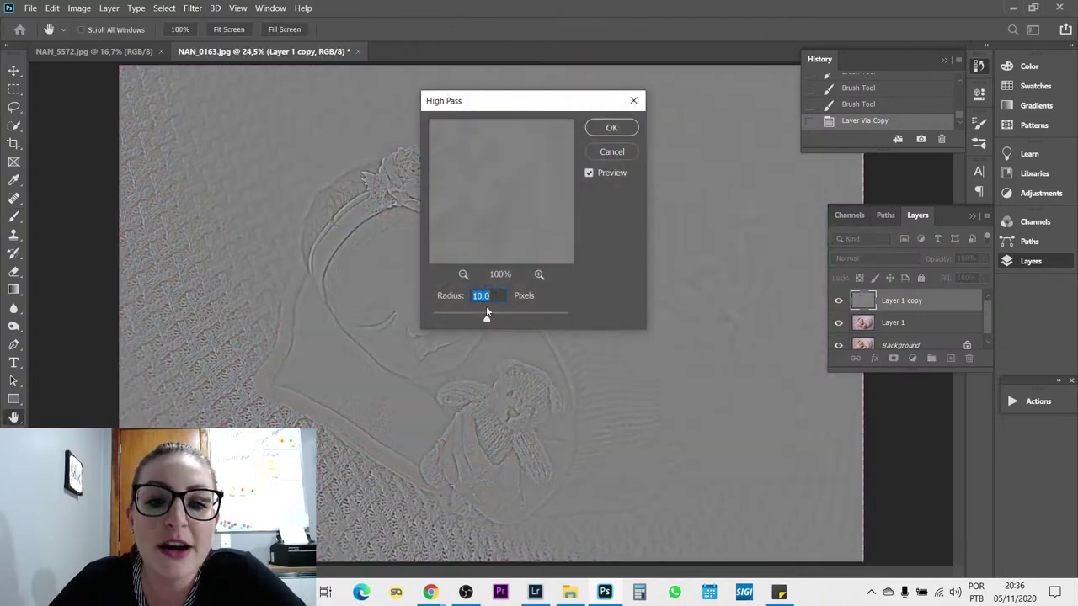
pyautogui.click(622, 133)
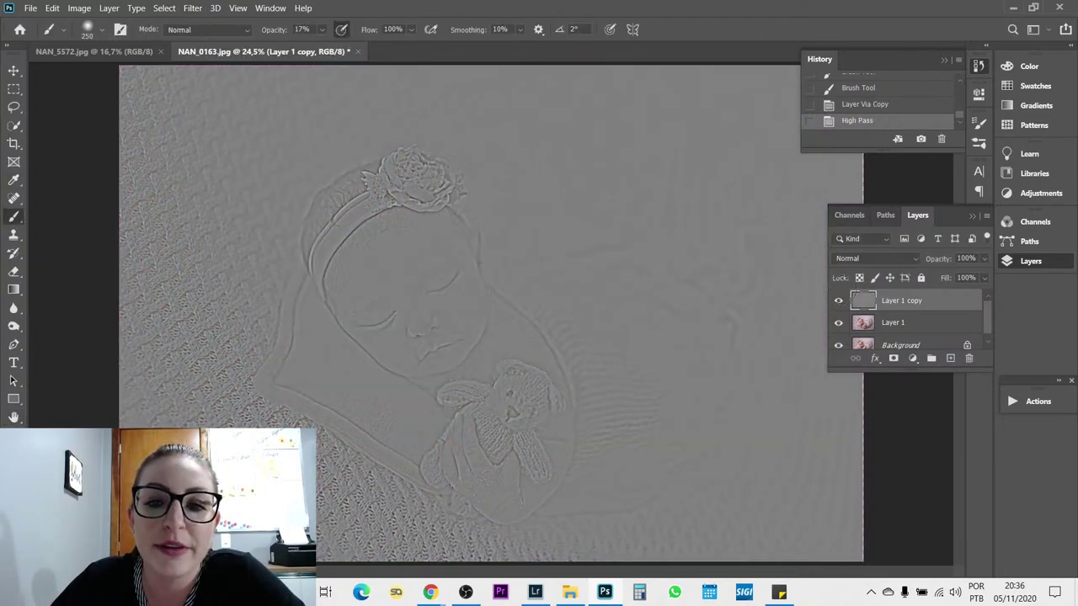
# - Set the high-pass layer's blend mode to Soft Light and undo the stray brush stroke on it
pyautogui.click(874, 257)
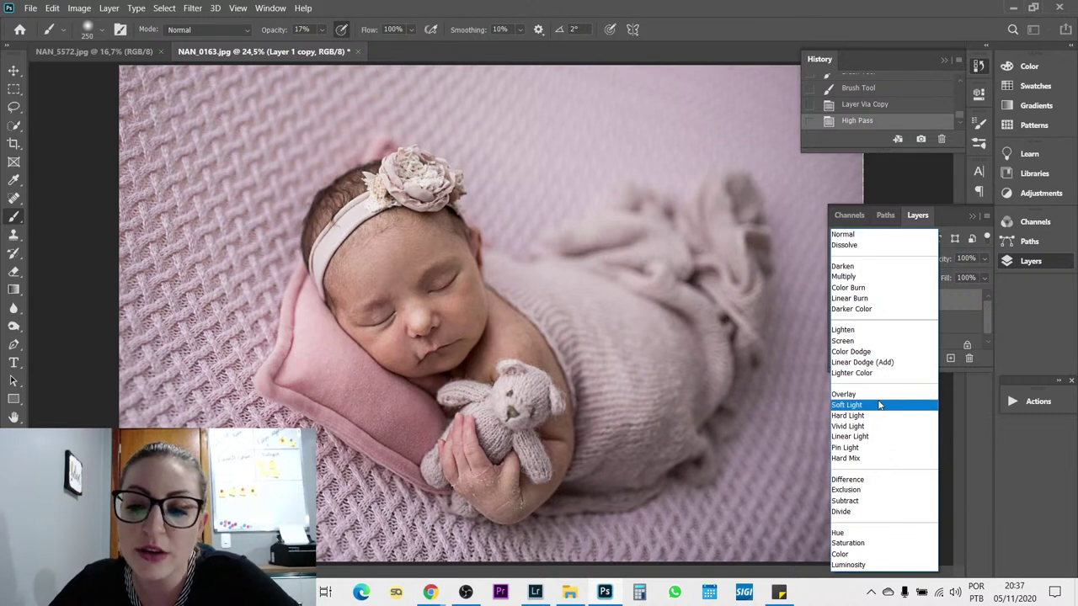
pyautogui.click(880, 405)
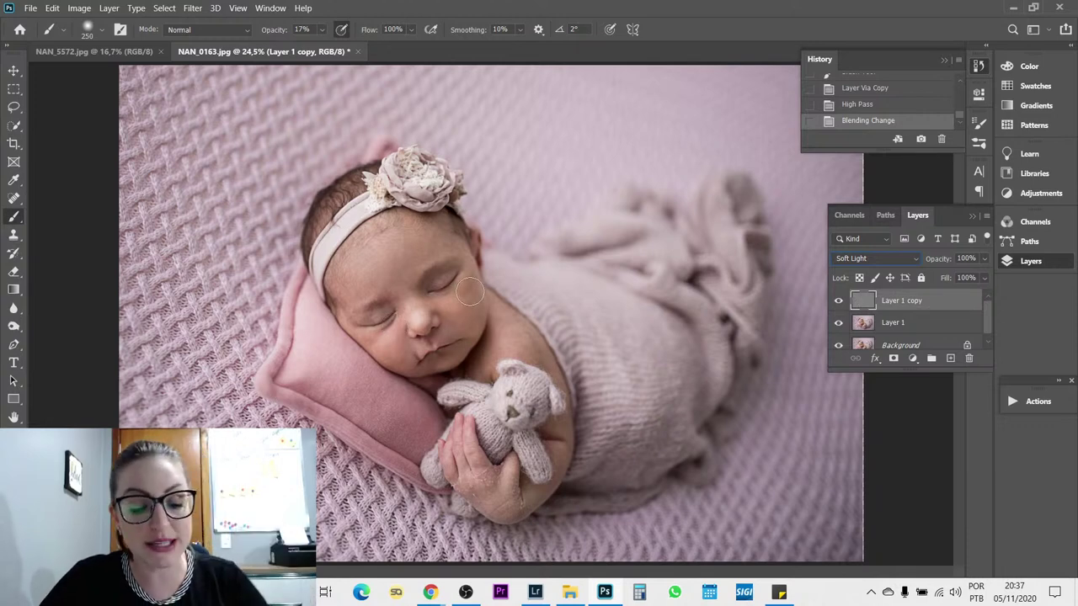
pyautogui.hotkey('alt', 'v')
pyautogui.press('Escape')
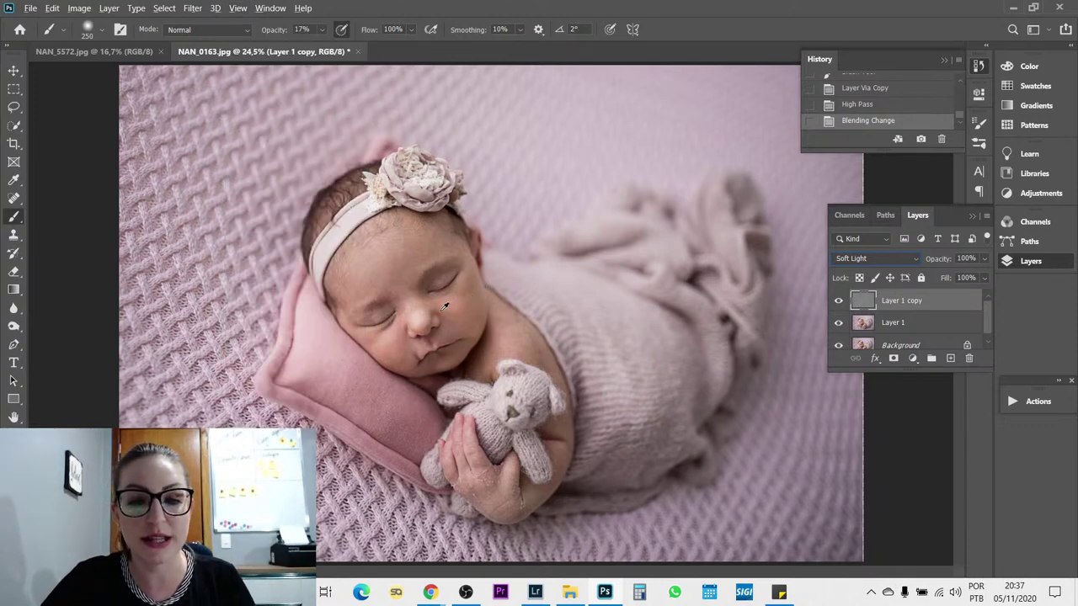
pyautogui.click(652, 290)
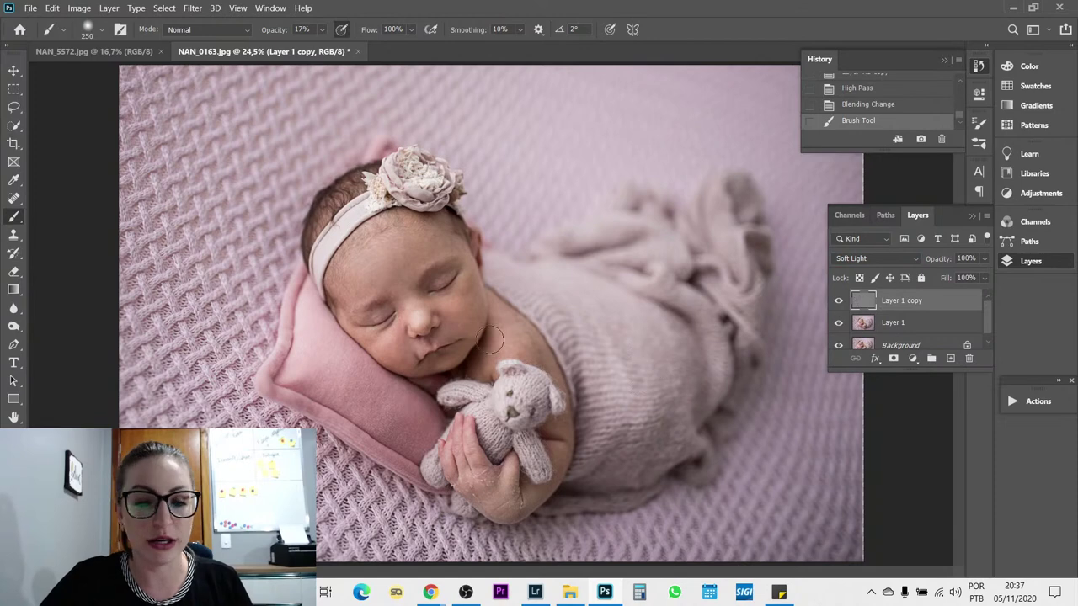
pyautogui.hotkey('ctrl', 'z')
# - Compare the face with and without the high-pass sharpening layer, leaving the layer visible
pyautogui.scroll(5, 455, 320)
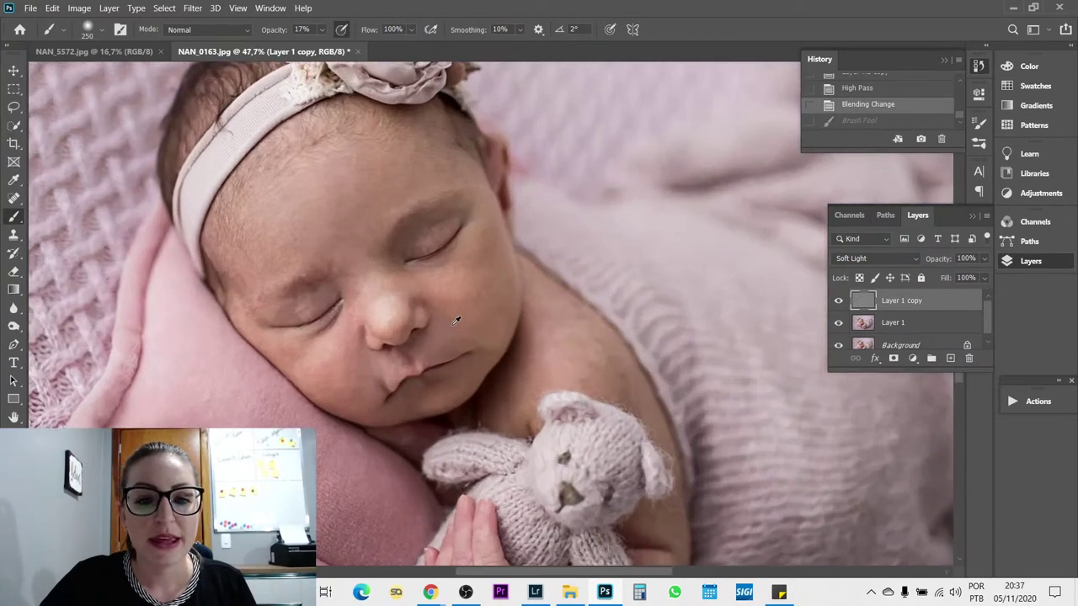
pyautogui.click(839, 301)
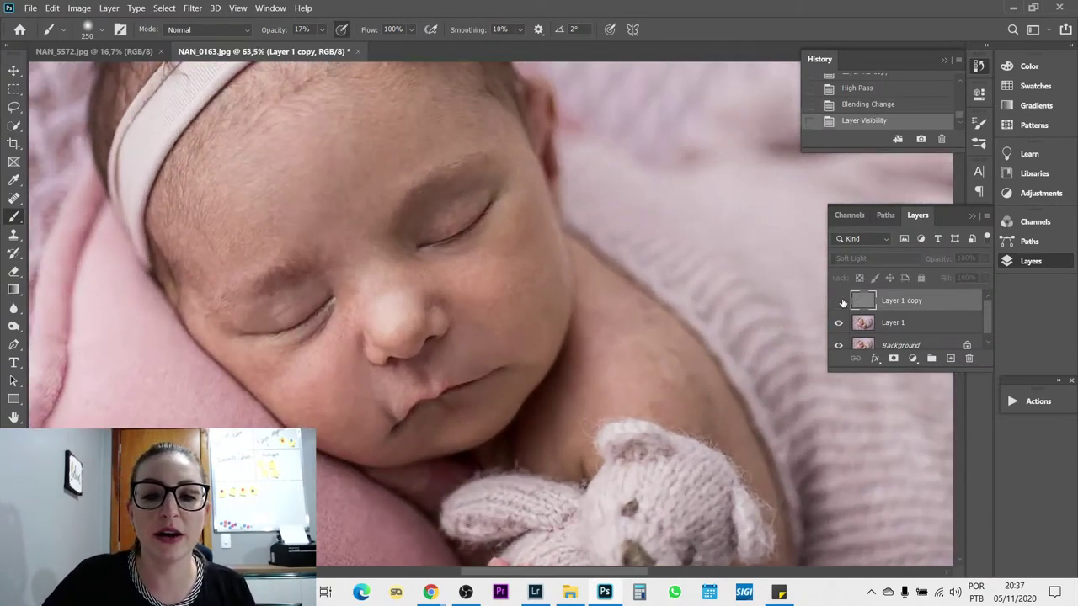
pyautogui.click(839, 302)
pyautogui.click(839, 301)
pyautogui.click(840, 302)
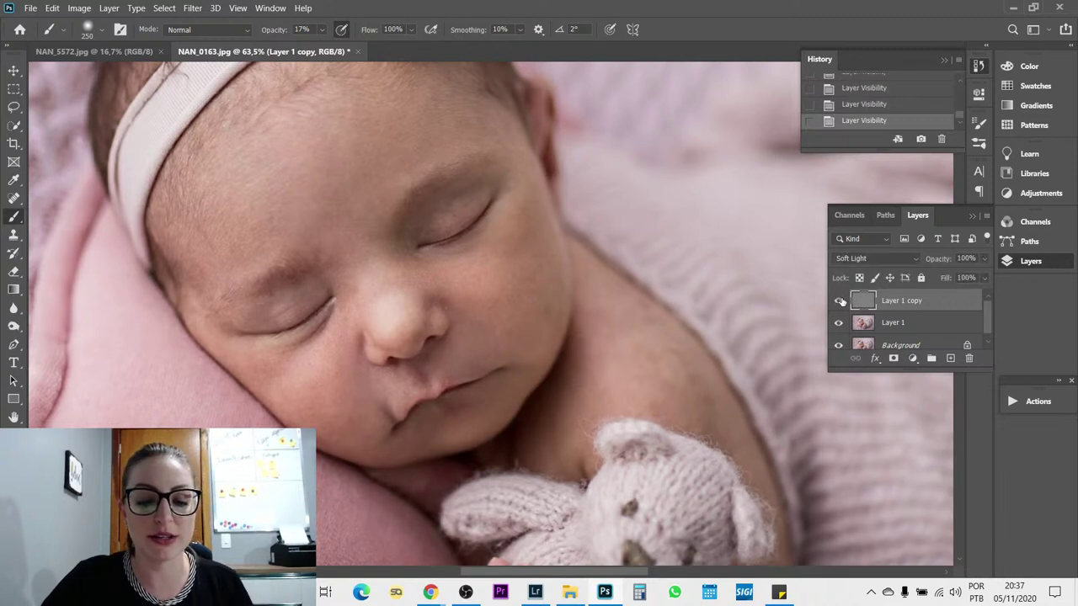
pyautogui.press('v')
pyautogui.click(839, 302)
pyautogui.click(839, 301)
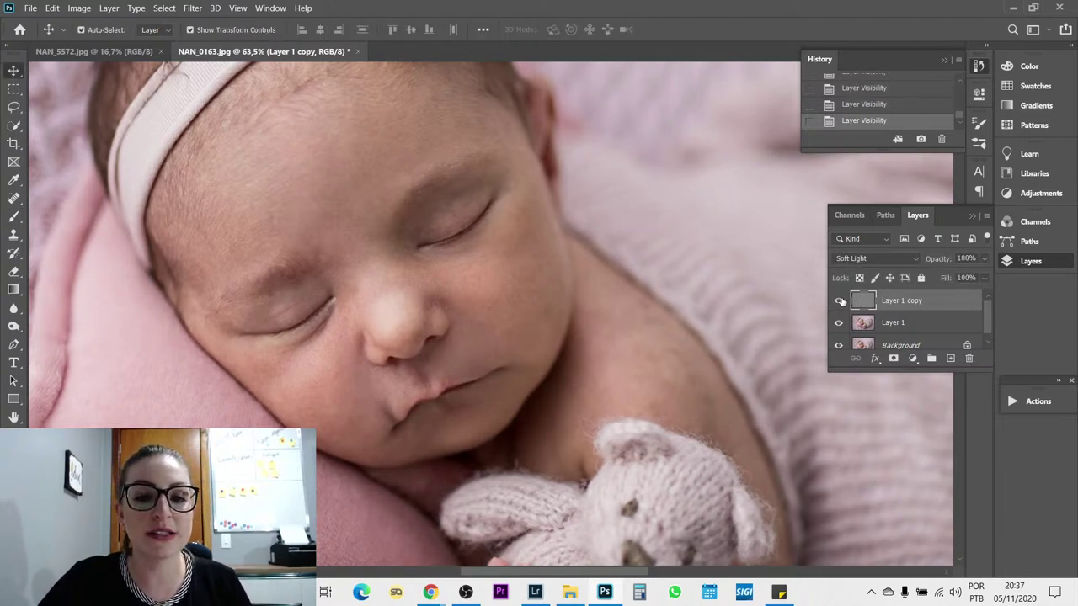
# - Lower the high-pass layer's opacity to 68% and check the sharpening across the whole photo
pyautogui.click(984, 277)
pyautogui.moveTo(965, 274); pyautogui.dragTo(958, 276)
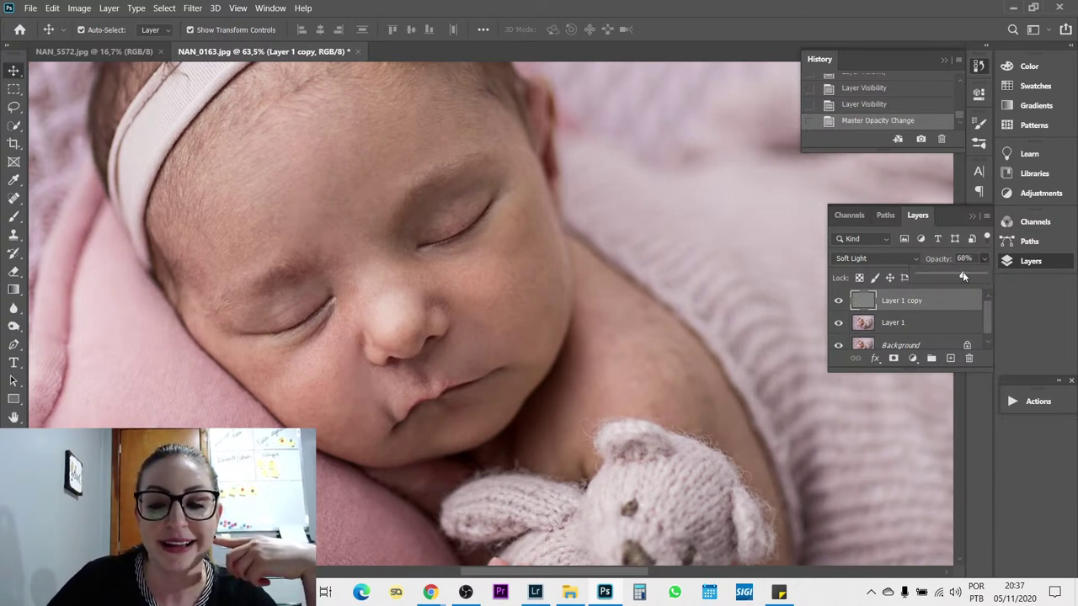
pyautogui.scroll(-3, 611, 385)
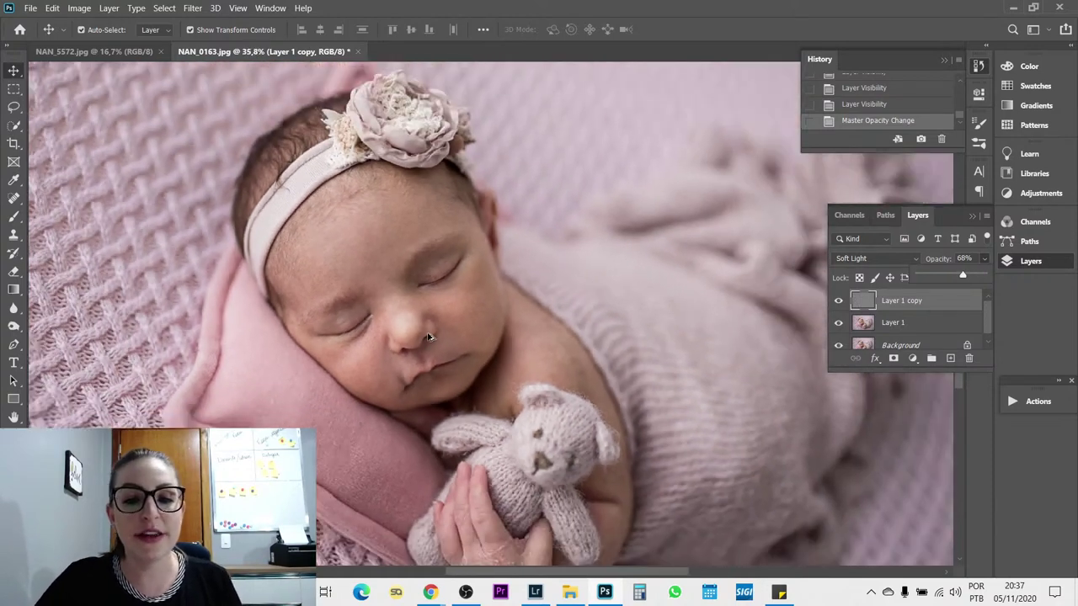
pyautogui.scroll(-2, 518, 457)
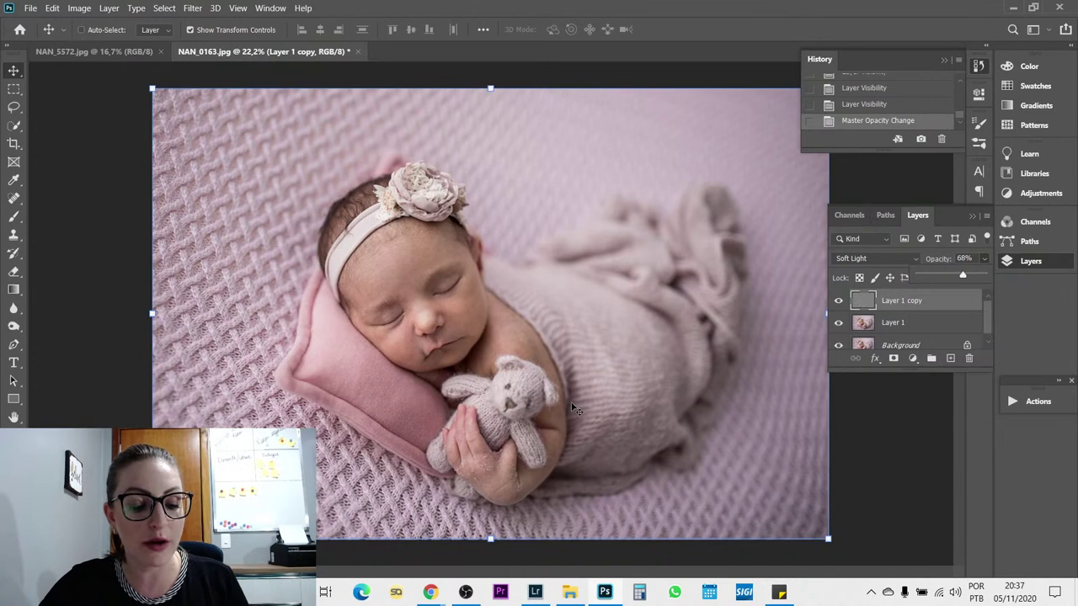
# - Stamp all visible layers into a new top layer and open the Imagenomic Portraiture filter on it
pyautogui.hotkey('ctrl', 'shift', 'alt', 'e')
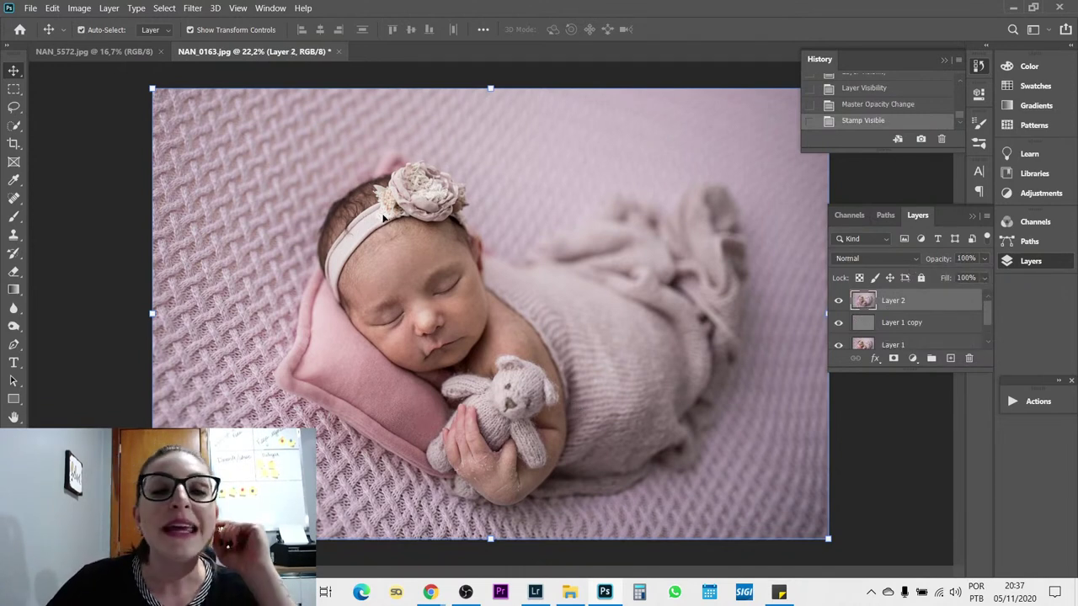
pyautogui.click(192, 8)
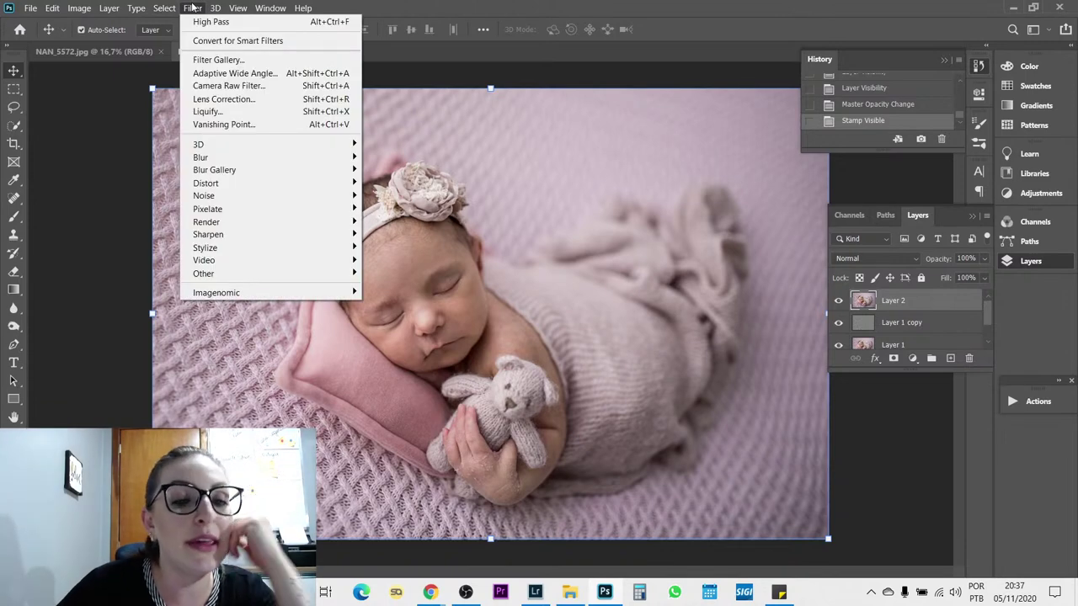
pyautogui.moveTo(264, 293)
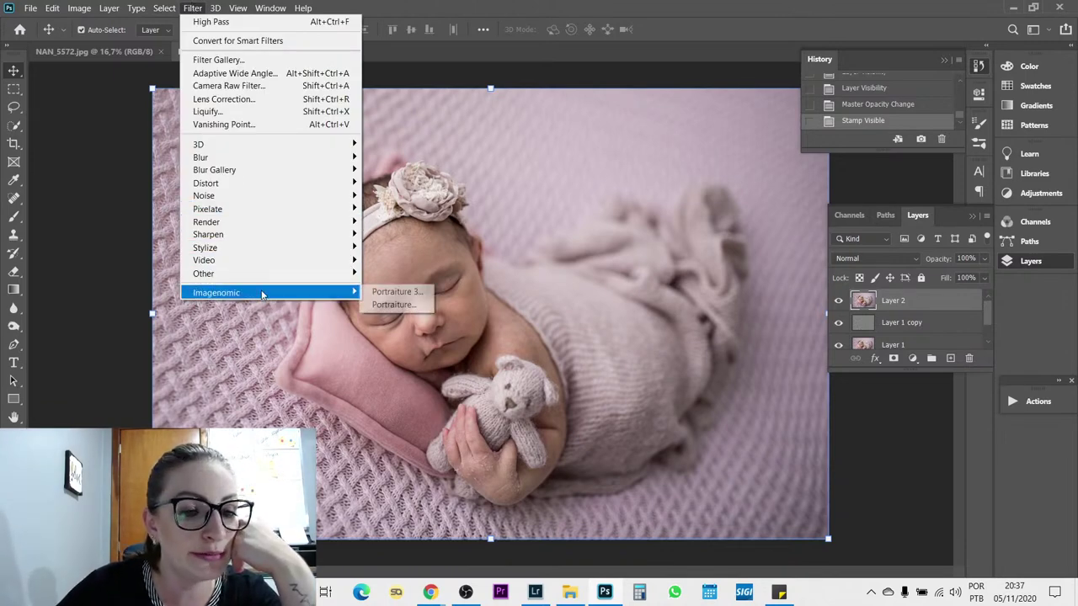
pyautogui.click(408, 306)
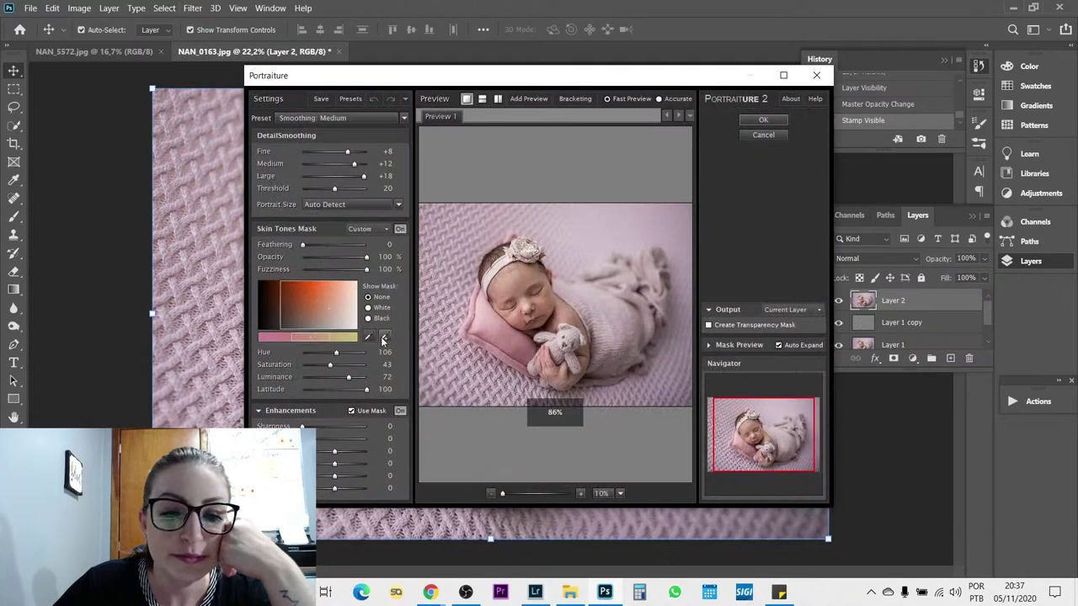
# - Sample the baby's facial skin tones for the Portraiture skin mask and apply the Smoothing: Medium preset to the stamped layer
pyautogui.click(368, 338)
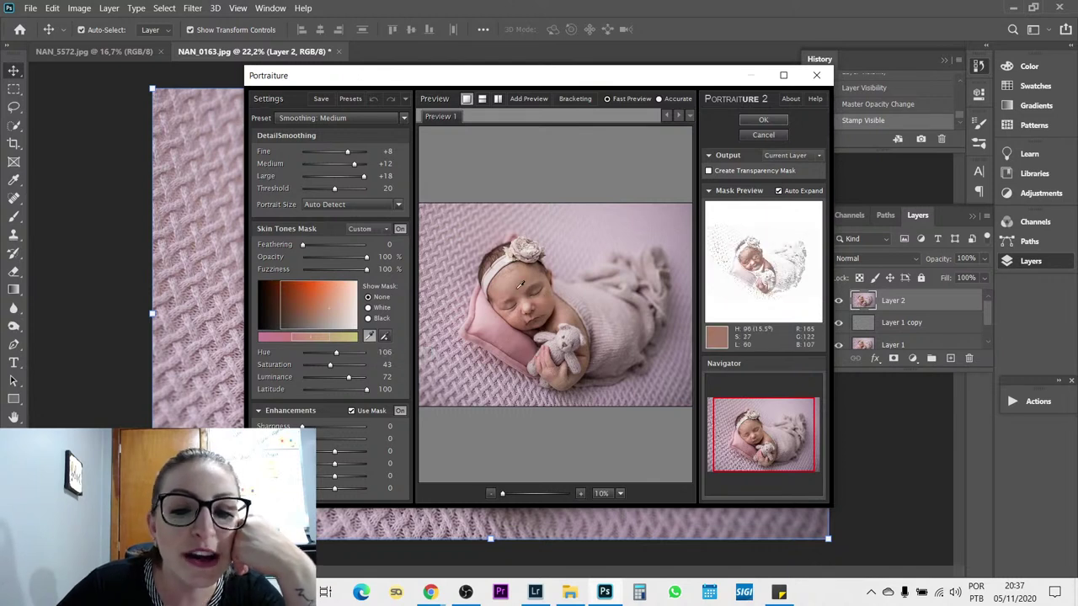
pyautogui.click(545, 299)
pyautogui.click(503, 295)
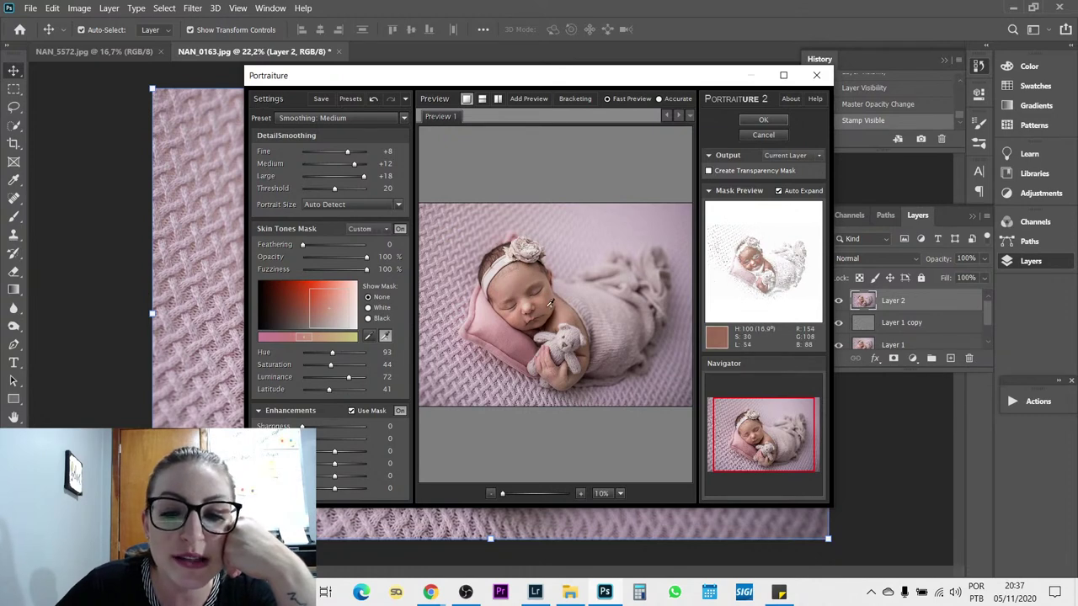
pyautogui.click(763, 119)
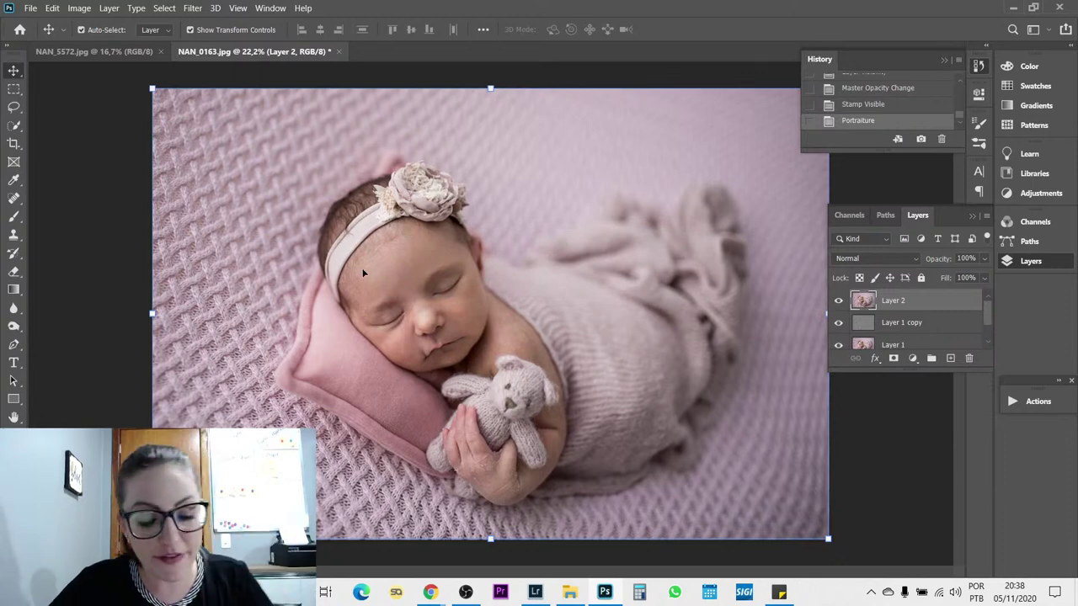
# - Erase the smoothed layer over both of the baby's eyebrows with the 45-pixel soft Eraser at 100% opacity
pyautogui.moveTo(363, 272); pyautogui.dragTo(516, 377)
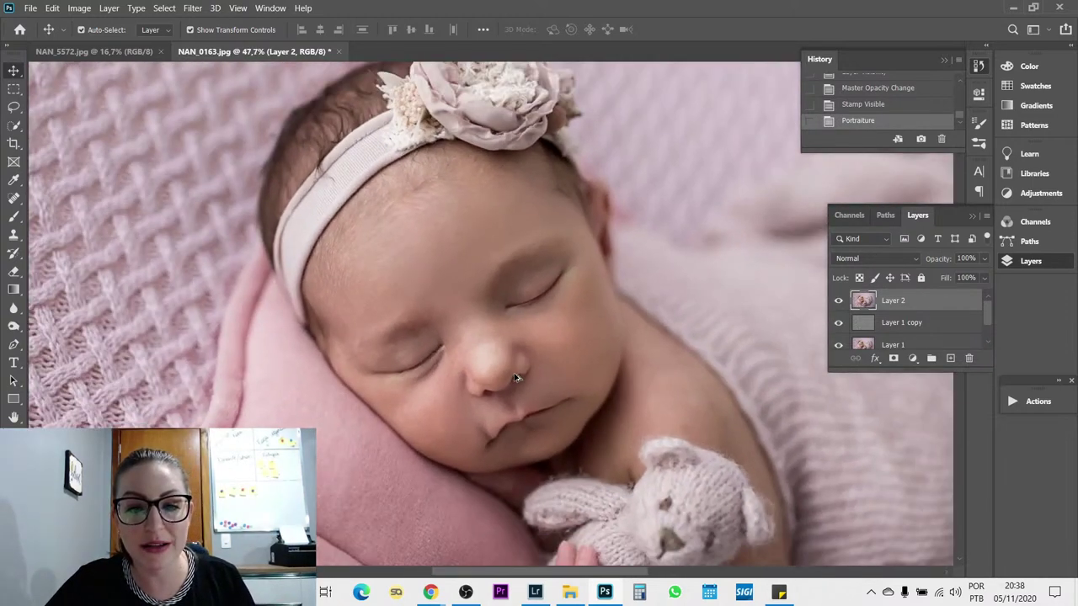
pyautogui.scroll(-2, 558, 357)
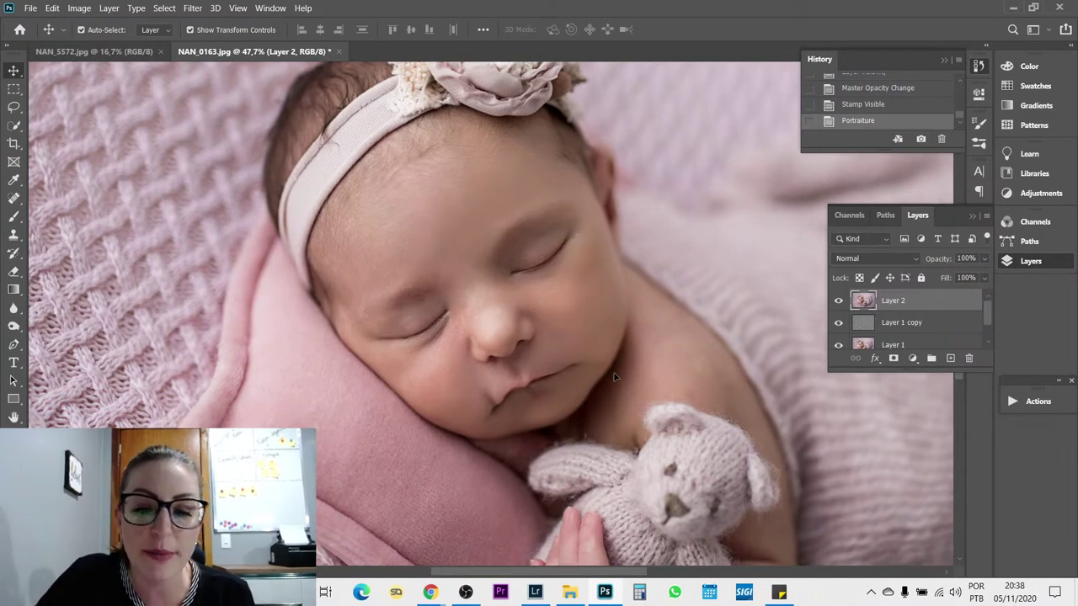
pyautogui.press('e')
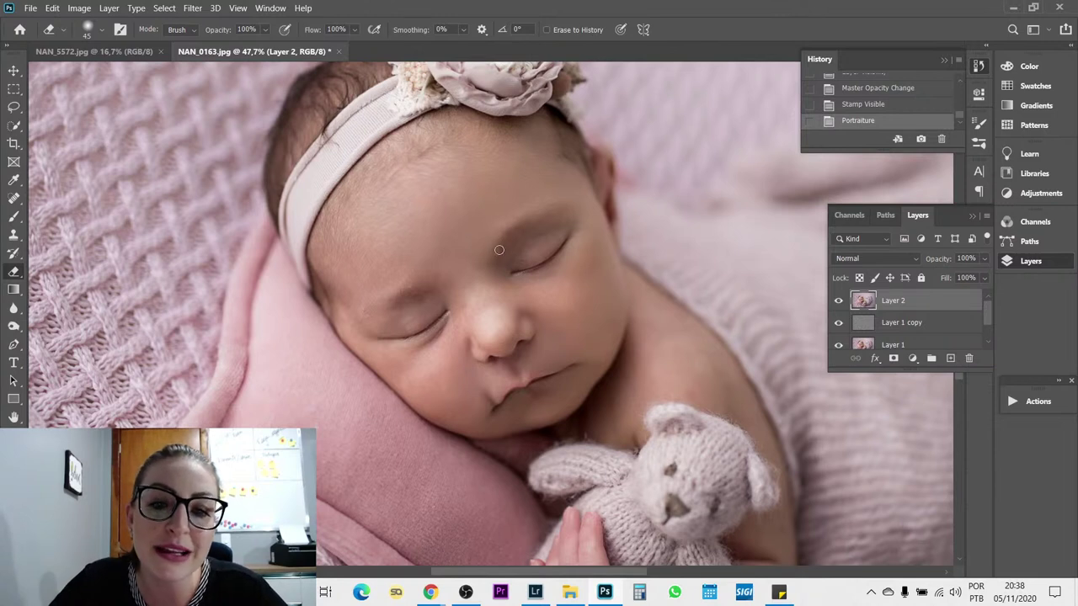
pyautogui.moveTo(497, 249)
pyautogui.mouseDown()
pyautogui.moveTo(543, 214)
pyautogui.moveTo(522, 221)
pyautogui.moveTo(567, 203)
pyautogui.moveTo(497, 257)
pyautogui.mouseUp()
pyautogui.moveTo(431, 294); pyautogui.dragTo(355, 321)
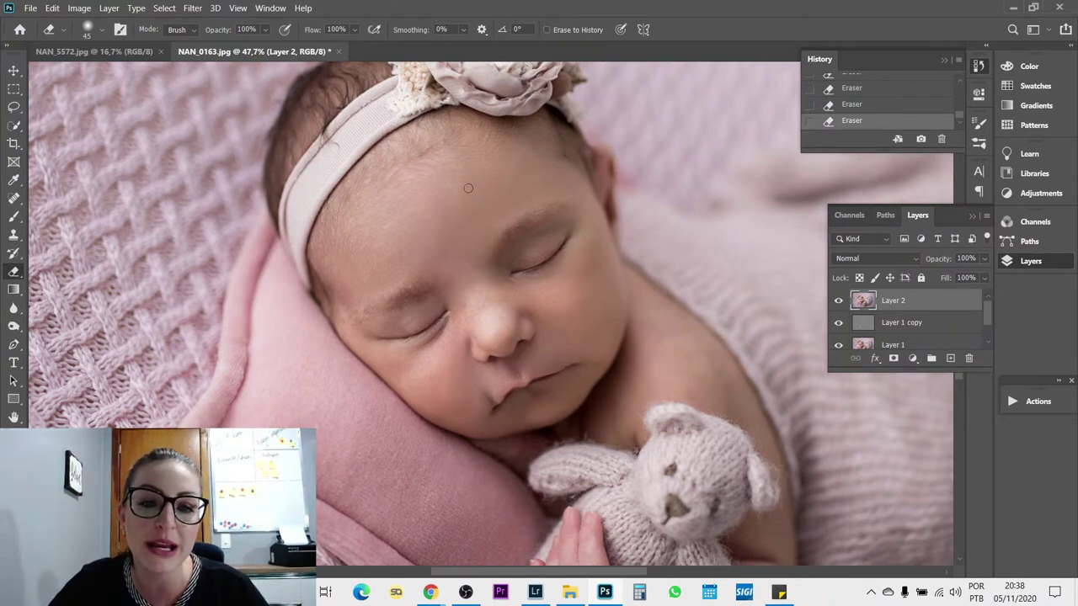
pyautogui.scroll(-2, 430, 184)
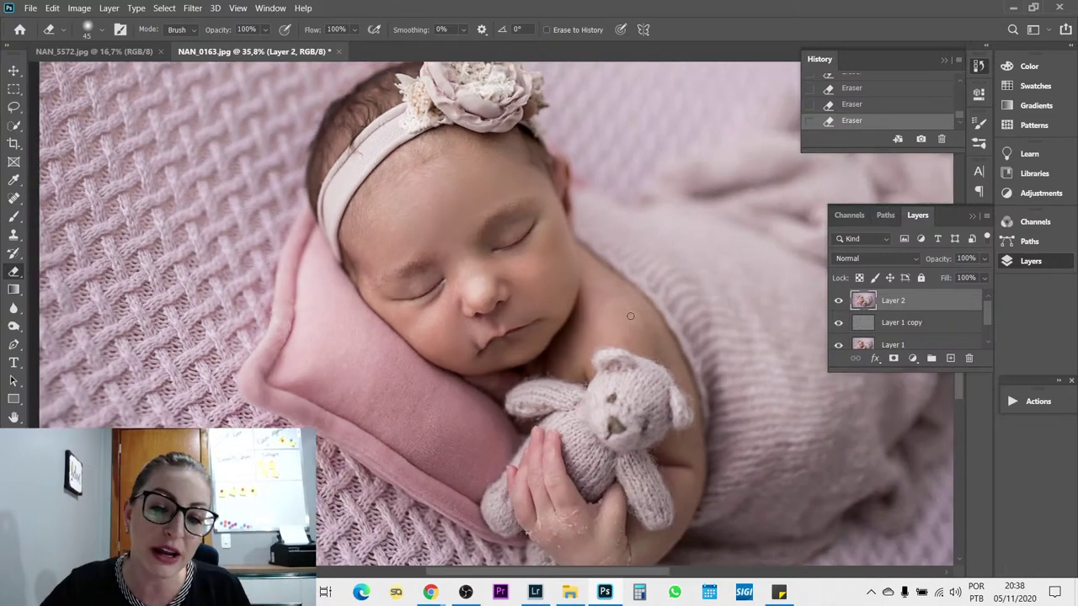
# - Revert the document history to the Portraiture state to undo the eraser strokes
pyautogui.scroll(5, 909, 105)
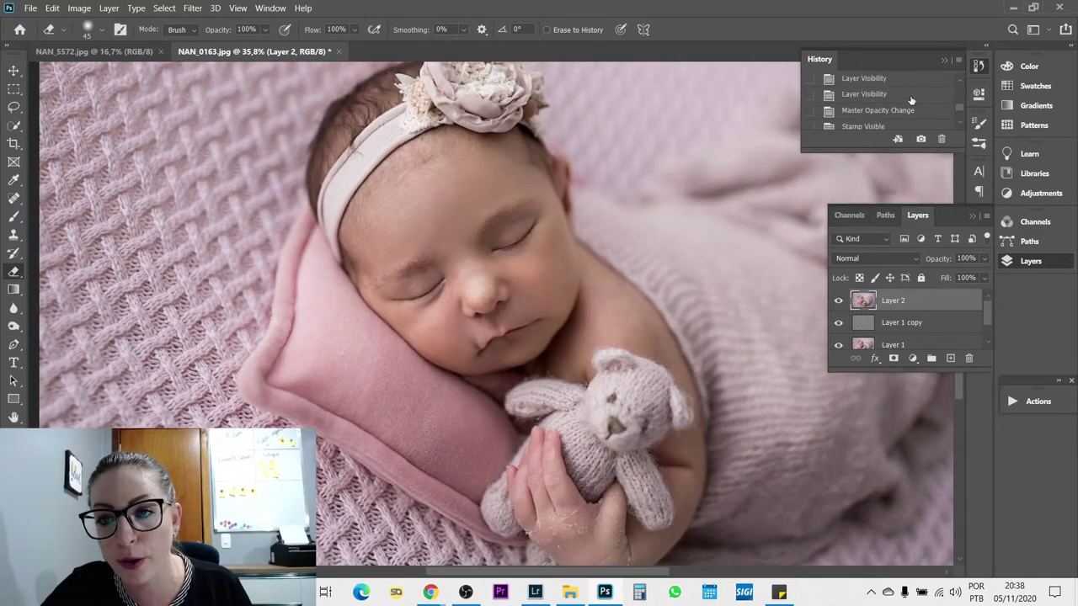
pyautogui.scroll(-1, 903, 116)
pyautogui.click(896, 105)
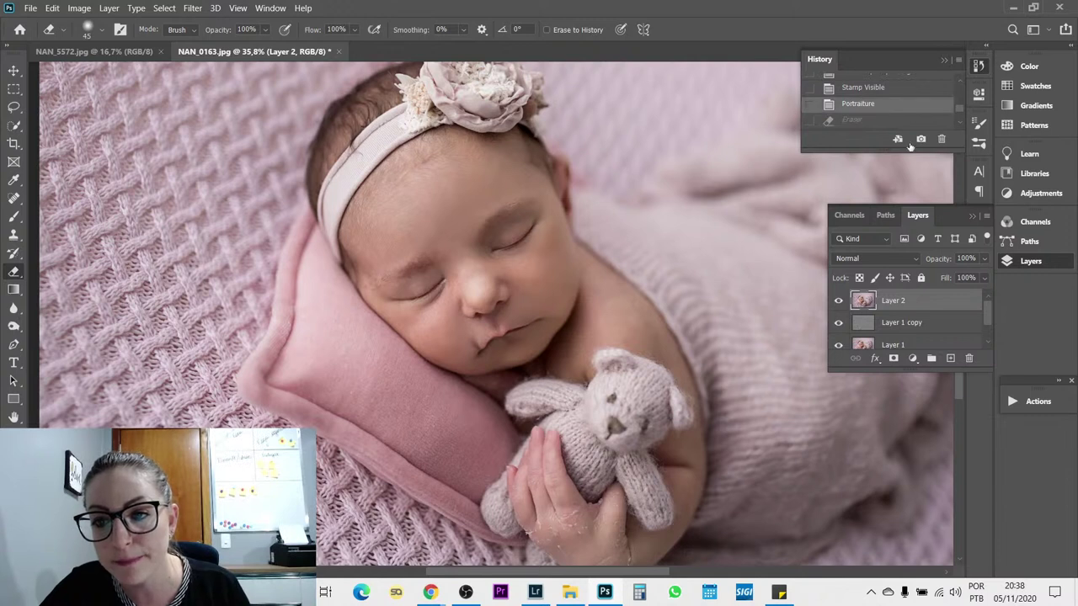
# - Lower the smoothed layer's opacity to 53% and stamp all visible layers into a new top layer
pyautogui.moveTo(983, 259); pyautogui.dragTo(952, 274)
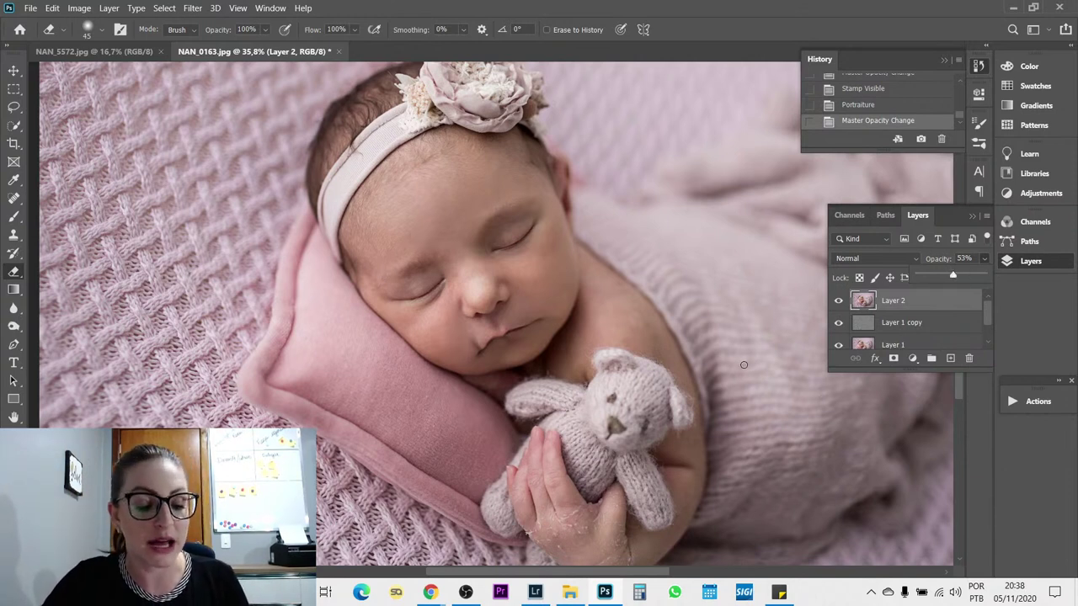
pyautogui.hotkey('ctrl', 'shift', 'alt', 'e')
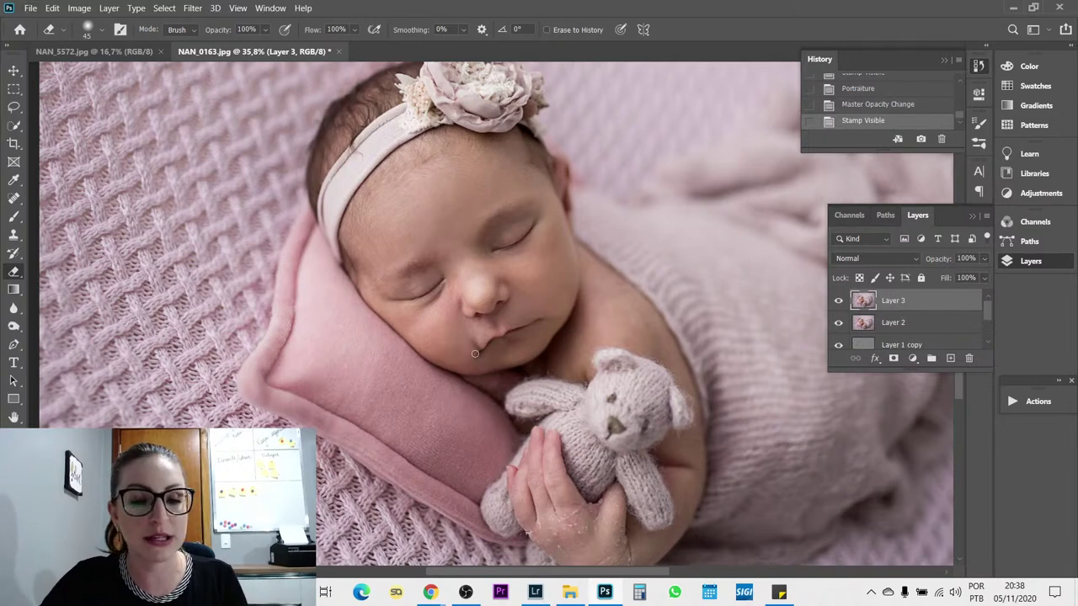
# - Apply Color Balance to the new stamped layer's midtones with color levels +2, +1 and -6
pyautogui.scroll(-4, 475, 353)
pyautogui.scroll(1, 475, 354)
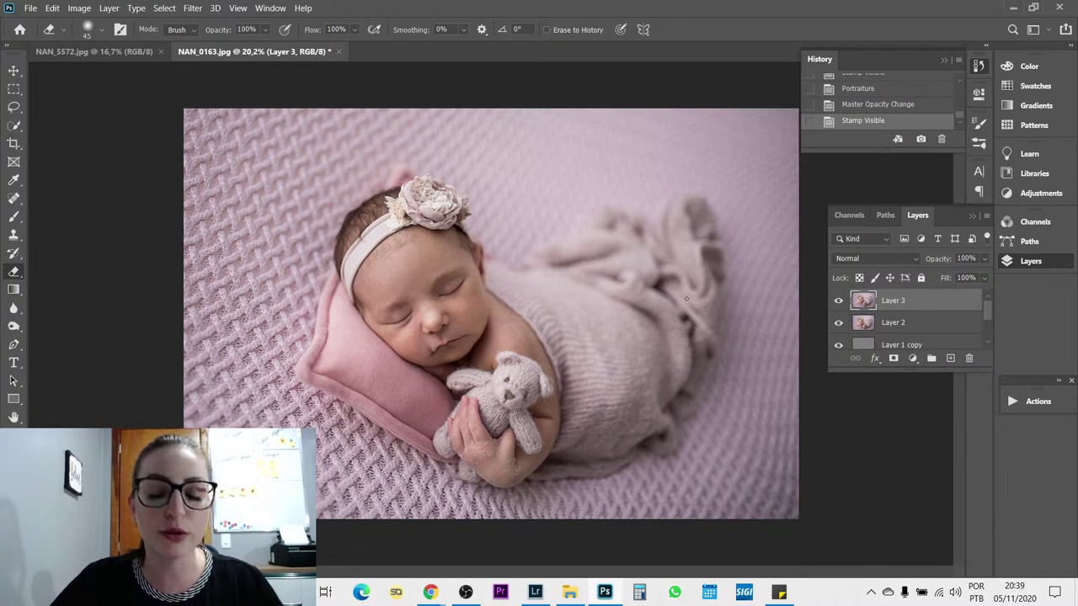
pyautogui.hotkey('ctrl', 'b')
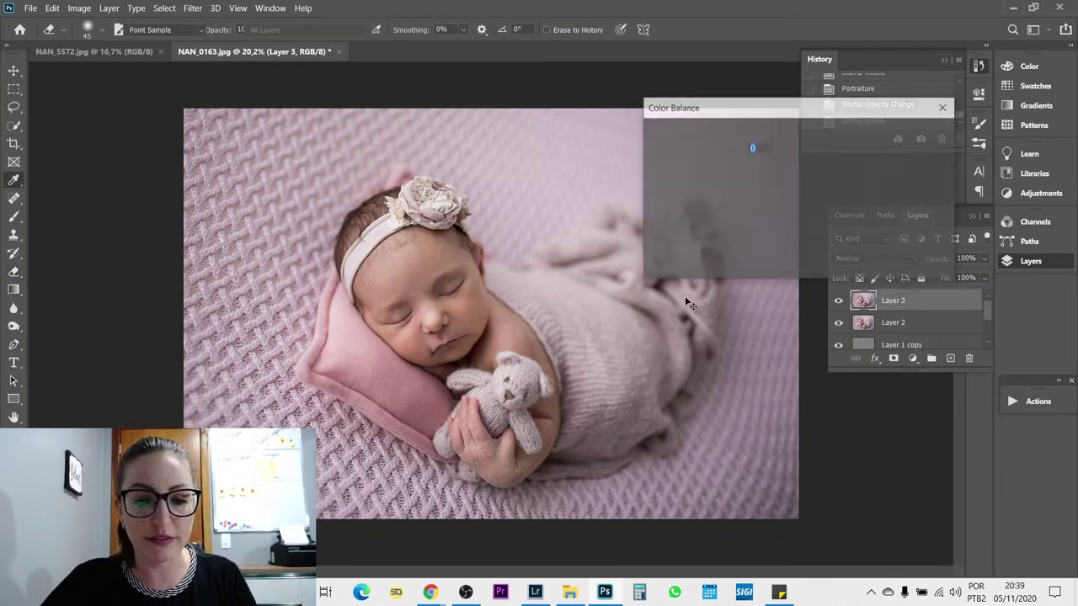
pyautogui.moveTo(771, 167)
pyautogui.mouseDown()
pyautogui.moveTo(771, 201)
pyautogui.moveTo(776, 186)
pyautogui.mouseUp()
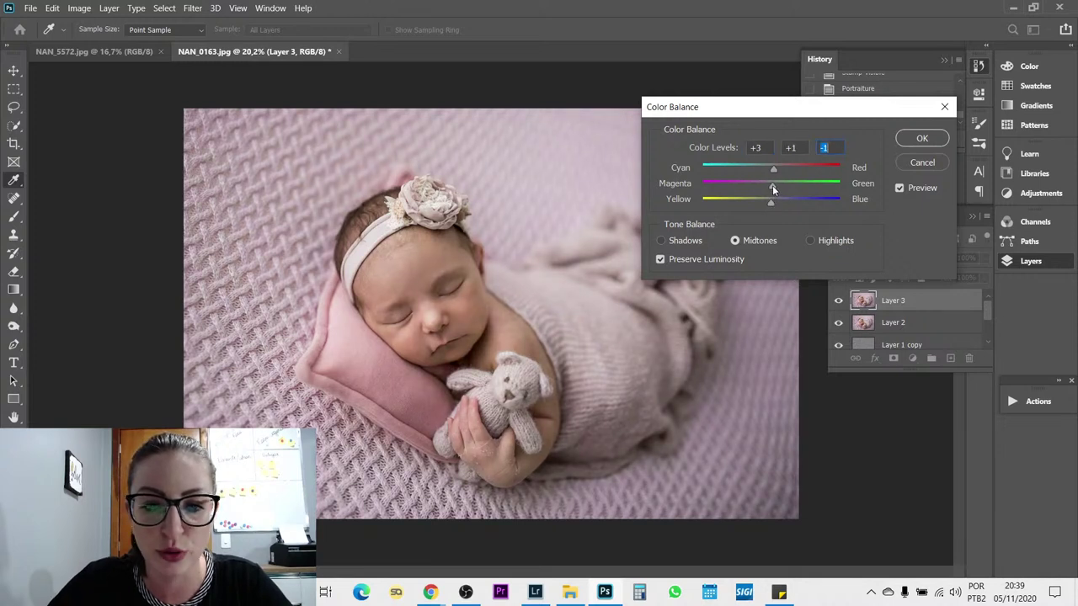
pyautogui.click(772, 185)
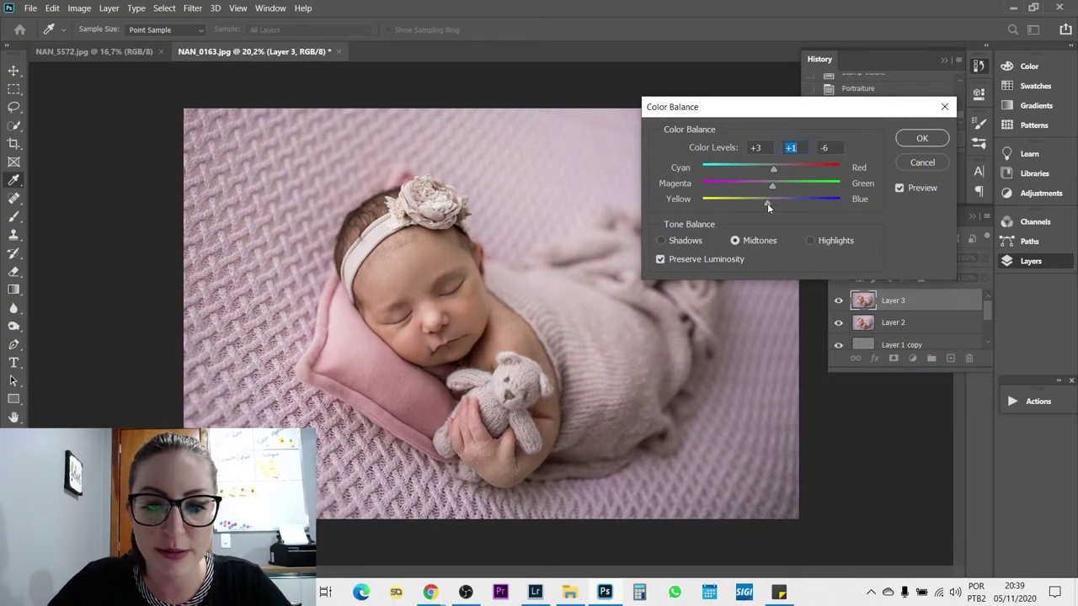
pyautogui.moveTo(766, 203); pyautogui.dragTo(768, 203)
pyautogui.moveTo(774, 168); pyautogui.dragTo(773, 172)
pyautogui.click(773, 168)
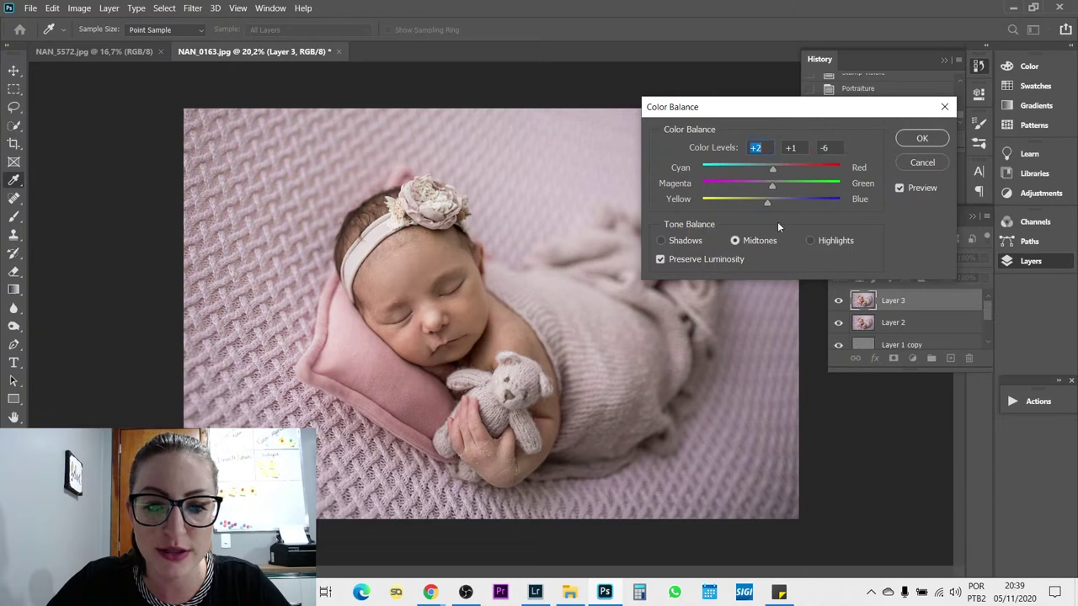
pyautogui.press('Return')
pyautogui.press('e')
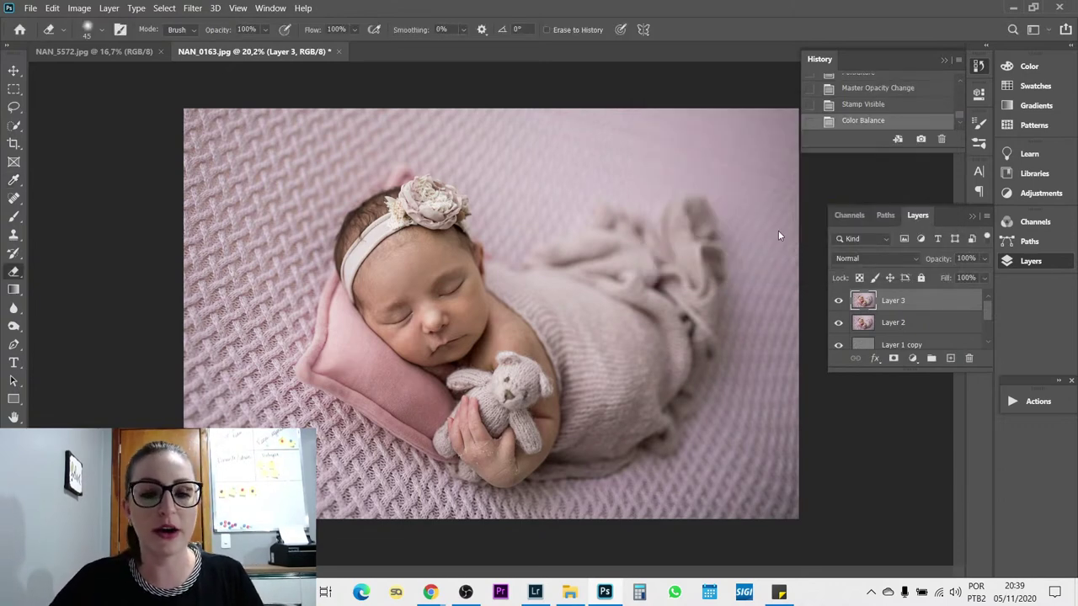
# - Save the retouched photo as a JPEG copy named NAN_0163a.jpg in the semlogo folder
pyautogui.hotkey('ctrl', 'shift', 's')
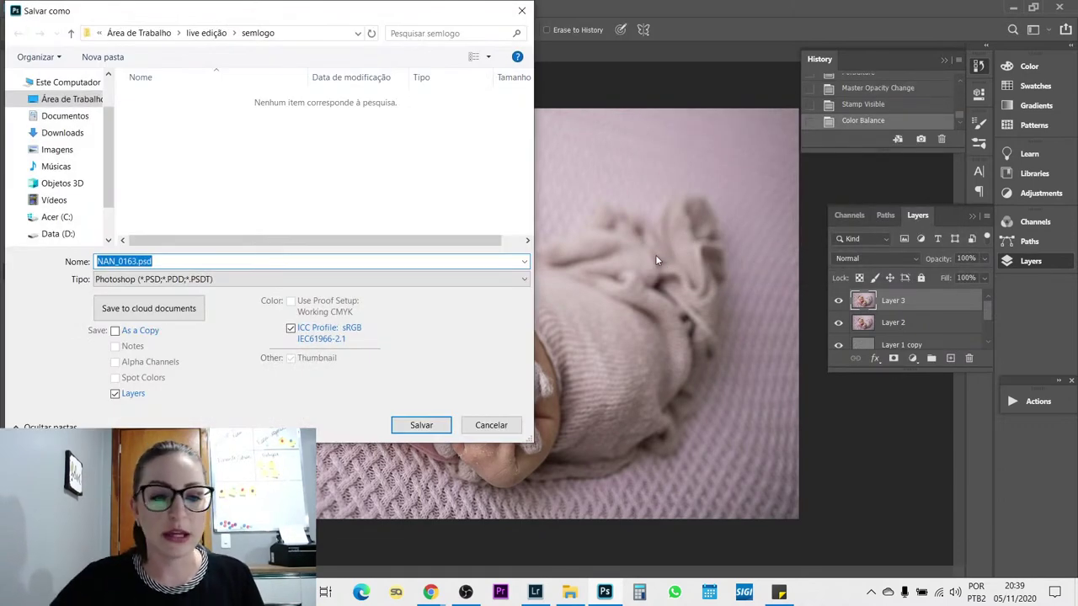
pyautogui.click(134, 261)
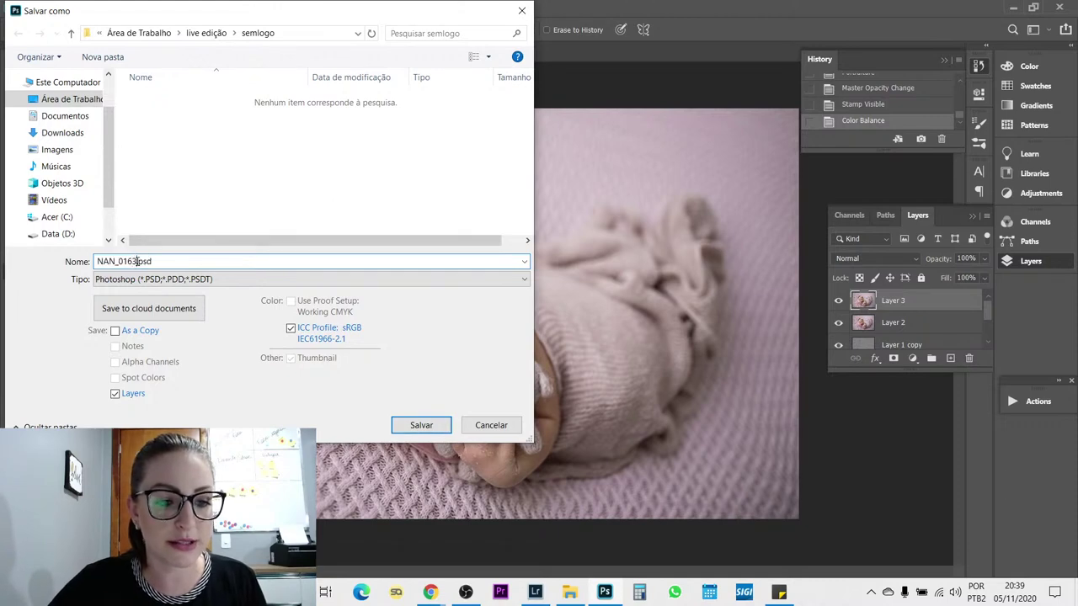
pyautogui.write('a')
pyautogui.click(319, 281)
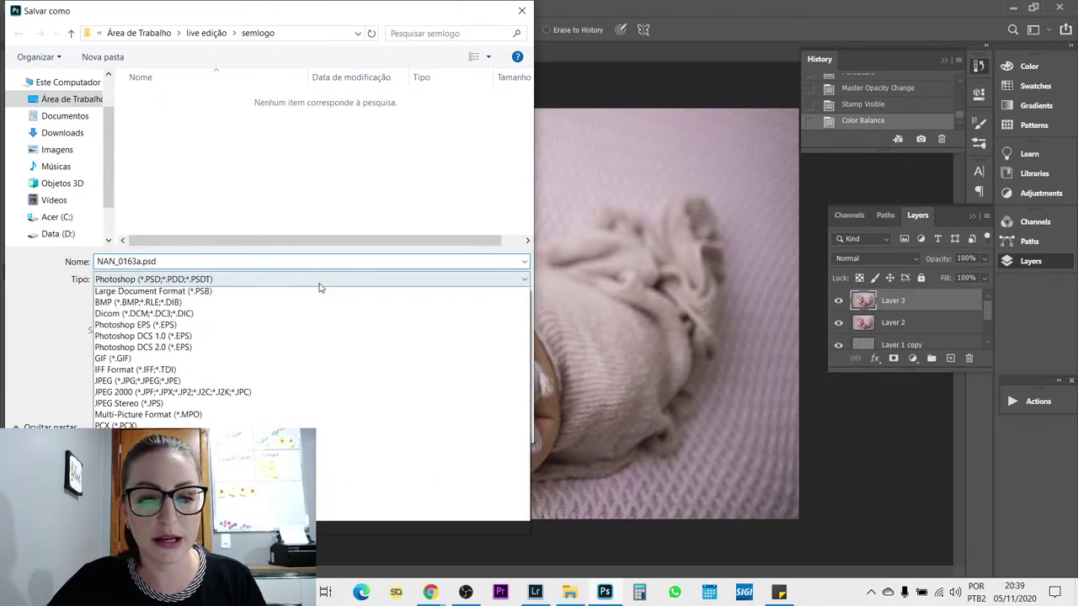
pyautogui.press('j')
pyautogui.press('Return')
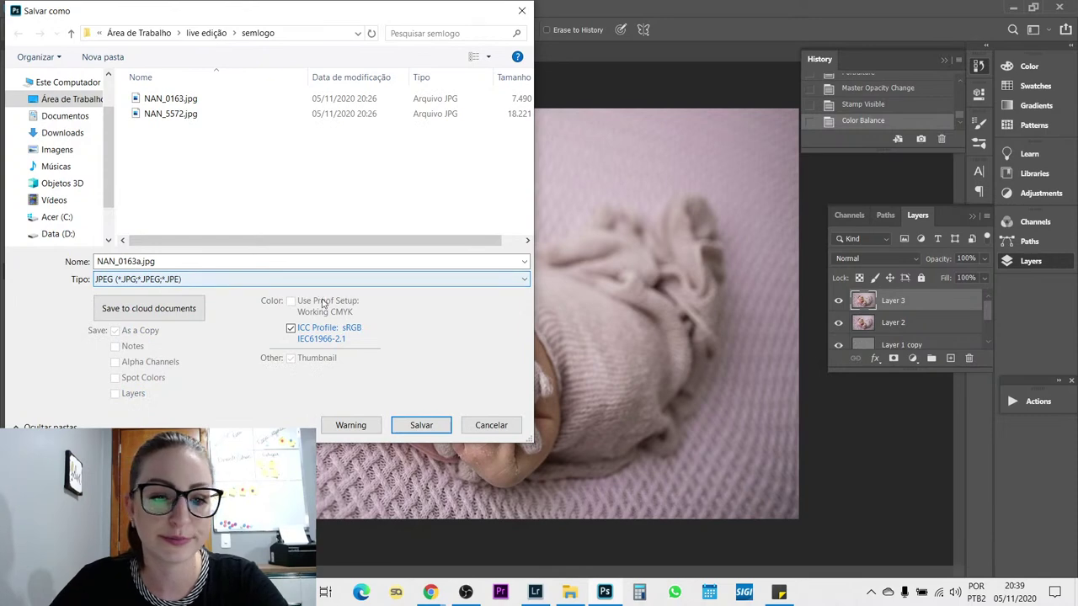
pyautogui.press('Return')
pyautogui.press('Return')
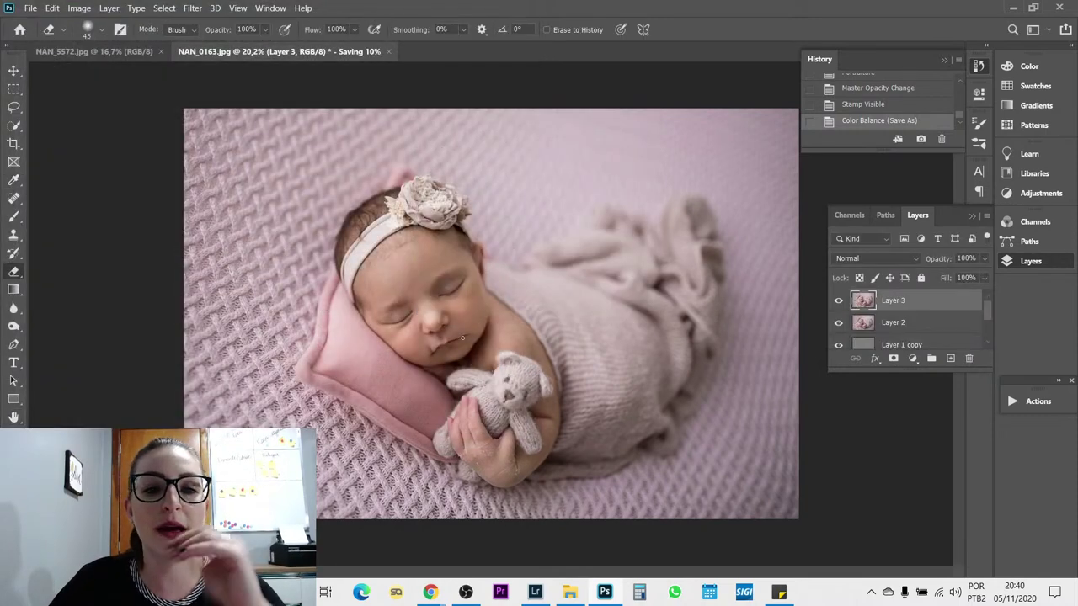
# - In File Explorer, copy NAN_0163.jpg and NAN_0163a.jpg from the semlogo folder into its parent folder, live edição
pyautogui.click(570, 592)
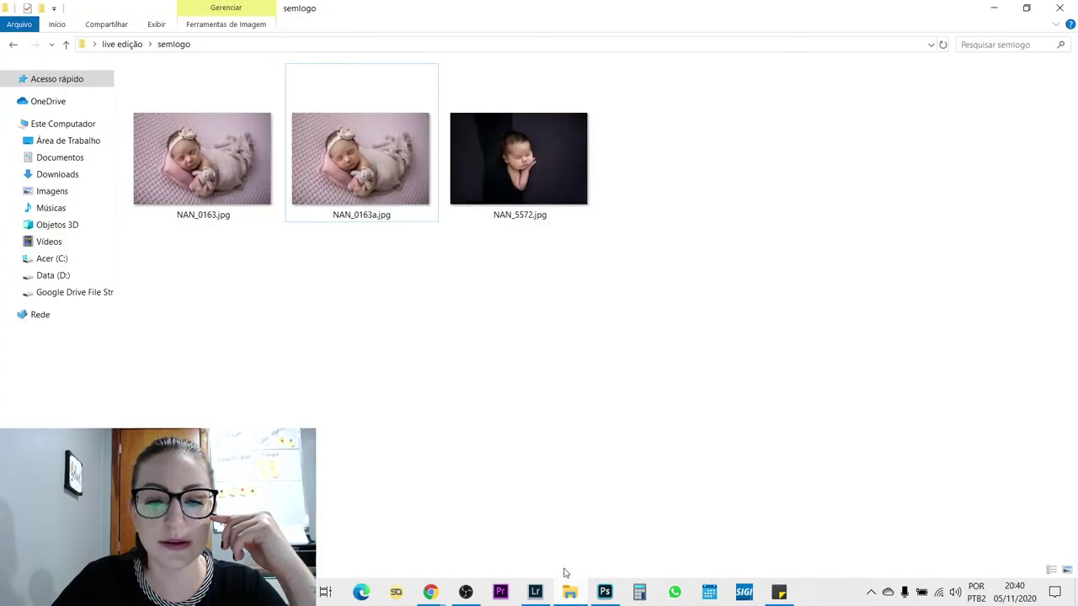
pyautogui.click(374, 194)
pyautogui.keyDown('ctrl'); pyautogui.click(246, 177); pyautogui.keyUp('ctrl')
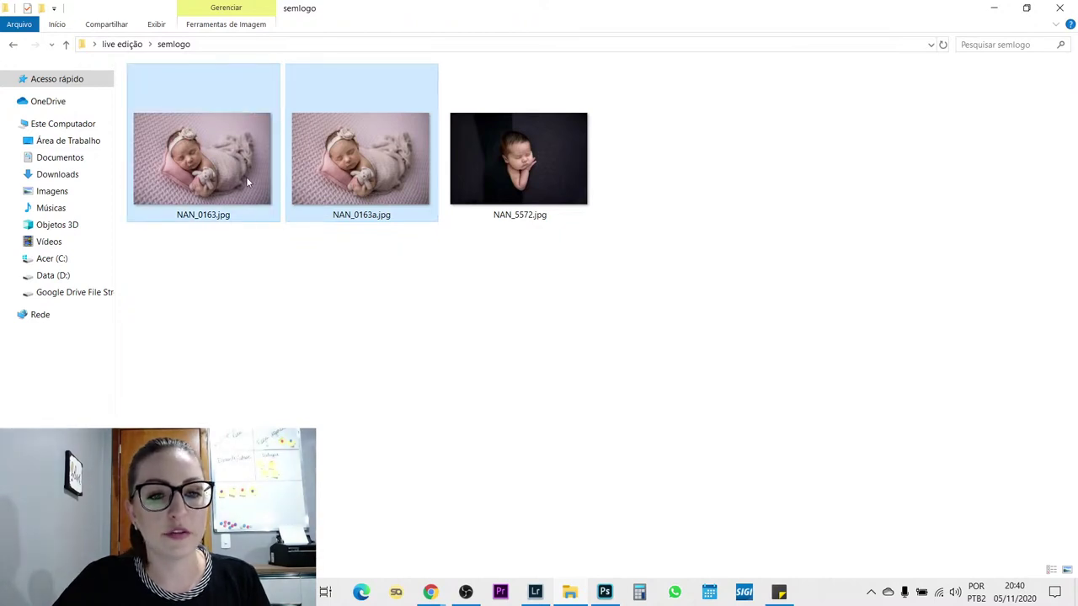
pyautogui.click(148, 44)
pyautogui.click(133, 47)
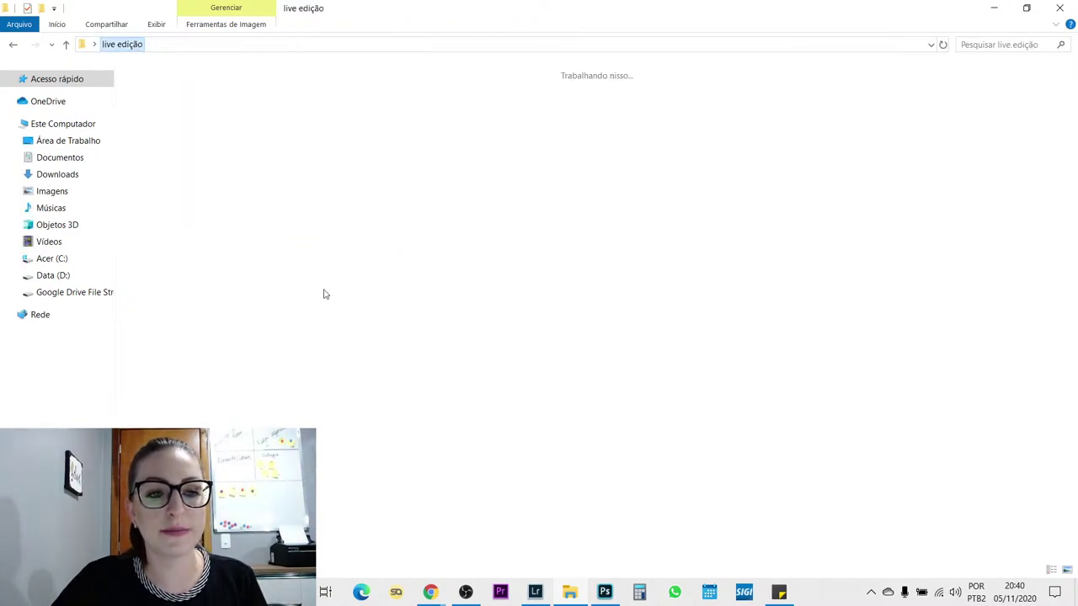
pyautogui.hotkey('ctrl', 'v')
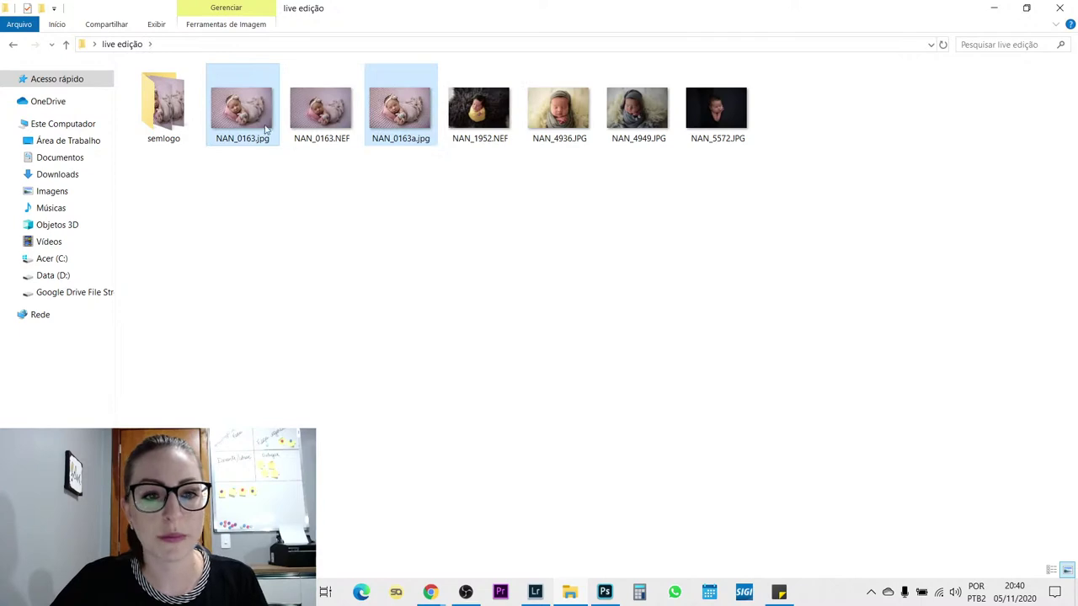
# - Open NAN_0163.NEF in the photo viewer and compare the raw original with NAN_0163.jpg and the retouched NAN_0163a.jpg
pyautogui.click(320, 109)
pyautogui.doubleClick(320, 109)
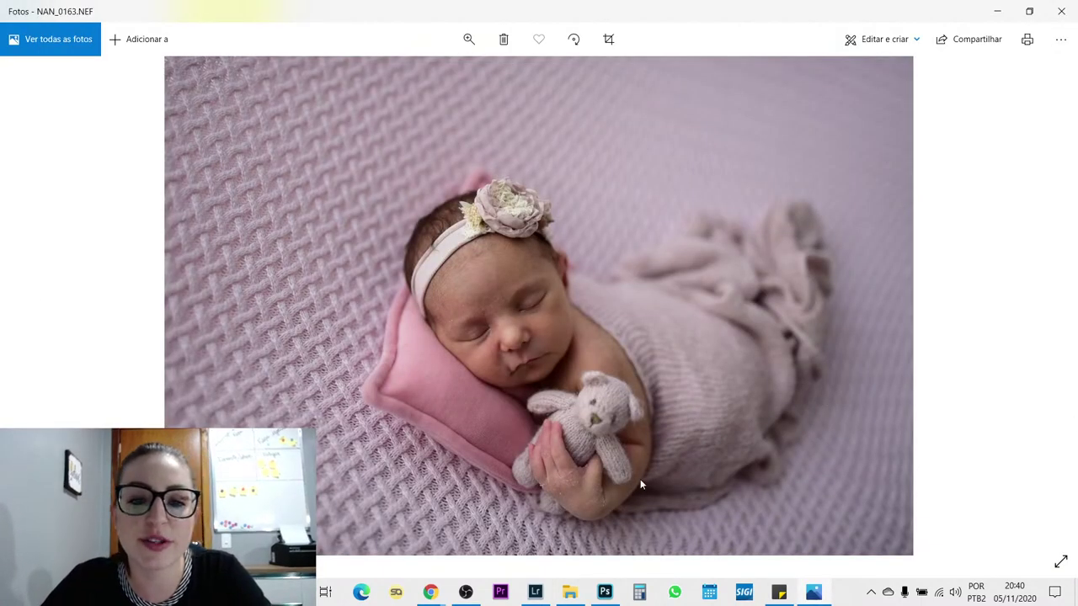
pyautogui.press('Right')
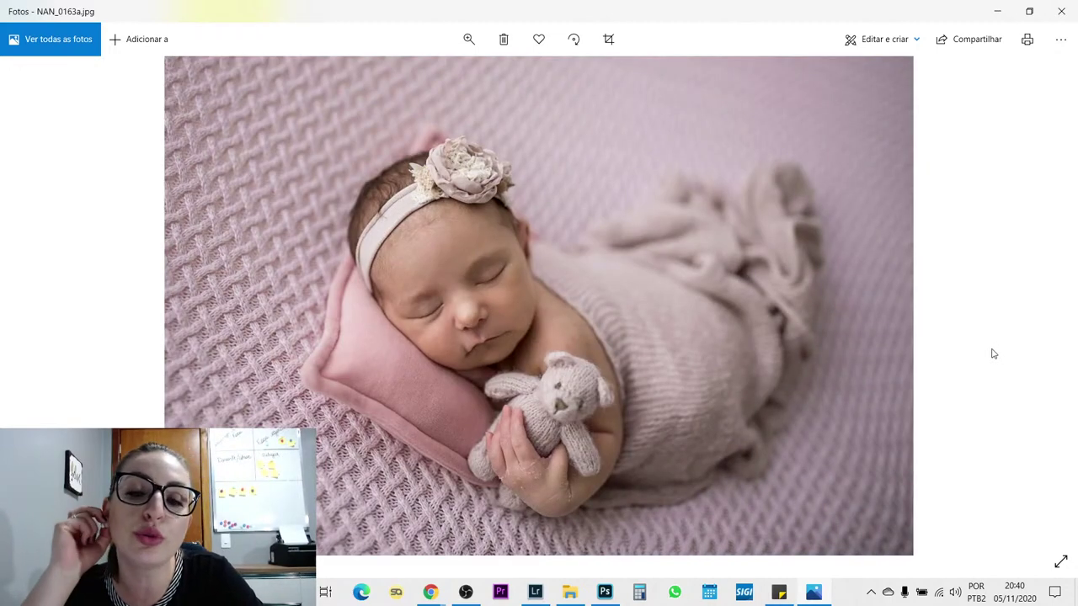
pyautogui.press('Left')
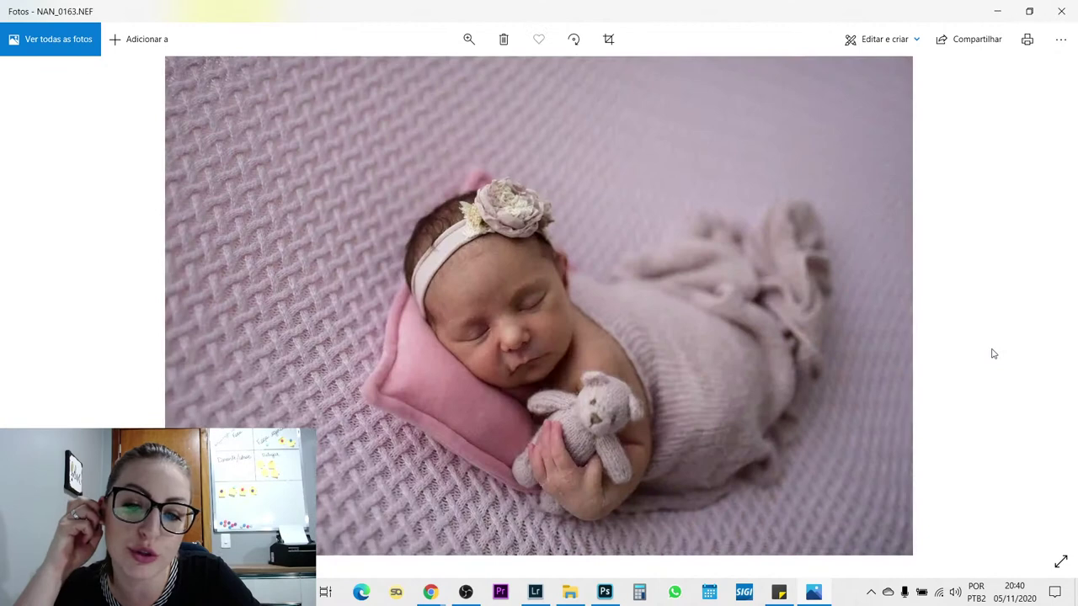
pyautogui.press('Right')
pyautogui.press('Left')
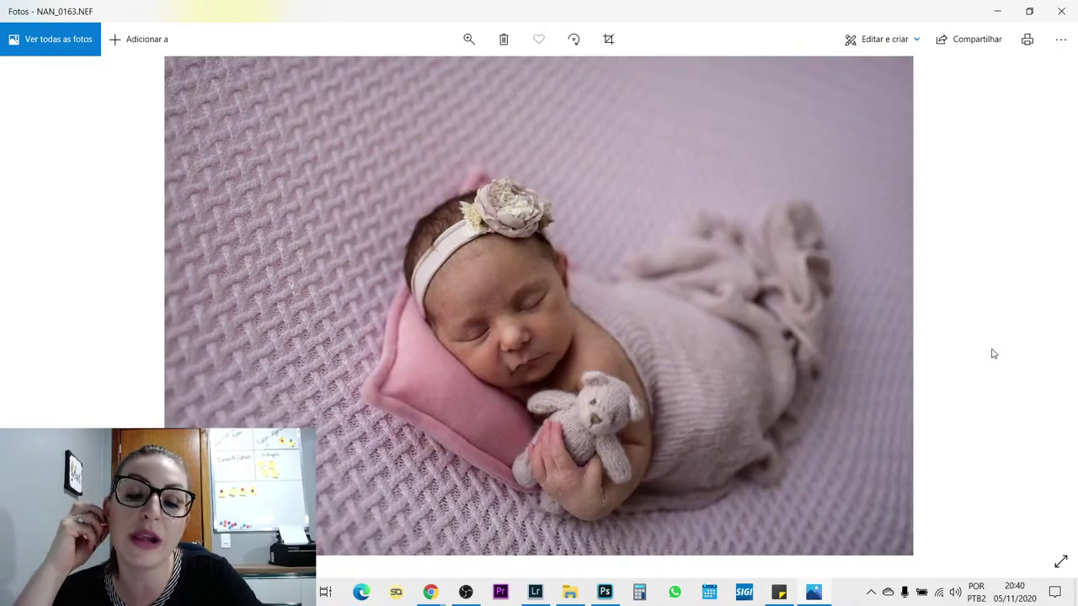
pyautogui.press('Right')
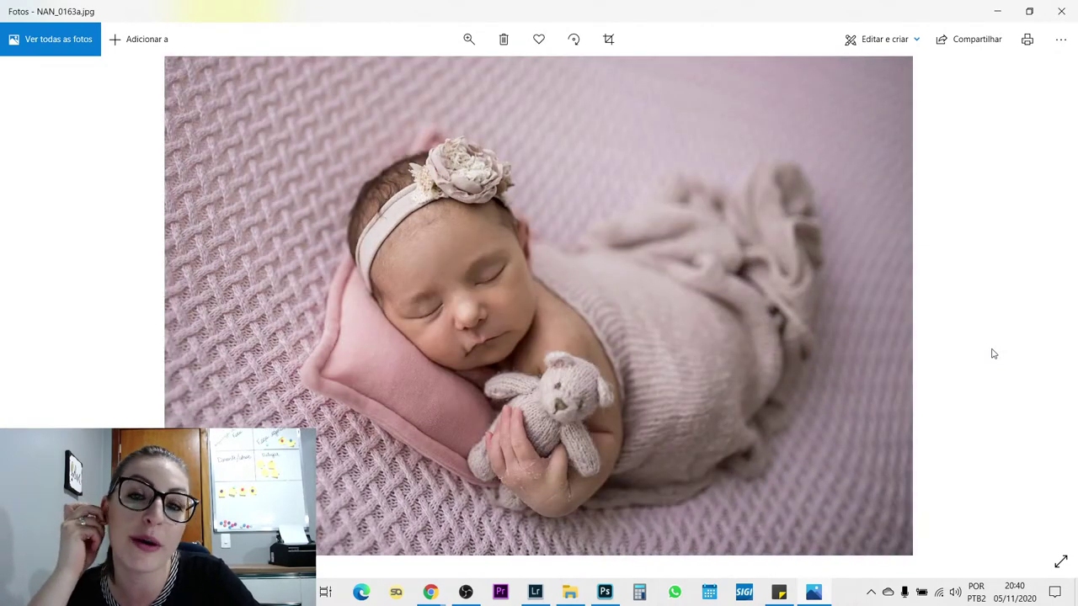
pyautogui.press('Left')
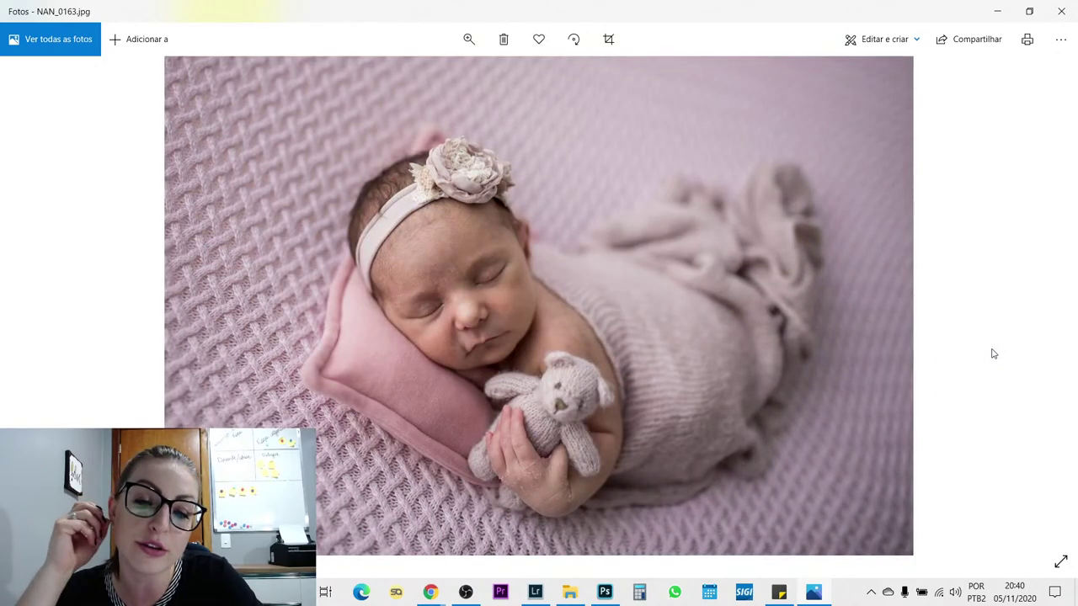
pyautogui.press('Left')
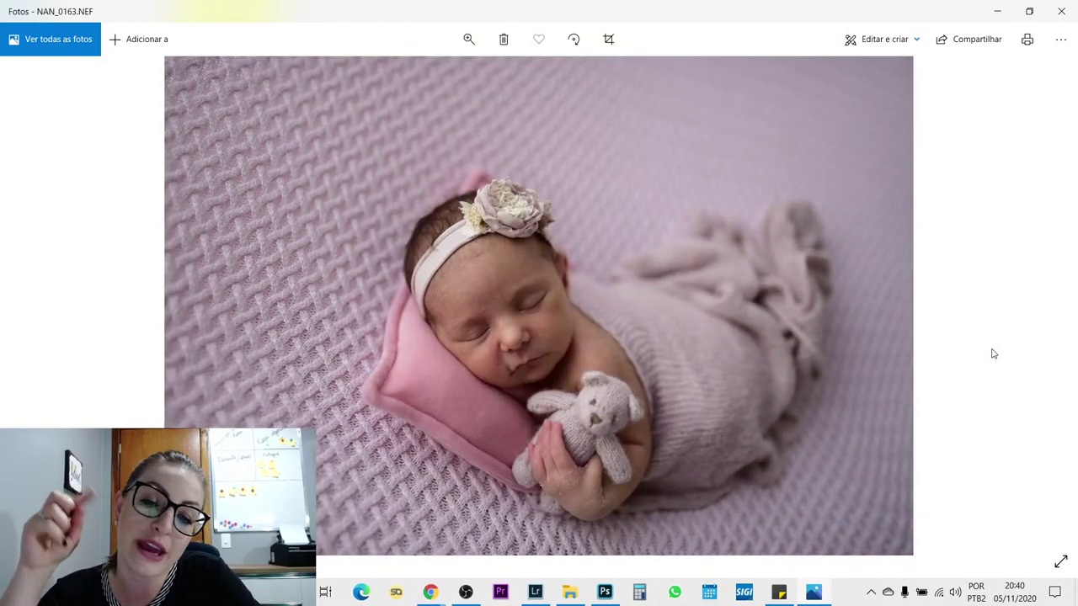
pyautogui.press('Left')
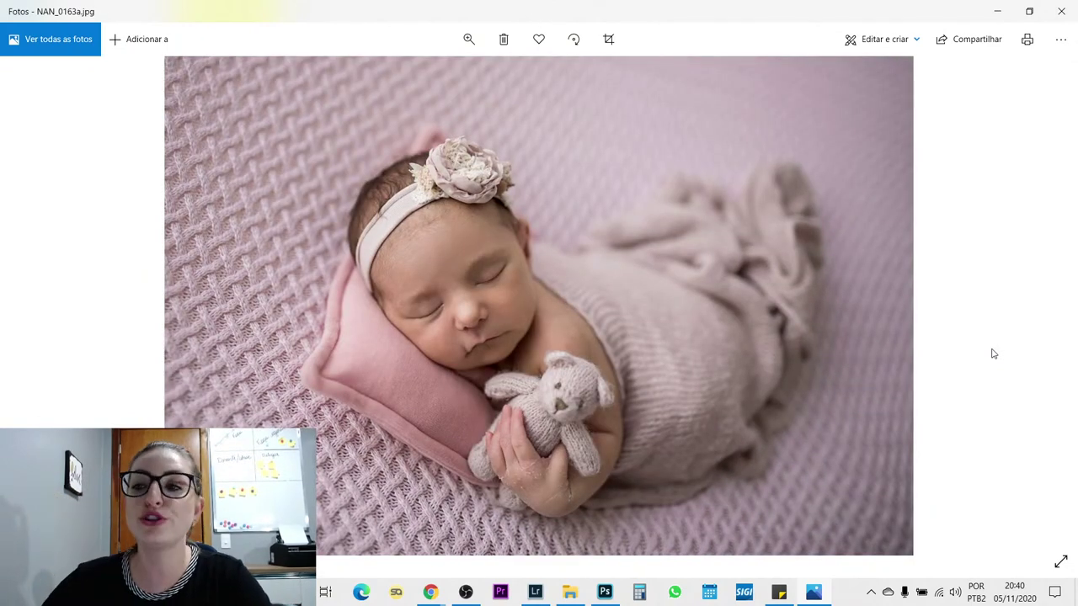
# - Close the photo viewer and the image comparison, and switch to the live-streaming program
pyautogui.click(1063, 10)
pyautogui.click(307, 163)
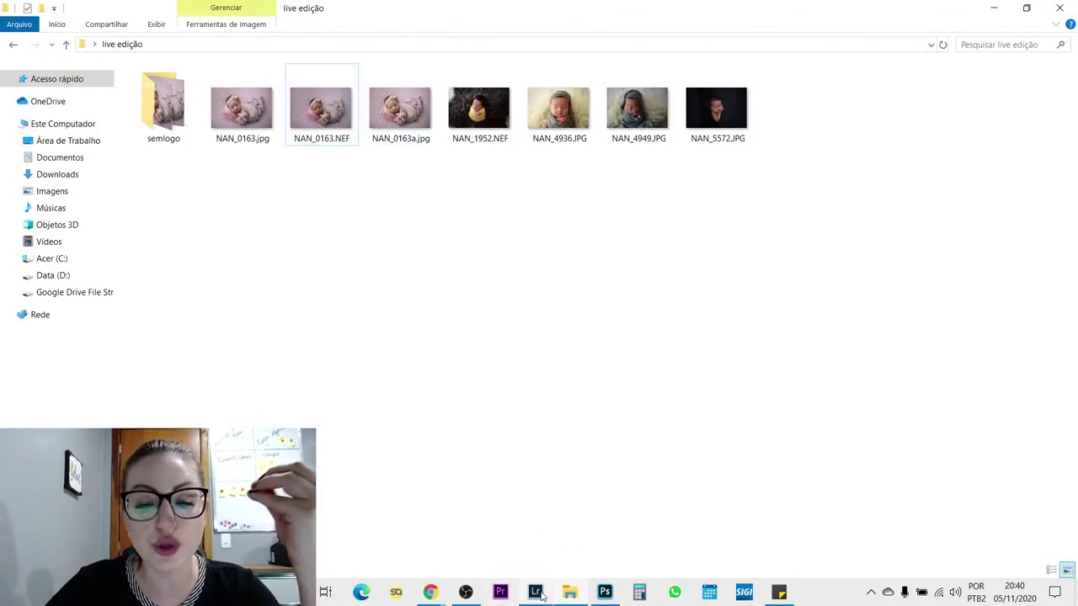
pyautogui.moveTo(433, 600)
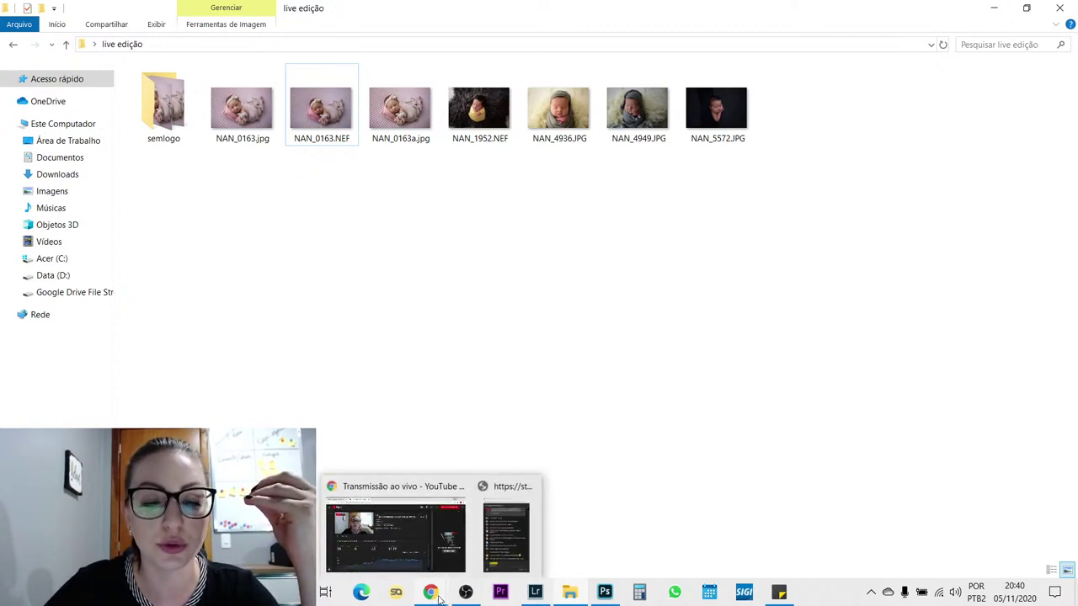
pyautogui.click(465, 592)
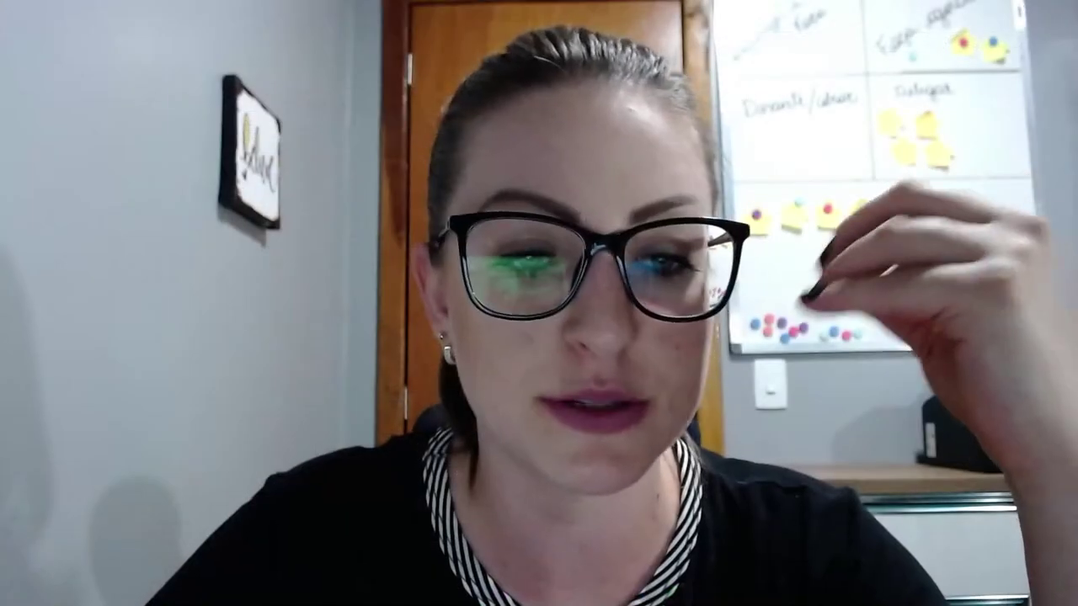
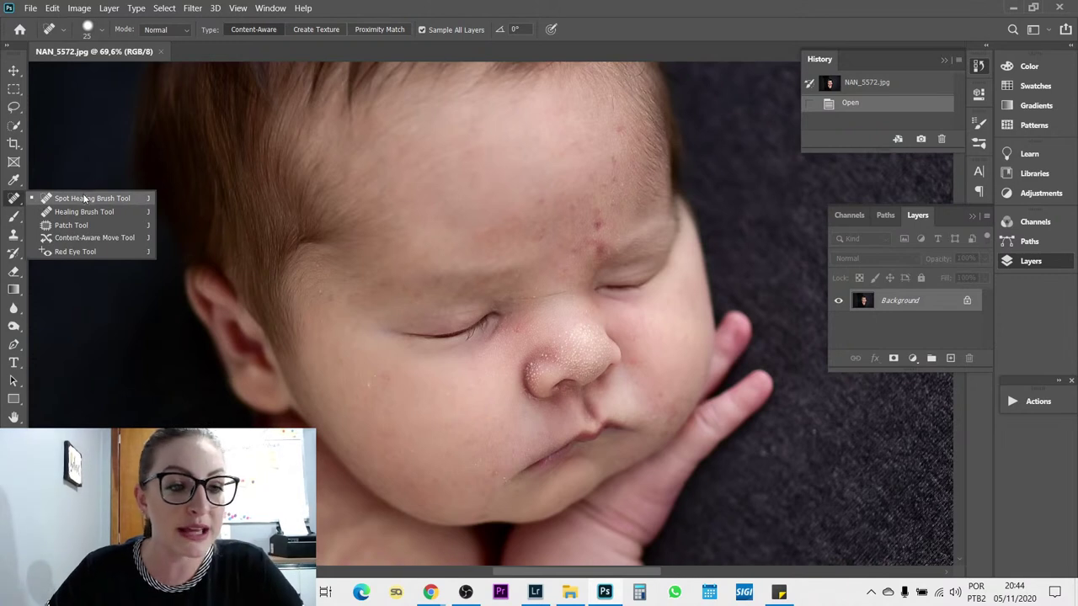
# - Using the Spot Healing Brush at size 35, remove the small spots on the baby's near cheek in NAN_5572.jpg
pyautogui.click(88, 200)
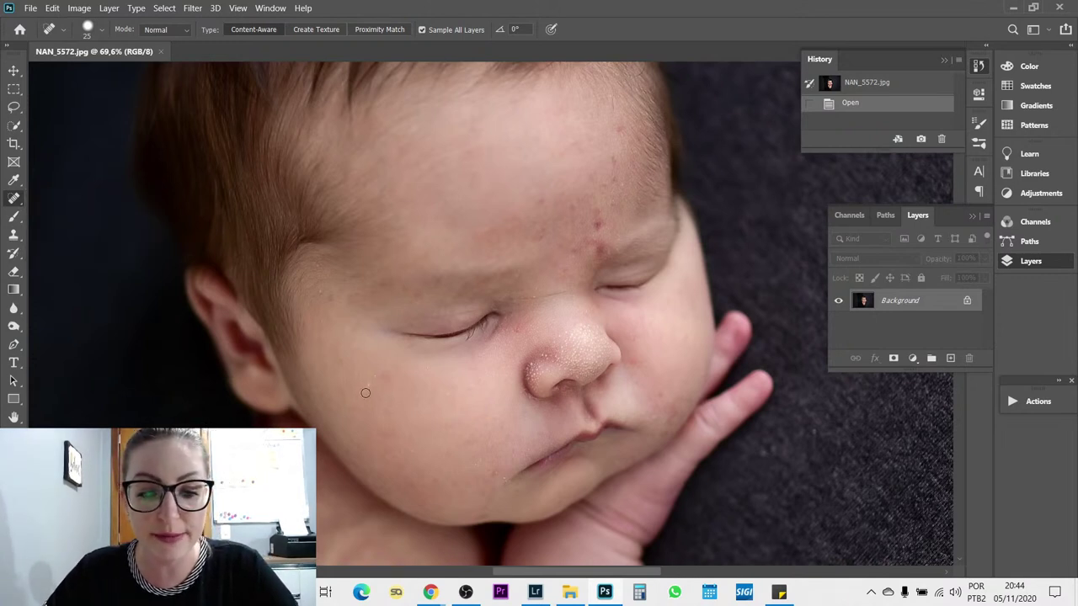
pyautogui.press(']')
pyautogui.click(368, 388)
pyautogui.click(375, 381)
pyautogui.click(385, 377)
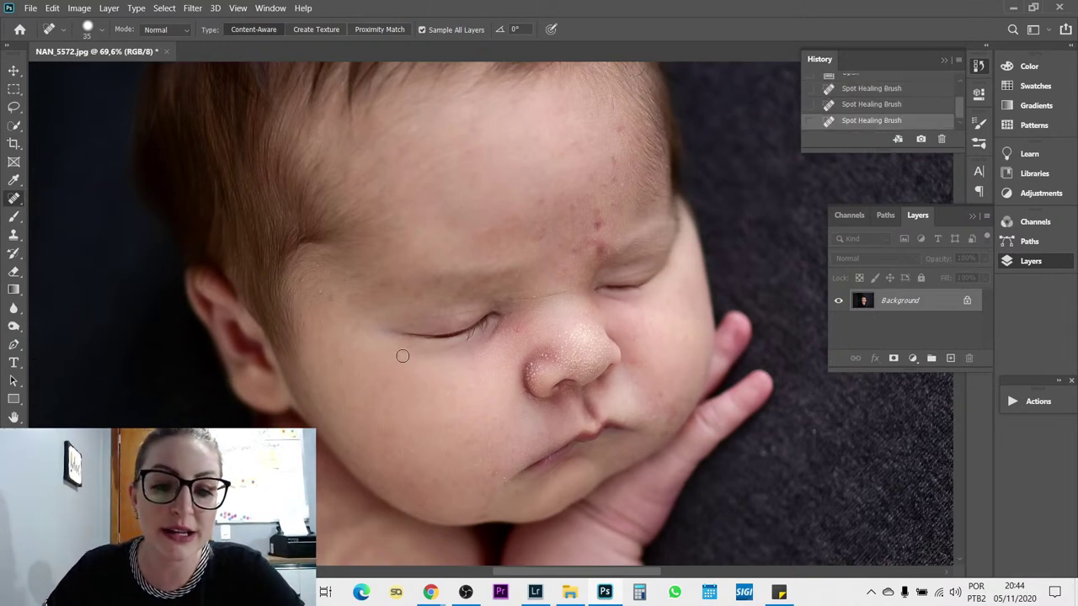
pyautogui.click(401, 357)
pyautogui.click(388, 413)
pyautogui.click(385, 386)
pyautogui.click(339, 363)
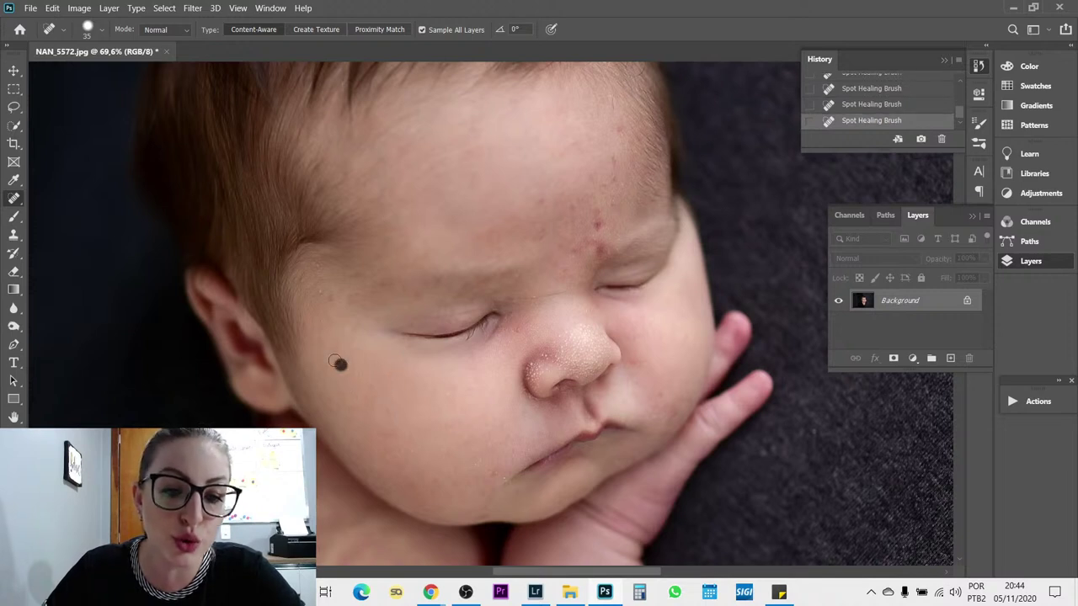
# - Heal the skin spots on the temple and around the outer corner of the near eye
pyautogui.click(352, 334)
pyautogui.click(332, 303)
pyautogui.click(320, 293)
pyautogui.click(346, 297)
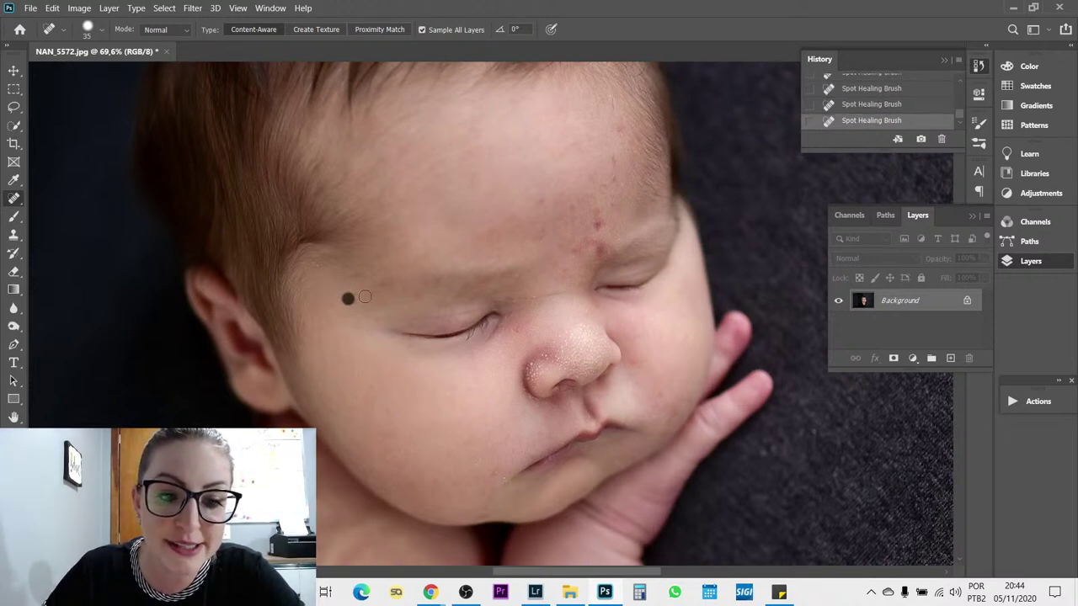
pyautogui.click(383, 286)
pyautogui.click(417, 292)
pyautogui.click(356, 320)
pyautogui.click(360, 341)
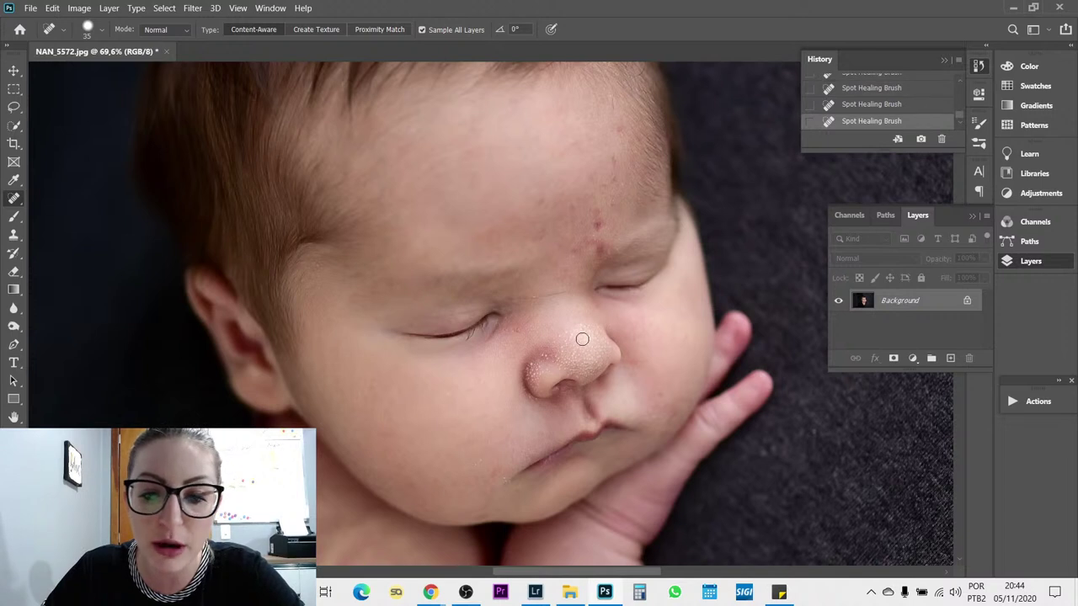
# - Heal the red spots and fine line across the bridge of the nose and the inner eye corner
pyautogui.click(528, 320)
pyautogui.click(535, 296)
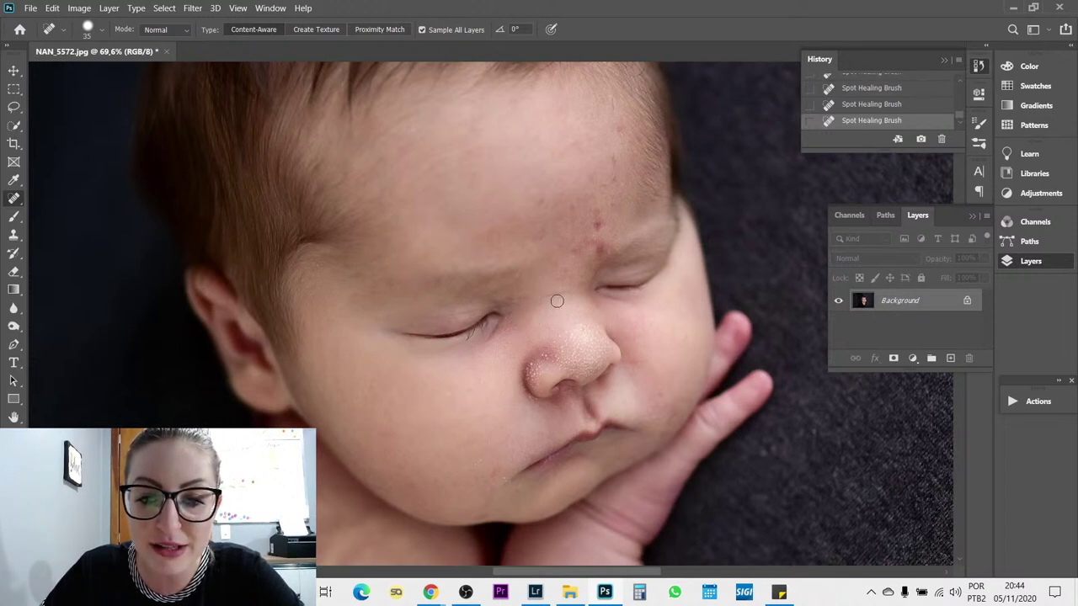
pyautogui.moveTo(539, 297); pyautogui.dragTo(575, 290)
pyautogui.click(564, 271)
pyautogui.click(514, 332)
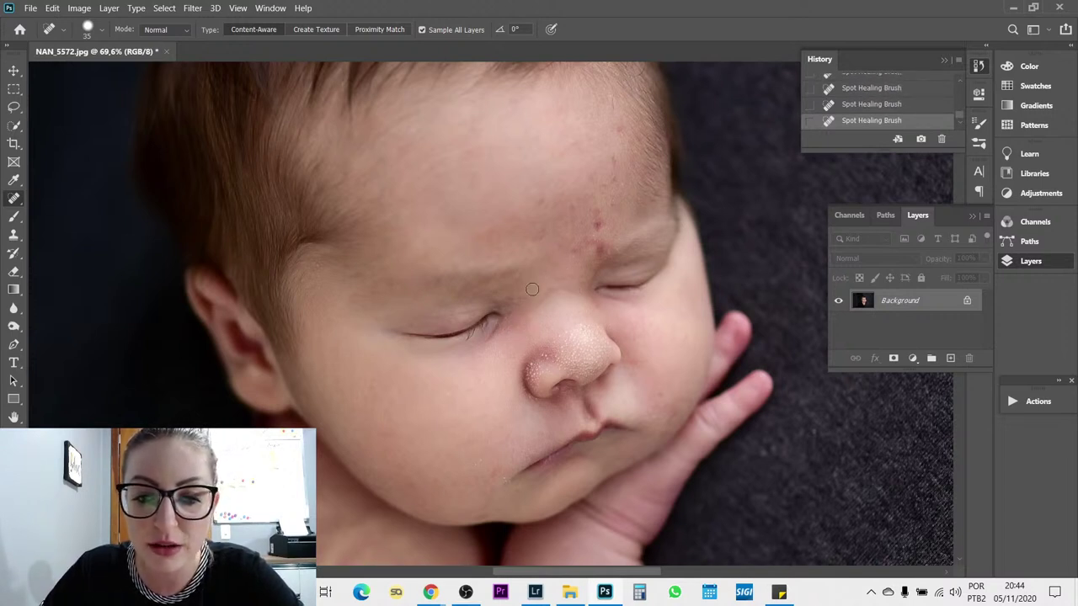
pyautogui.click(551, 292)
# - Remove the red marks above the far eye and between the eyebrows with the Spot Healing Brush
pyautogui.click(598, 244)
pyautogui.click(597, 224)
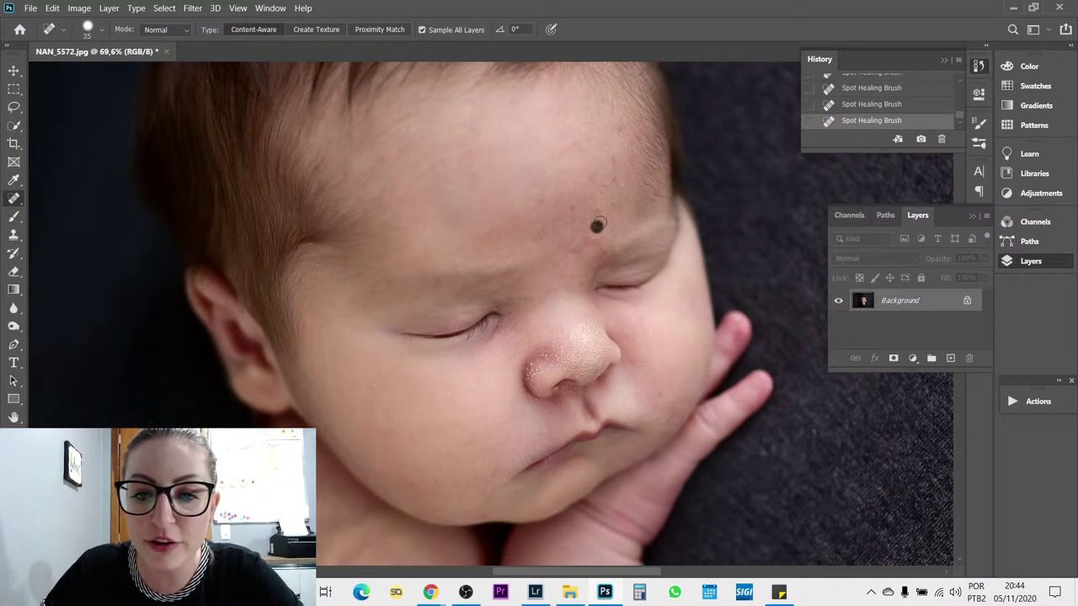
pyautogui.click(608, 200)
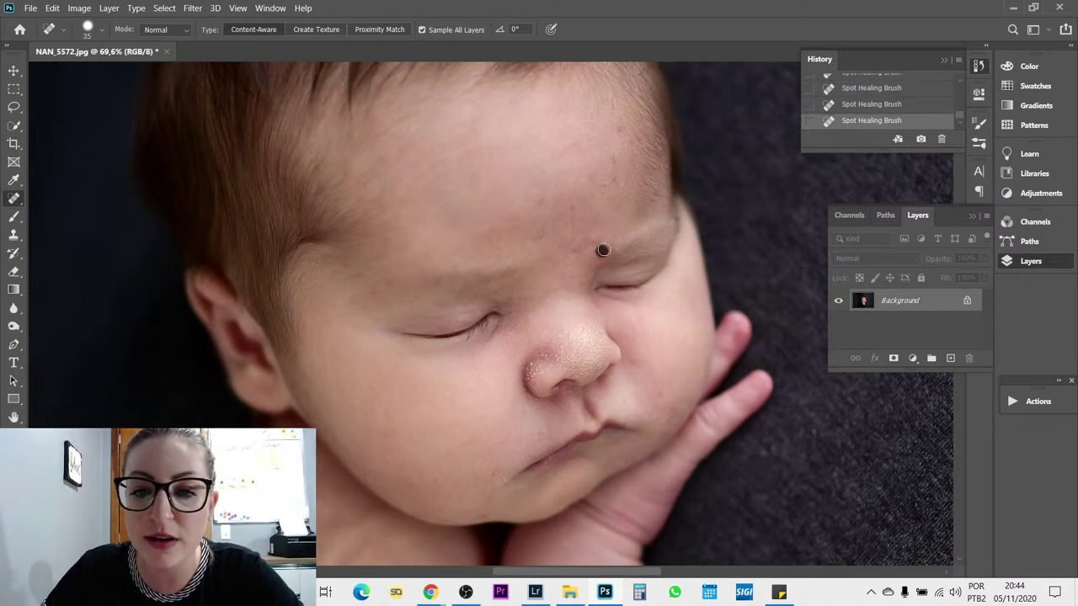
pyautogui.moveTo(587, 237); pyautogui.dragTo(559, 247)
pyautogui.click(558, 241)
pyautogui.click(599, 258)
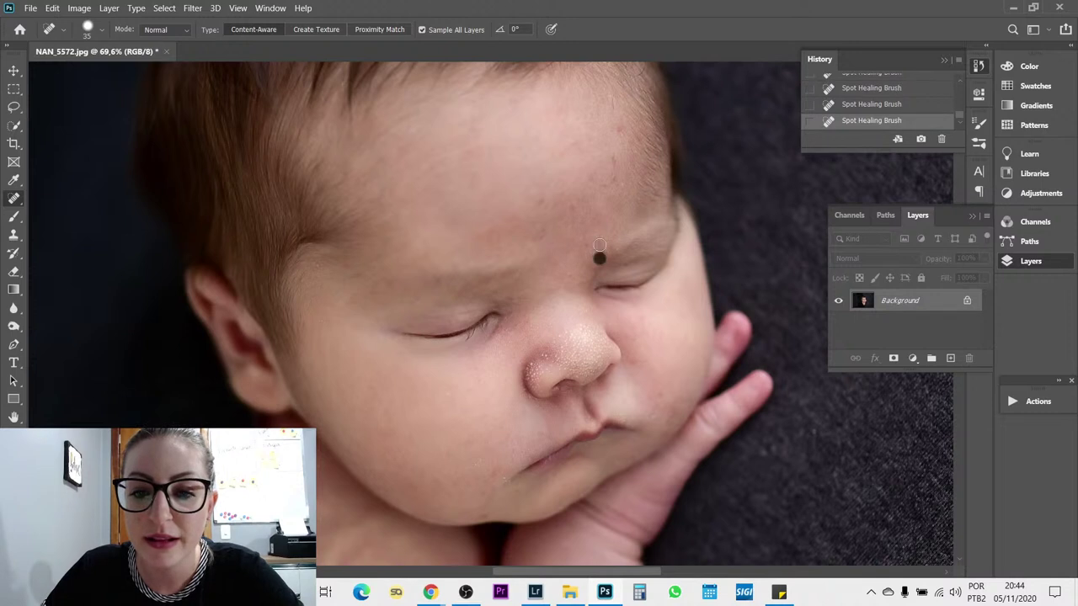
pyautogui.click(581, 248)
# - Heal the remaining blemishes across the middle and far side of the forehead, down to the brow area
pyautogui.click(540, 201)
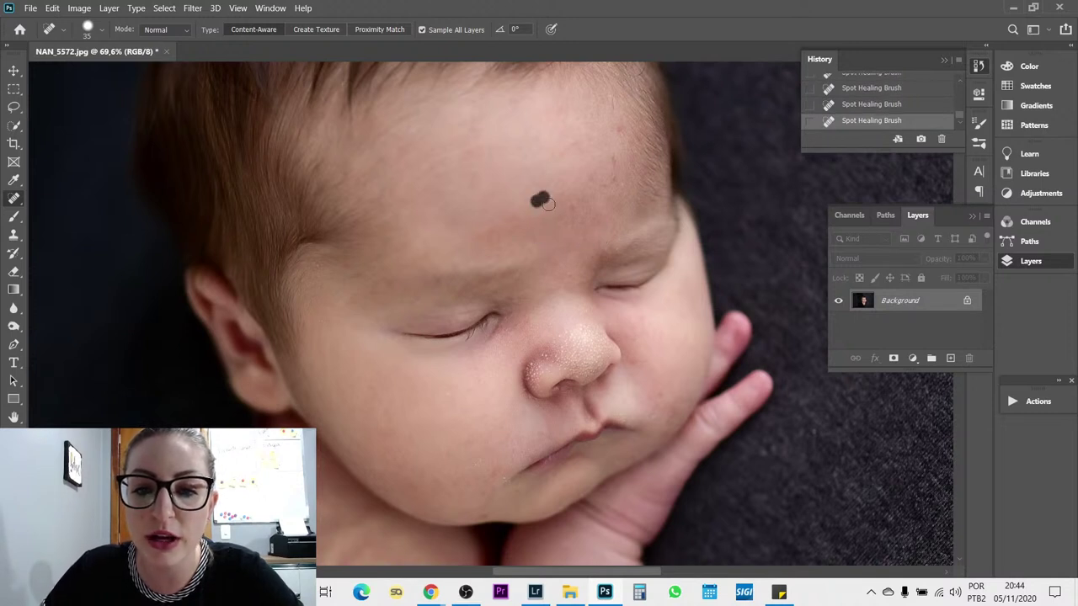
pyautogui.click(563, 212)
pyautogui.click(582, 194)
pyautogui.click(608, 180)
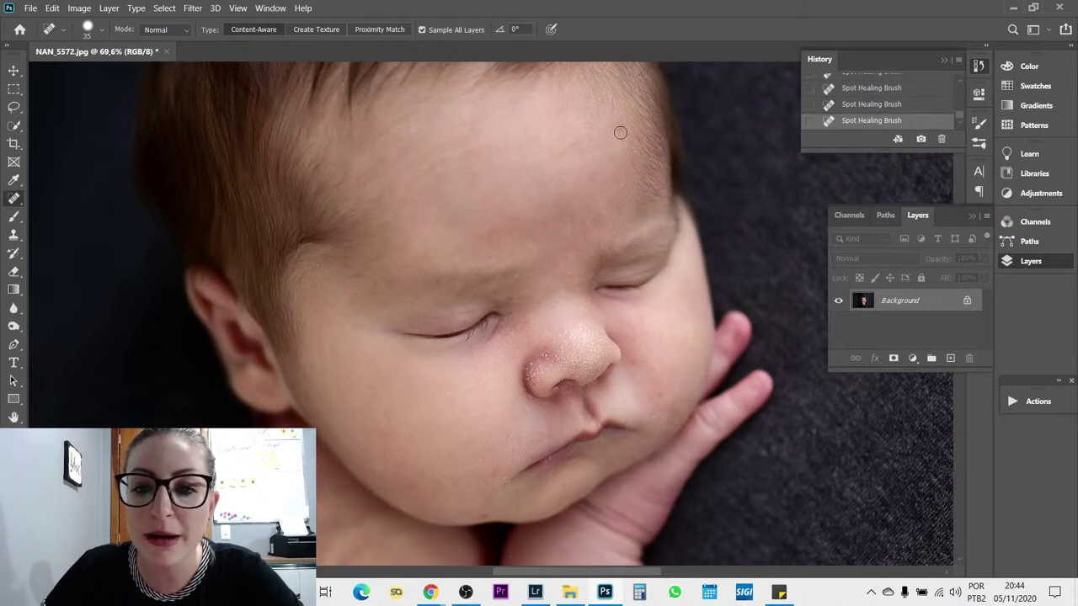
pyautogui.click(593, 168)
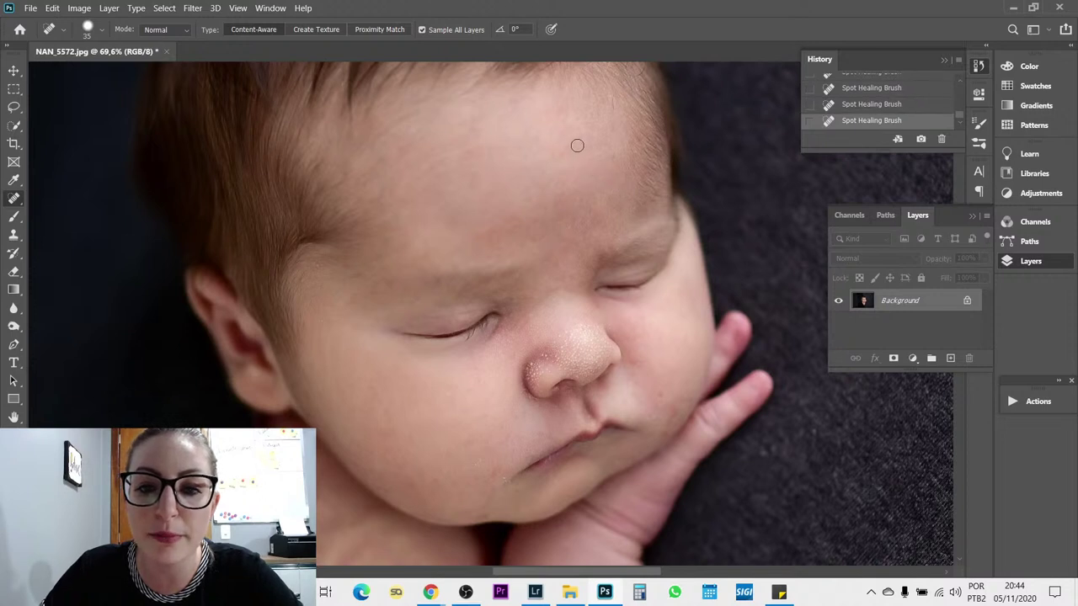
pyautogui.click(563, 115)
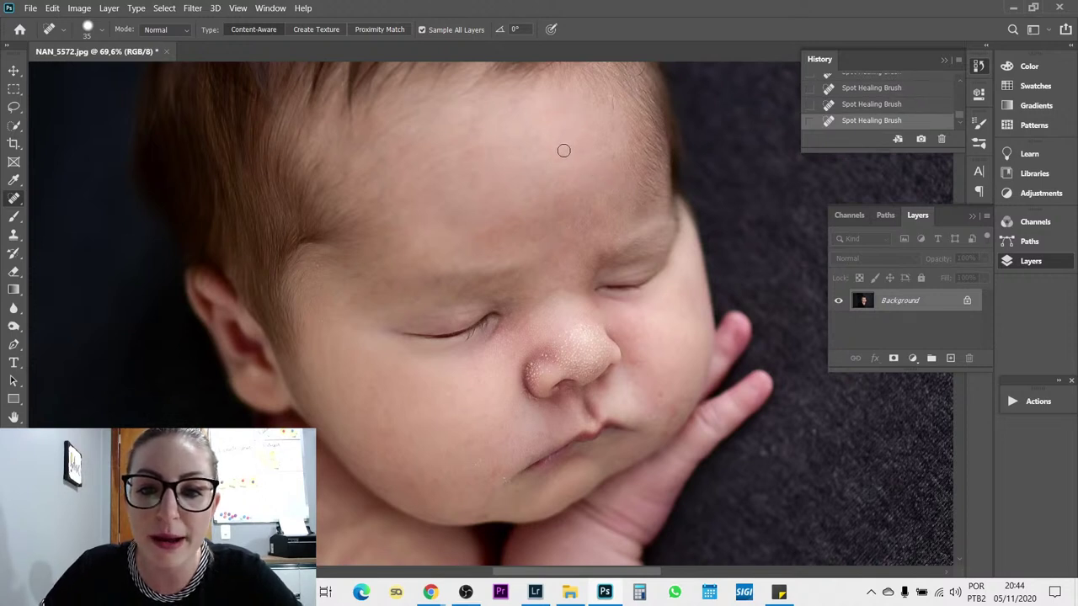
pyautogui.click(525, 246)
pyautogui.click(540, 231)
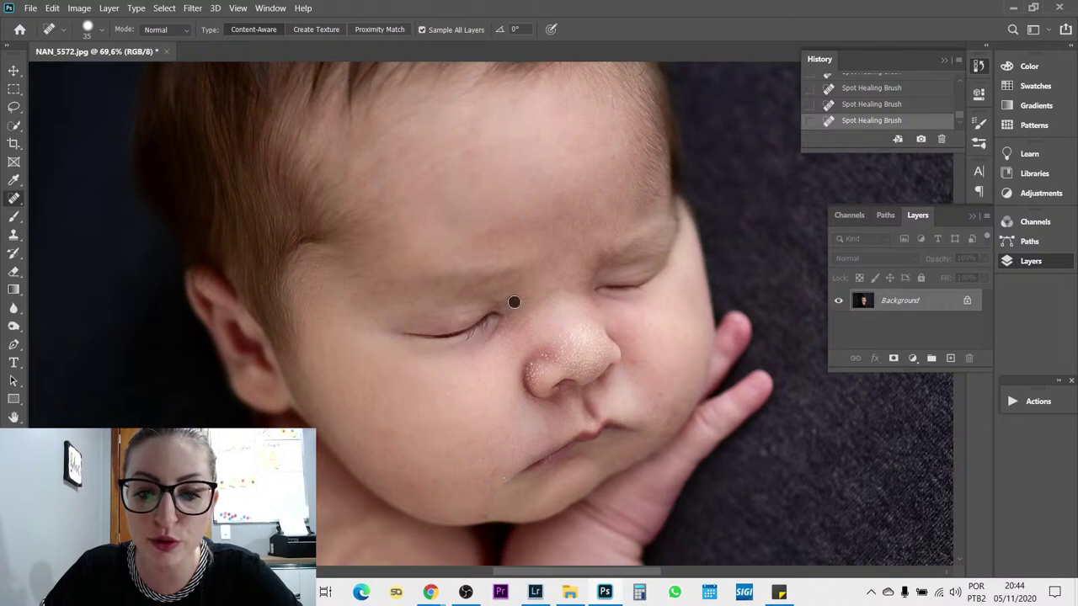
# - Heal the blemishes on the baby's far cheek, beside the mouth and below the eye
pyautogui.scroll(-3, 633, 325)
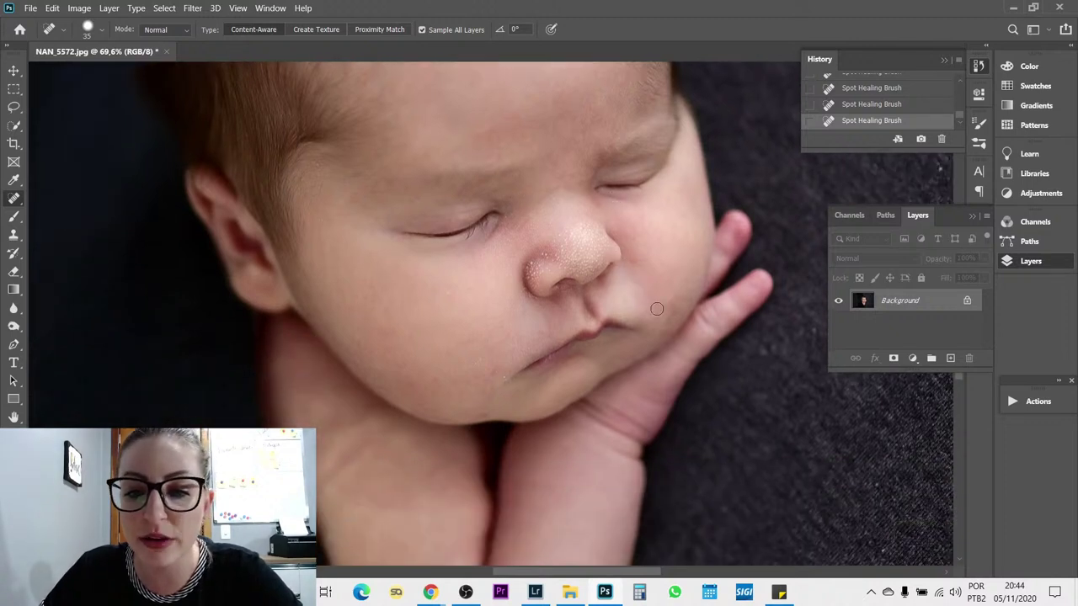
pyautogui.click(657, 332)
pyautogui.click(663, 287)
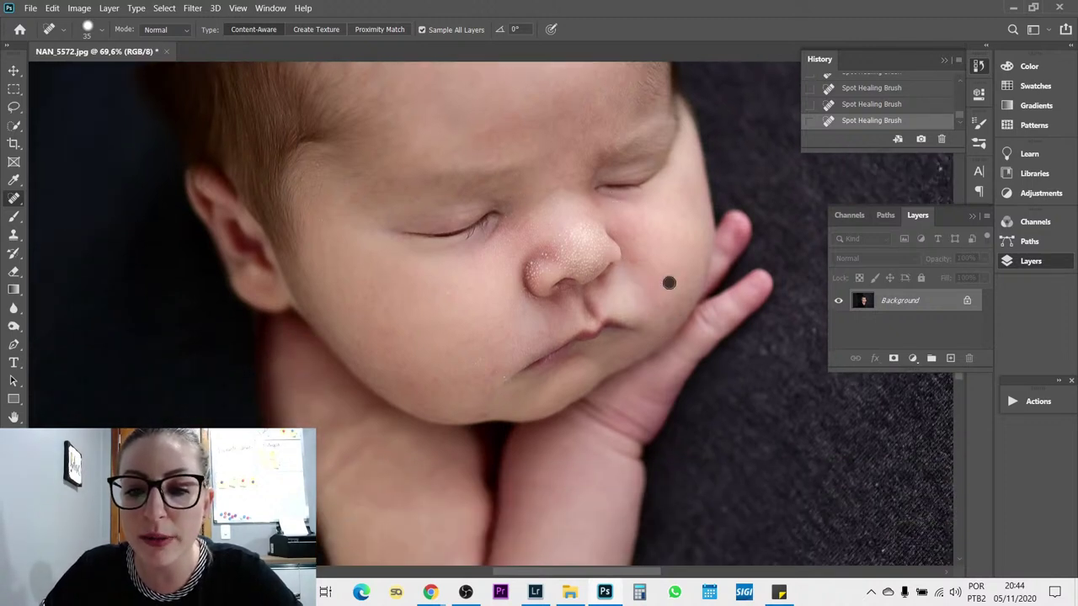
pyautogui.click(650, 219)
pyautogui.click(681, 231)
pyautogui.click(677, 199)
pyautogui.click(696, 202)
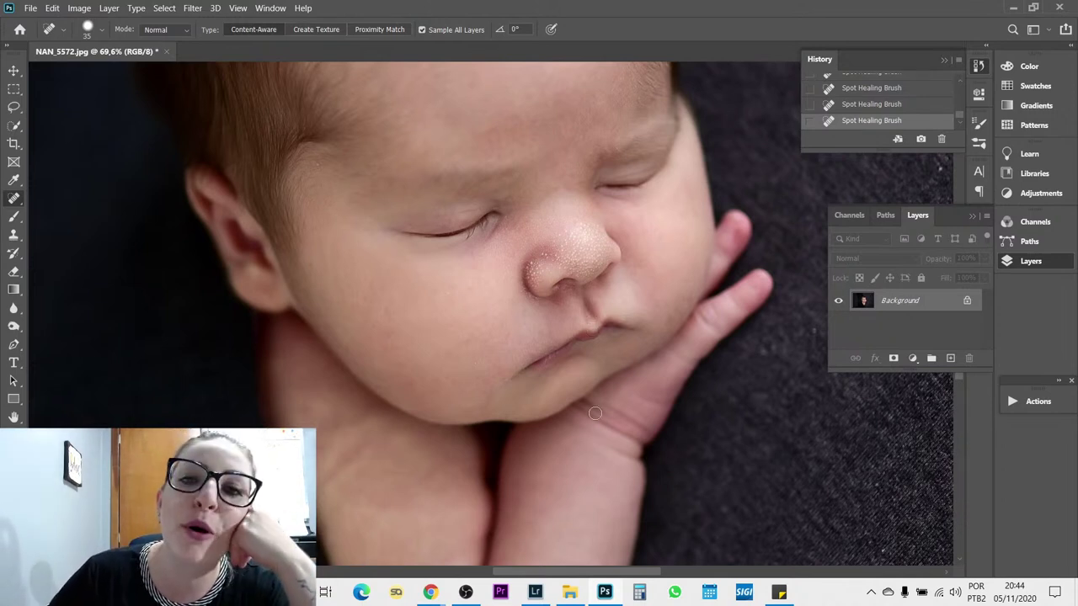
# - With the Spot Healing Brush at size 15, remove white dots from the near nostril and side of the nose
pyautogui.scroll(3, 594, 413)
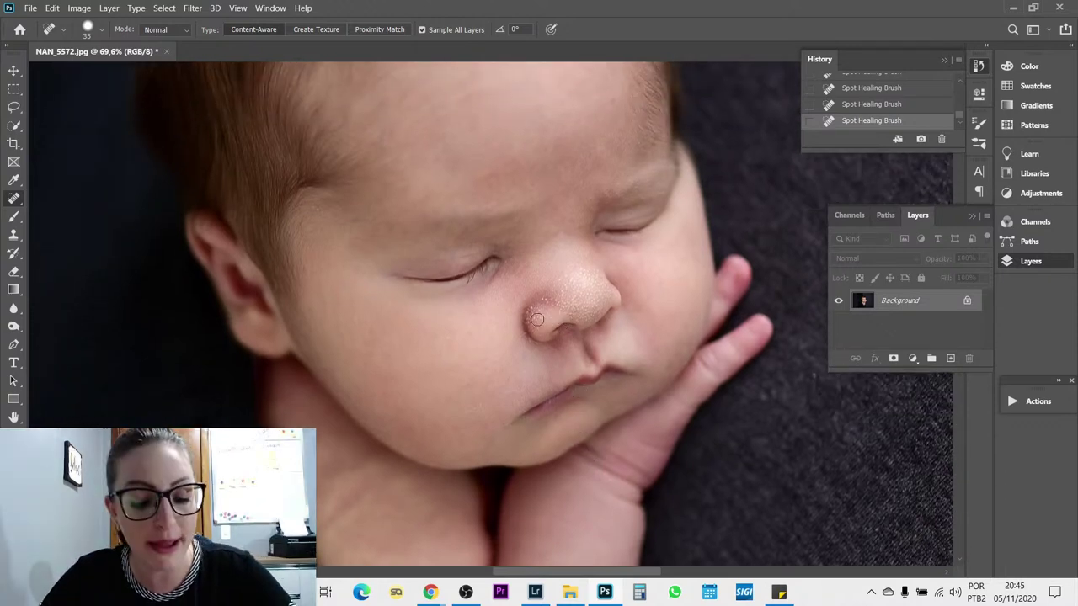
pyautogui.scroll(2, 566, 304)
pyautogui.scroll(2, 567, 304)
pyautogui.scroll(-1, 462, 331)
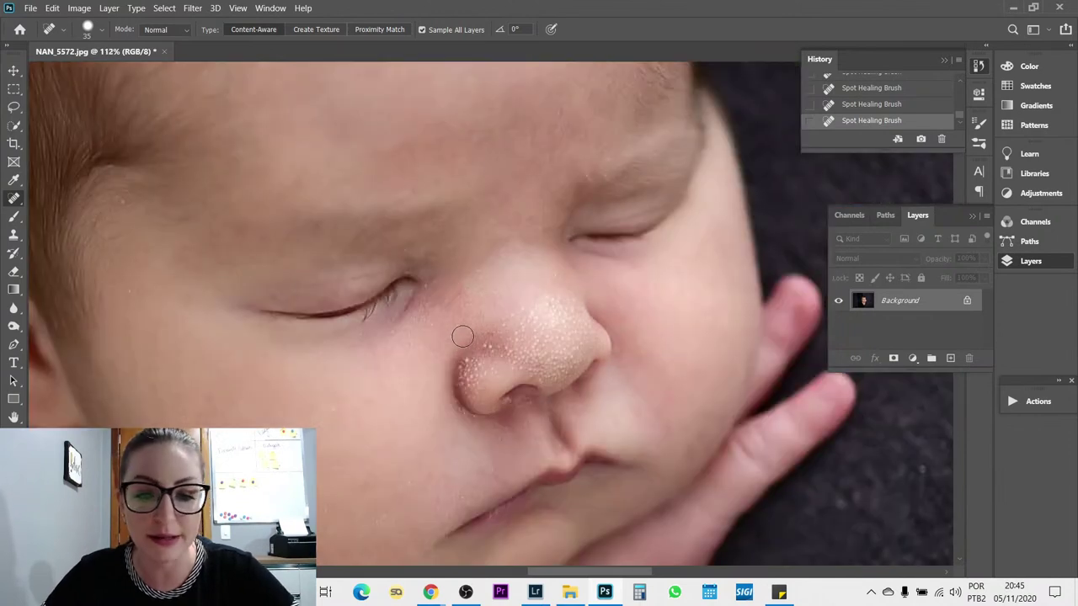
pyautogui.press('[')
pyautogui.press('[')
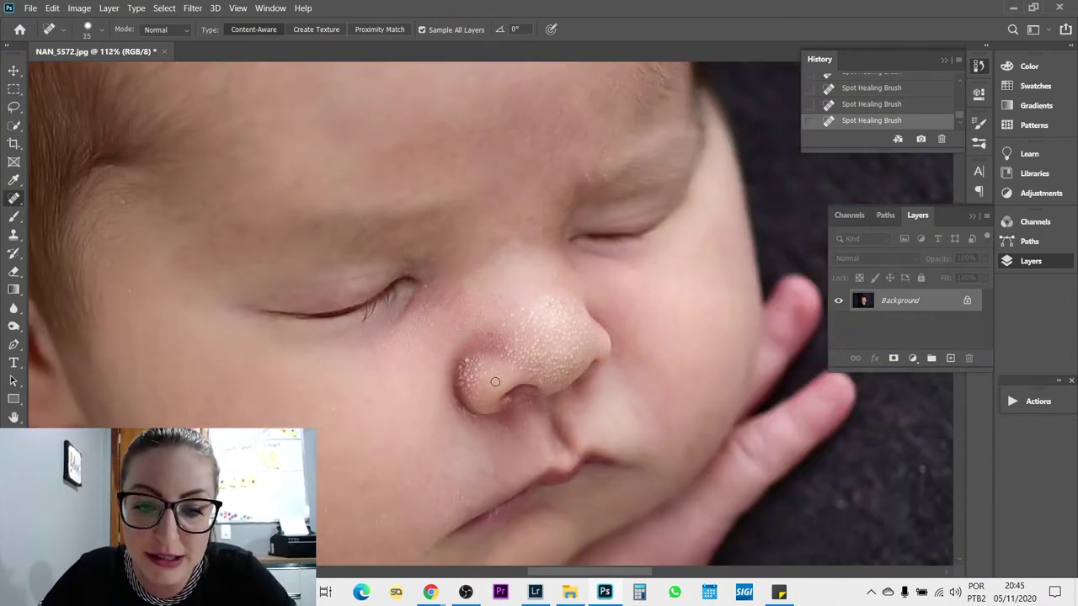
pyautogui.moveTo(471, 359)
pyautogui.mouseDown()
pyautogui.moveTo(465, 372)
pyautogui.moveTo(482, 367)
pyautogui.moveTo(484, 378)
pyautogui.moveTo(459, 371)
pyautogui.moveTo(468, 397)
pyautogui.mouseUp()
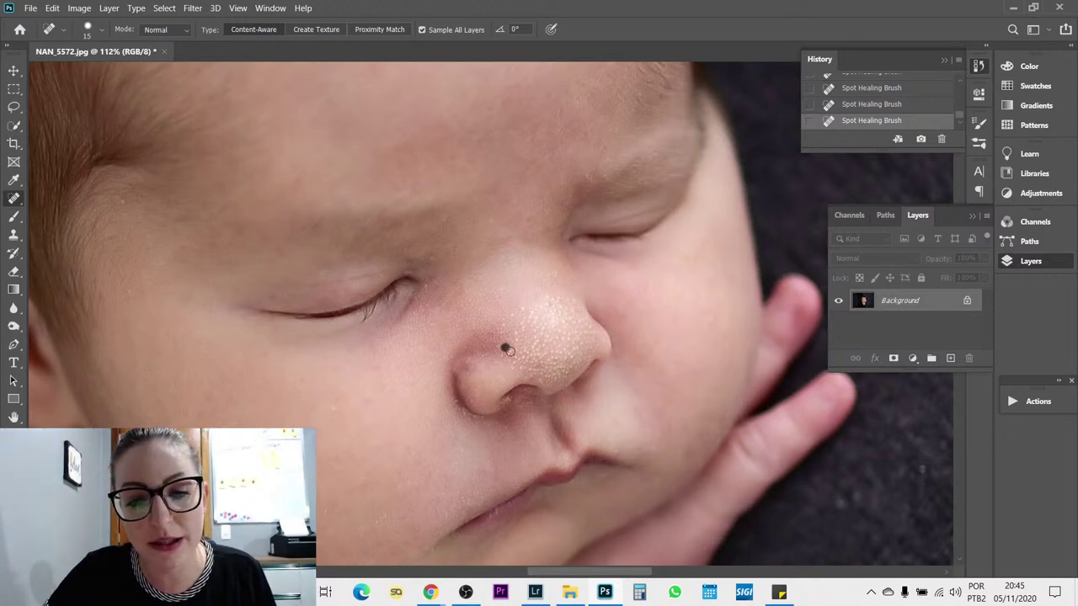
pyautogui.moveTo(511, 362); pyautogui.dragTo(512, 364)
pyautogui.moveTo(518, 348); pyautogui.dragTo(520, 324)
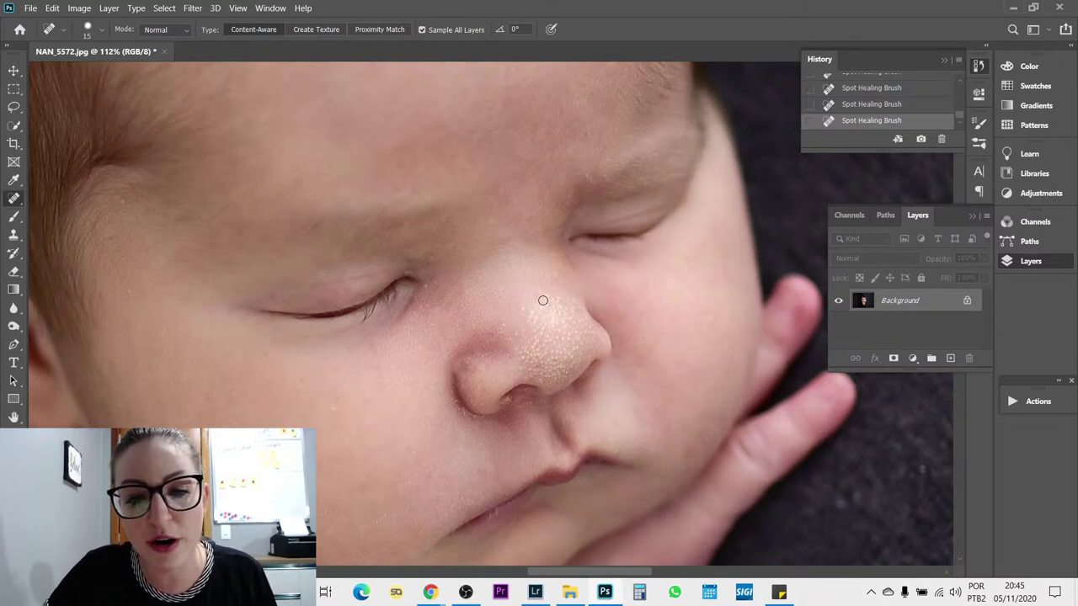
# - Paint over the uneven skin between the nostril and upper lip using the Brush at size 70 and 17% opacity
pyautogui.scroll(-4, 556, 308)
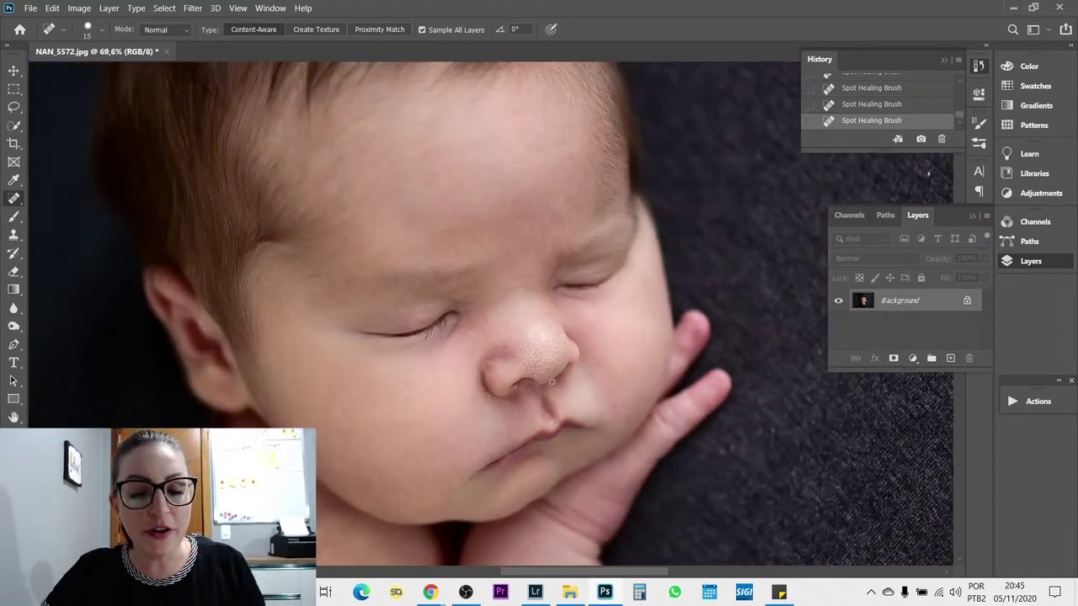
pyautogui.scroll(-1, 547, 384)
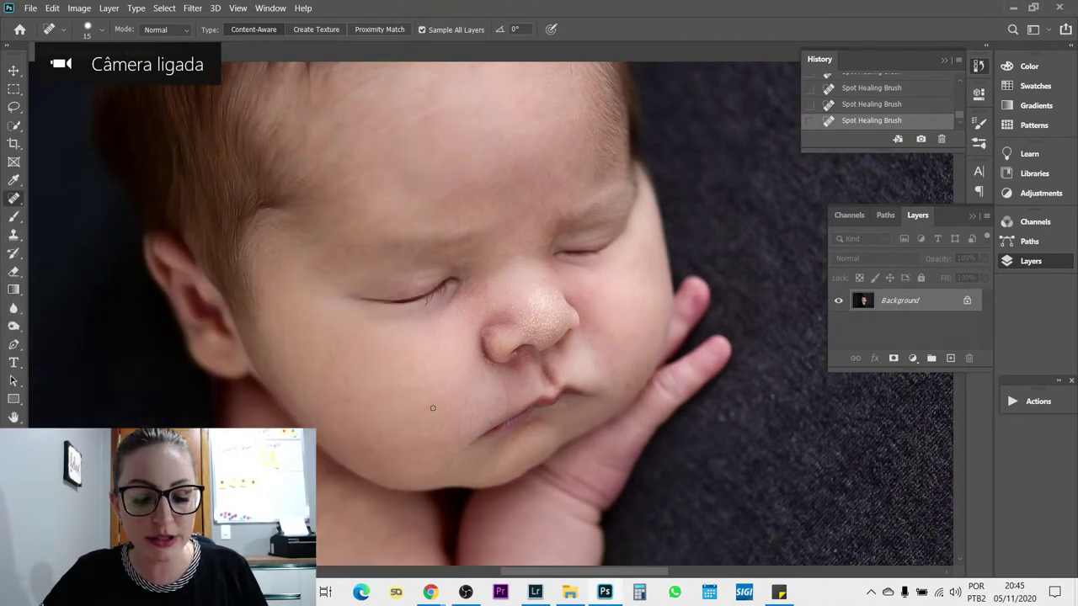
pyautogui.press('b')
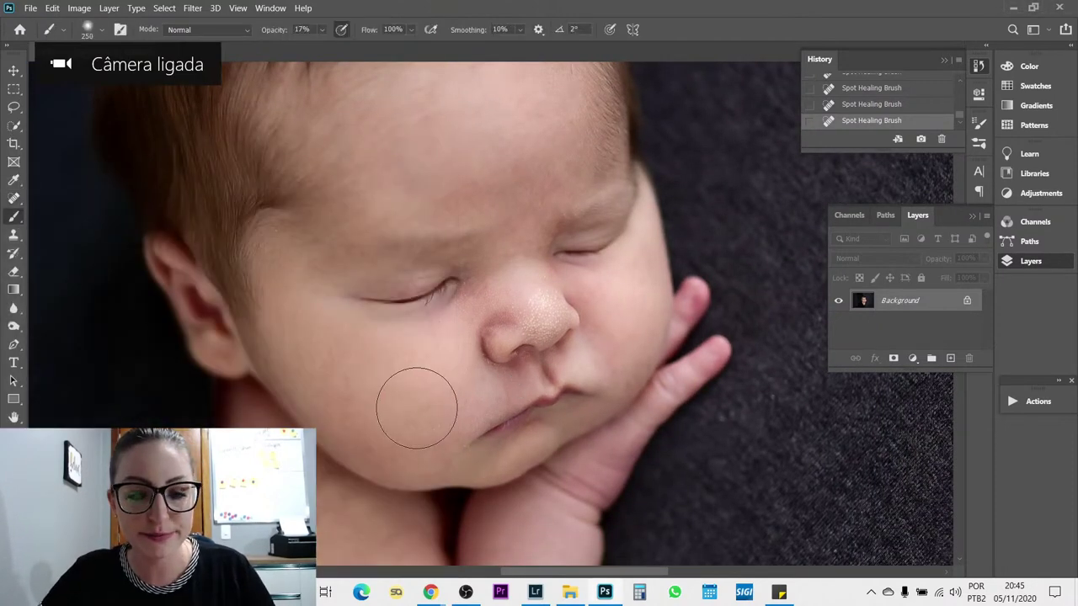
pyautogui.click(477, 383)
pyautogui.press('[')
pyautogui.press('[')
pyautogui.press('[')
pyautogui.press('[')
pyautogui.press('[')
pyautogui.press('[')
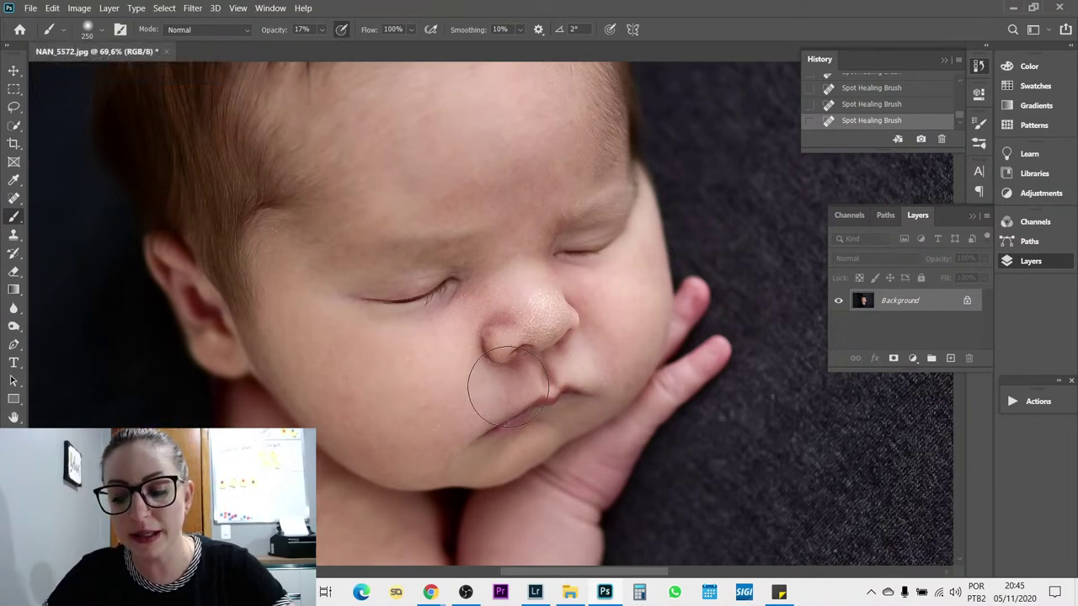
pyautogui.press('[')
pyautogui.press('[')
pyautogui.click(515, 369)
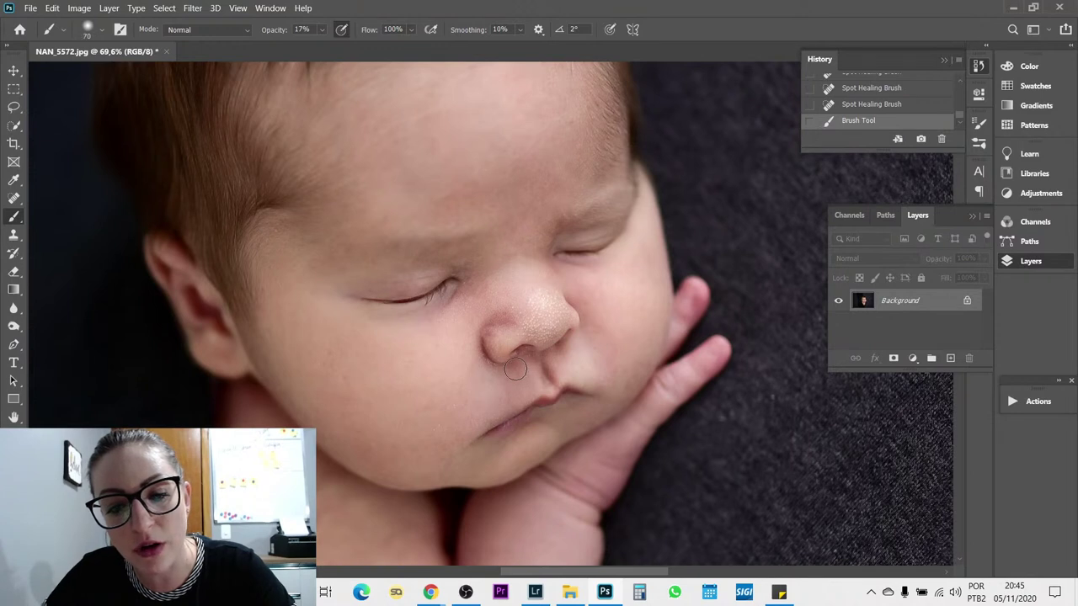
pyautogui.click(496, 370)
pyautogui.click(522, 369)
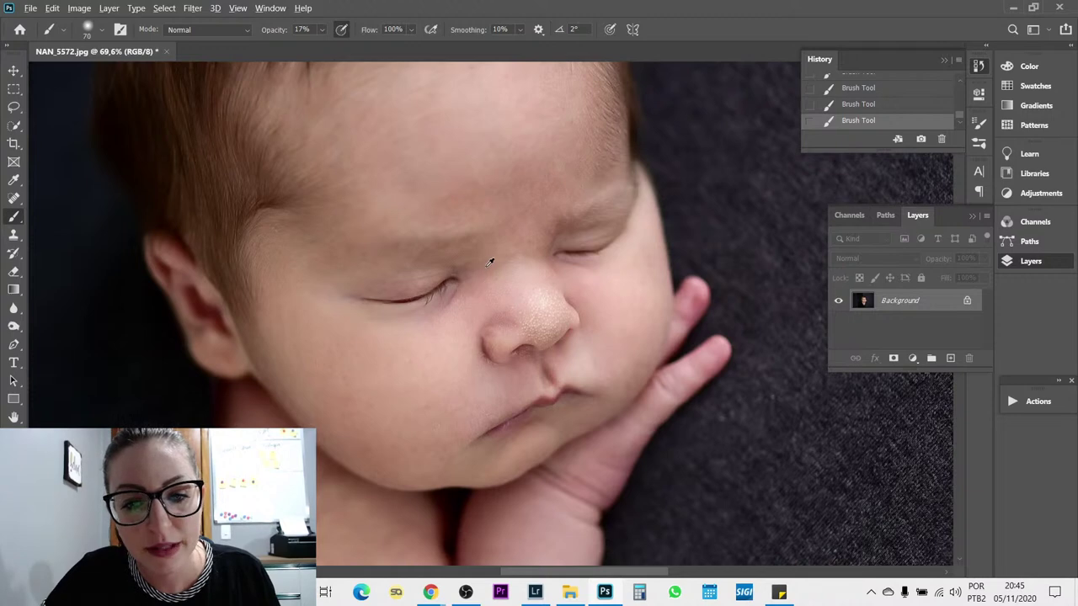
# - Enlarge the Brush to size 175 to cover the broader skin areas of the face and arms
pyautogui.scroll(-3, 455, 267)
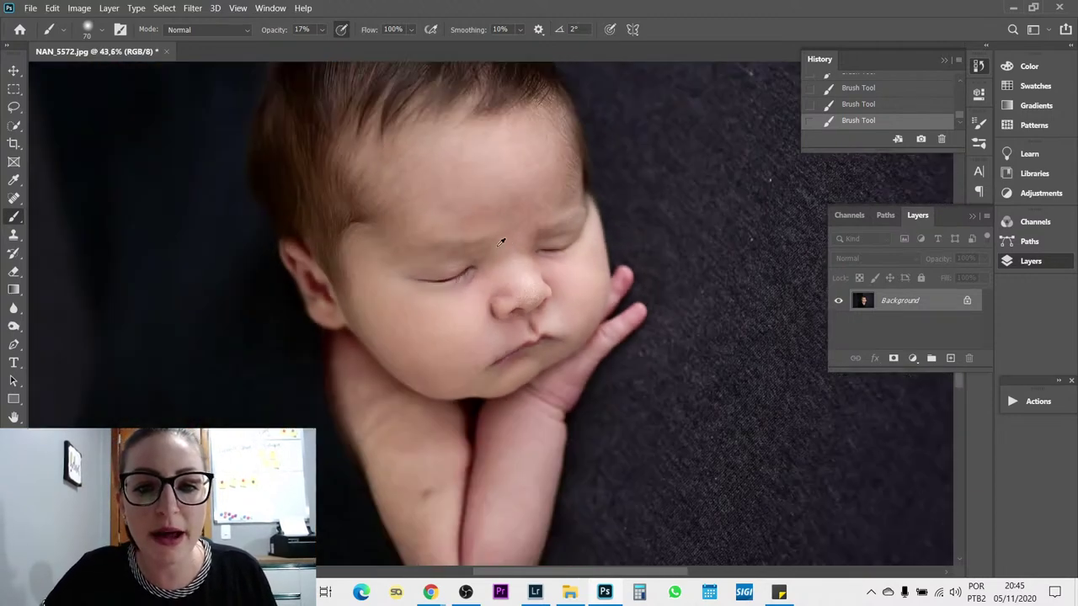
pyautogui.press(']')
pyautogui.press(']')
pyautogui.press(']')
pyautogui.press(']')
pyautogui.press(']')
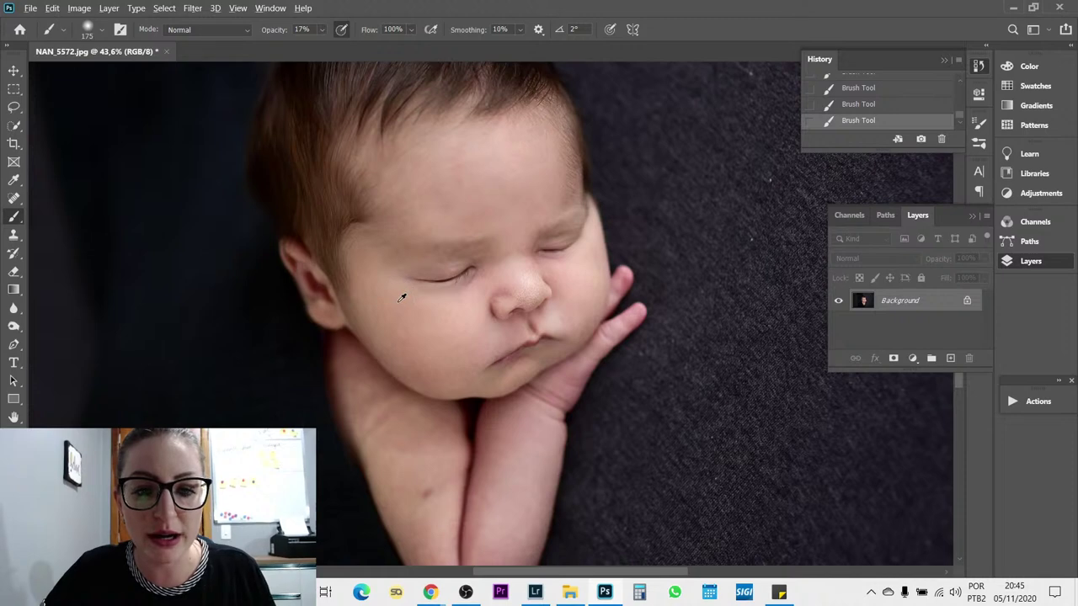
pyautogui.scroll(-3, 400, 286)
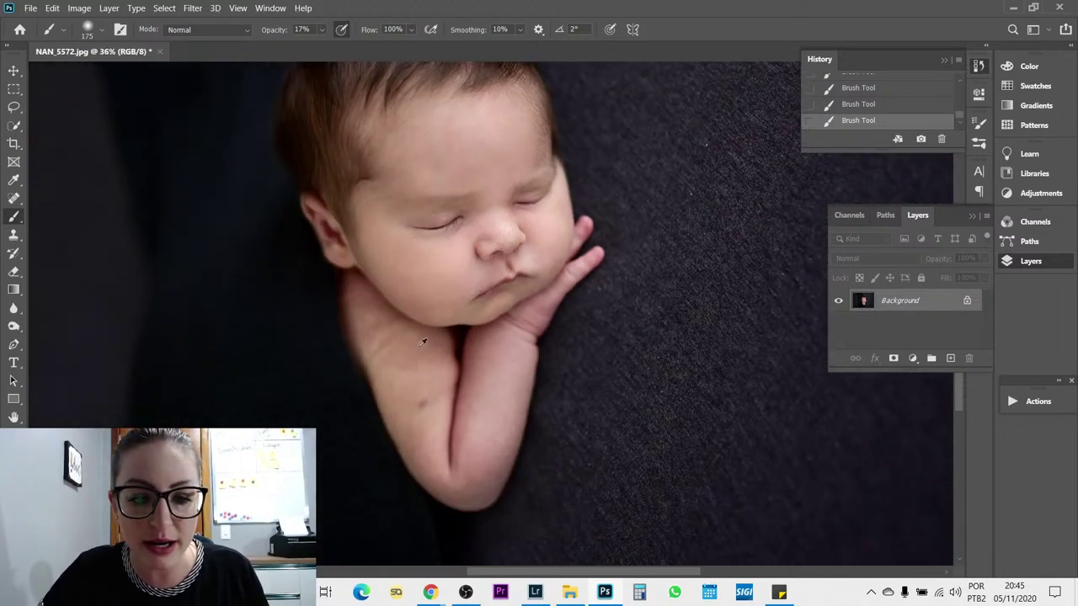
pyautogui.press('super')
pyautogui.scroll(-1, 489, 410)
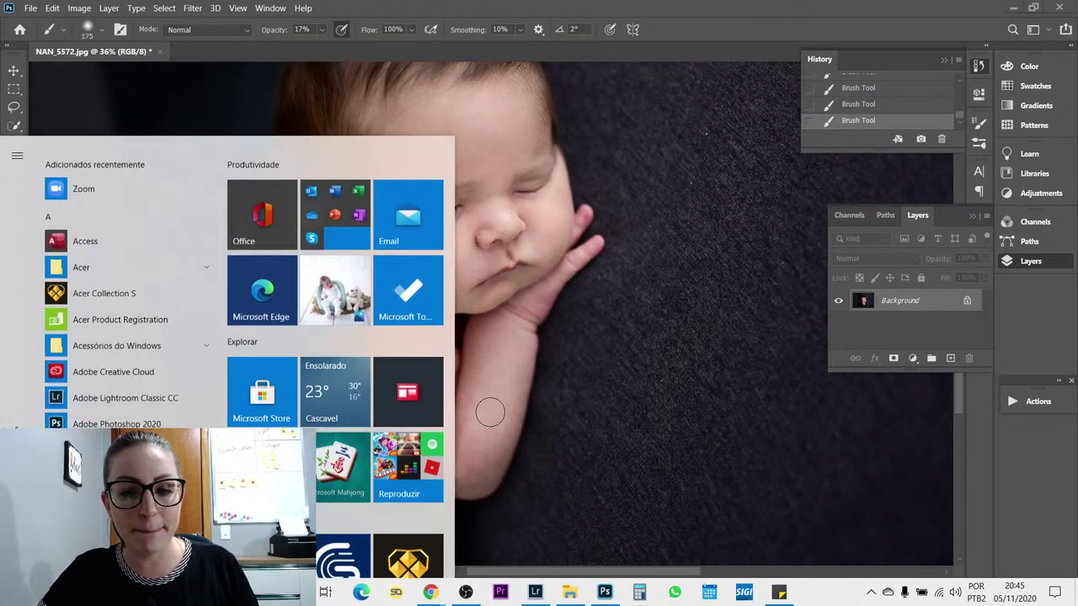
pyautogui.press('Escape')
pyautogui.scroll(3, 502, 409)
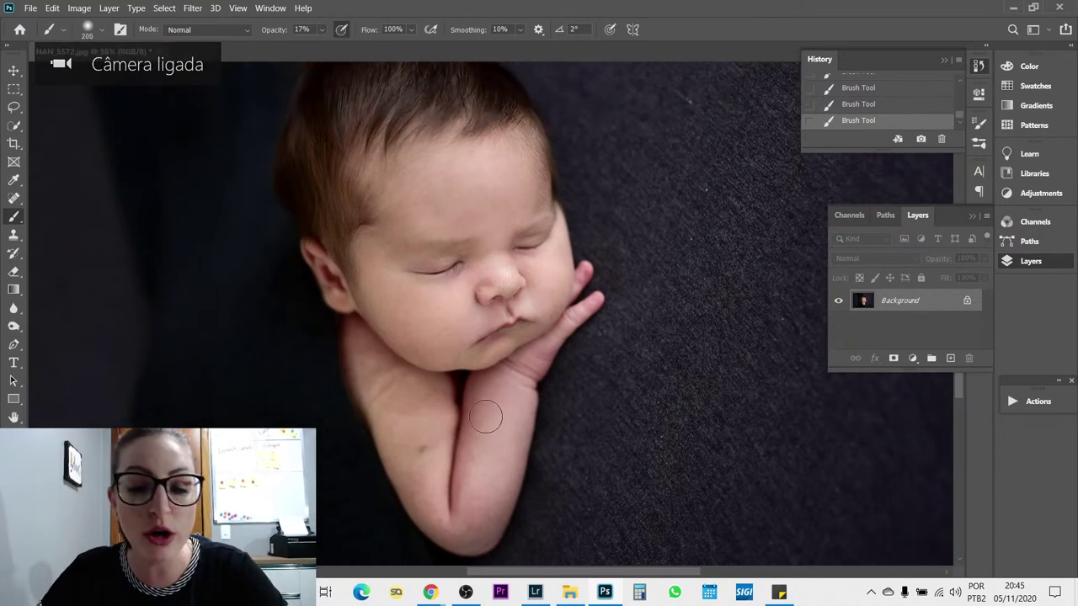
pyautogui.press(']')
pyautogui.press(']')
pyautogui.press(']')
pyautogui.press(']')
pyautogui.press('[')
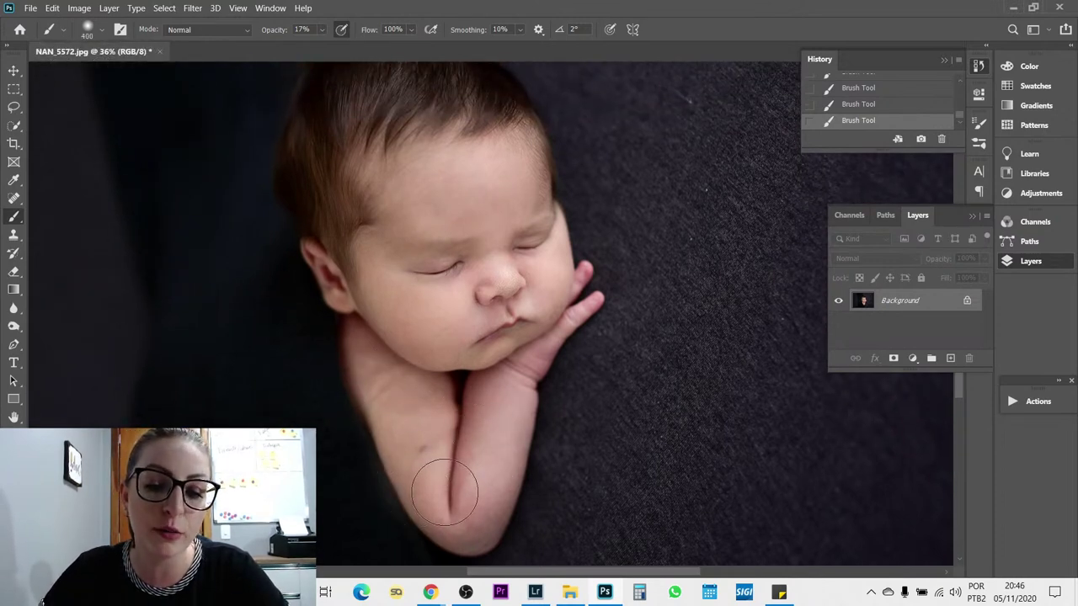
pyautogui.hotkey('ctrl', 'z')
pyautogui.press('[')
pyautogui.press('[')
pyautogui.press('[')
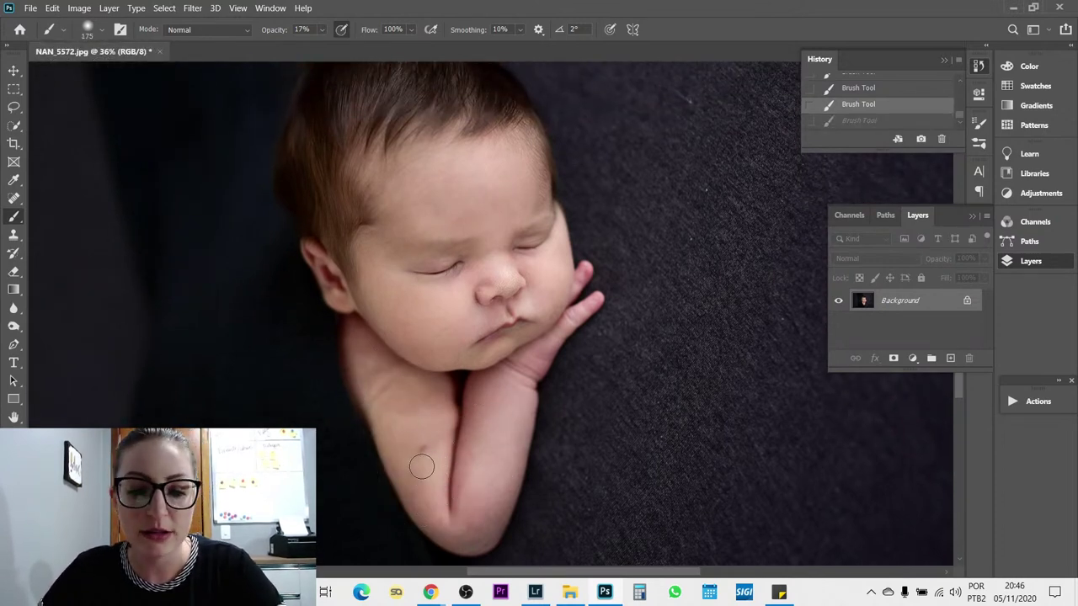
# - Even out the skin tone on the baby's arms and shoulder with the Brush at size 200 and 17% opacity
pyautogui.press('ctrl')
pyautogui.press(']')
pyautogui.moveTo(475, 466)
pyautogui.mouseDown()
pyautogui.moveTo(427, 457)
pyautogui.moveTo(417, 398)
pyautogui.moveTo(409, 414)
pyautogui.moveTo(372, 356)
pyautogui.mouseUp()
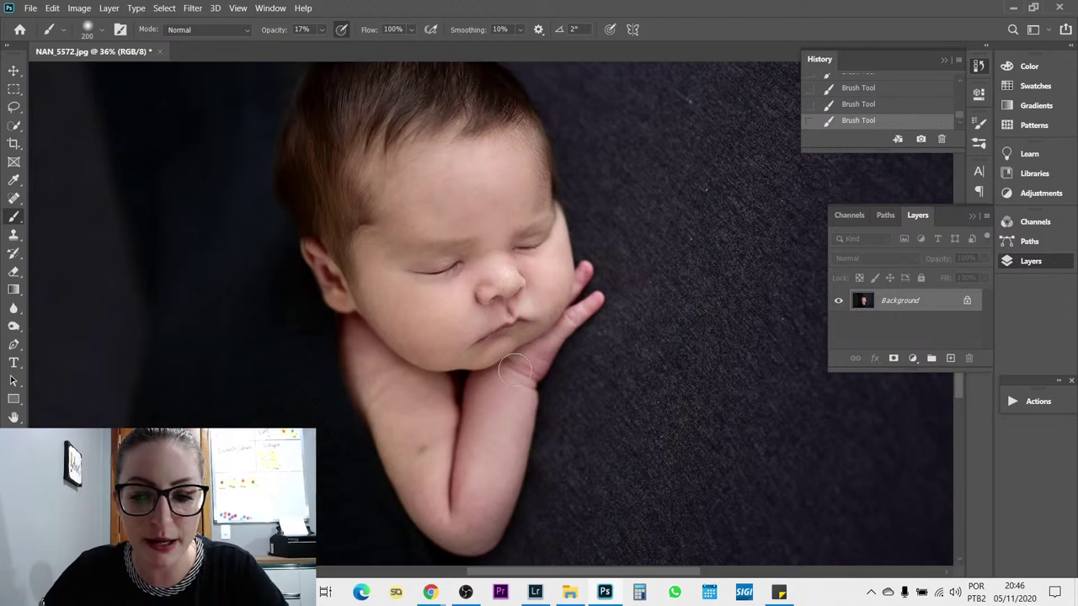
pyautogui.scroll(-3, 530, 391)
pyautogui.scroll(-2, 535, 384)
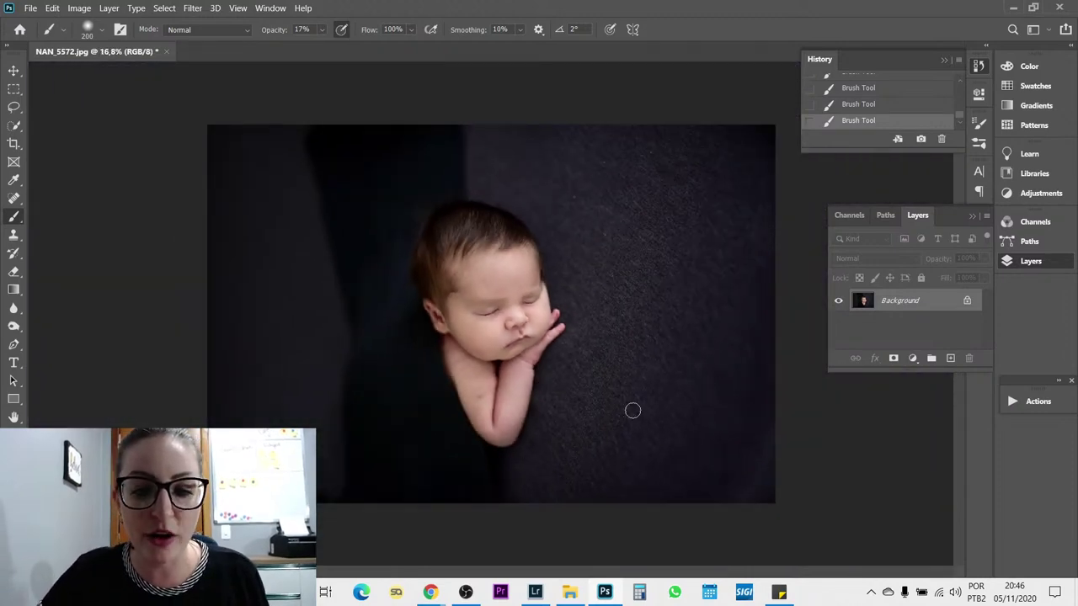
pyautogui.click(465, 592)
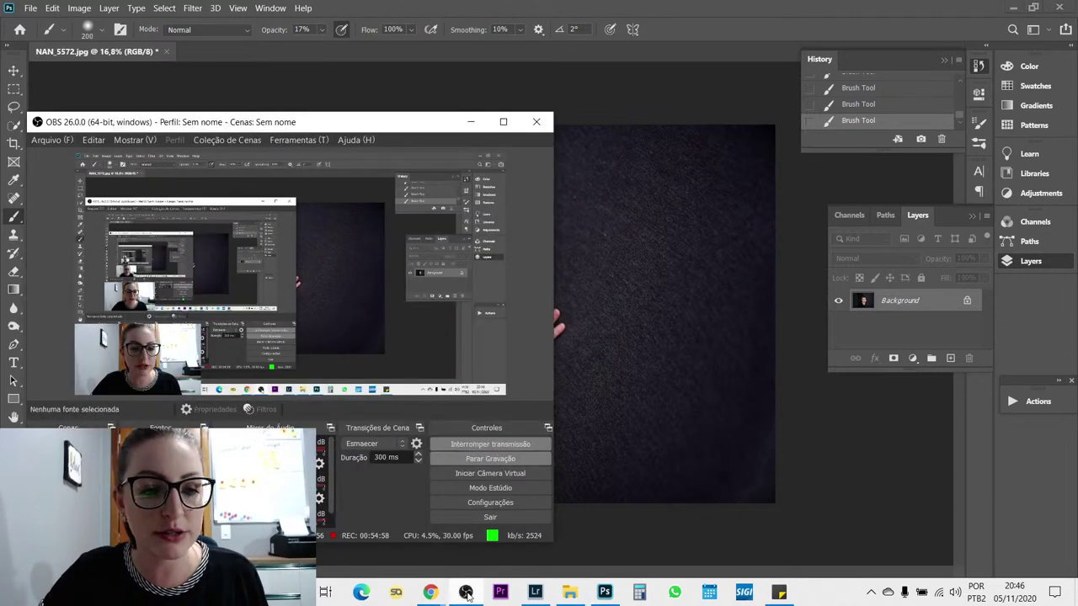
pyautogui.click(604, 592)
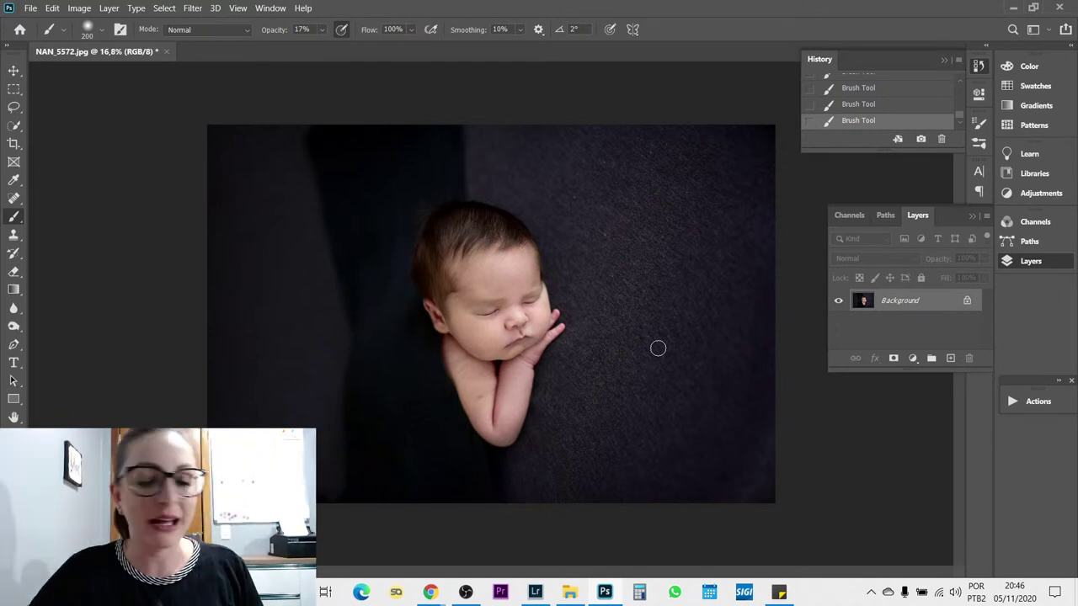
# - With the Spot Healing Brush at size 80, remove the light specks from the dark fabric beside the baby
pyautogui.press('j')
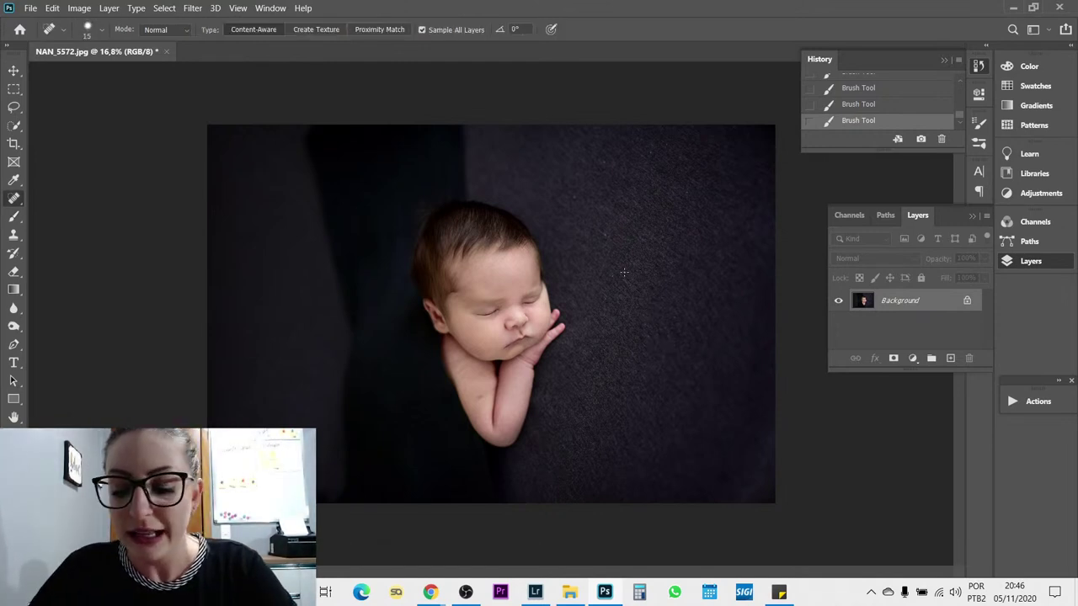
pyautogui.press(']')
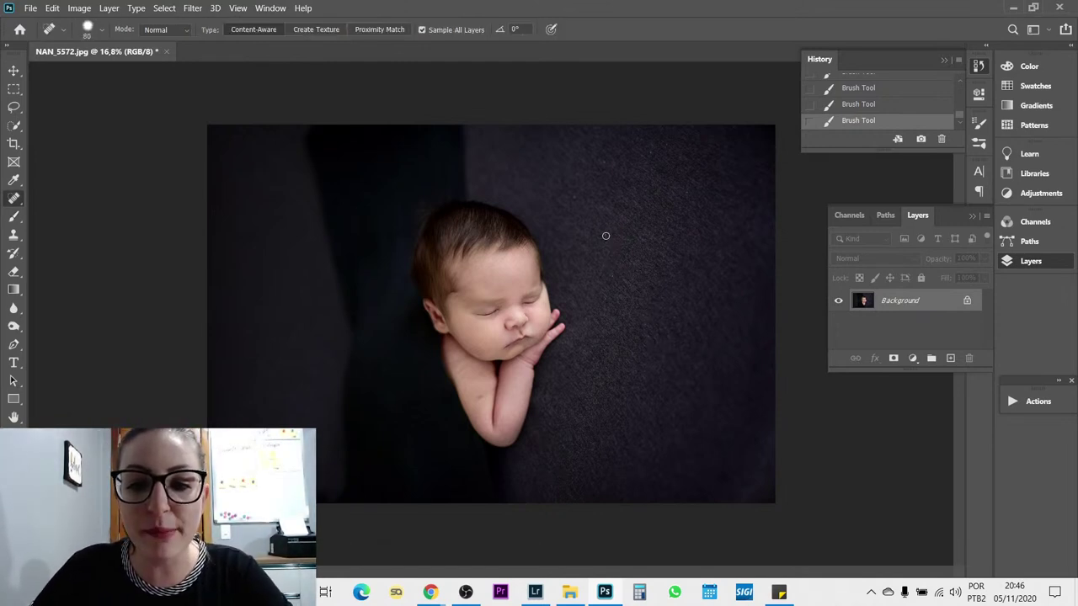
pyautogui.click(580, 207)
pyautogui.click(597, 167)
pyautogui.click(610, 169)
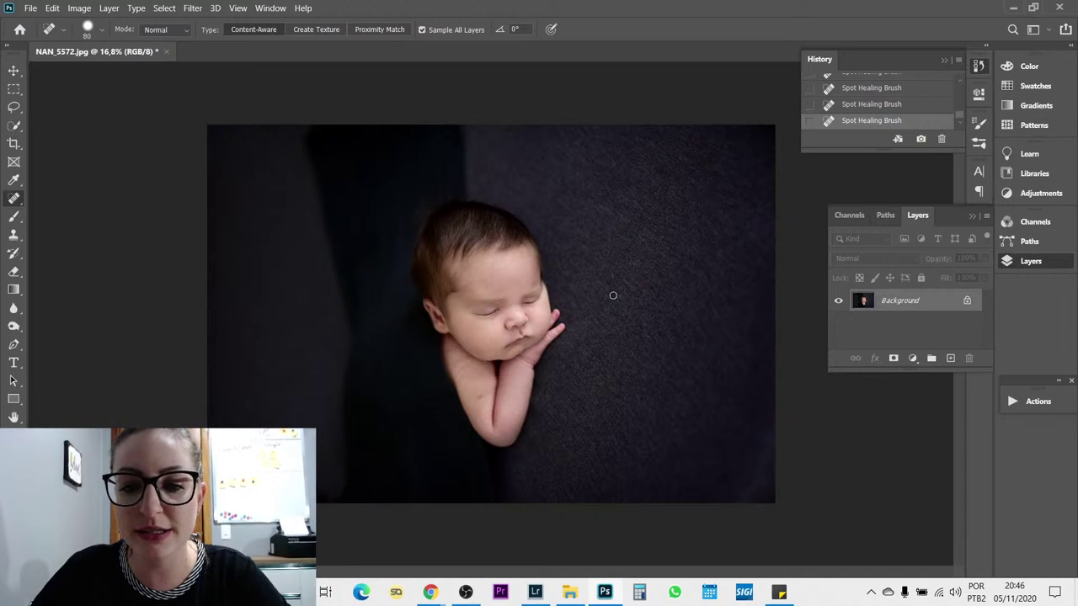
pyautogui.click(674, 316)
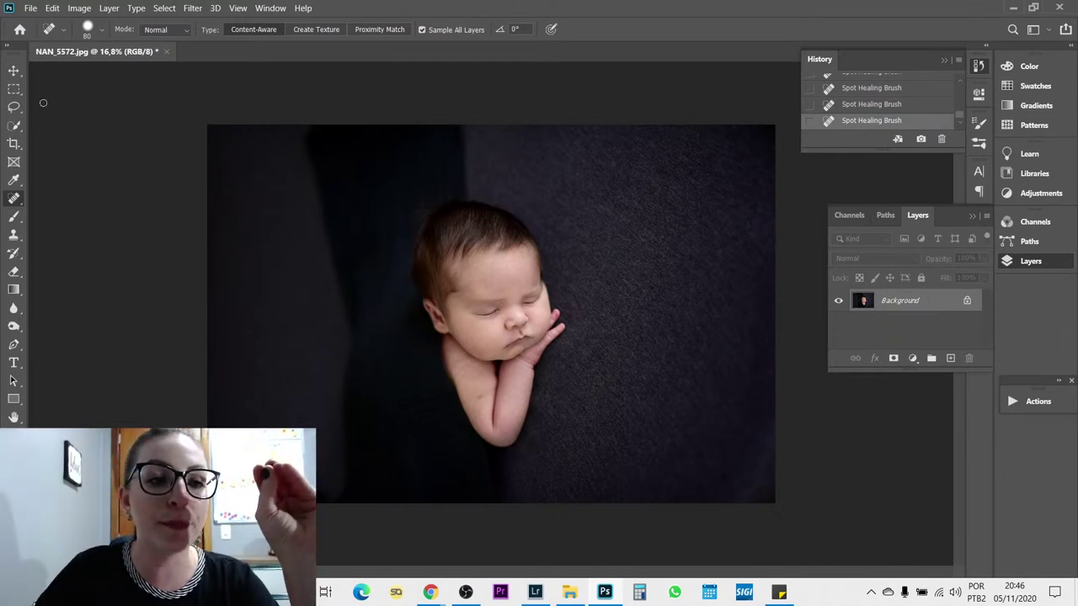
# - Duplicate the background layer and apply a High Pass filter with a radius of 10.0 to the copy
pyautogui.click(190, 8)
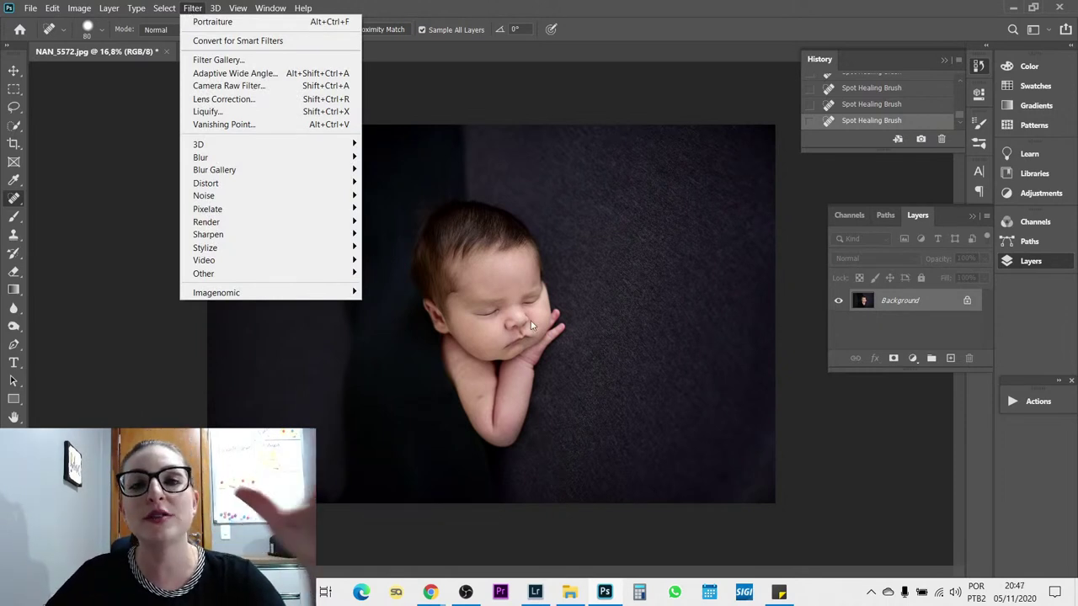
pyautogui.click(712, 411)
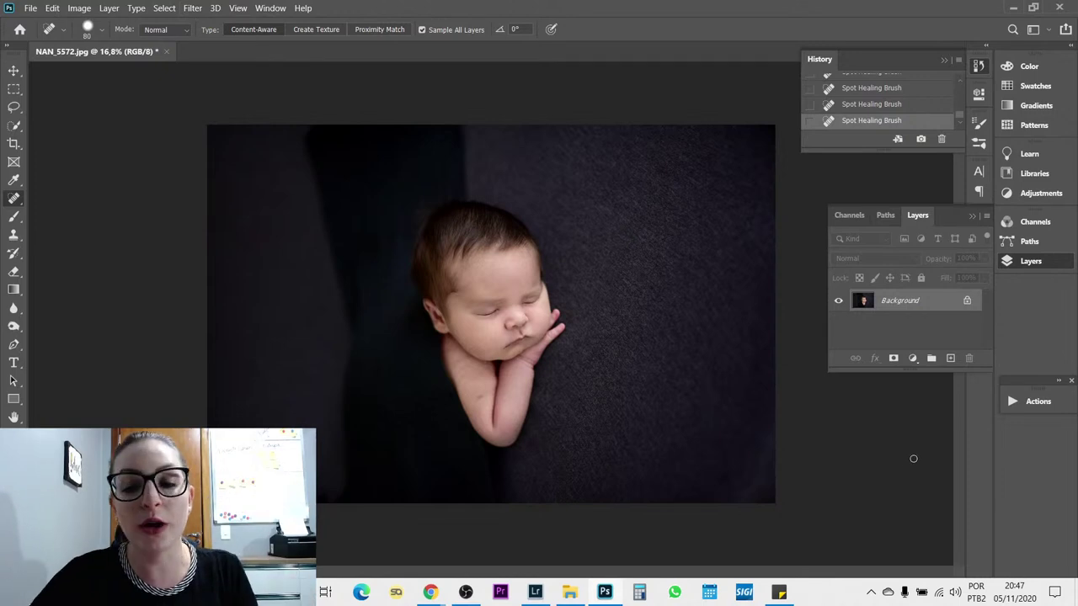
pyautogui.hotkey('ctrl', 'j')
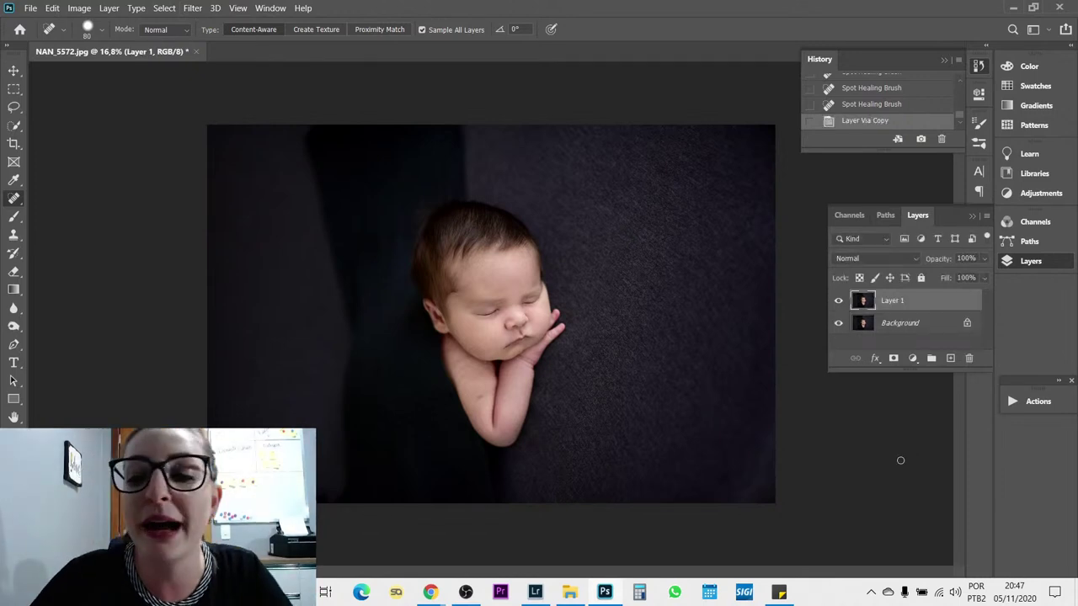
pyautogui.click(192, 7)
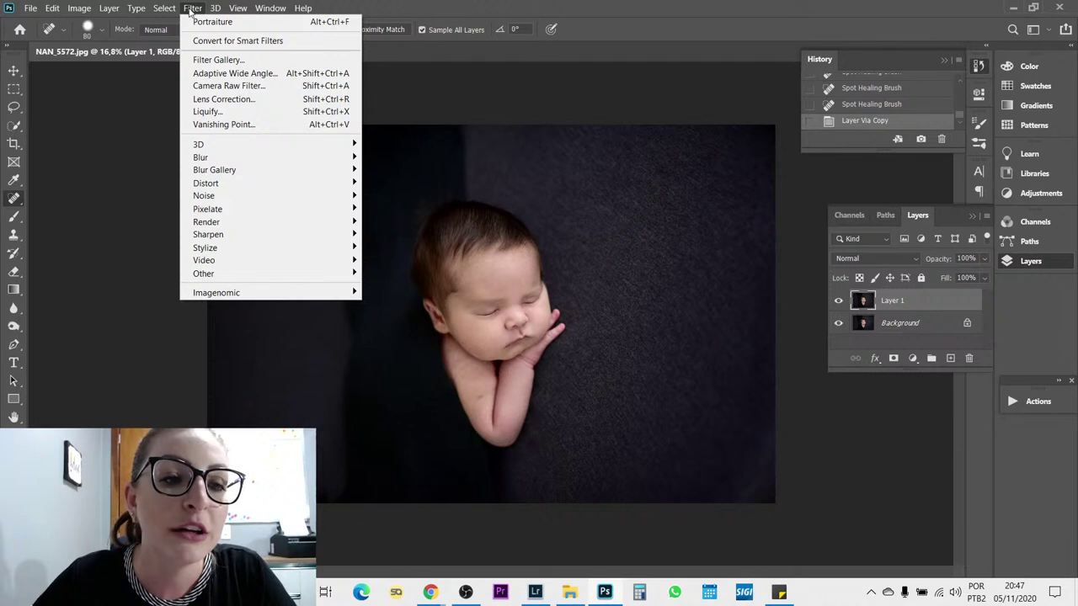
pyautogui.moveTo(220, 274)
pyautogui.click(394, 287)
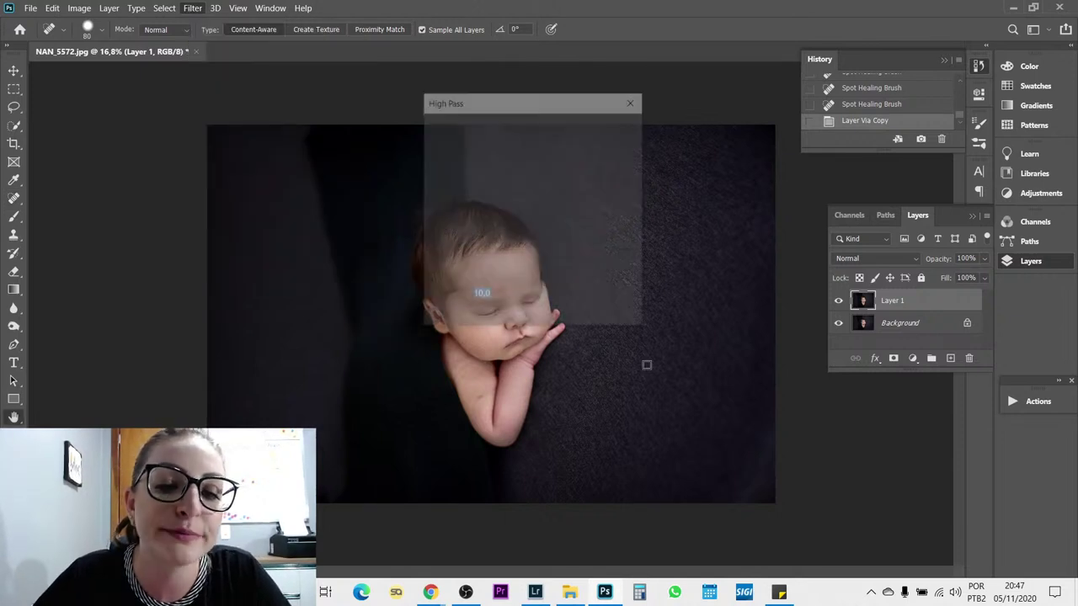
pyautogui.press('Return')
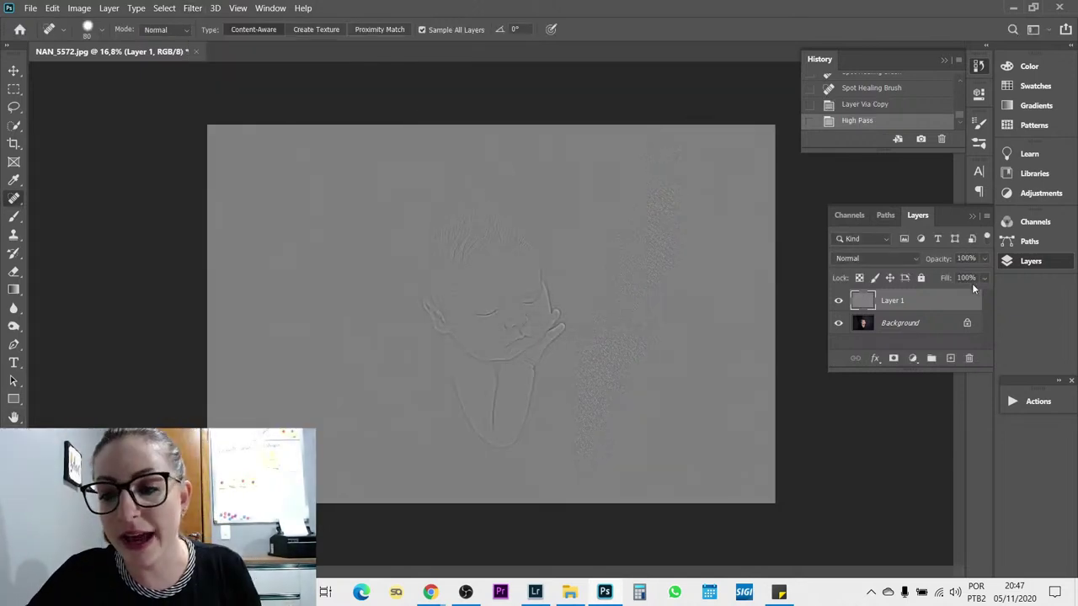
# - Blend the High Pass layer in Soft Light mode at 55% opacity to sharpen the photo
pyautogui.click(878, 260)
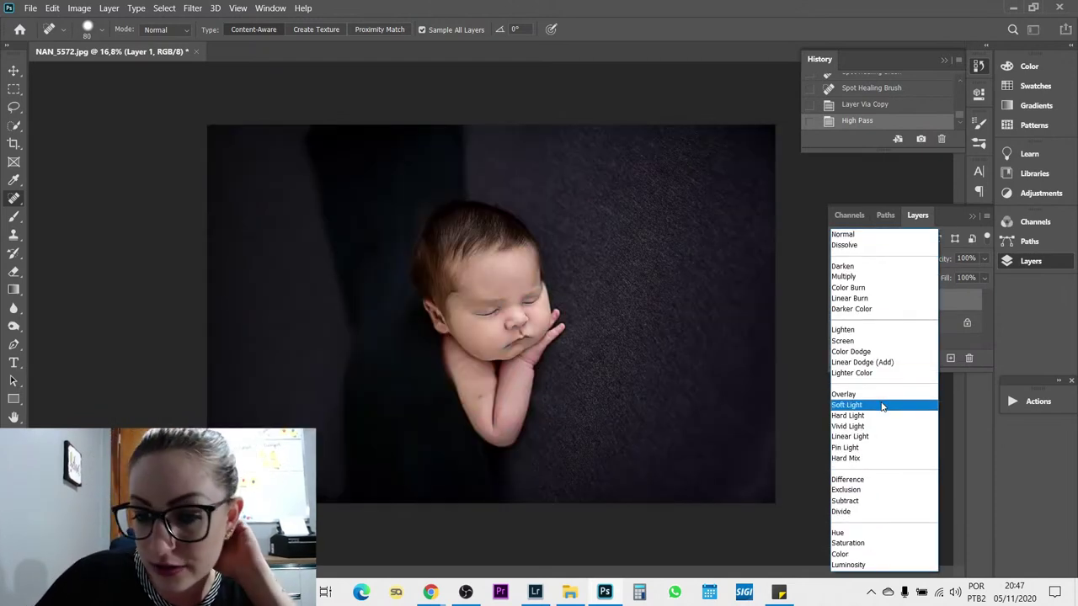
pyautogui.click(881, 407)
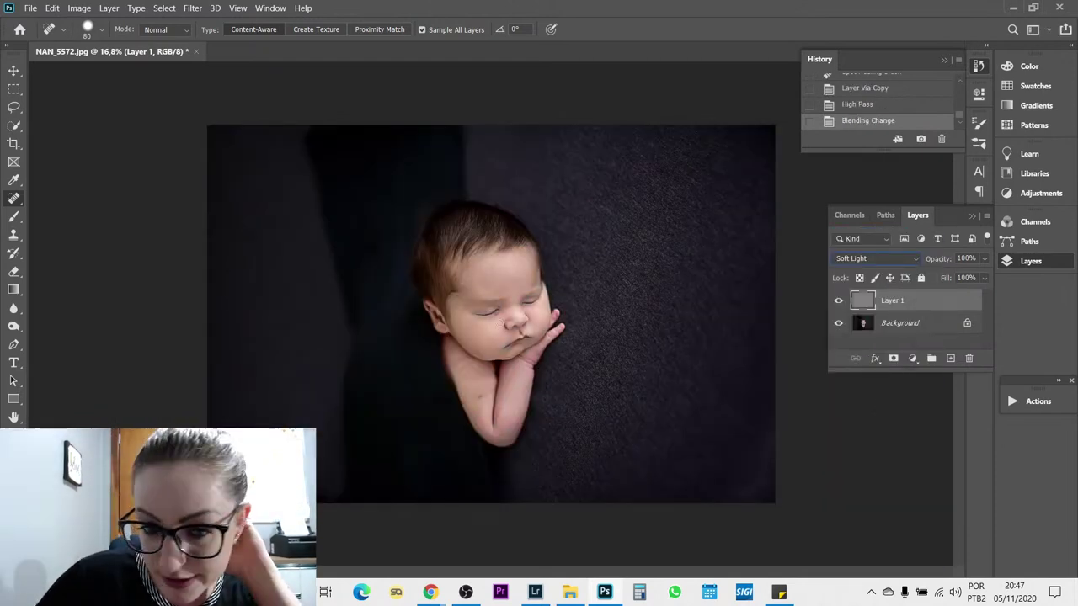
pyautogui.moveTo(983, 259); pyautogui.dragTo(952, 271)
pyautogui.scroll(1, 385, 368)
pyautogui.scroll(4, 385, 368)
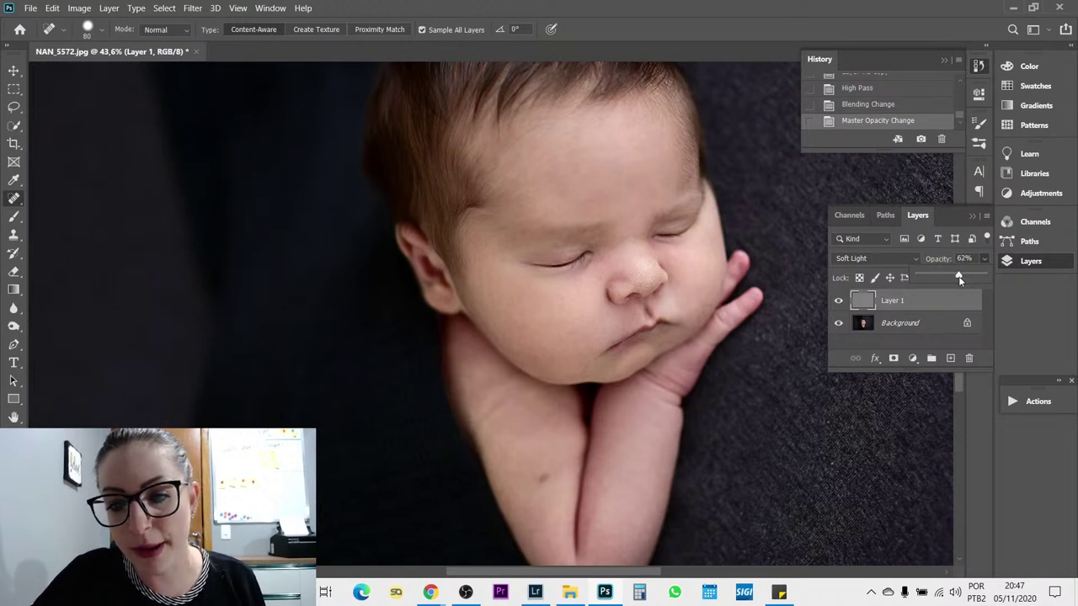
pyautogui.click(987, 261)
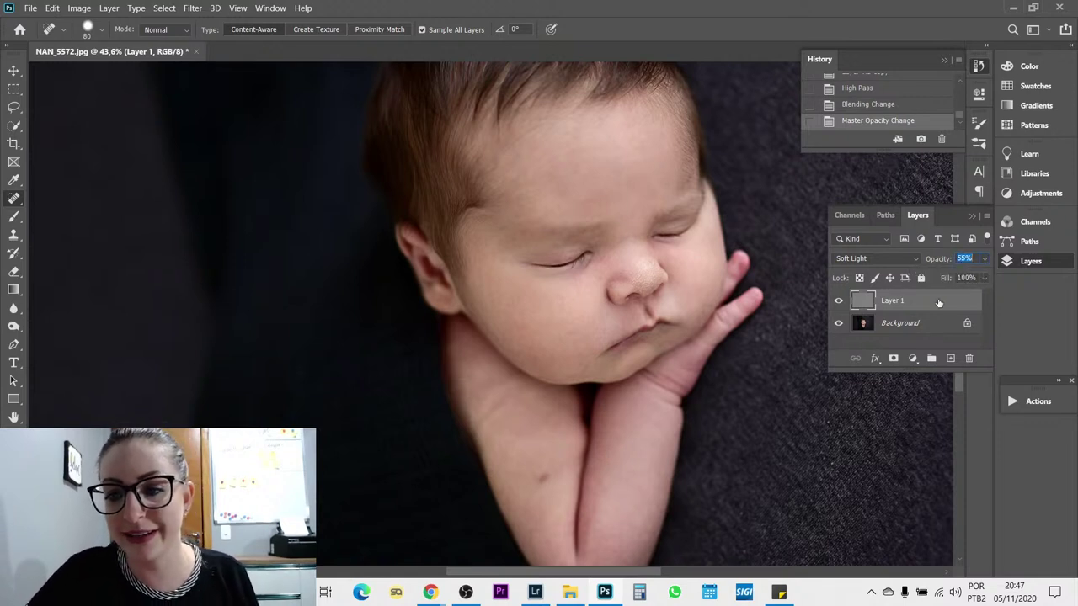
# - Merge the High Pass layer down into the background and duplicate the merged result as a new layer
pyautogui.click(929, 342)
pyautogui.click(929, 324)
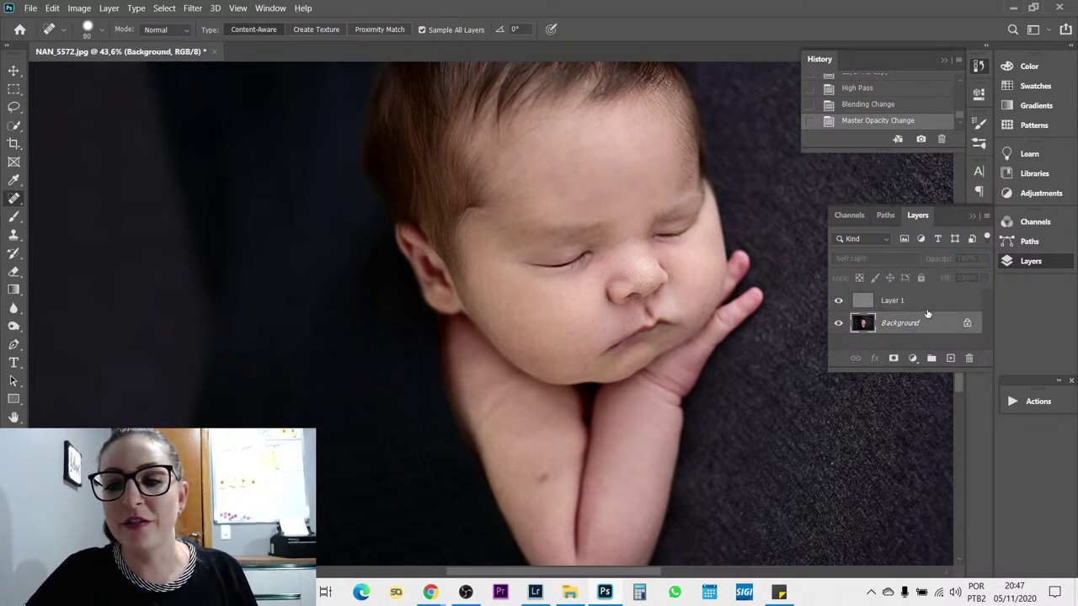
pyautogui.click(928, 310)
pyautogui.hotkey('ctrl', 'e')
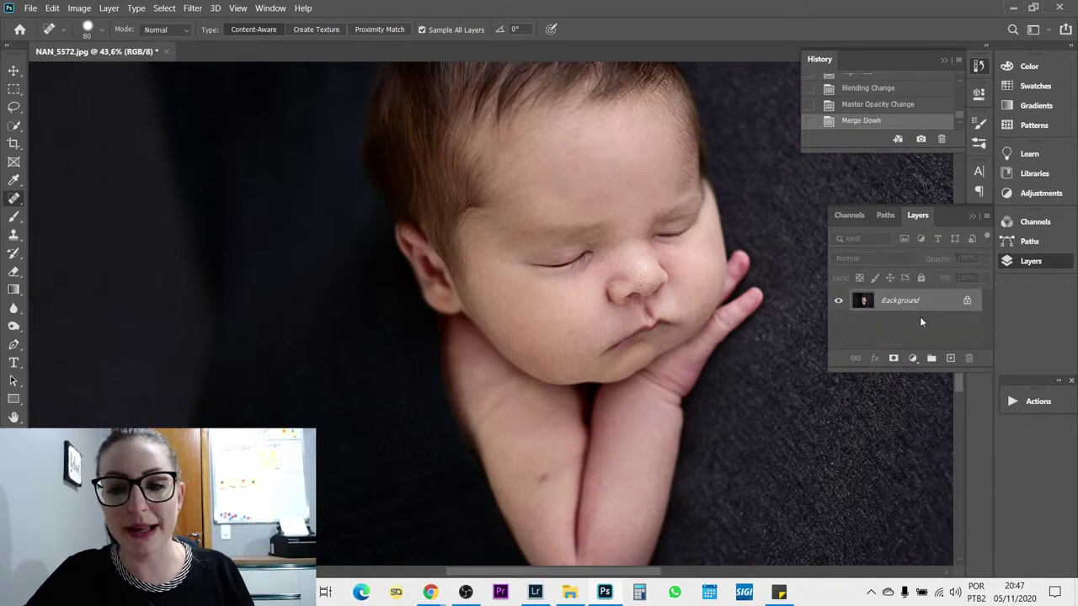
pyautogui.hotkey('ctrl', '0')
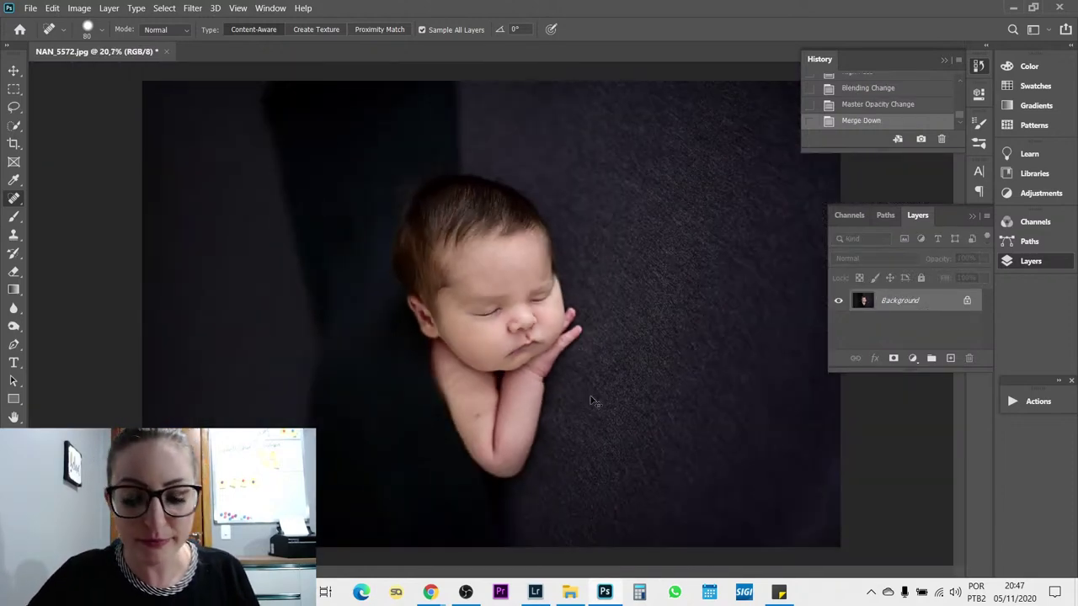
pyautogui.hotkey('ctrl', 'j')
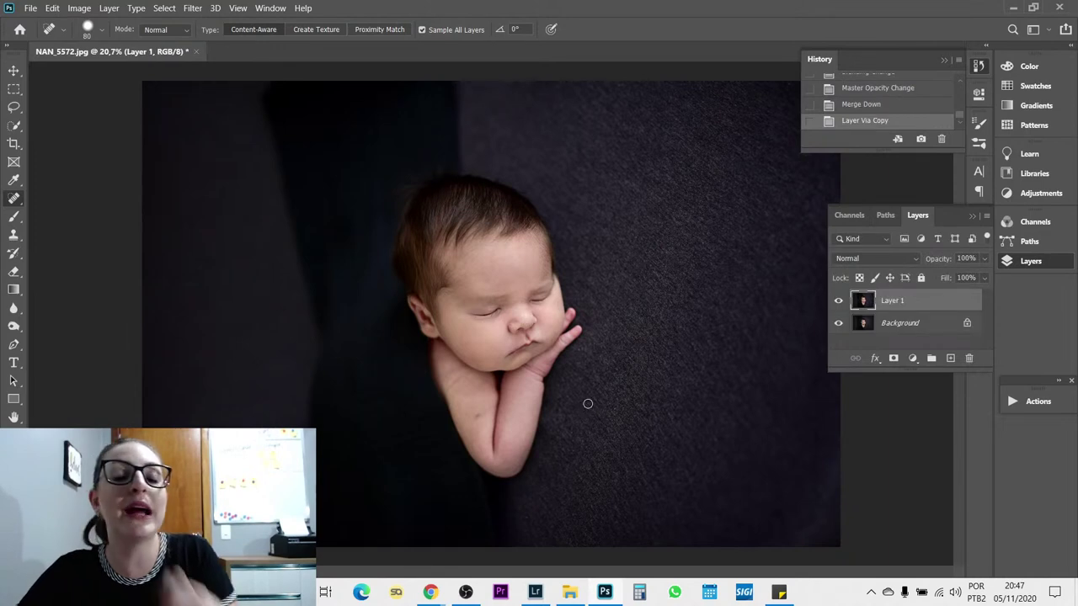
pyautogui.press('v')
pyautogui.hotkey('alt', 'v')
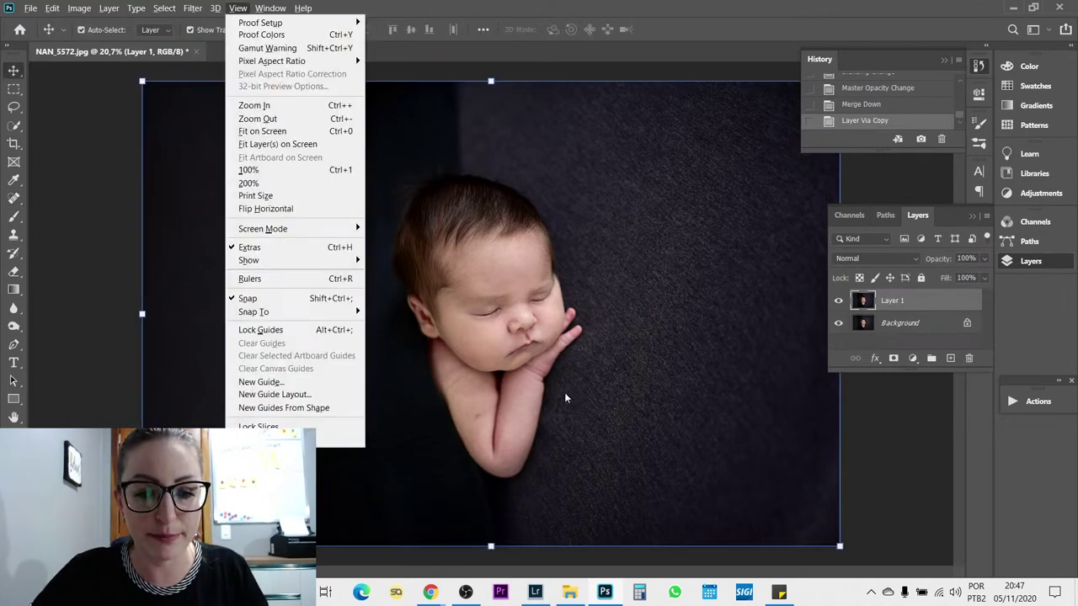
pyautogui.press('Escape')
pyautogui.click(578, 449)
pyautogui.hotkey('alt', 'v')
pyautogui.press('Escape')
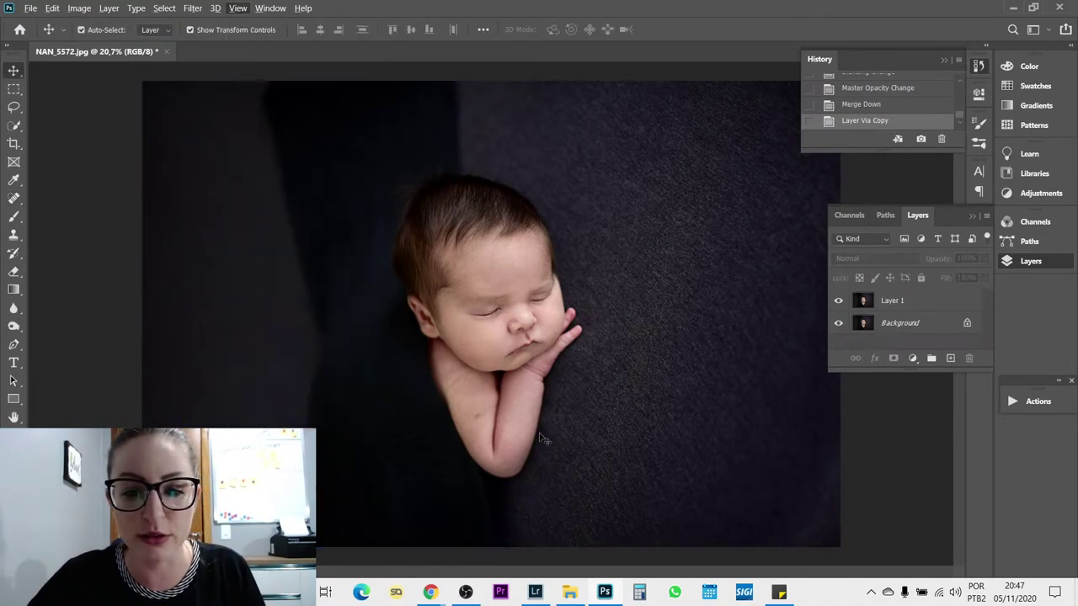
pyautogui.click(540, 436)
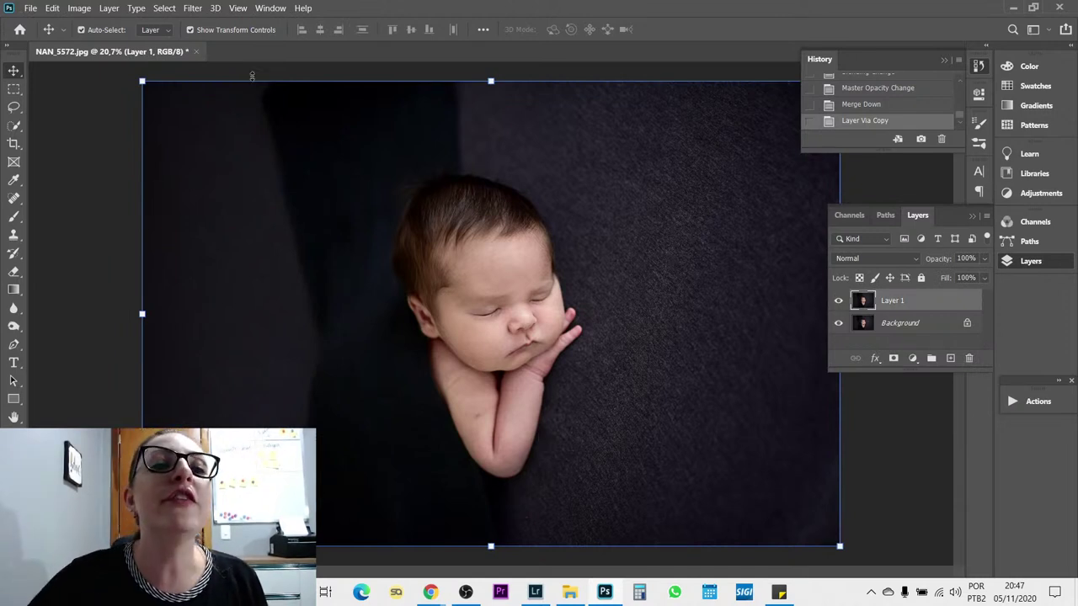
# - Smooth the baby's skin on the duplicate layer with the Imagenomic Portraiture filter, using the Smoothing: Medium preset
pyautogui.click(190, 9)
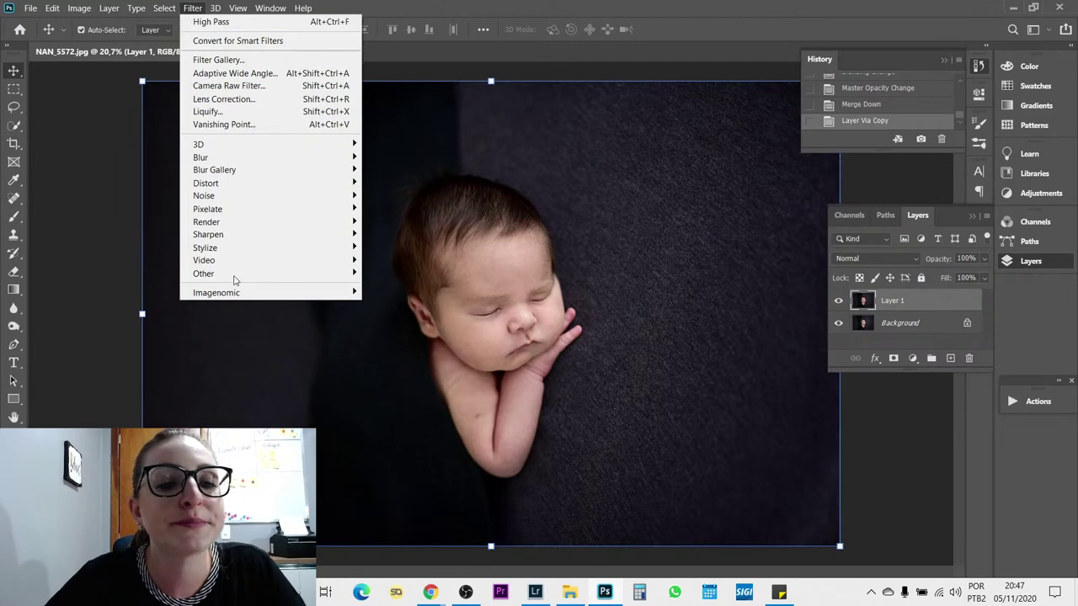
pyautogui.click(384, 306)
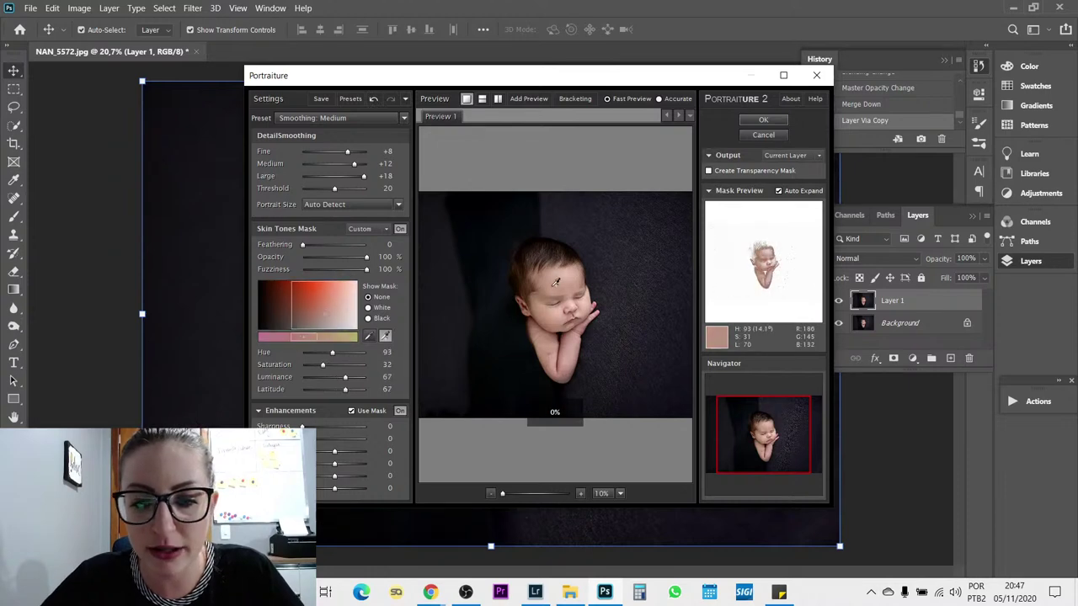
pyautogui.press('Return')
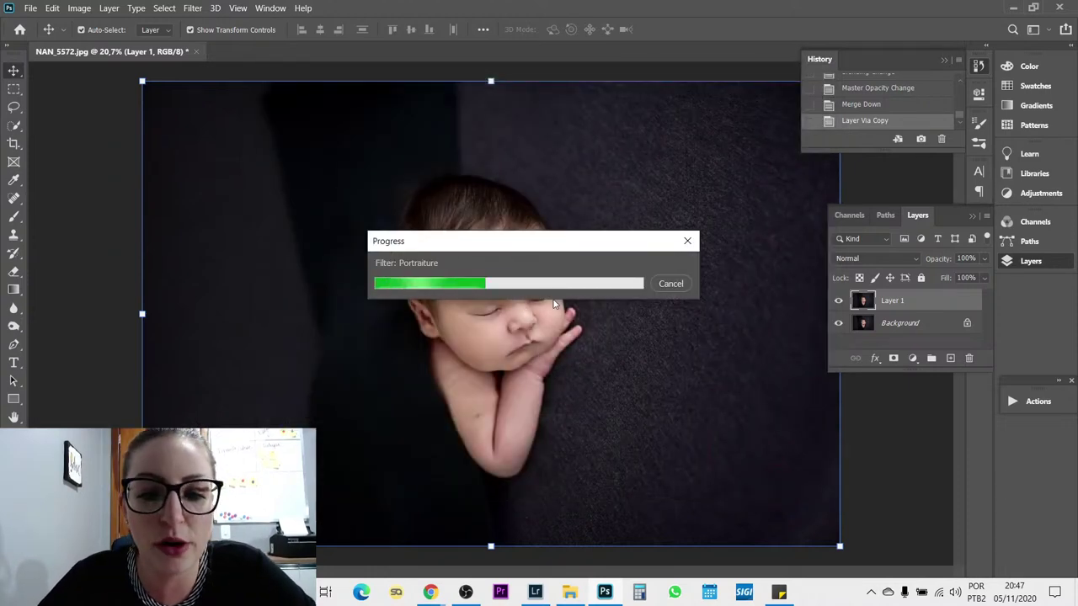
# - Lower the Portraiture-smoothed layer's opacity to 46% and merge it down into the background
pyautogui.scroll(3, 511, 346)
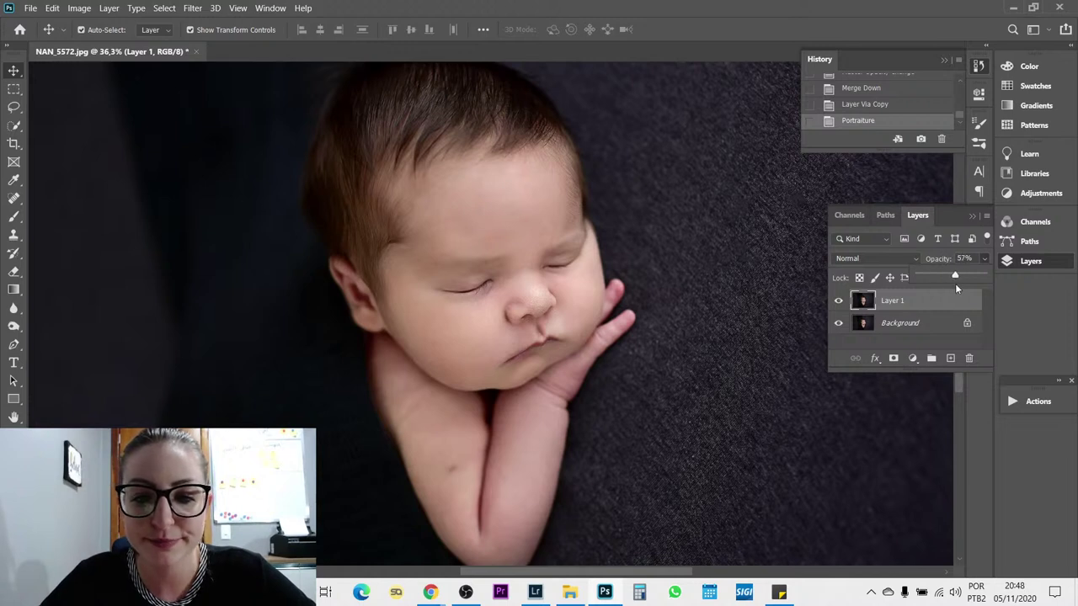
pyautogui.moveTo(953, 283)
pyautogui.mouseDown()
pyautogui.moveTo(958, 276)
pyautogui.moveTo(947, 277)
pyautogui.mouseUp()
pyautogui.hotkey('ctrl', '-')
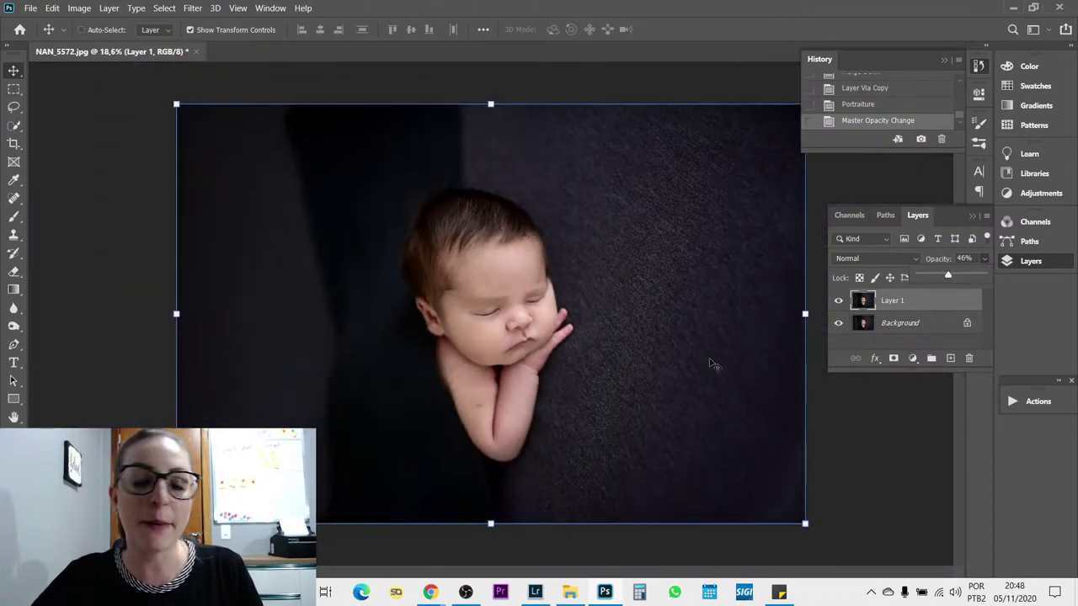
pyautogui.hotkey('ctrl', 'shift', 's')
pyautogui.press('Escape')
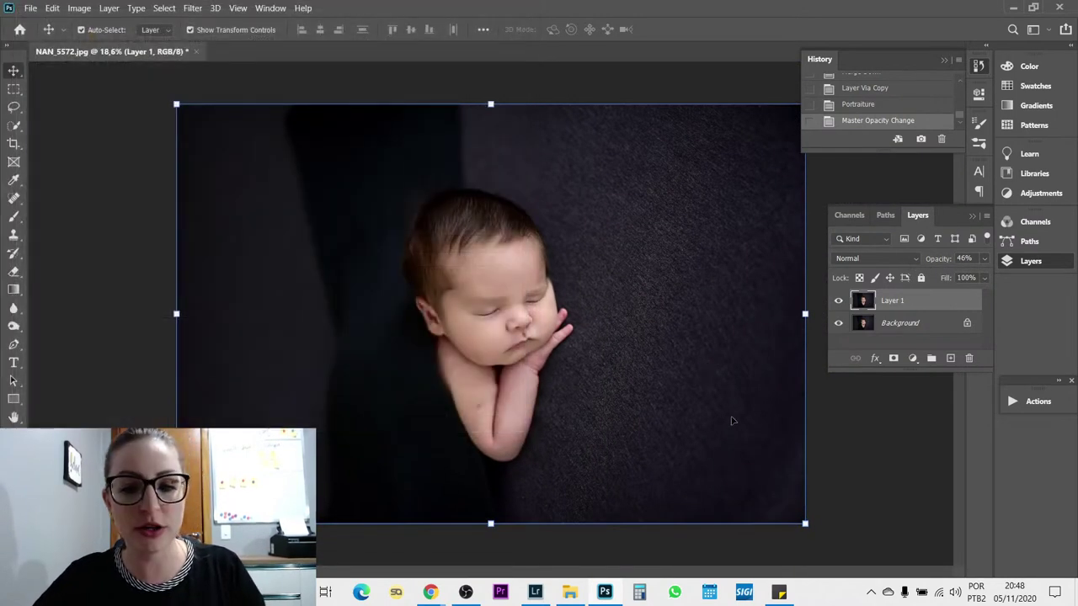
pyautogui.hotkey('ctrl', 'e')
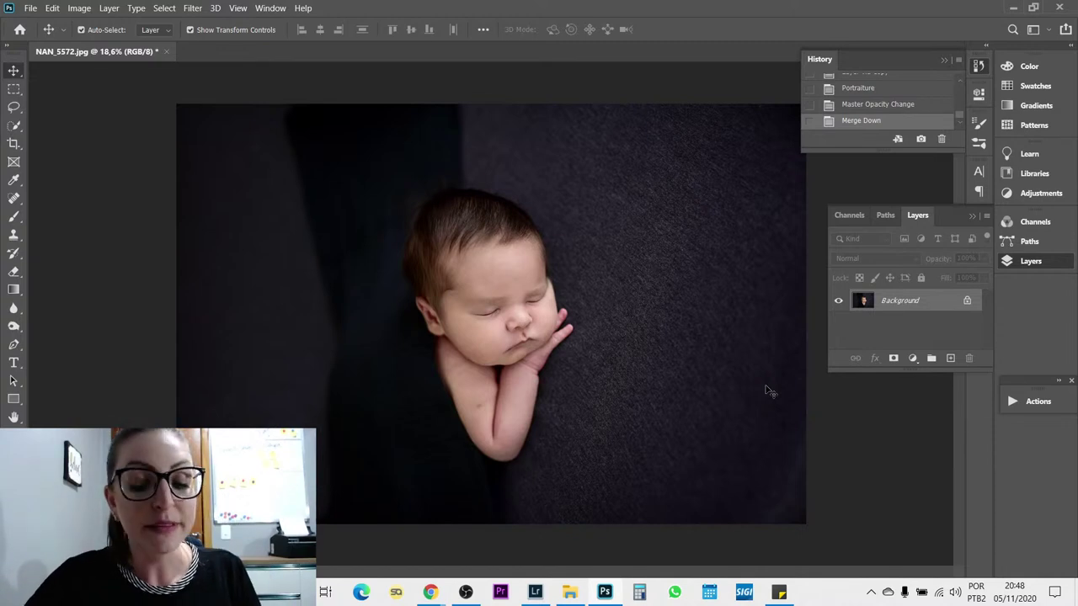
# - Apply a Color Balance adjustment to the midtones with +3 on Cyan–Red and -5 on Yellow–Blue
pyautogui.hotkey('ctrl', 'b')
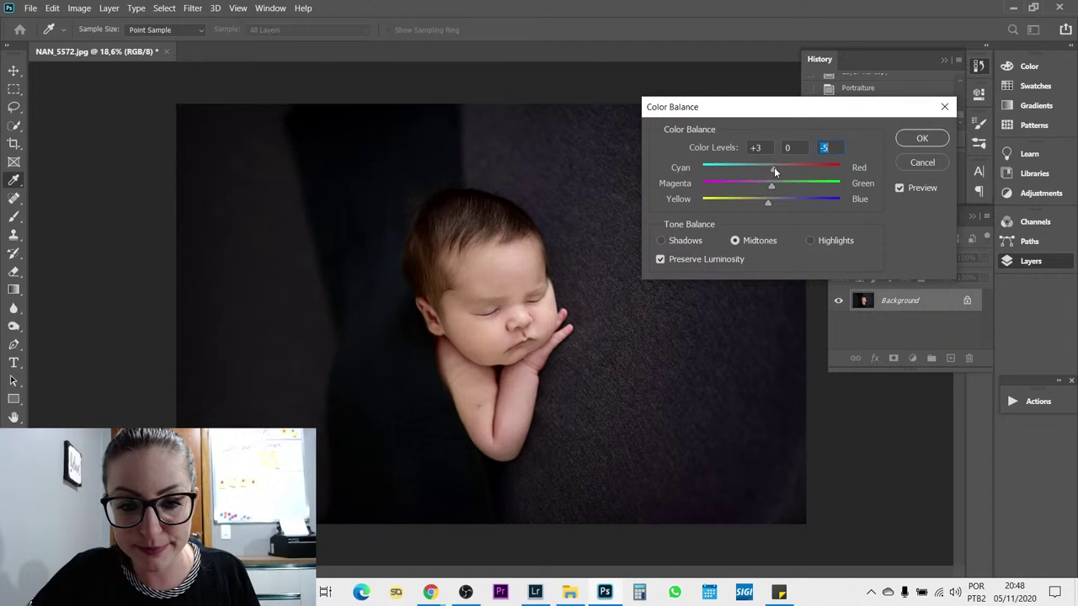
pyautogui.press('Return')
pyautogui.press('j')
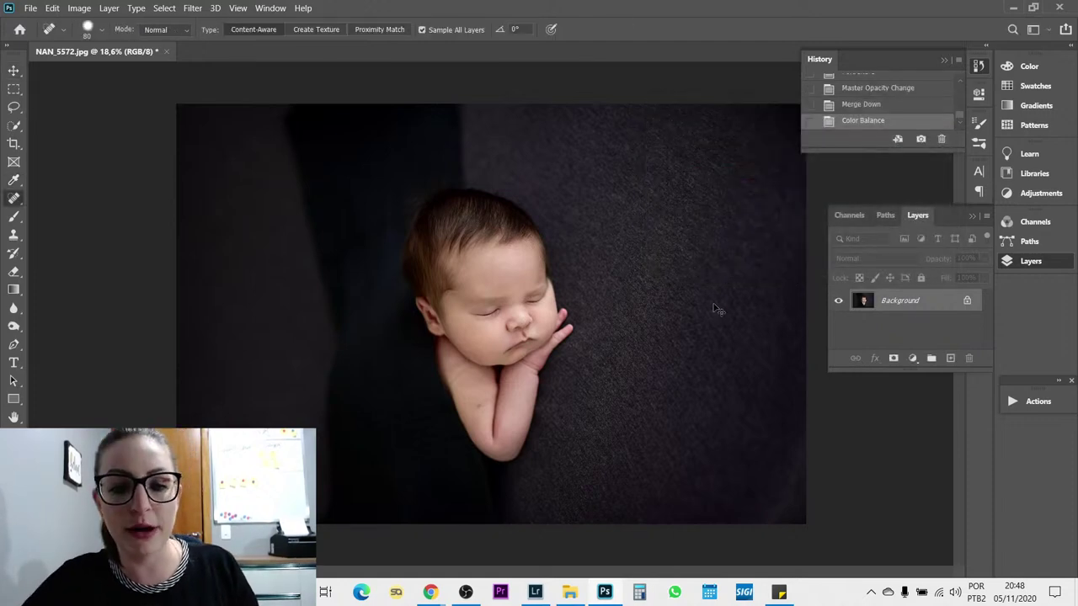
pyautogui.hotkey('ctrl', 'shift', 's')
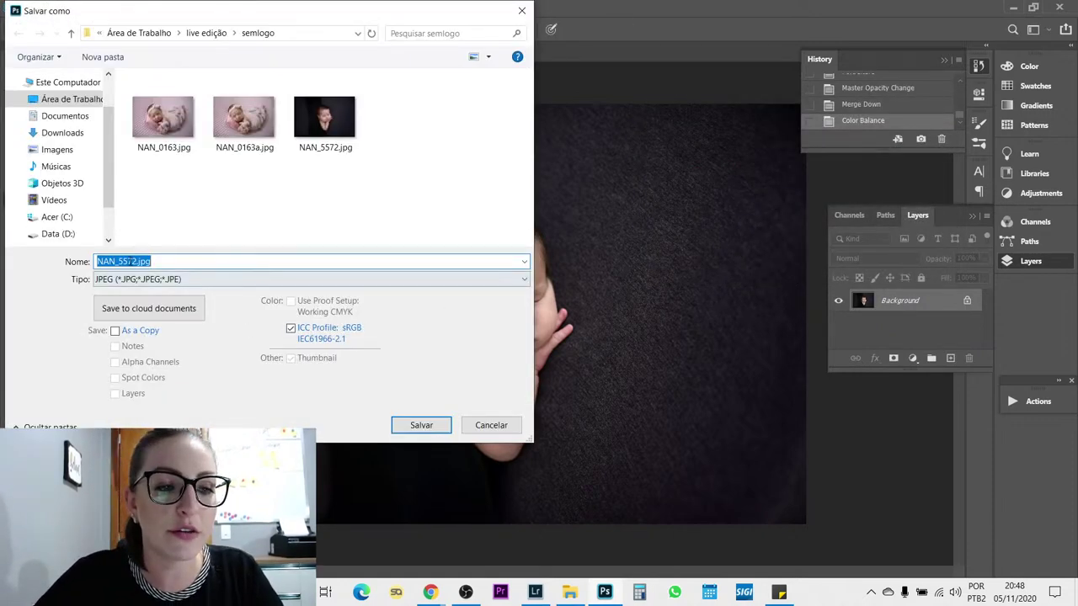
pyautogui.click(135, 261)
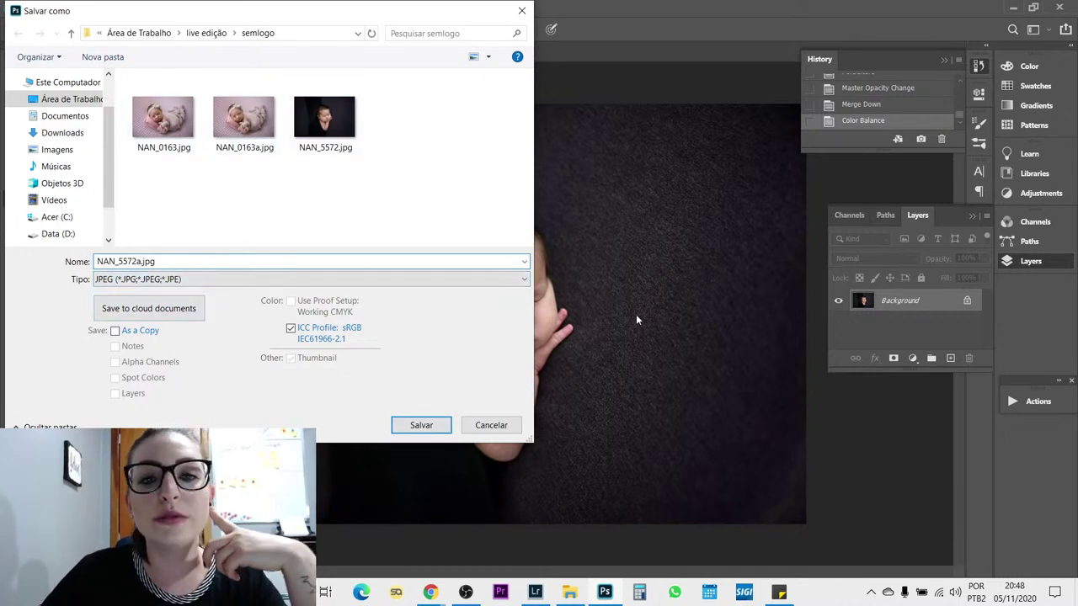
pyautogui.click(491, 425)
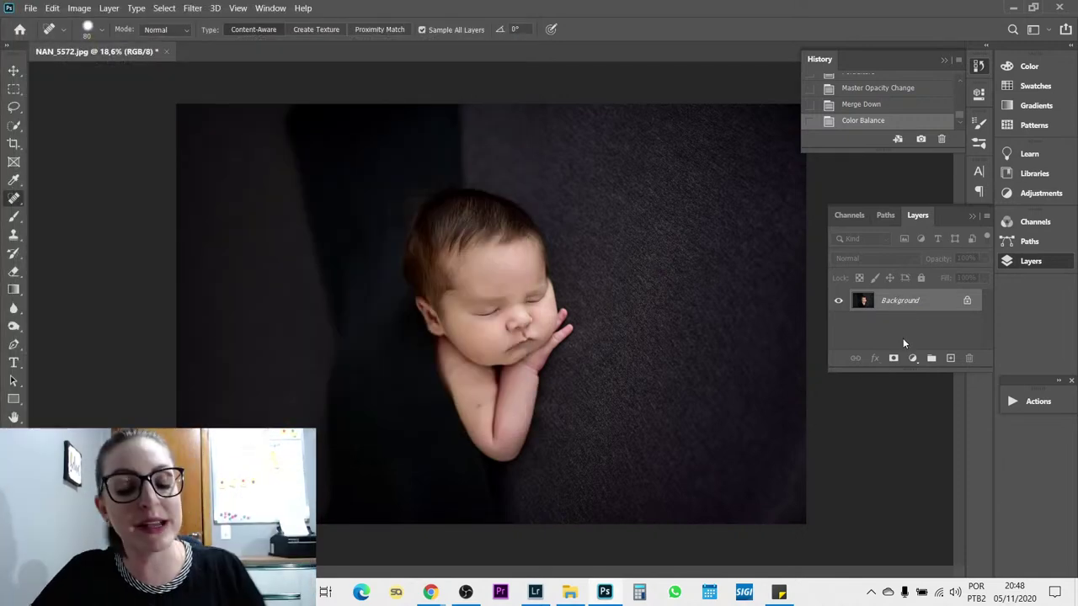
# - Save the retouched photo as NAN_5572a.jpg in the semlogo folder, as a JPEG at quality 12
pyautogui.hotkey('ctrl', 'shift', 's')
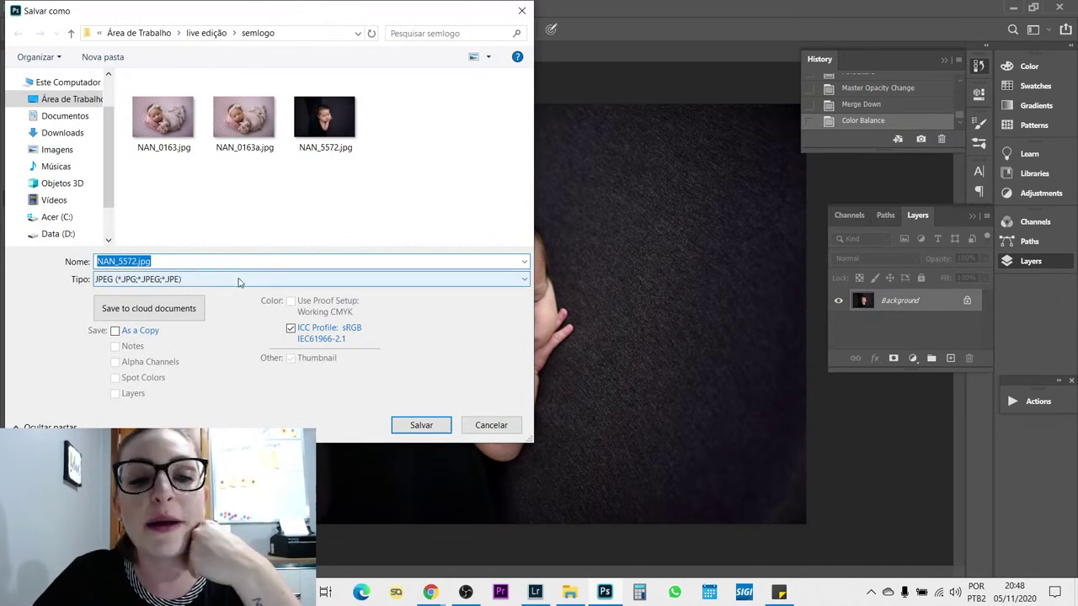
pyautogui.click(134, 261)
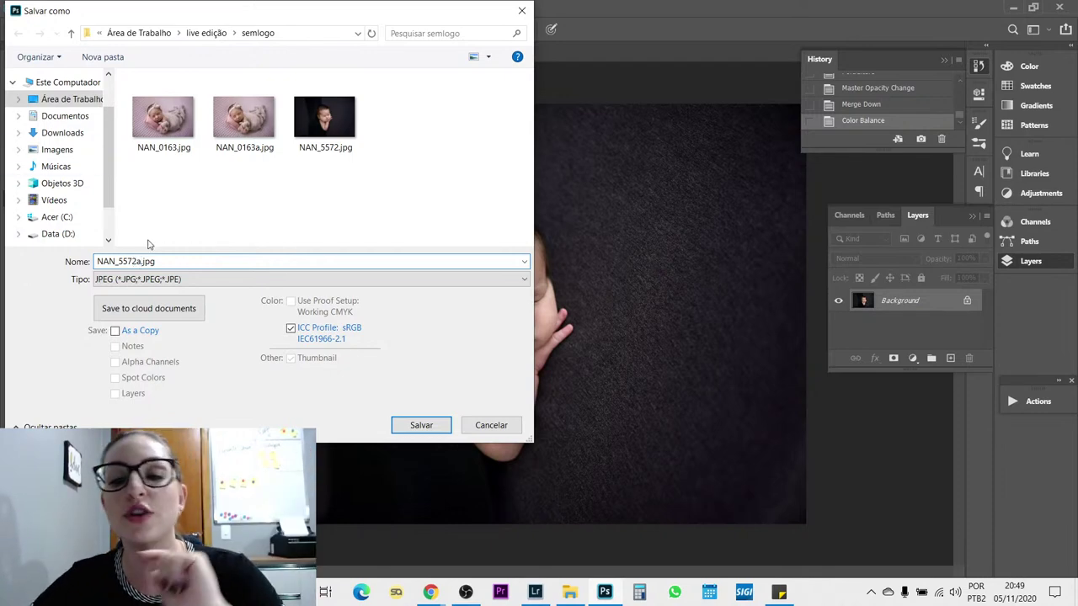
pyautogui.click(425, 425)
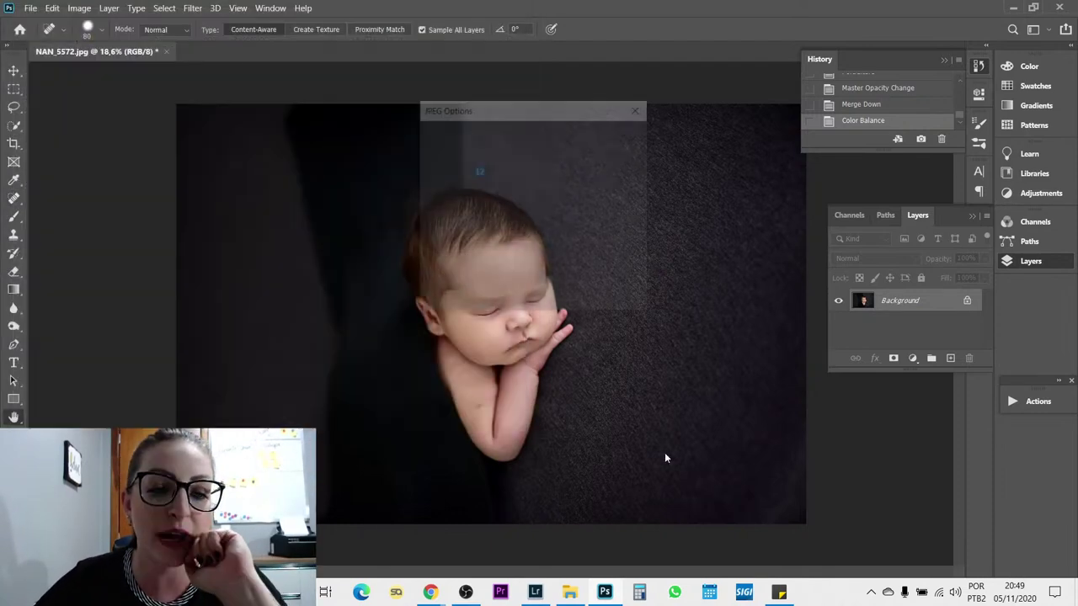
pyautogui.click(616, 135)
# - In File Explorer, copy the original NAN_5572.JPG from live edição into the semlogo folder, keeping both same-named versions
pyautogui.click(569, 592)
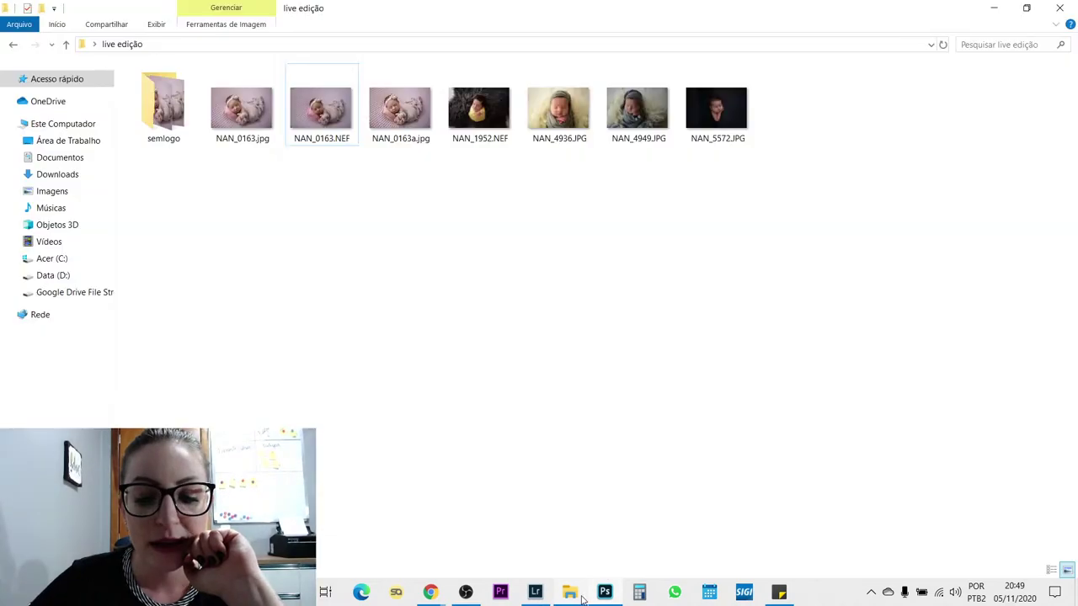
pyautogui.click(730, 109)
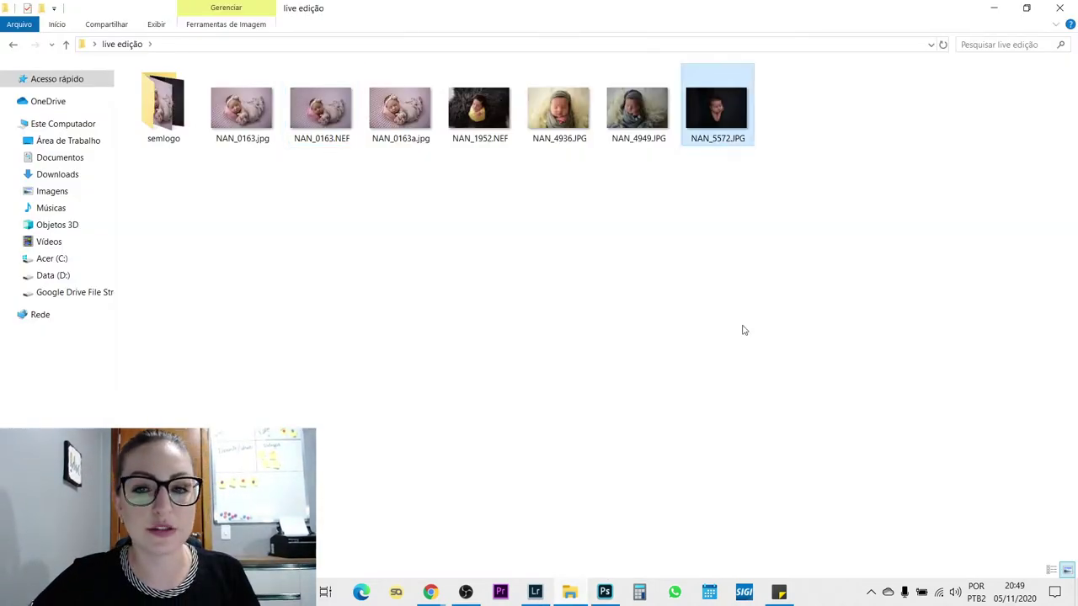
pyautogui.doubleClick(176, 113)
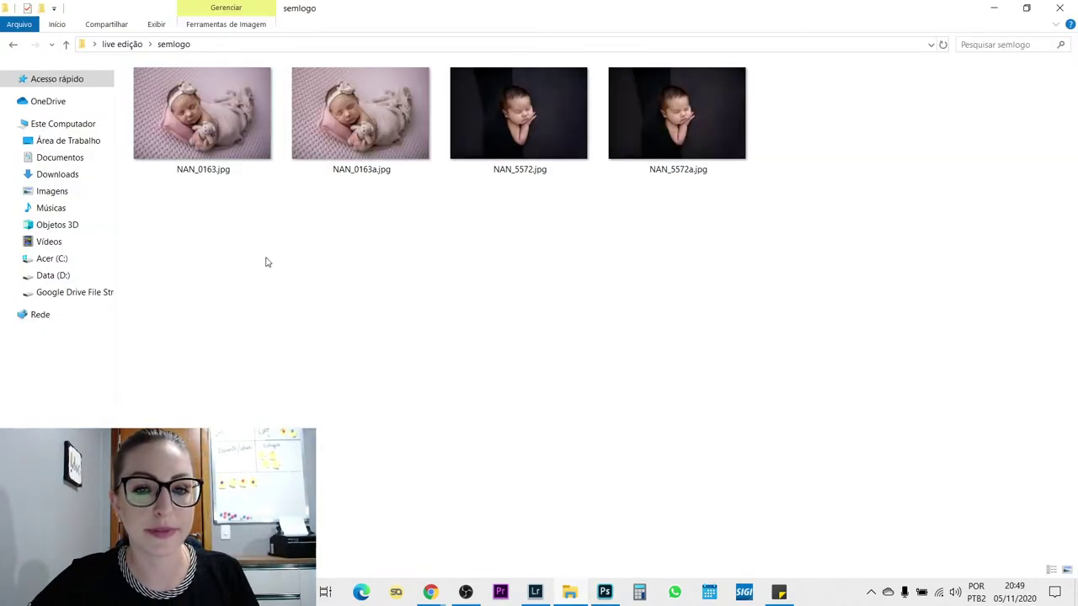
pyautogui.hotkey('ctrl', 'v')
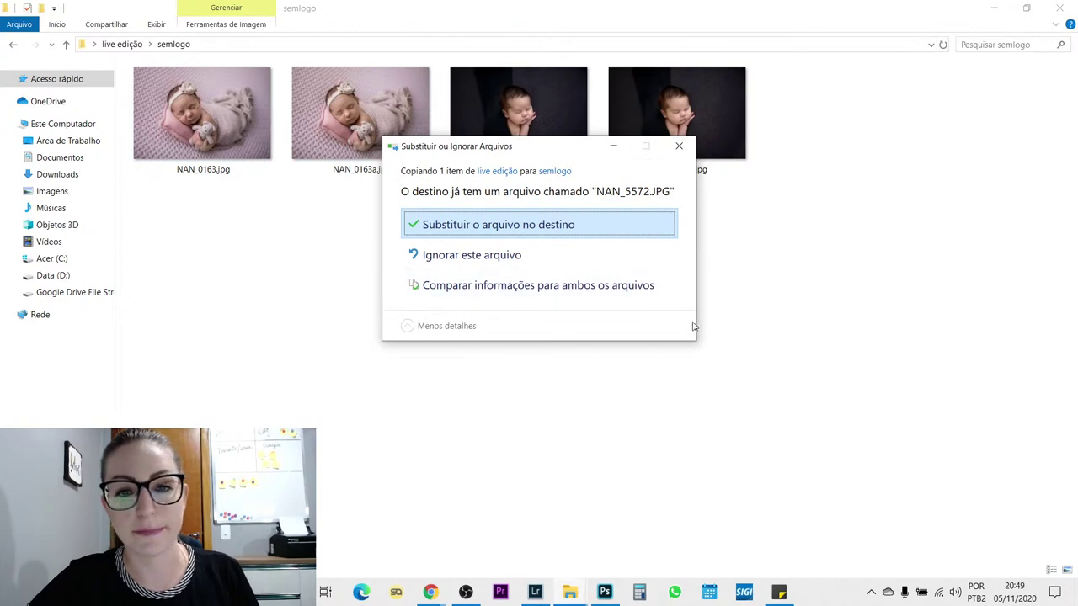
pyautogui.click(512, 286)
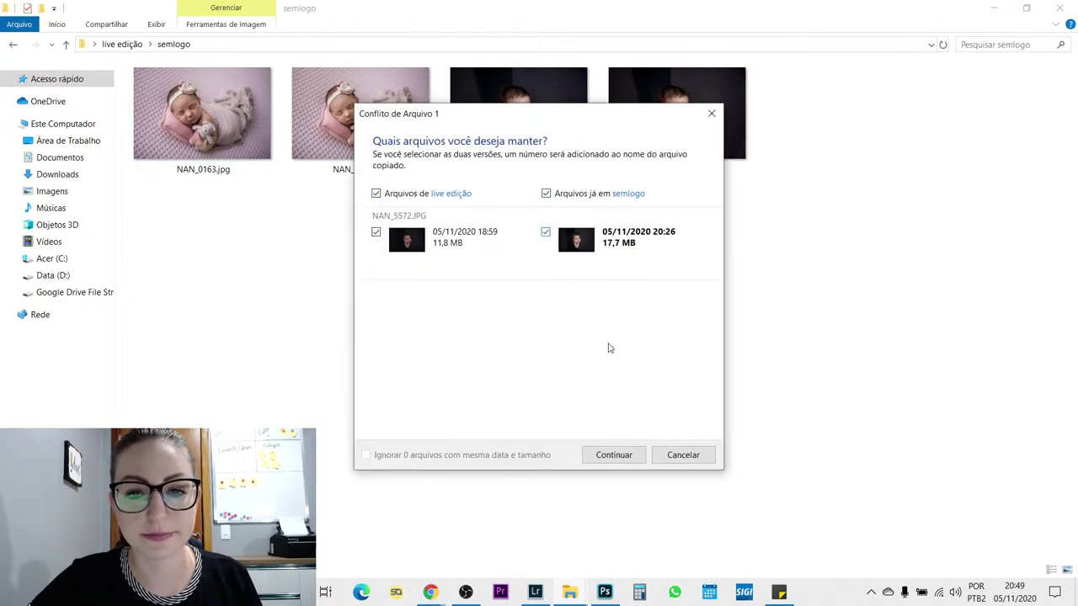
pyautogui.click(637, 460)
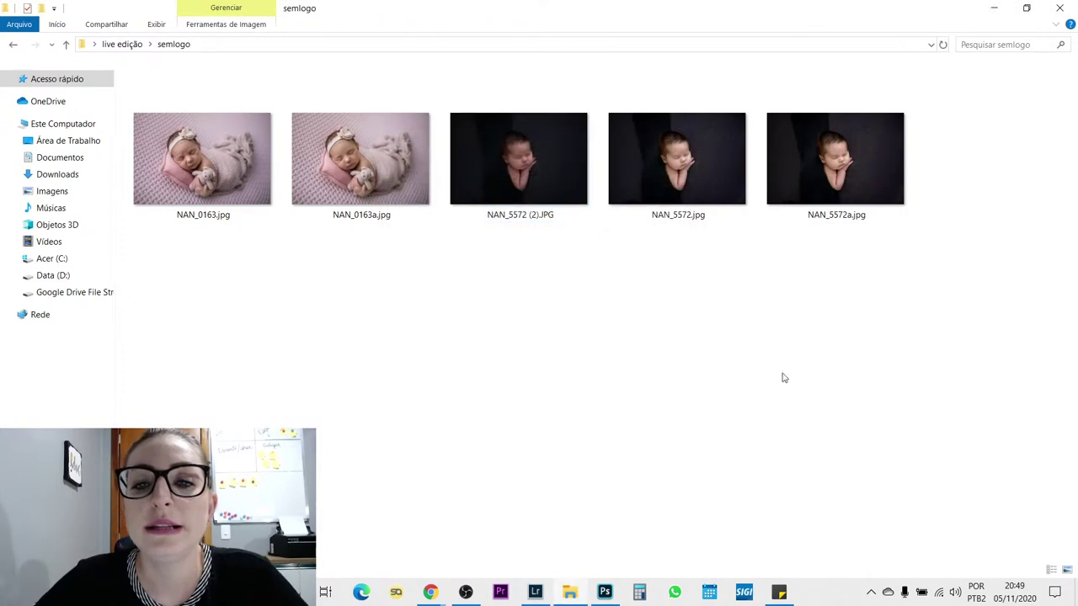
# - Compare the original NAN_5572 (2).JPG with the edited NAN_5572.jpg and NAN_5572a.jpg in the photo viewer, and close it
pyautogui.doubleClick(552, 221)
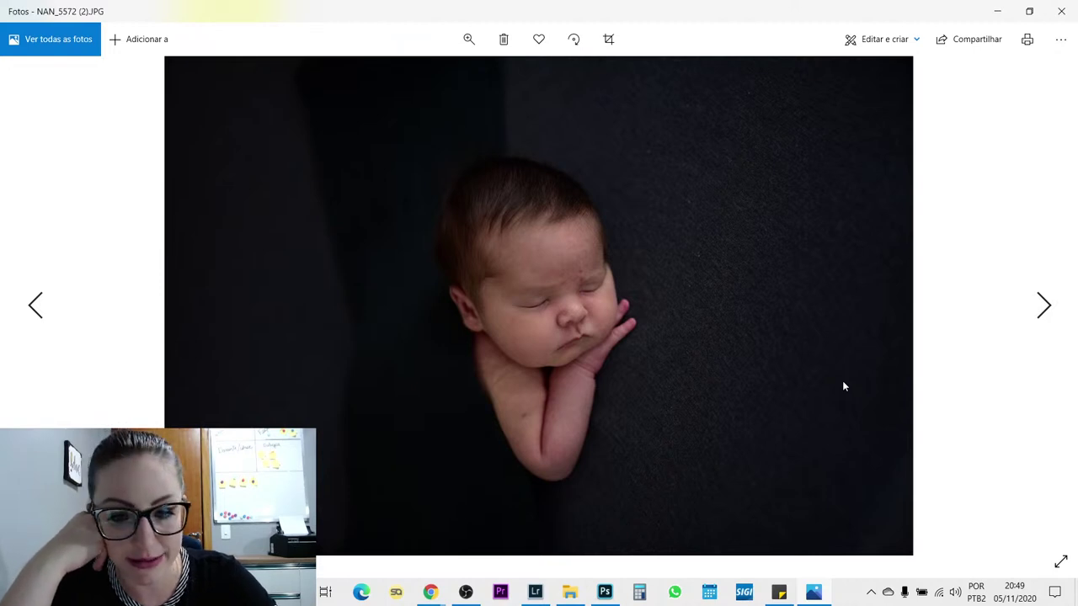
pyautogui.press('Left')
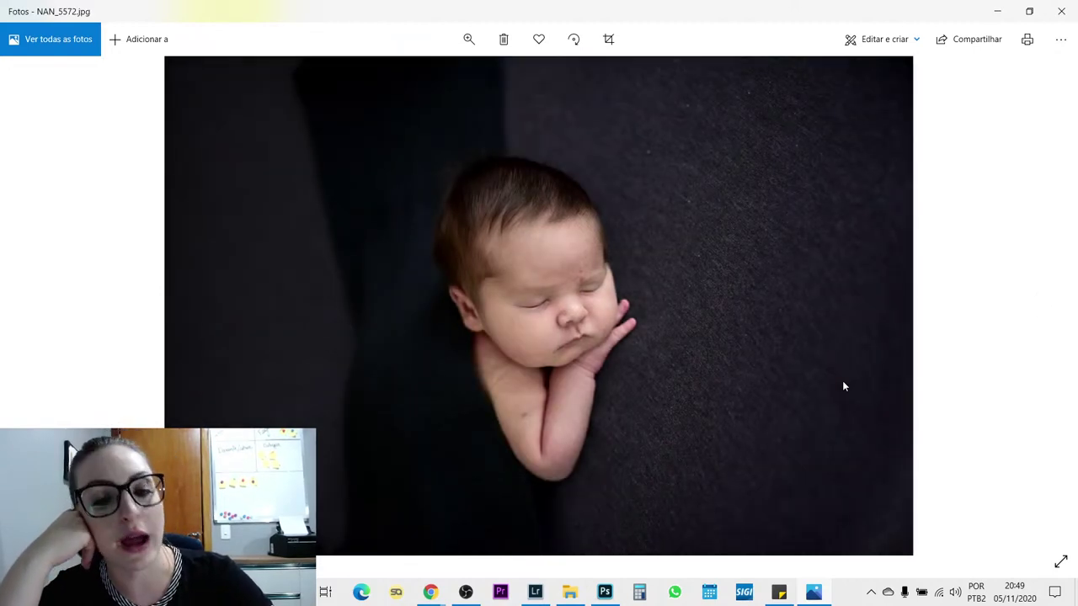
pyautogui.press('Left')
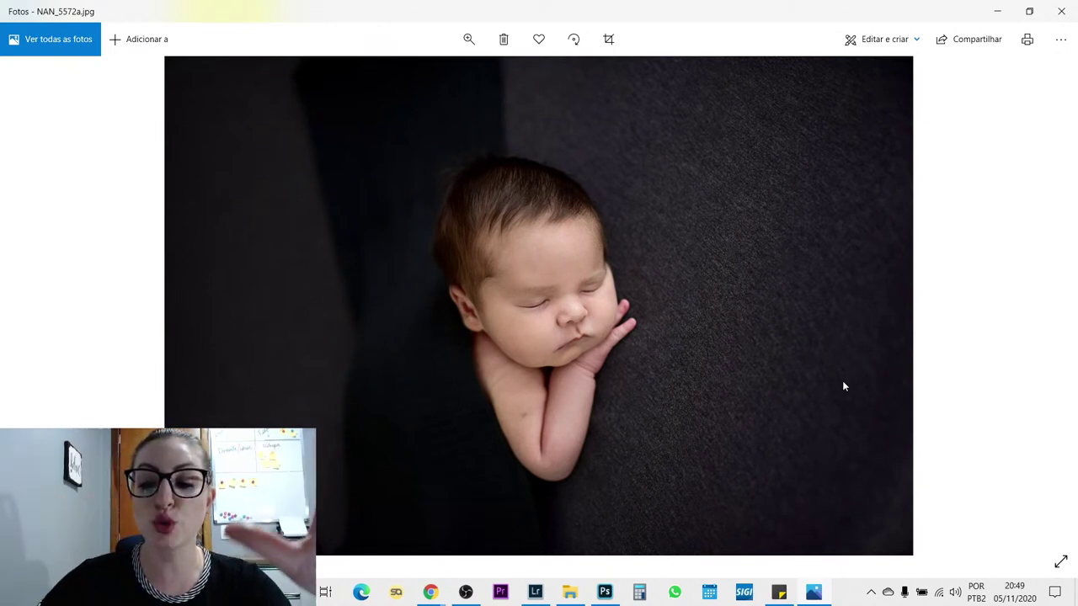
pyautogui.click(1061, 9)
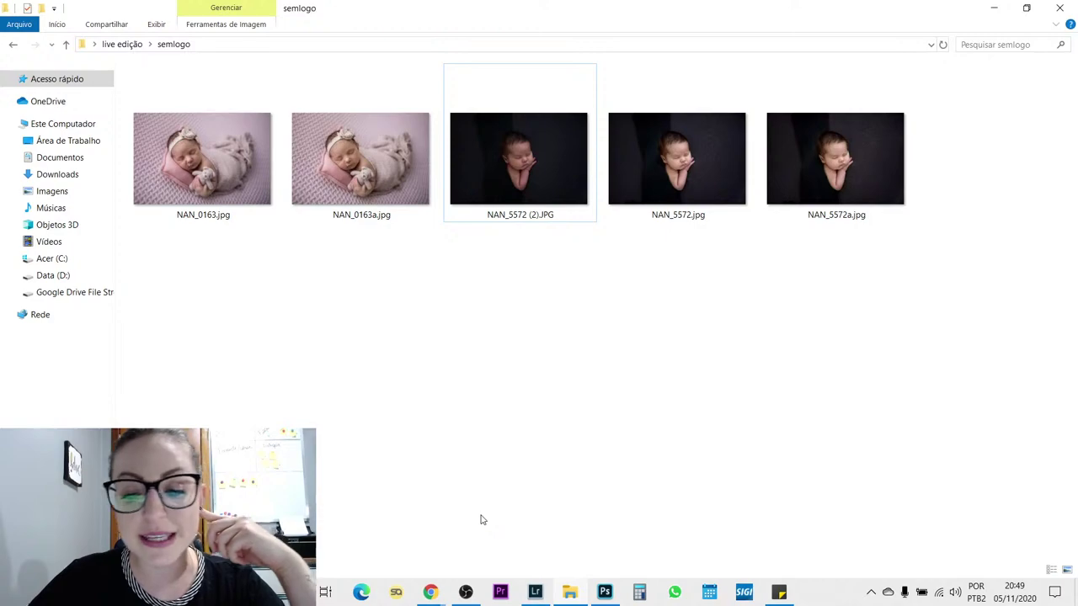
pyautogui.click(473, 595)
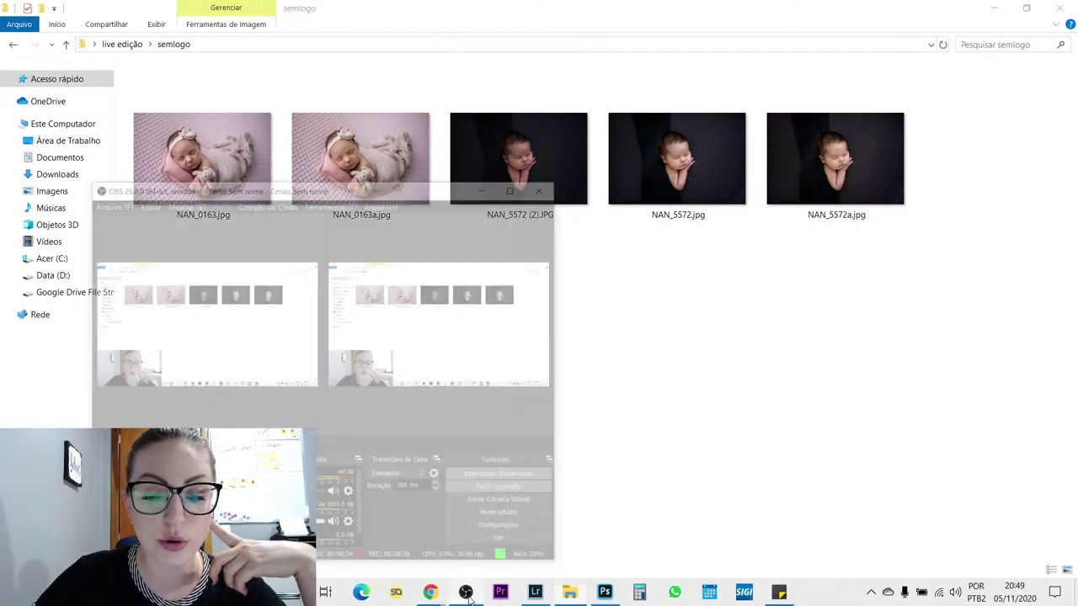